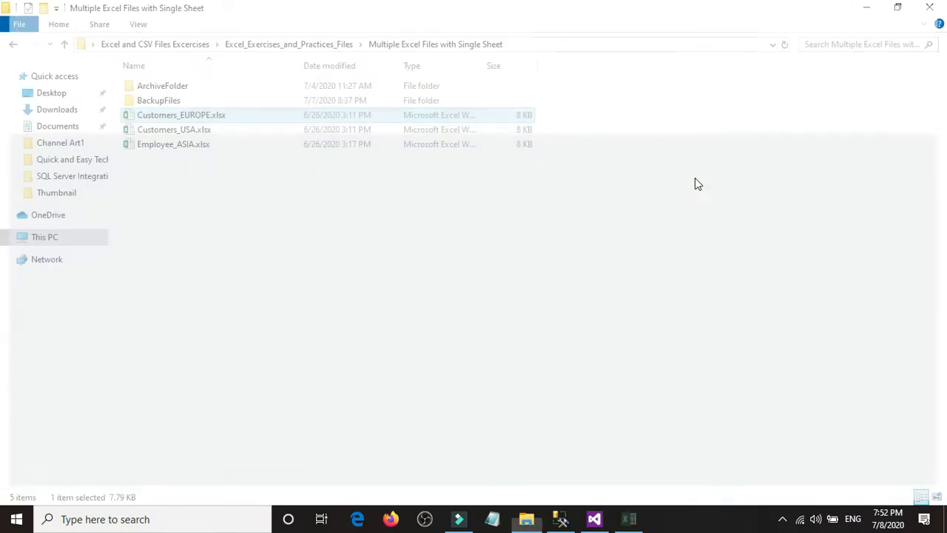
Step: Review the columns and rows of Customers_USA.xlsx and Employee_ASIA.xlsx, closing each workbook
double_click(177, 130)
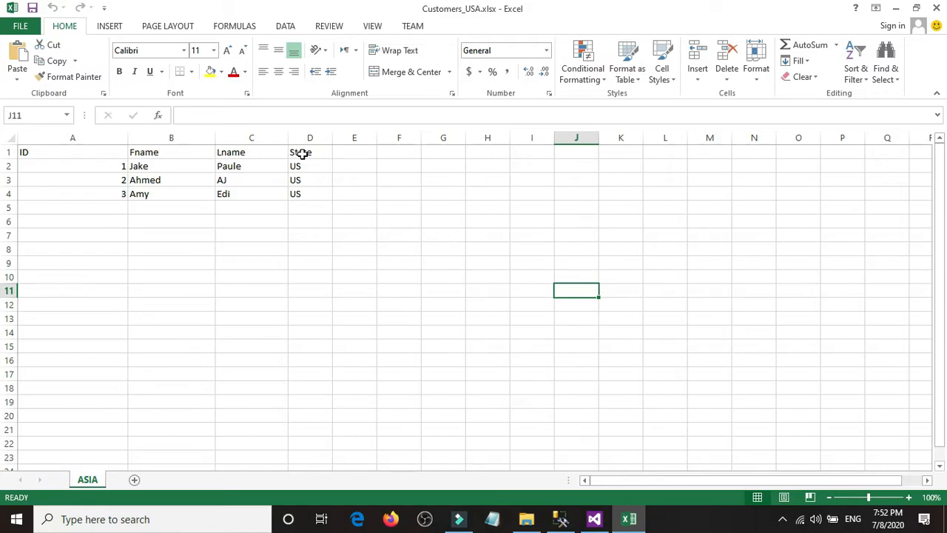
left_click(933, 8)
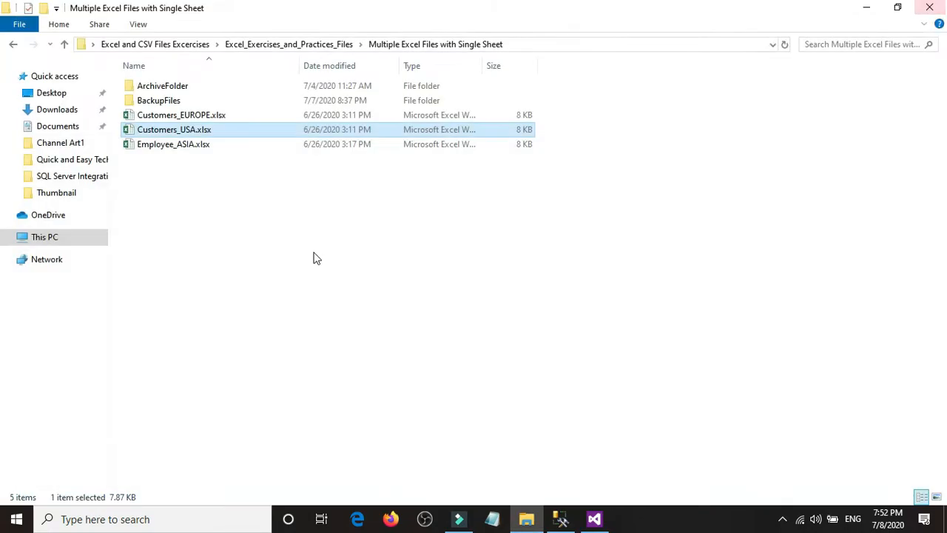
double_click(185, 145)
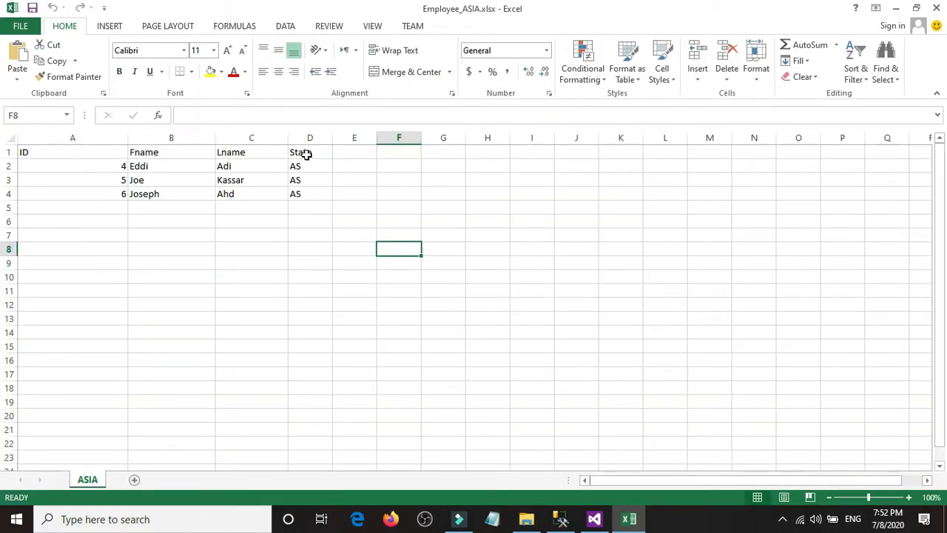
left_click(936, 8)
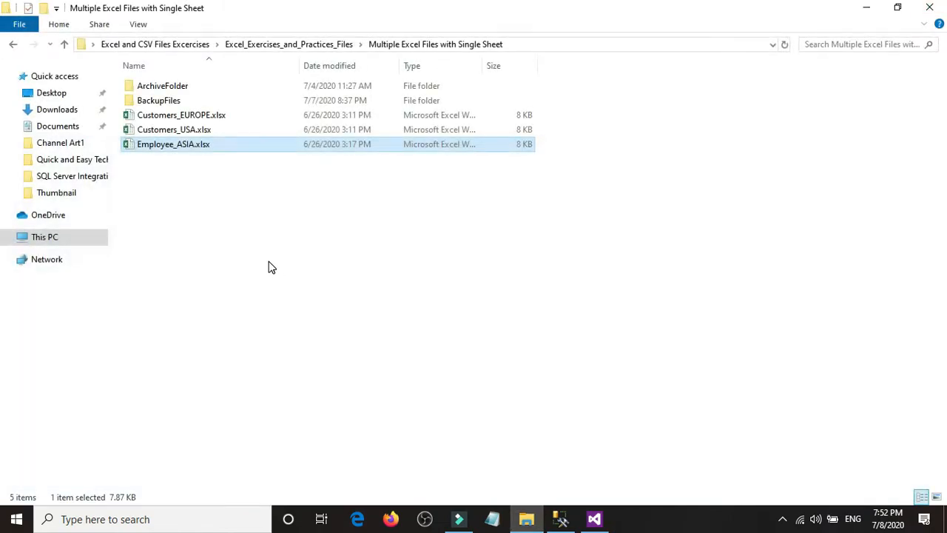
left_click(221, 247)
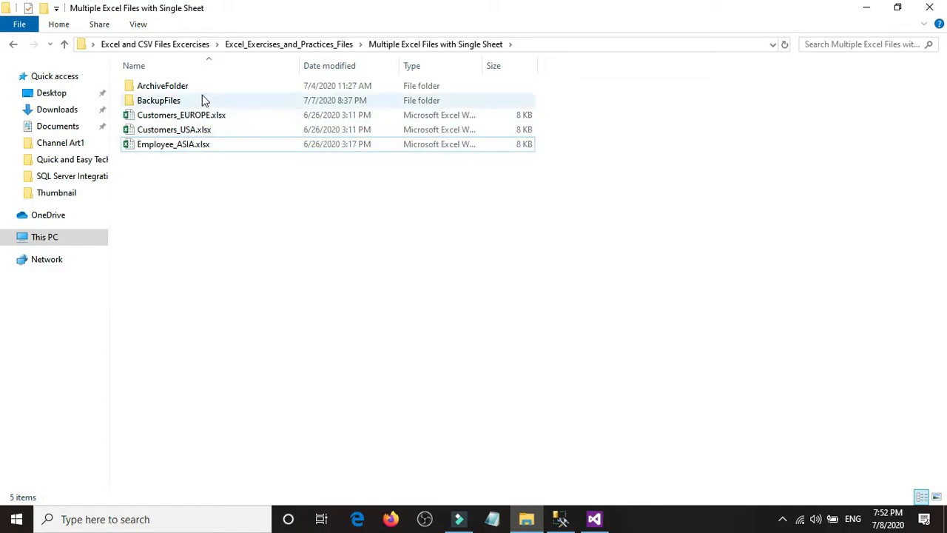
Step: Switch to SQL Server Management Studio and expand the server's Databases folder
left_click(565, 521)
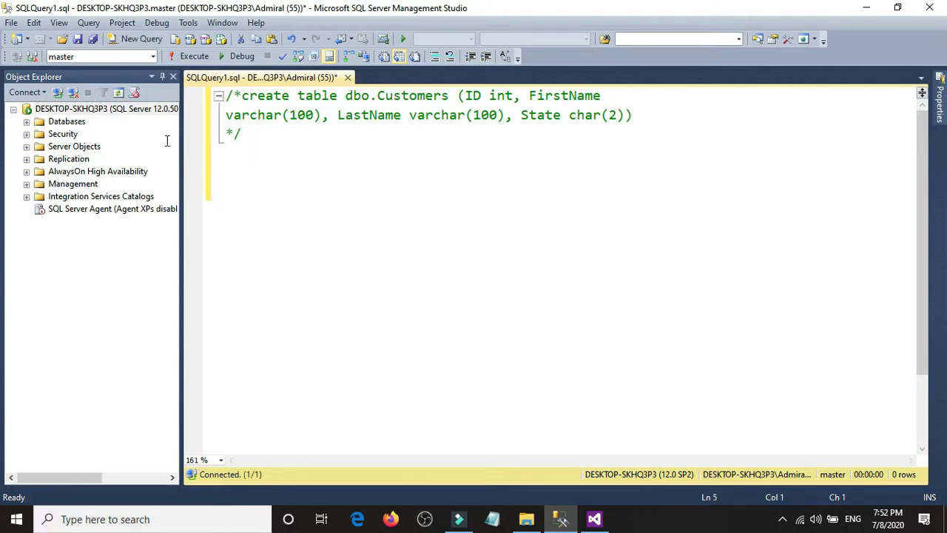
double_click(66, 124)
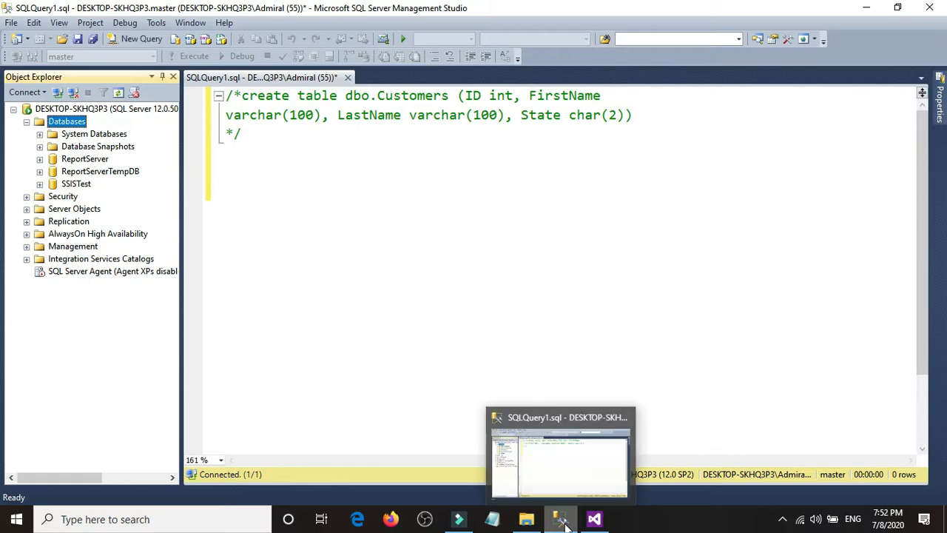
Step: Switch to File Explorer, refresh the Multiple Excel Files with Single Sheet folder and check the contents of ArchiveFolder
mouse_move(532, 523)
left_click(510, 457)
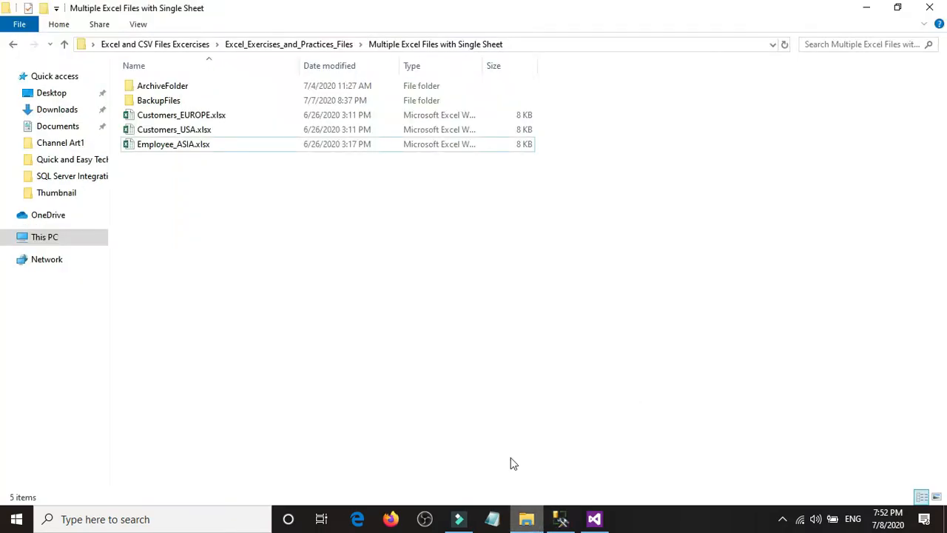
right_click(280, 214)
left_click(300, 264)
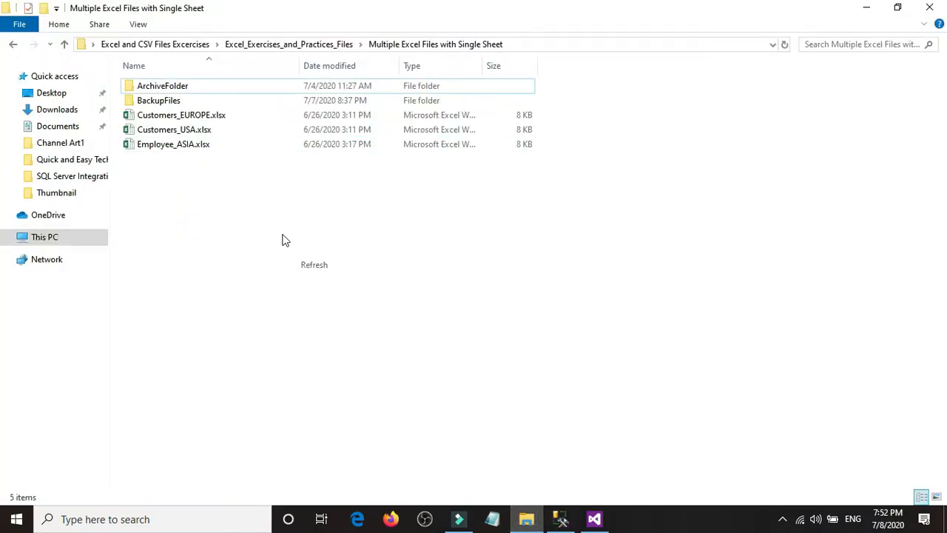
double_click(166, 91)
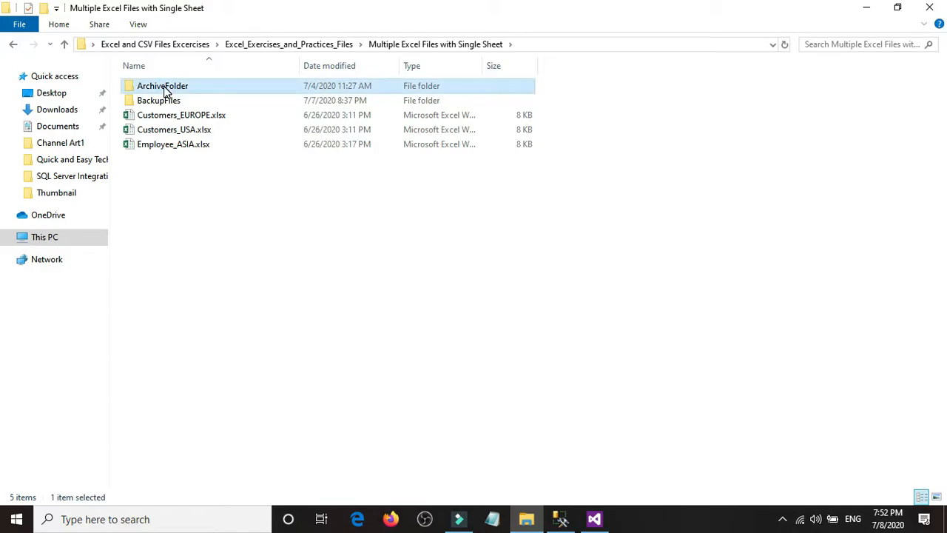
left_click(12, 46)
left_click(178, 237)
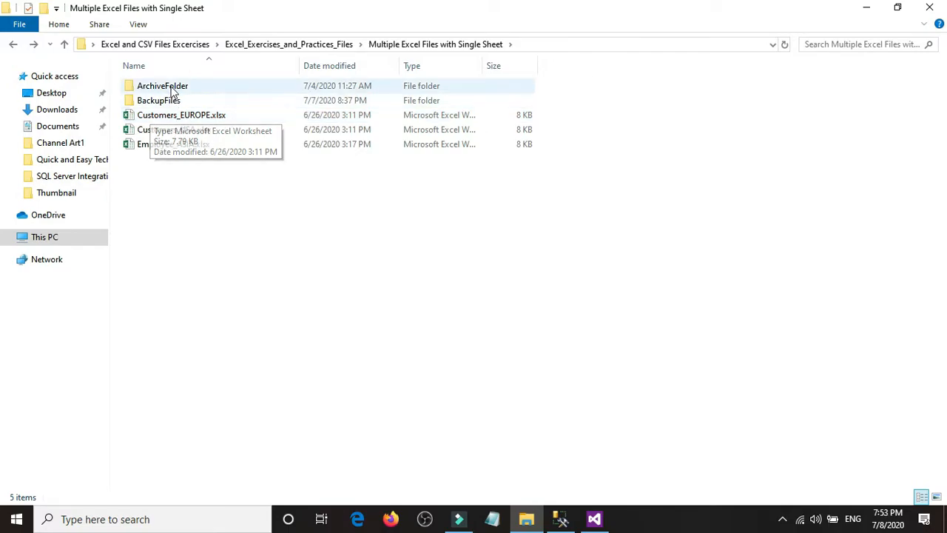
Step: Switch to Visual Studio and create a new SSIS package in the Integration Services project
left_click(594, 520)
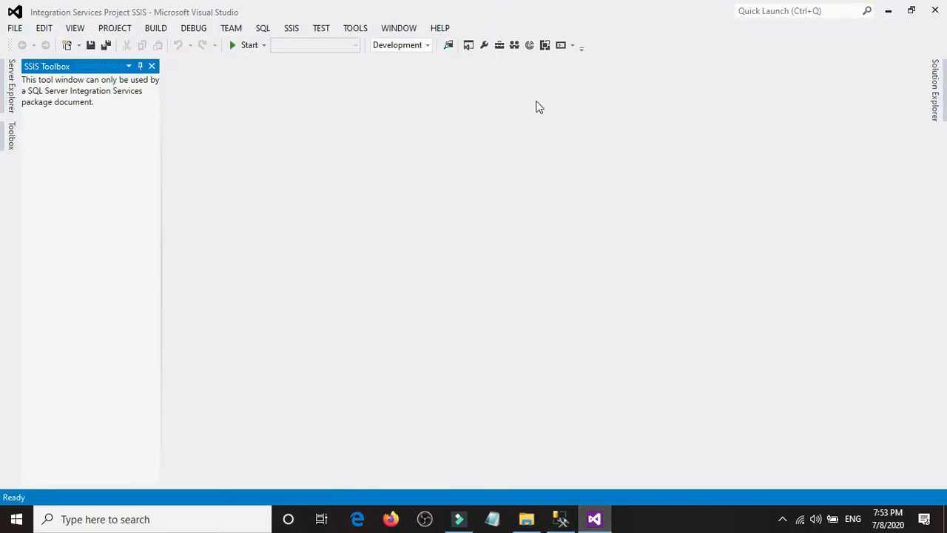
left_click(934, 107)
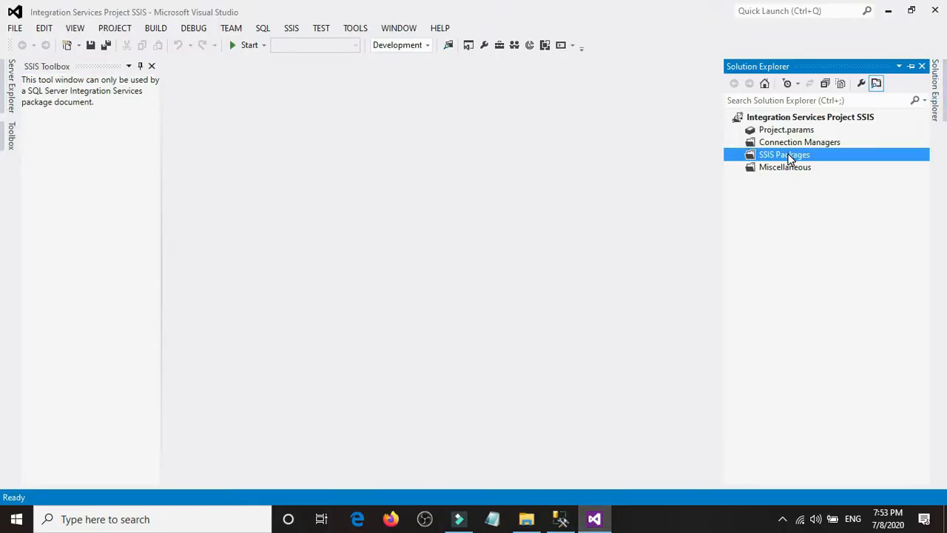
right_click(789, 159)
left_click(736, 164)
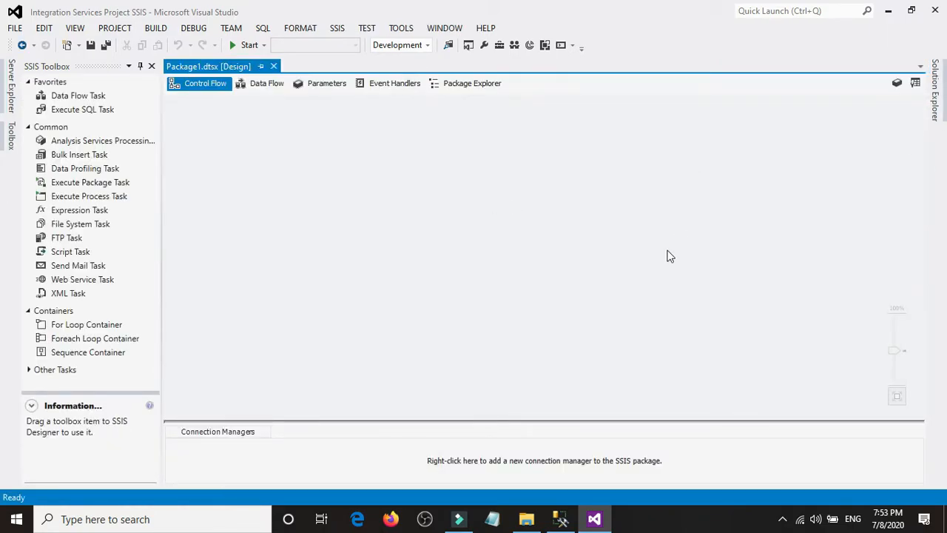
Step: Rename the new package as LoadMultipleExcelFileswithSingleSheet.dtsx
left_click(934, 93)
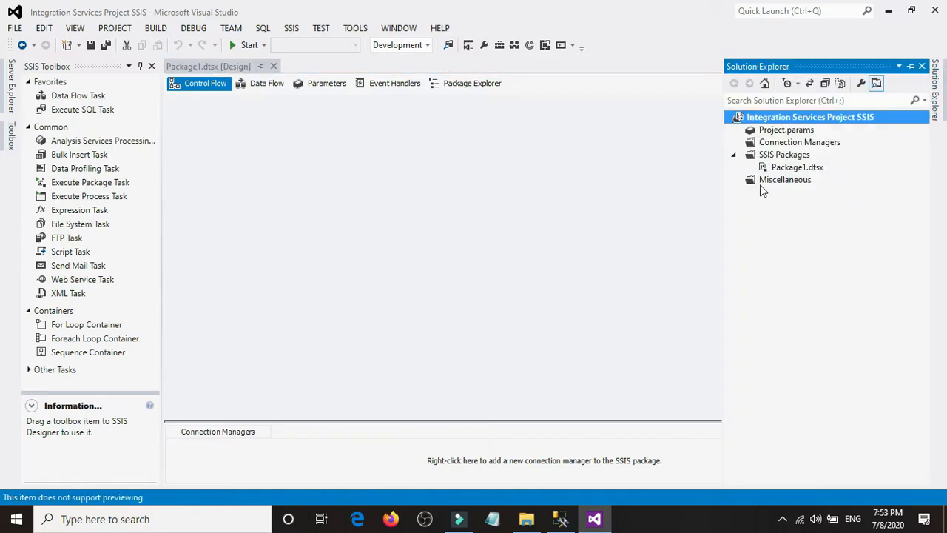
left_click(790, 168)
key("F2")
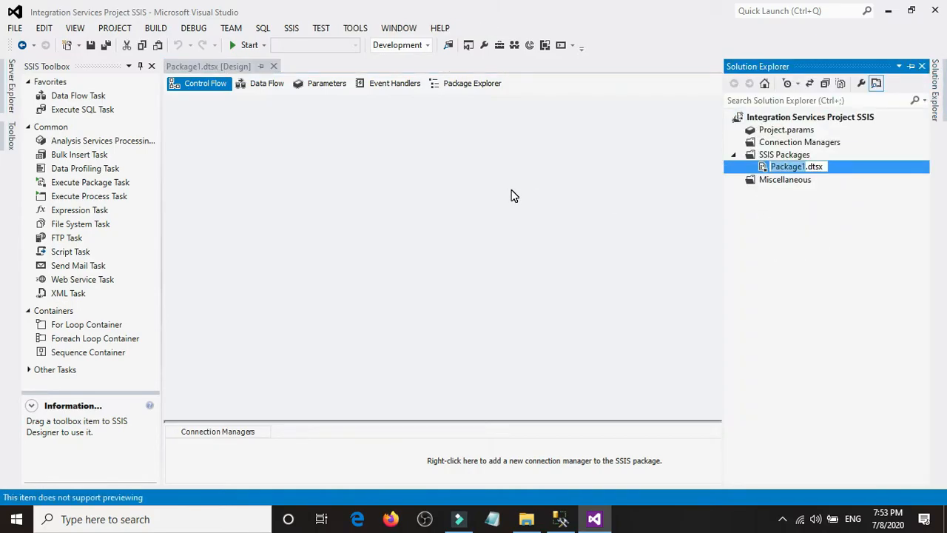
type("Load")
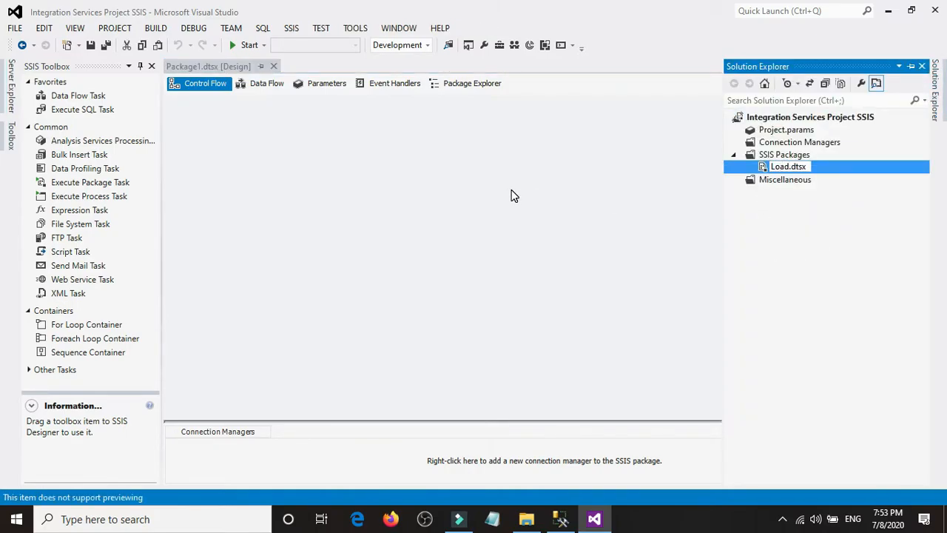
type("MultipleExcelFu")
key("BackSpace")
type("ilesx")
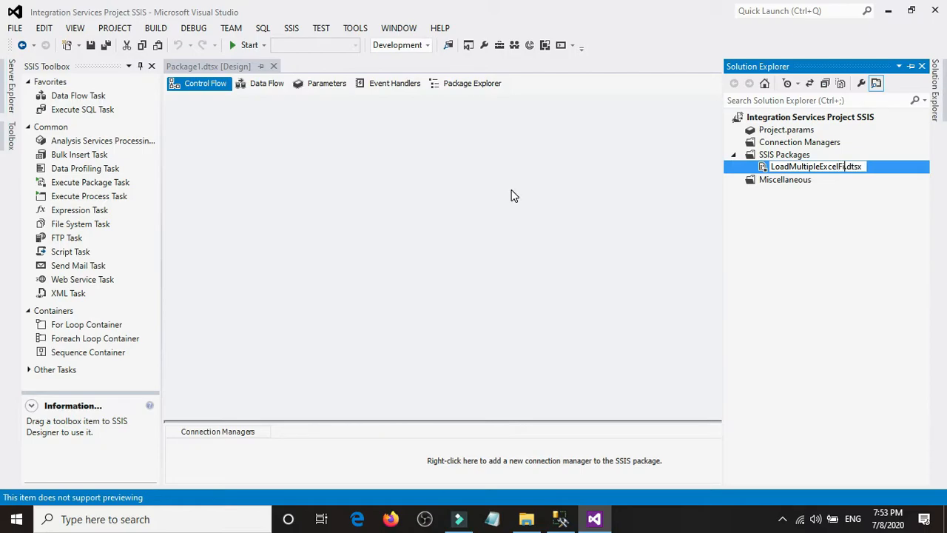
key("BackSpace")
type("withSingle")
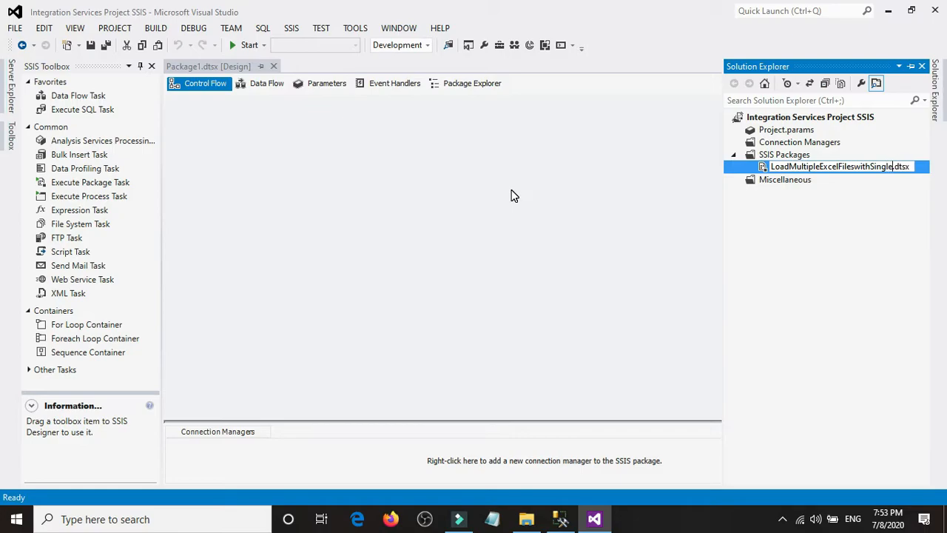
type("Sheet")
key("Return")
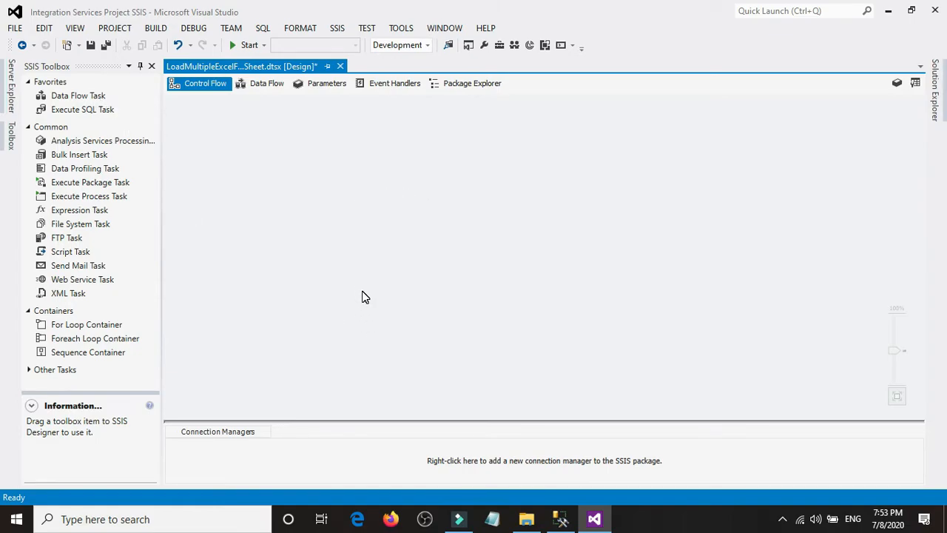
Step: Add a Data Flow Task to the package's control flow and open its data flow
left_click(560, 519)
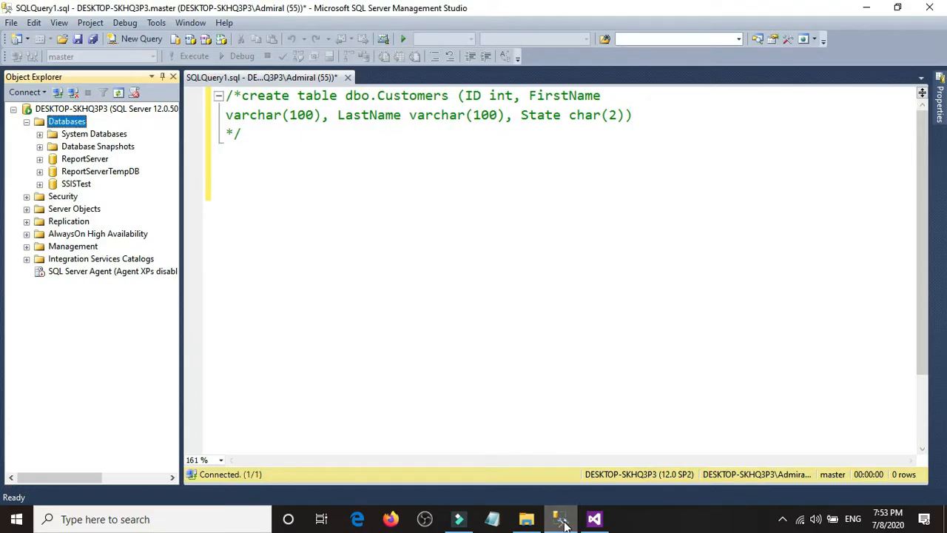
left_click(586, 520)
left_click_drag(67, 99, 319, 233)
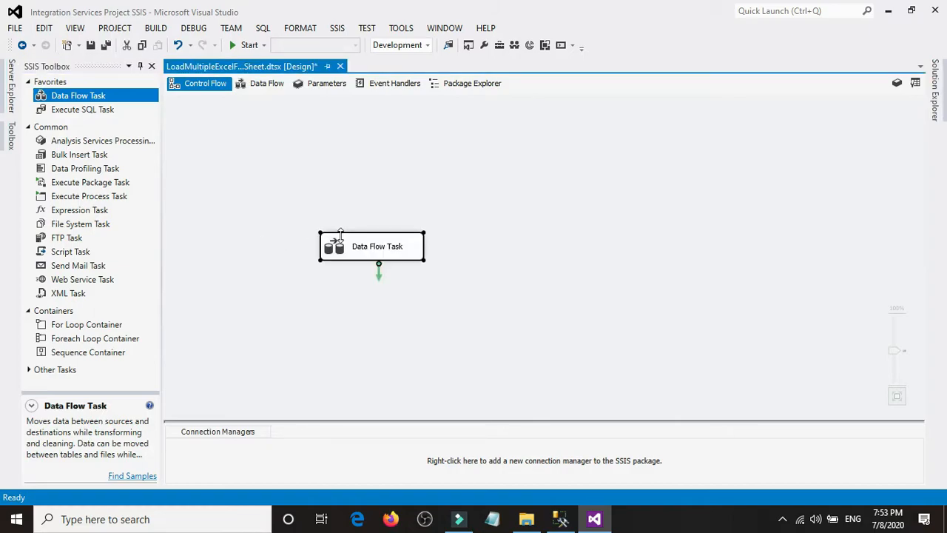
left_click_drag(337, 237, 318, 237)
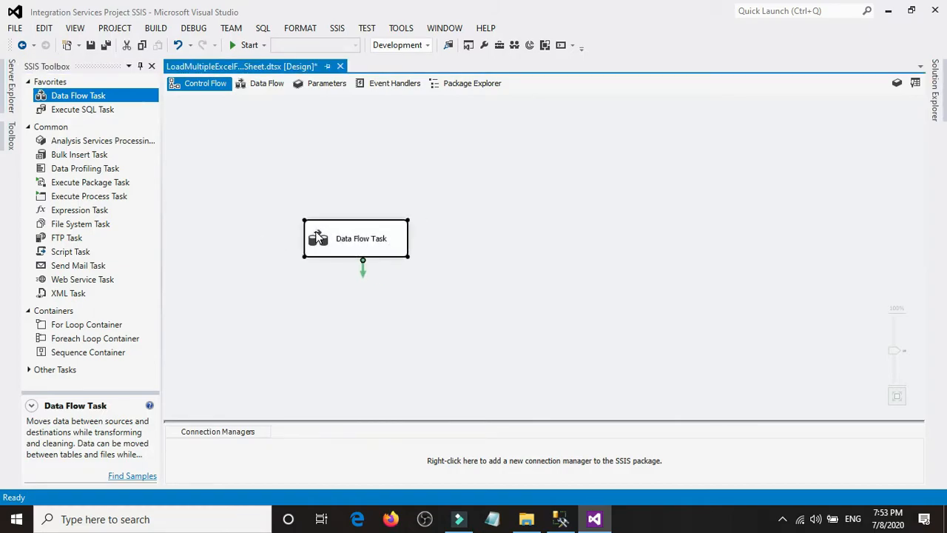
double_click(316, 235)
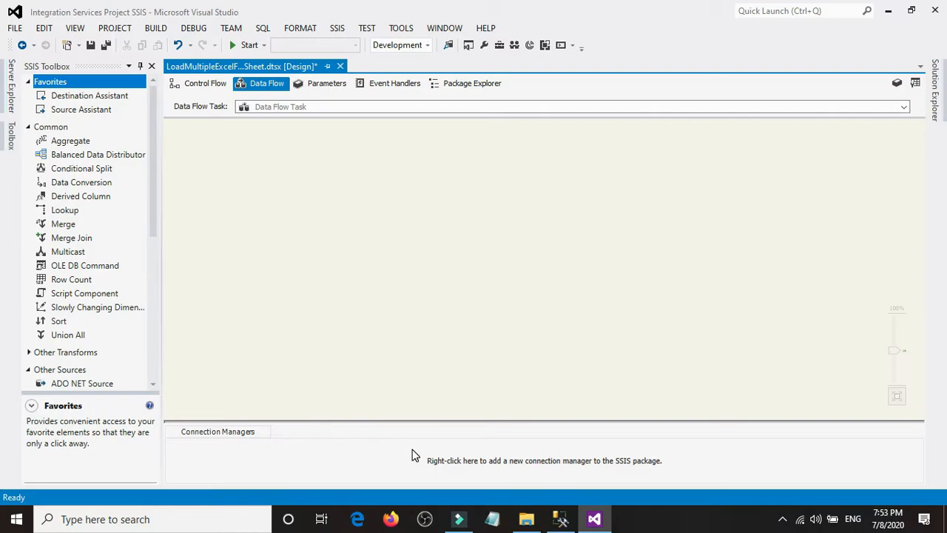
Step: Add an Excel Source near the upper edge of the data flow design surface
left_click(529, 519)
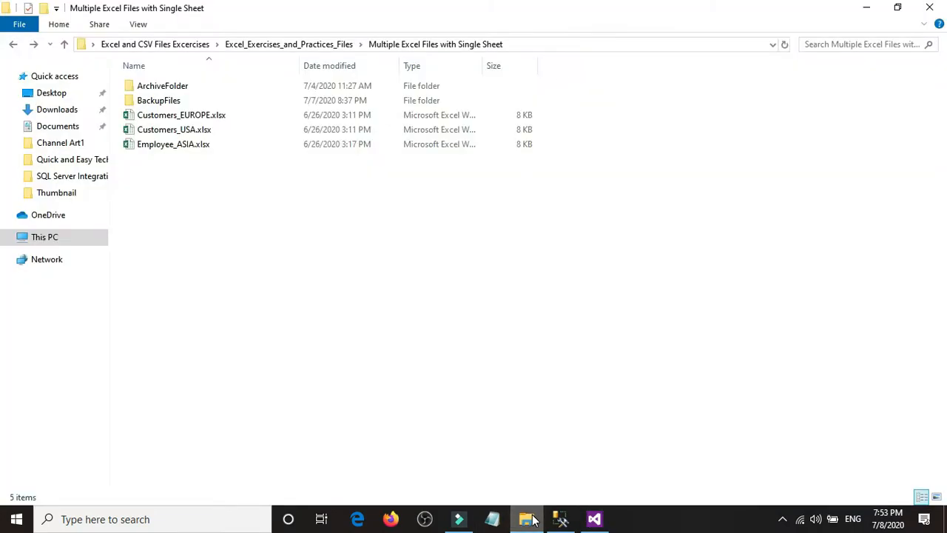
left_click(530, 519)
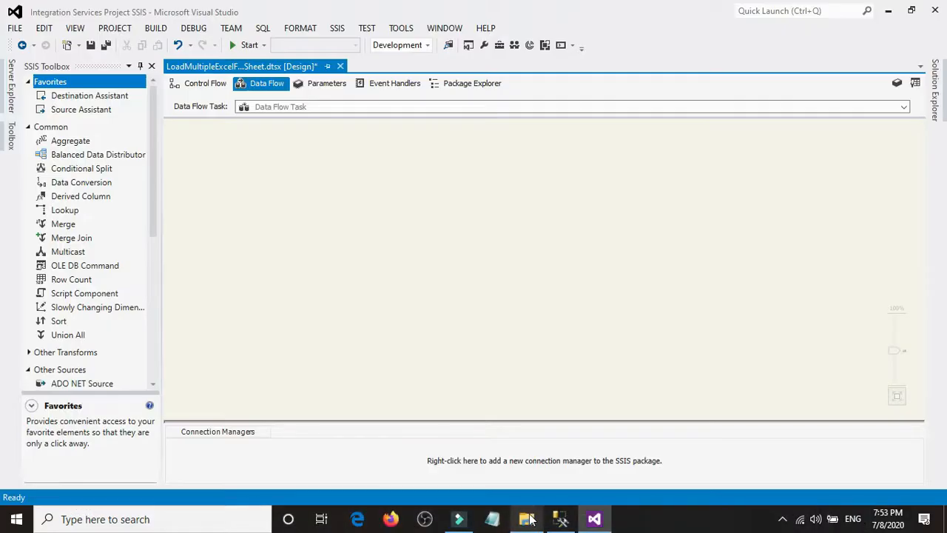
scroll(106, 303, "down", 5)
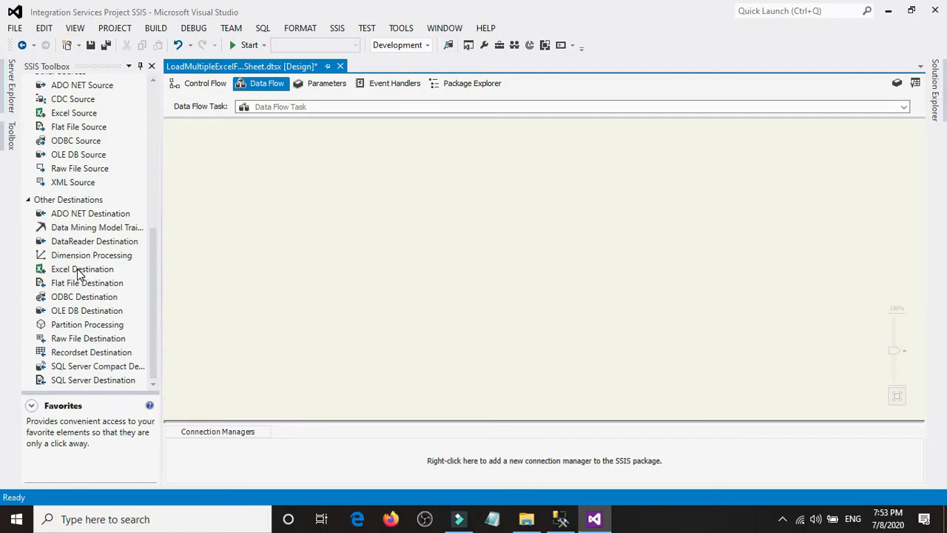
scroll(80, 275, "up", 6)
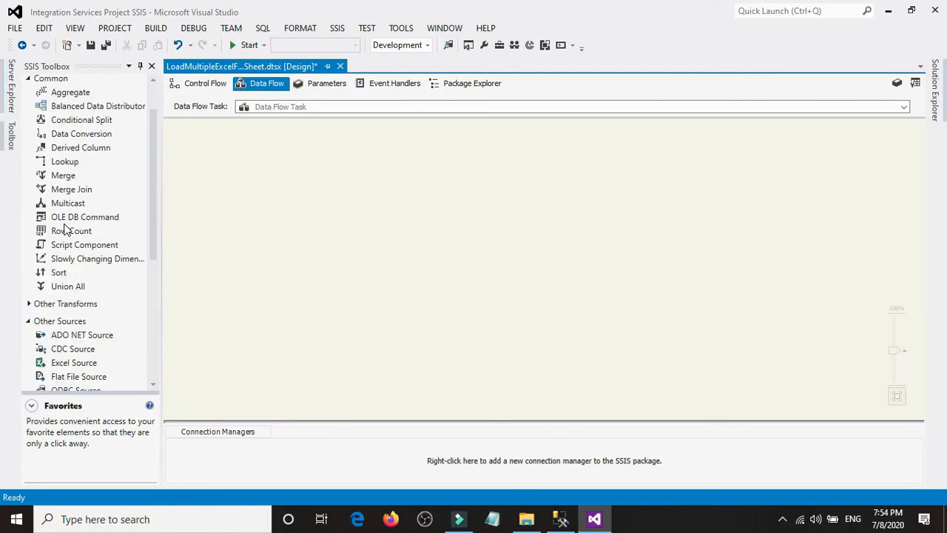
scroll(91, 288, "down", 2)
left_click_drag(74, 279, 262, 165)
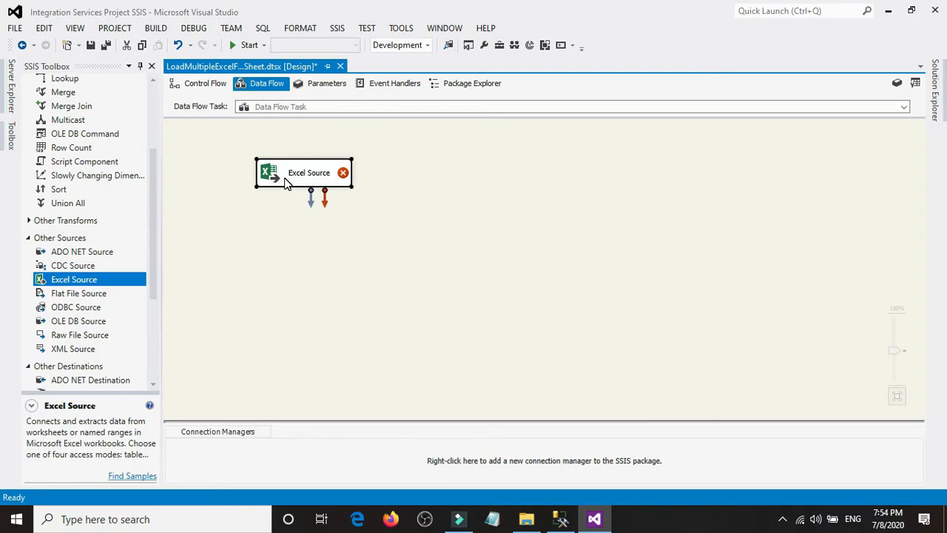
Step: Create a new Excel connection for the Excel Source, choosing Customers_EUROPE.xlsx from the Desktop's Multiple Excel Files with Single Sheet folder
double_click(287, 183)
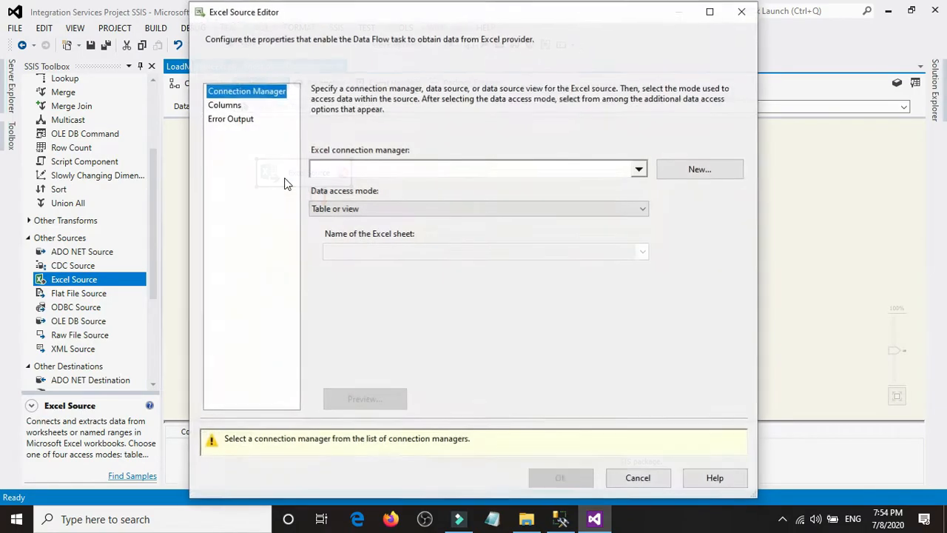
left_click(694, 170)
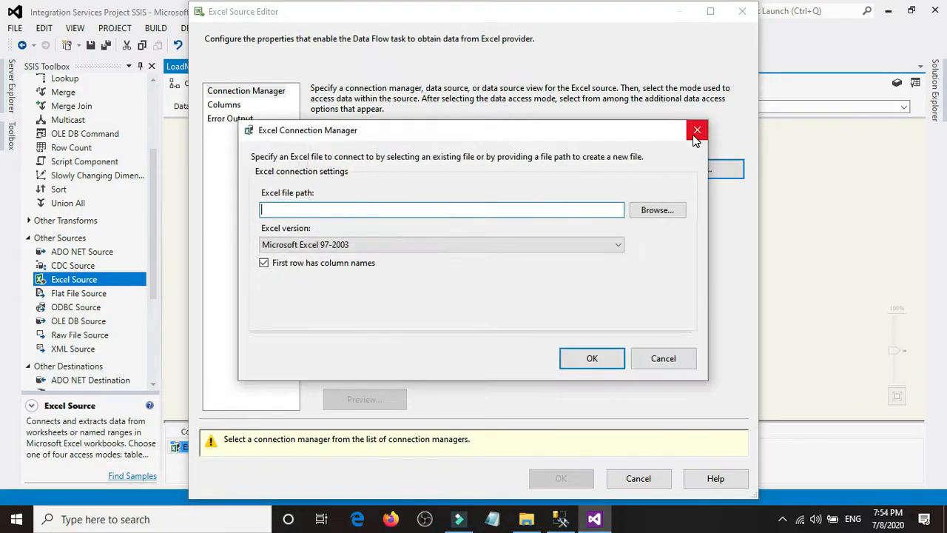
left_click(674, 210)
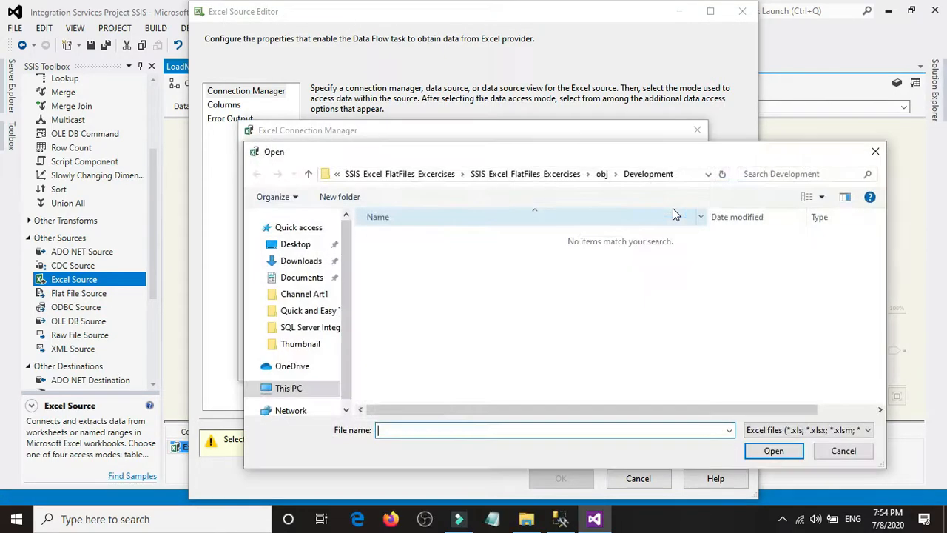
left_click(337, 173)
left_click(342, 192)
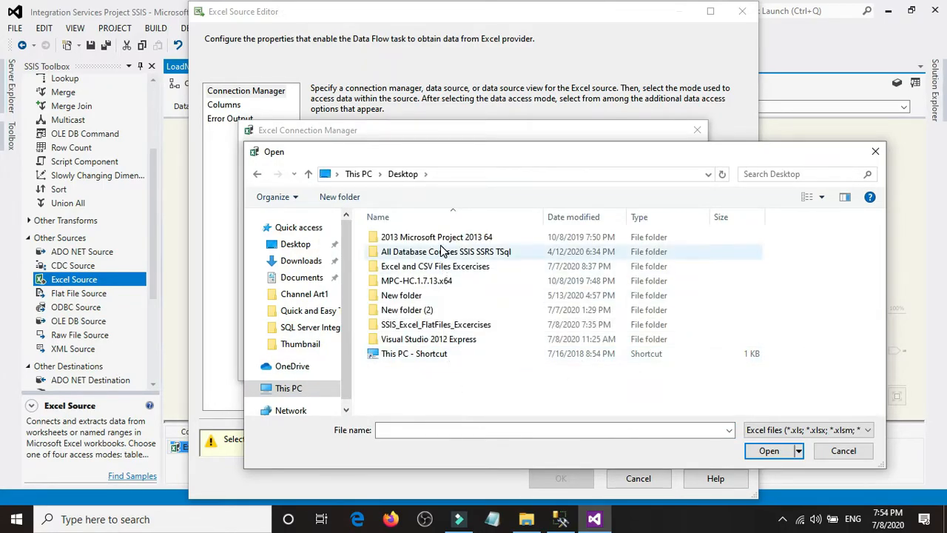
double_click(444, 330)
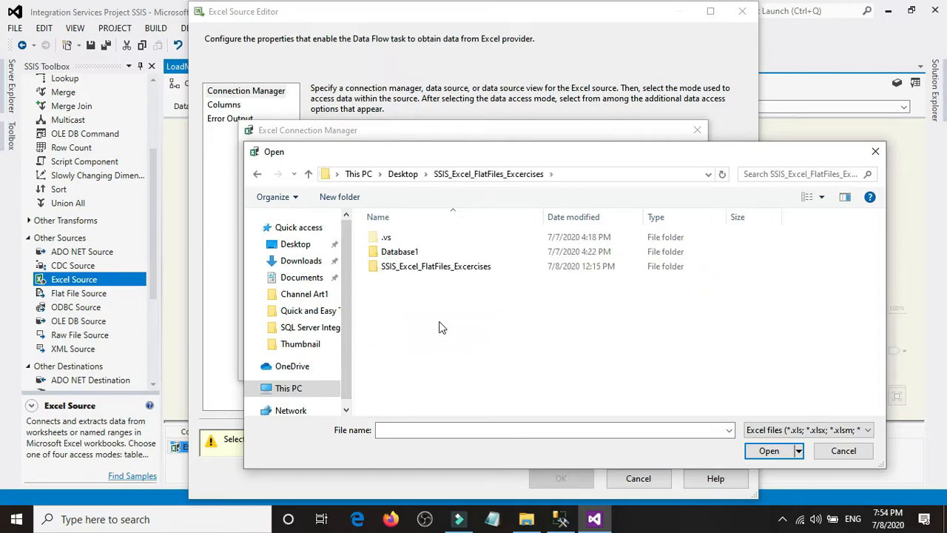
left_click(258, 174)
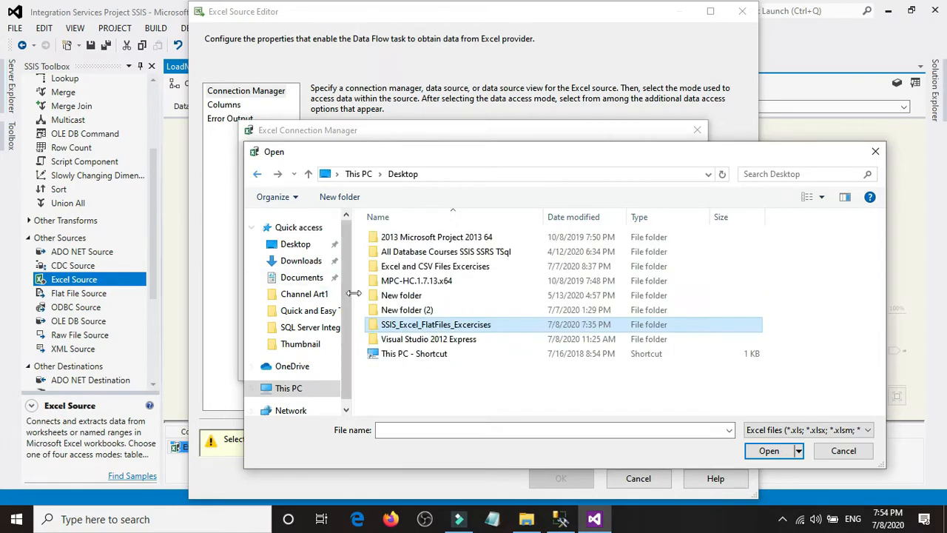
double_click(425, 267)
double_click(413, 252)
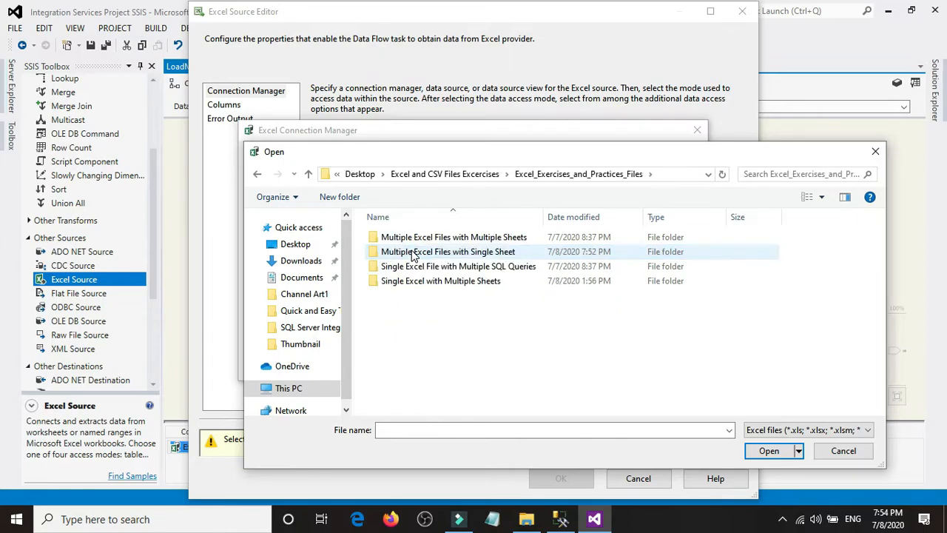
double_click(414, 254)
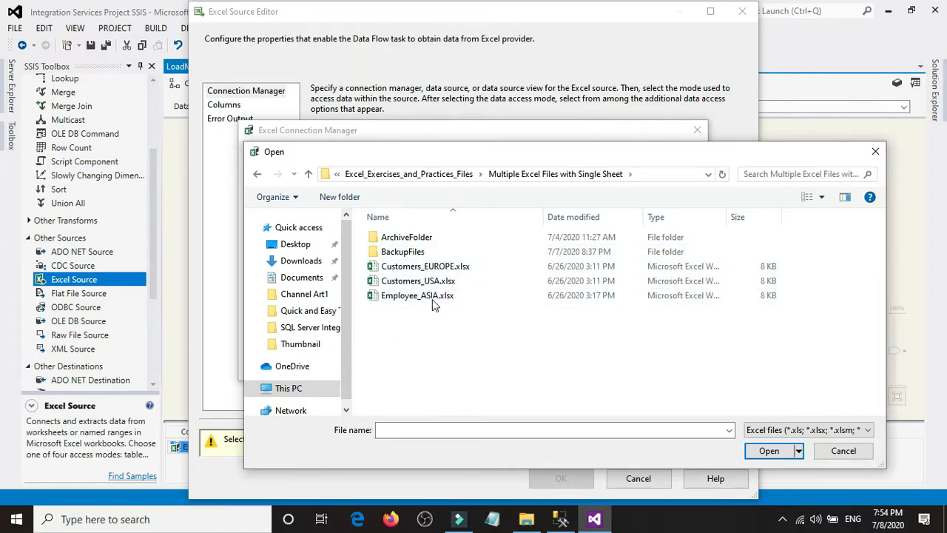
double_click(436, 268)
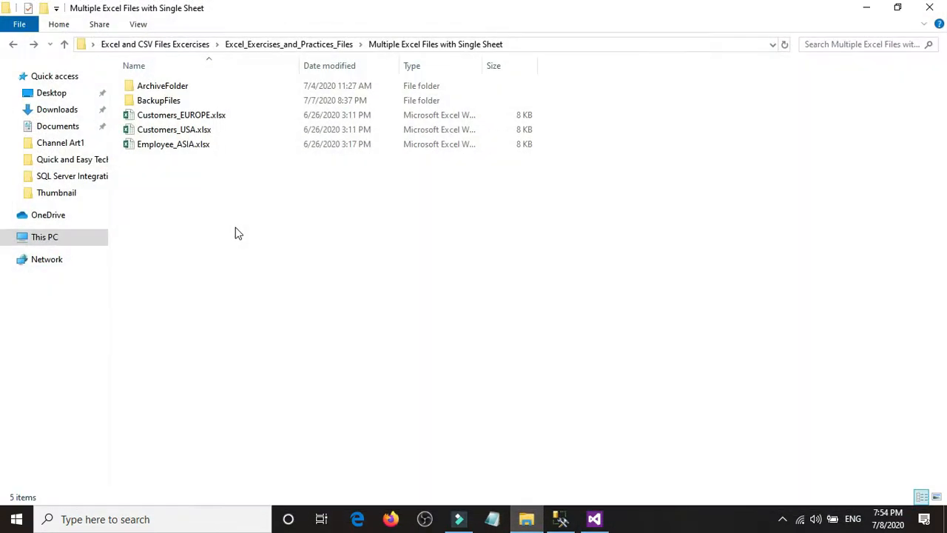
Step: Open Customers_EUROPE.xlsx from File Explorer to inspect its columns and sheet name, close it, and return to Visual Studio
left_click(526, 519)
left_click(196, 117)
double_click(196, 117)
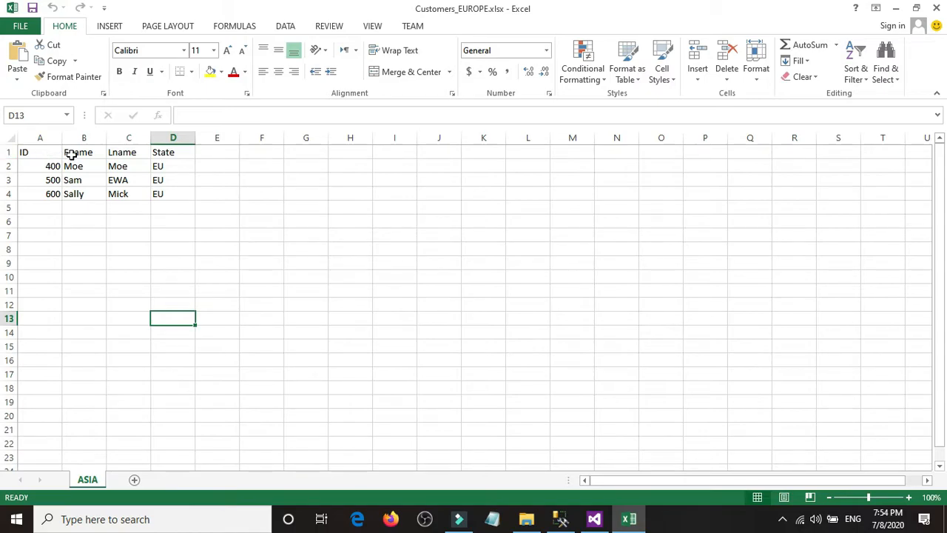
left_click(937, 8)
left_click(594, 514)
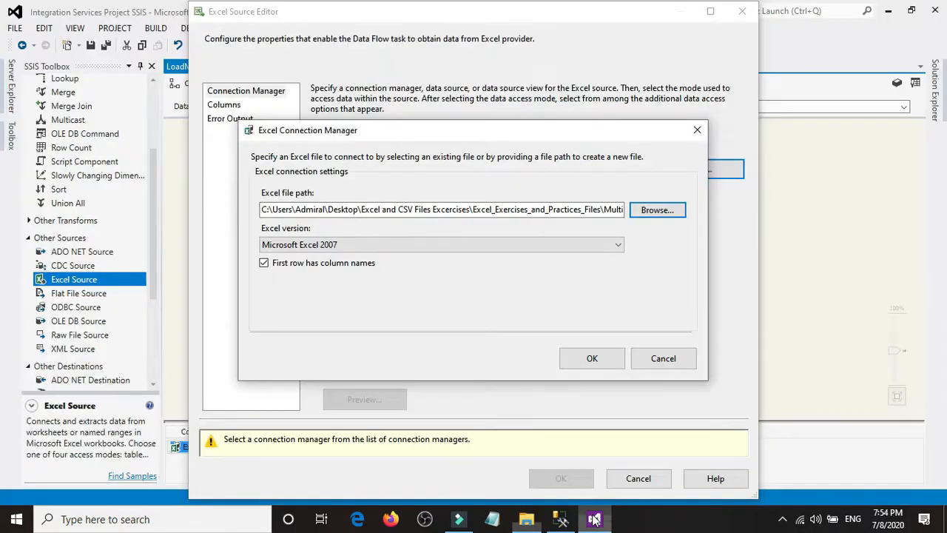
Step: Accept the Excel connection, select the ASIA$ sheet in Table or view mode, and review the source columns before saving the Excel Source
left_click(591, 359)
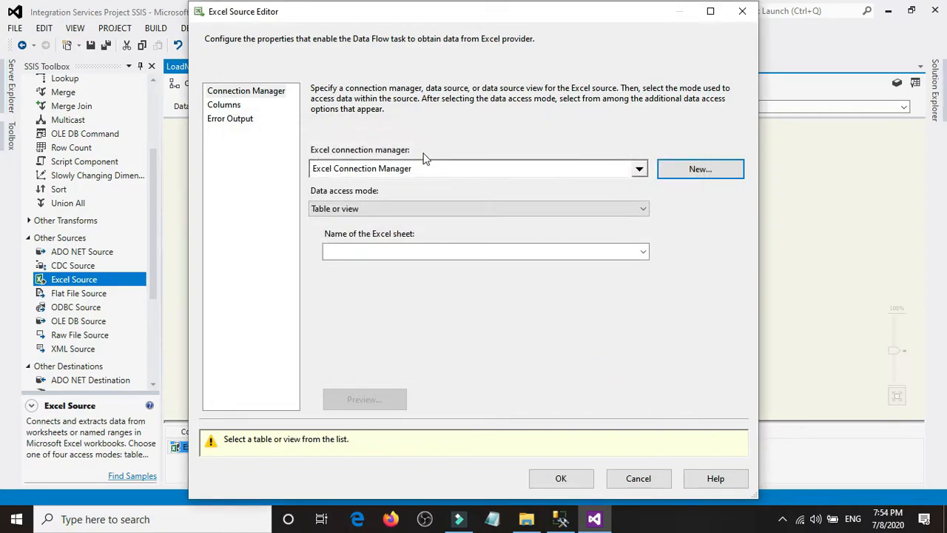
left_click(349, 209)
left_click(351, 209)
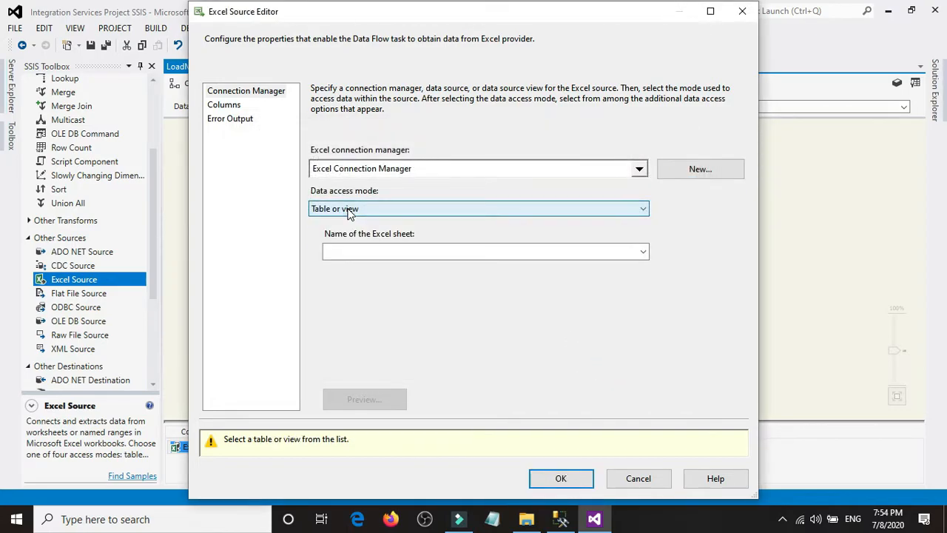
left_click(413, 253)
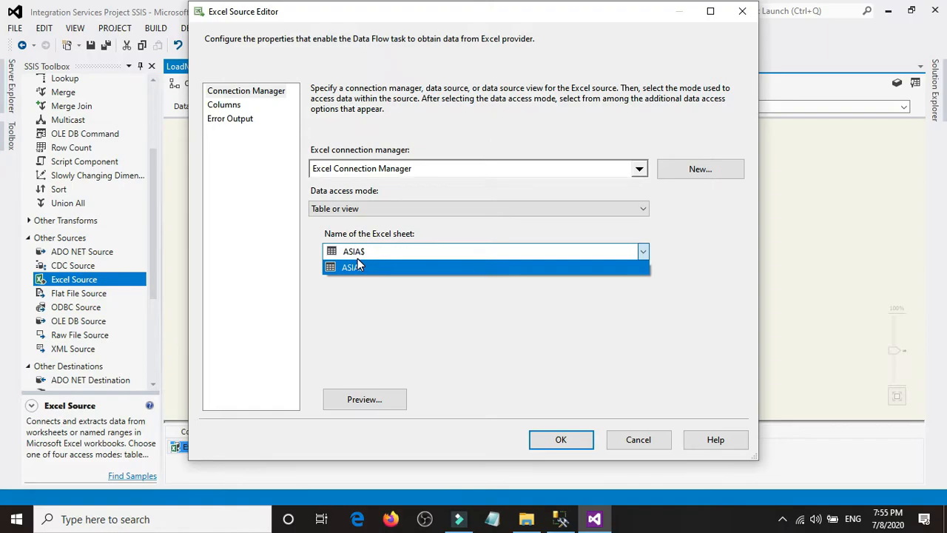
left_click(358, 266)
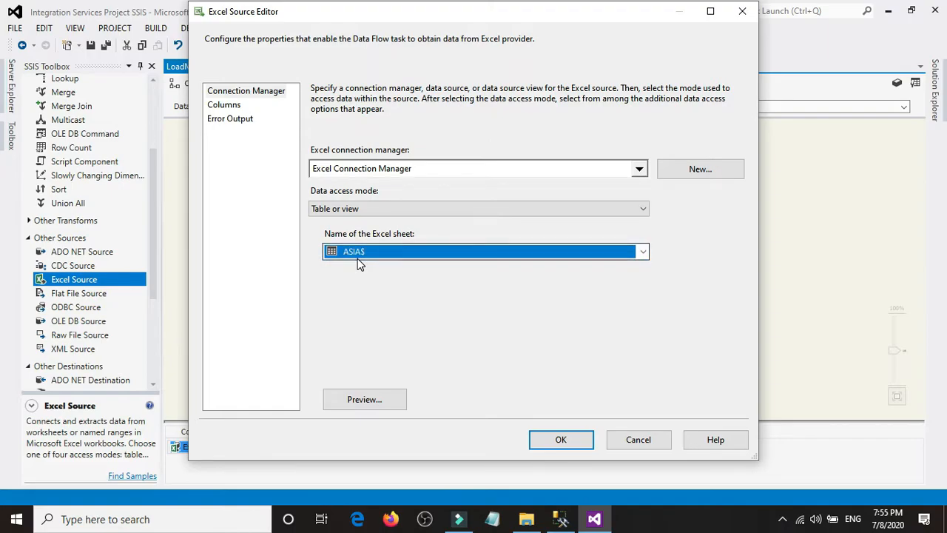
left_click(232, 106)
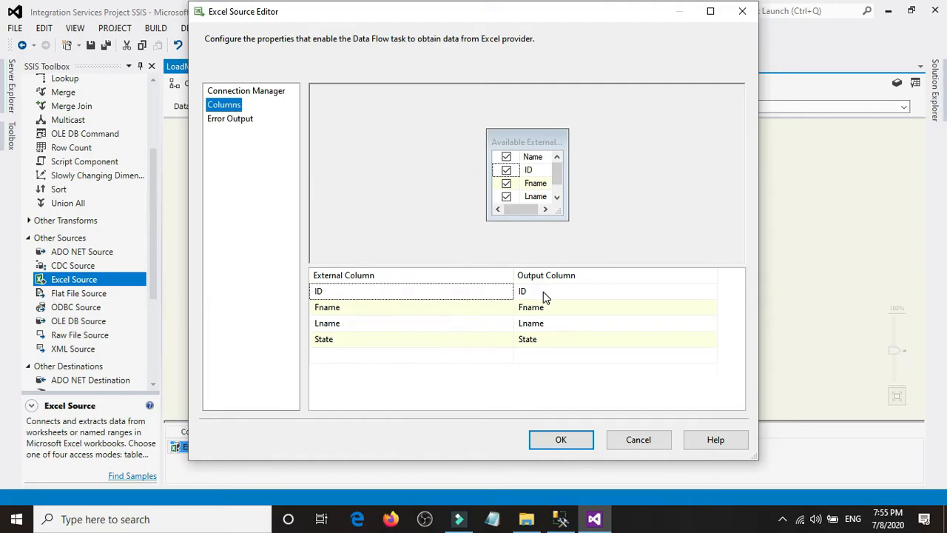
left_click(569, 441)
Step: Add an OLE DB Destination below the Excel Source and connect the source's data output to it
left_click(375, 252)
scroll(99, 310, "down", 4)
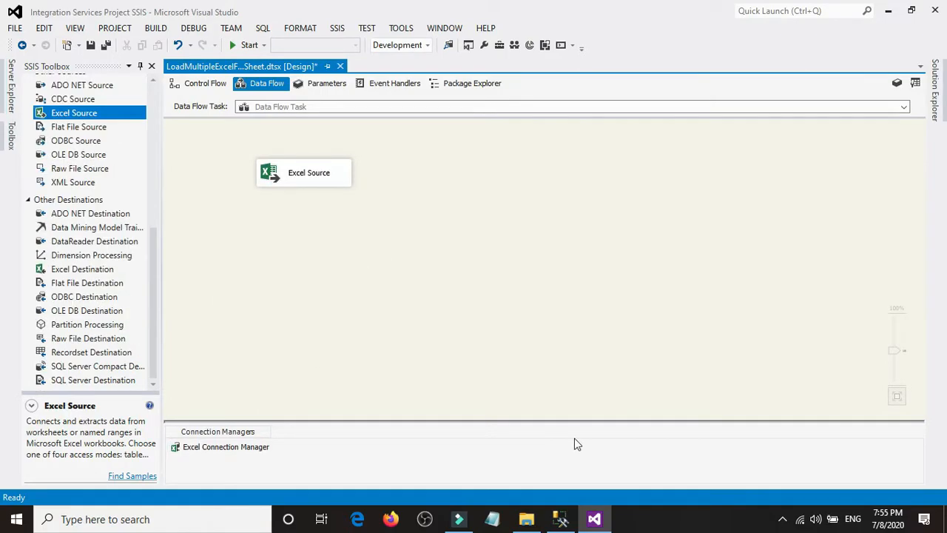
left_click(560, 519)
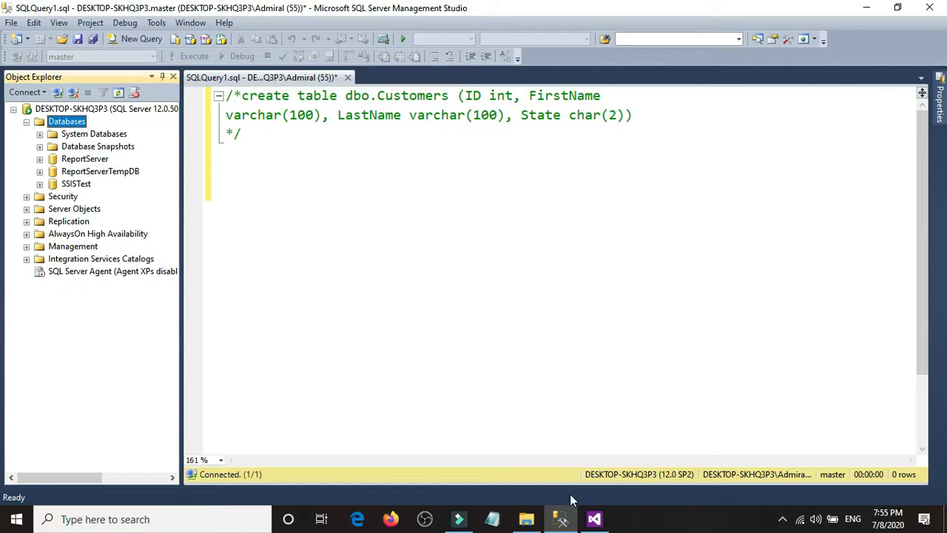
left_click(594, 519)
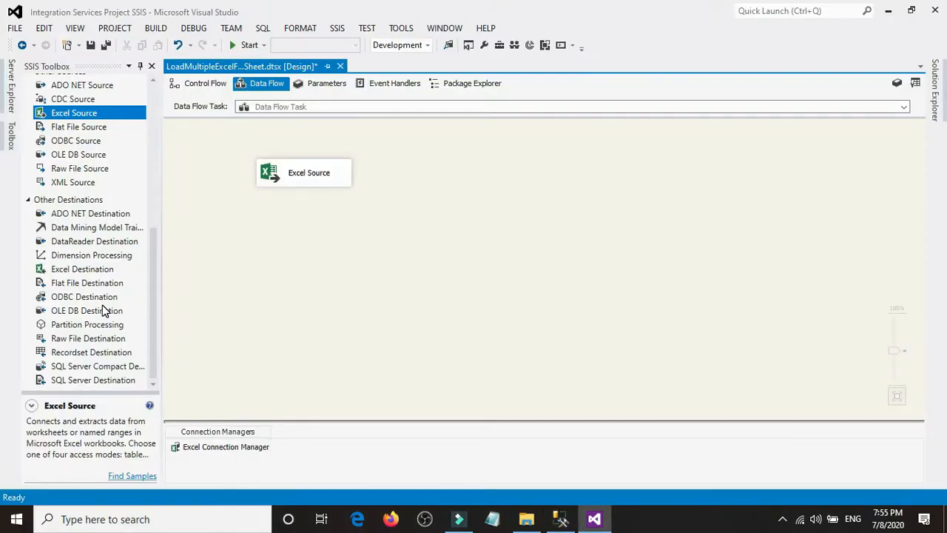
left_click_drag(78, 314, 342, 277)
left_click(318, 172)
left_click_drag(310, 201, 369, 288)
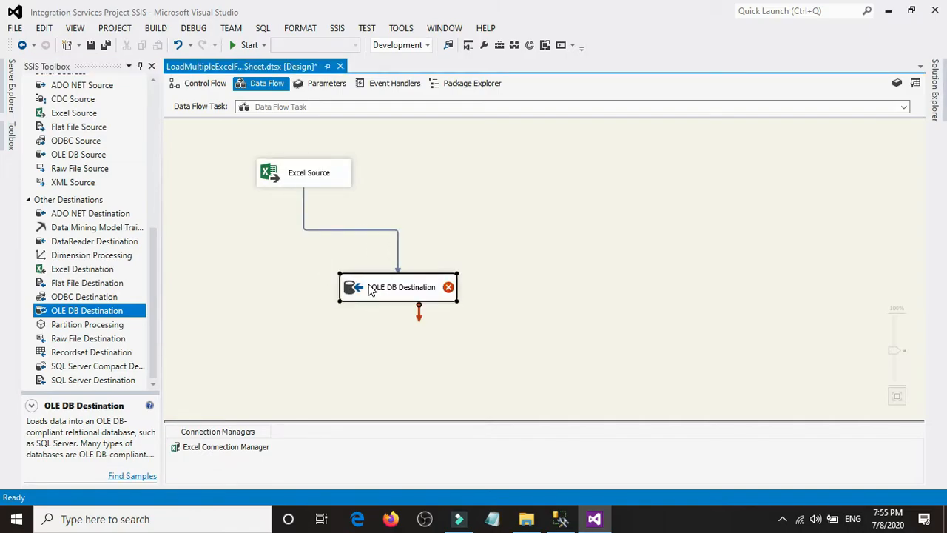
Step: Delete the saved SSISTest data connection from the OLE DB Destination's connection list and start a new one
double_click(372, 289)
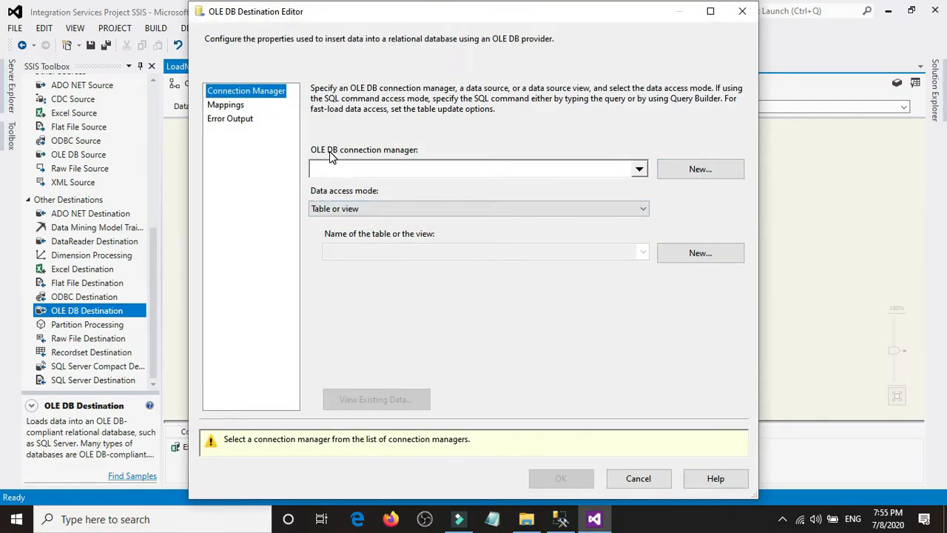
left_click(700, 170)
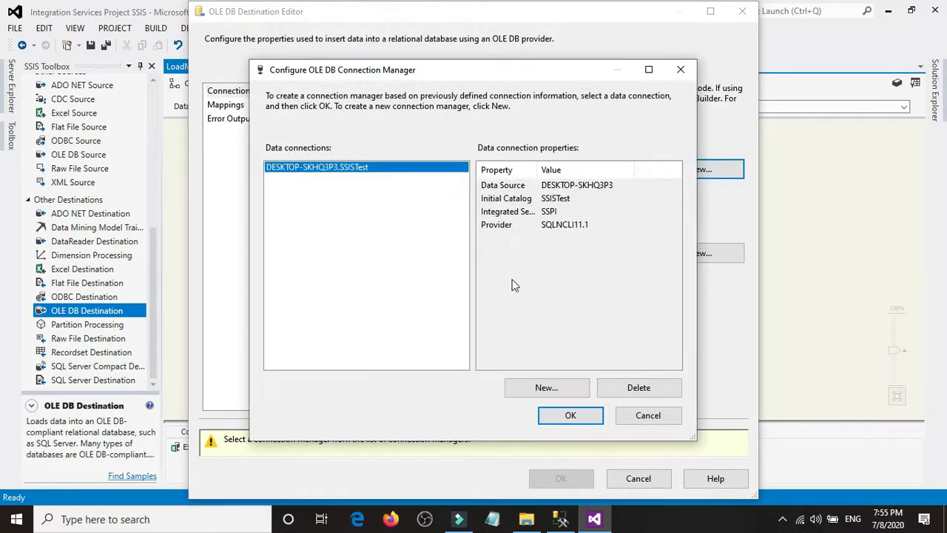
left_click(651, 394)
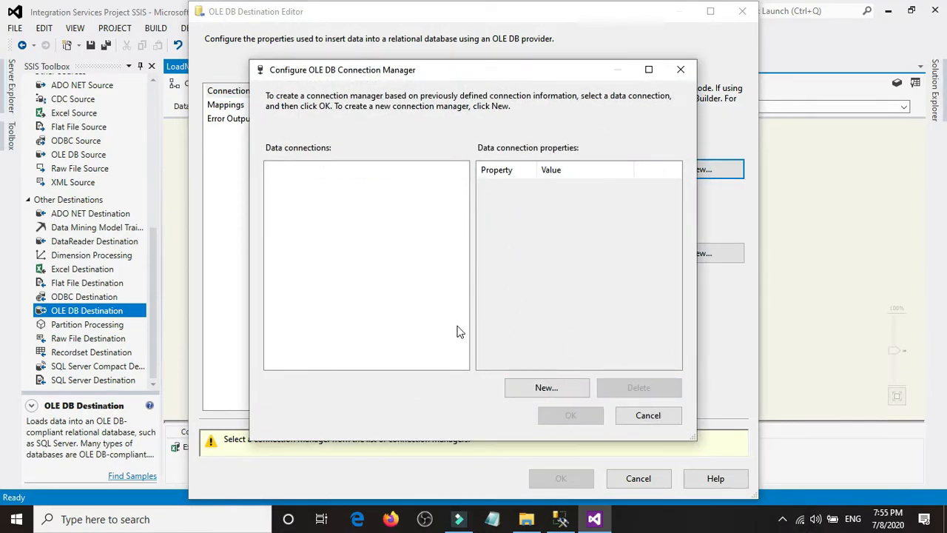
left_click(569, 388)
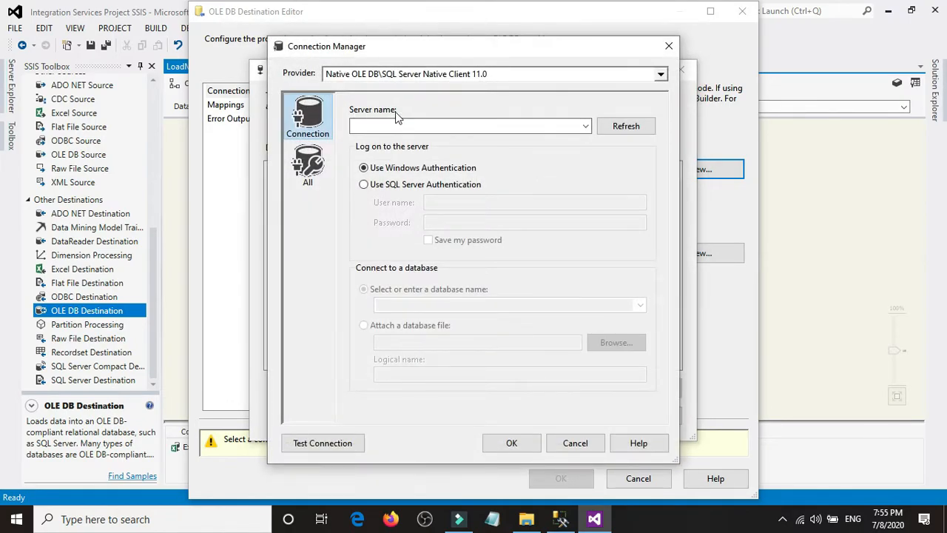
left_click(560, 520)
left_click(265, 197)
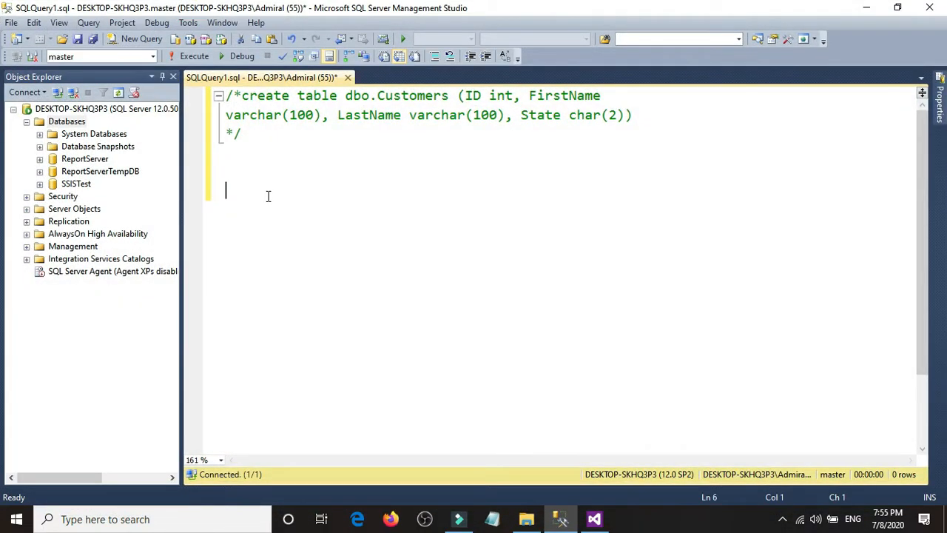
type("select @@se")
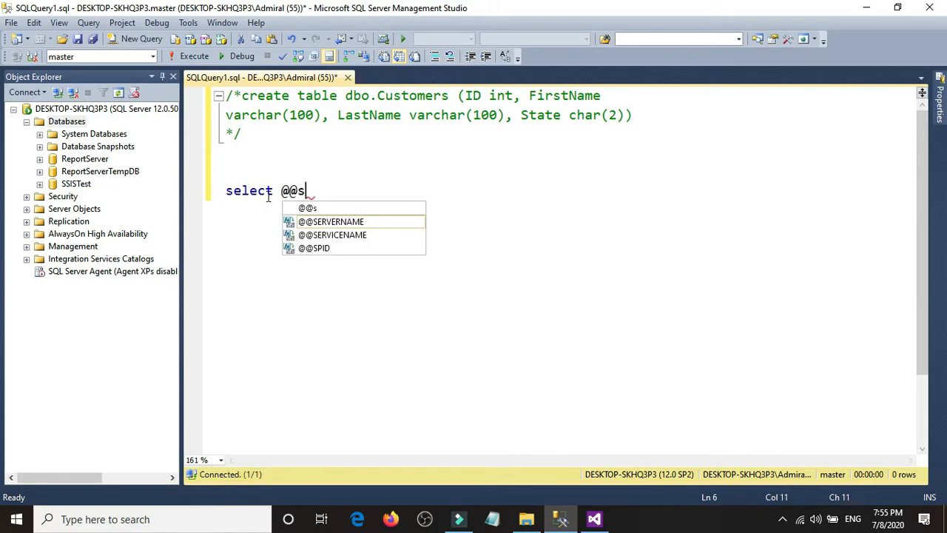
left_click(364, 213)
double_click(363, 220)
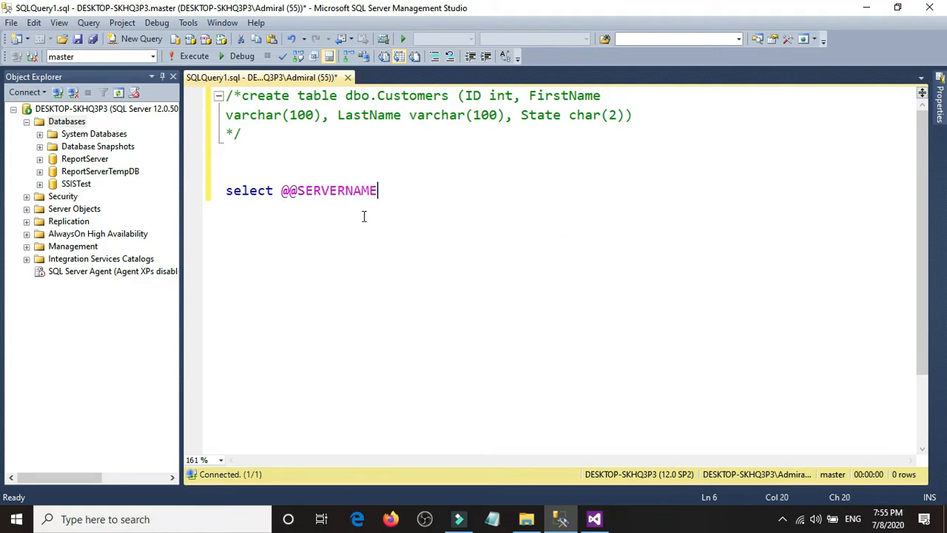
left_click(196, 56)
left_click(250, 323)
right_click(248, 324)
left_click(281, 332)
left_click(309, 244)
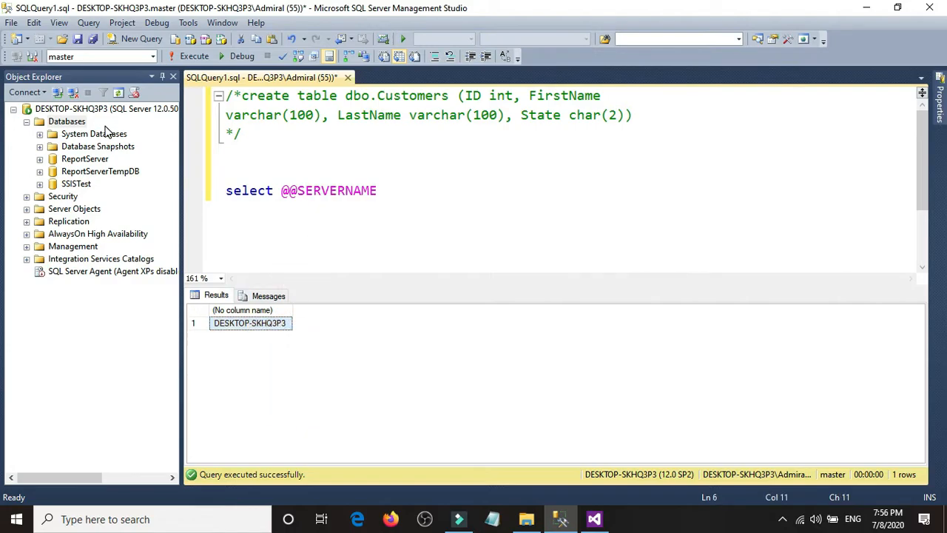
Step: Check the server name in the Database Engine connection dialog and close it without connecting
left_click(25, 92)
left_click(59, 108)
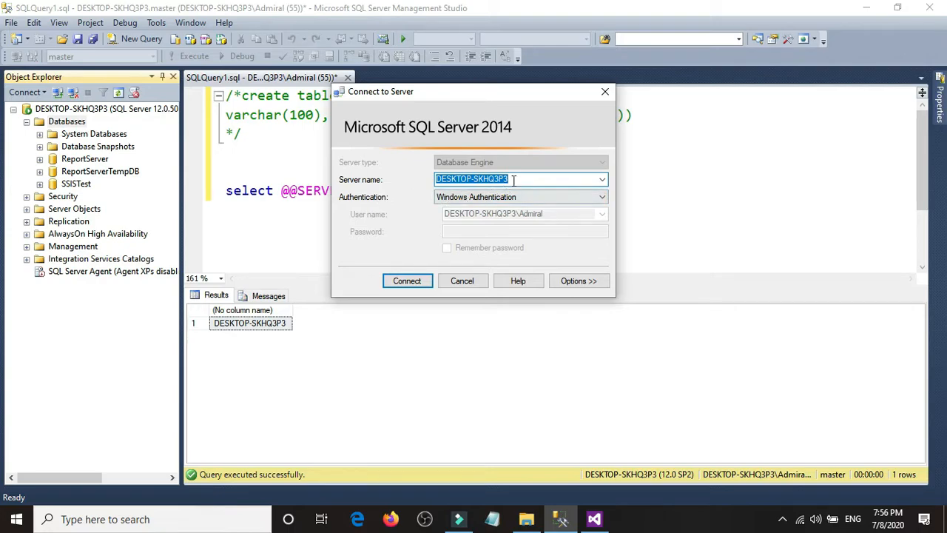
left_click(450, 281)
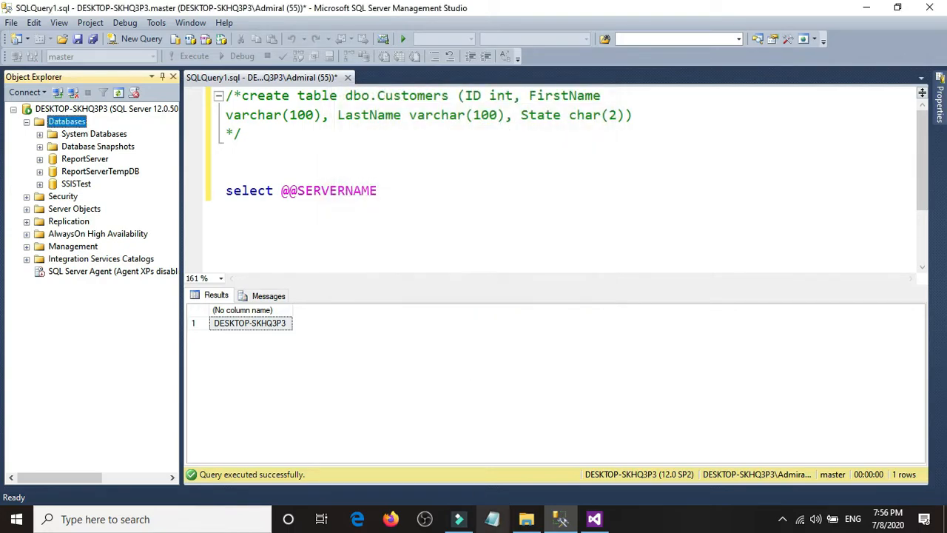
Step: Return to Visual Studio and paste DESKTOP-SKHQ3P3 as the new OLE DB connection's server name
left_click(594, 519)
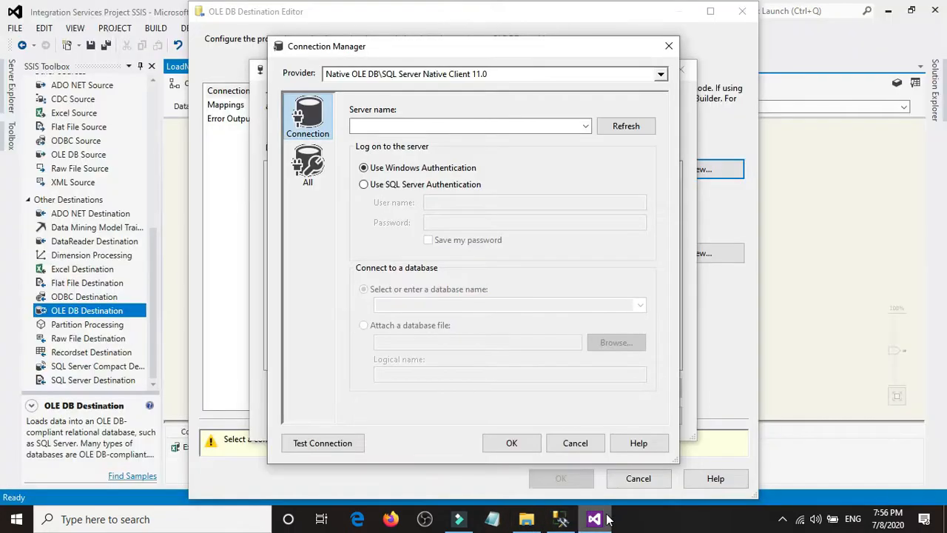
right_click(376, 126)
left_click(409, 189)
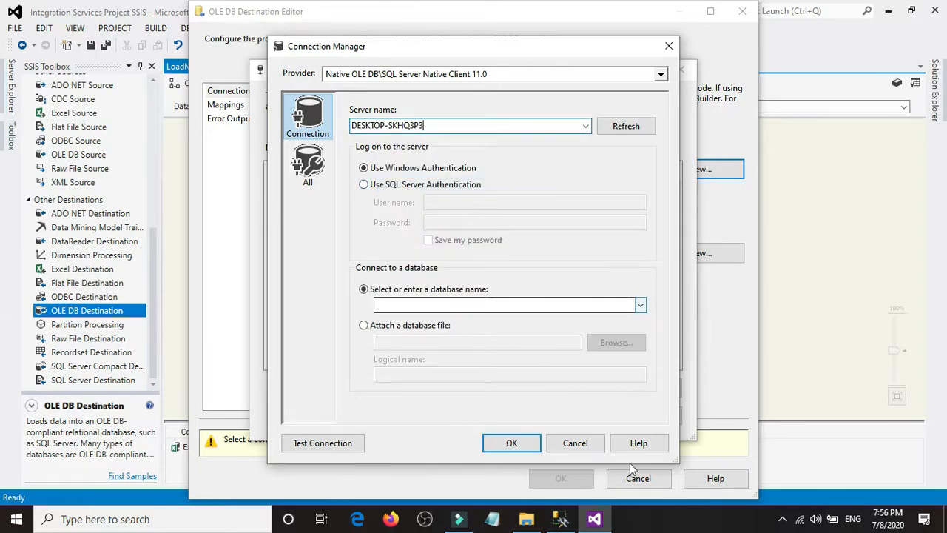
Step: Switch to SQL Server Management Studio and expand the SSISTest database's tables to check for the target table
left_click(566, 520)
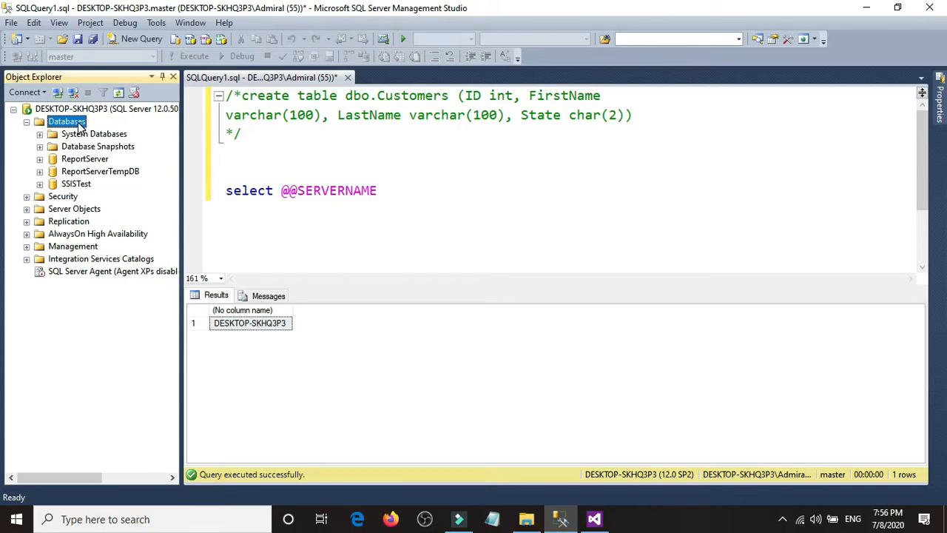
double_click(77, 185)
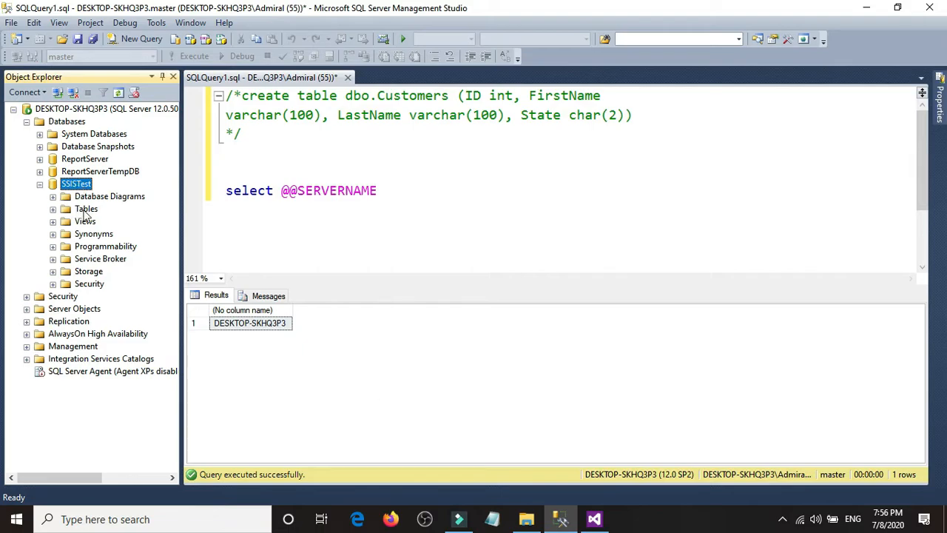
double_click(85, 210)
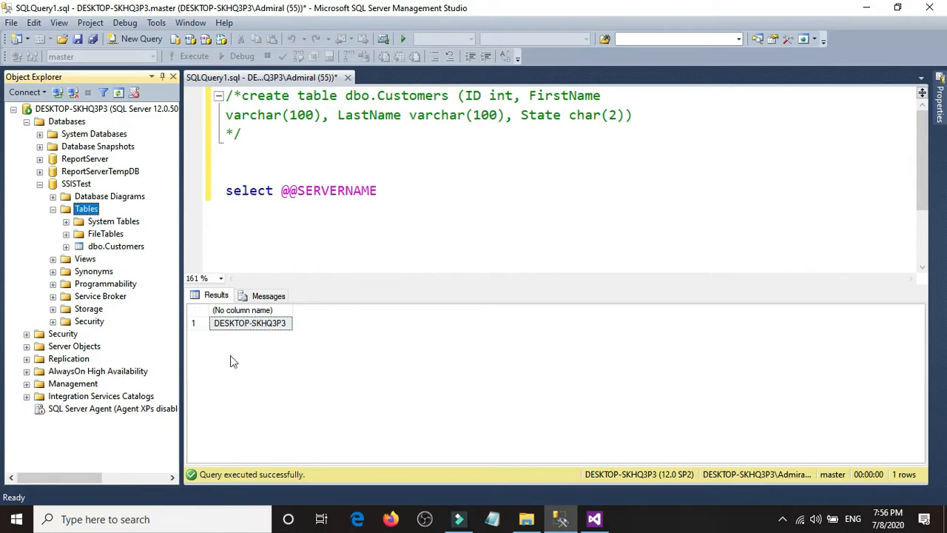
Step: Return to Visual Studio, set the new OLE DB connection's database to SSISTest, and apply the connection to the destination
left_click(586, 520)
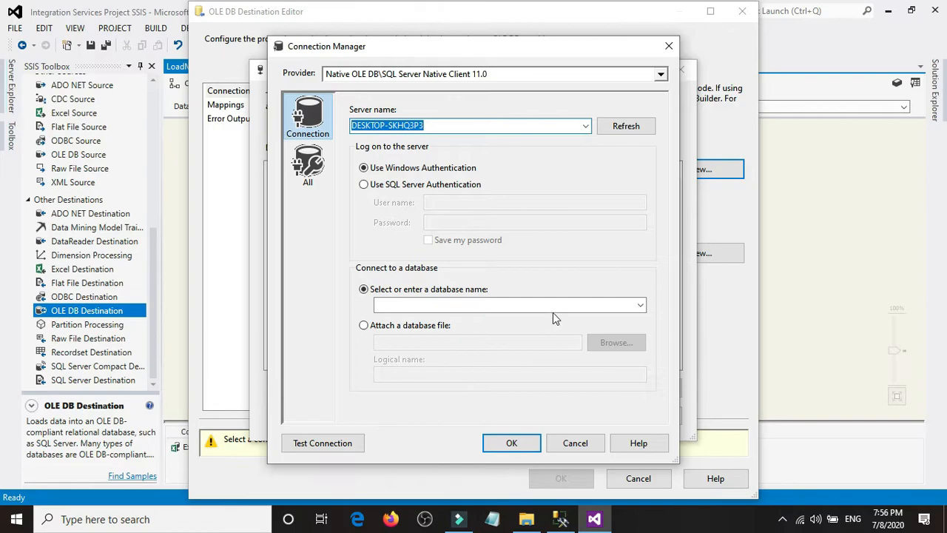
left_click(552, 312)
left_click(641, 306)
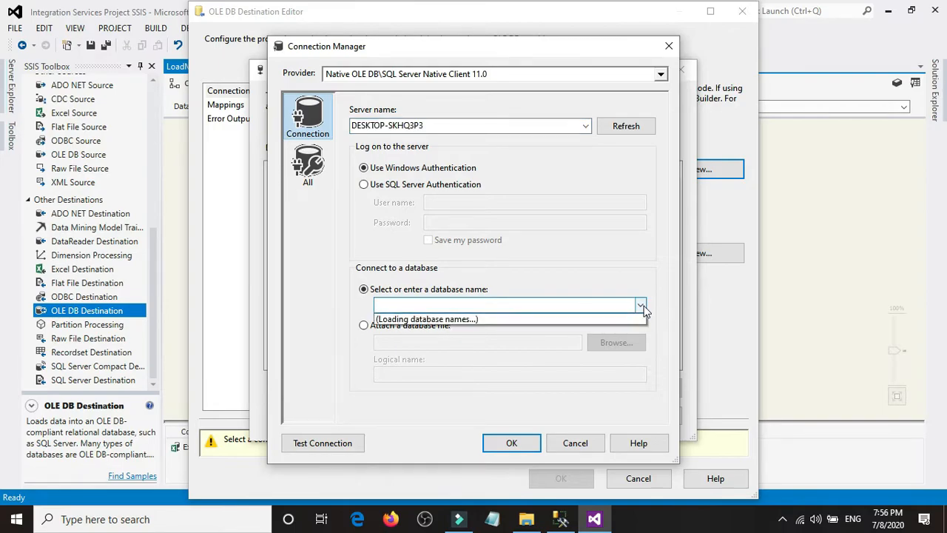
left_click(422, 372)
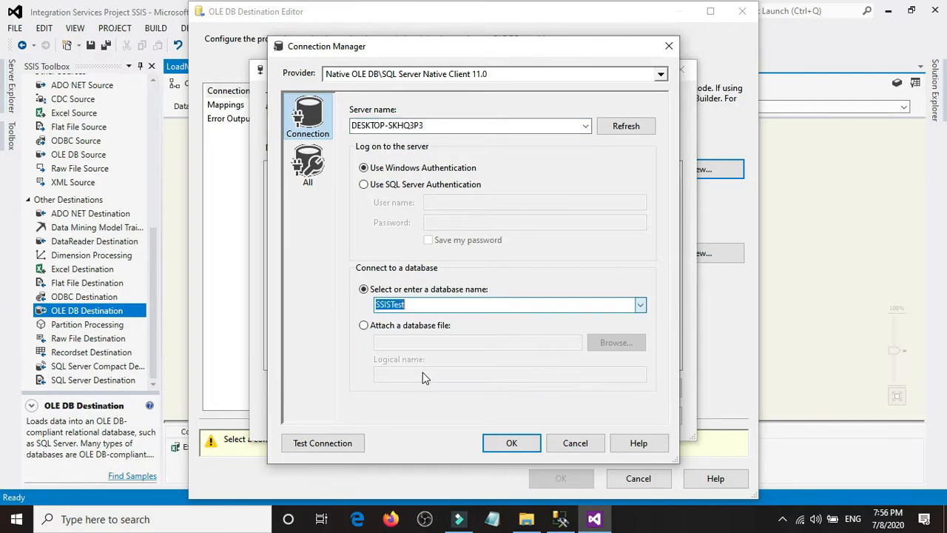
left_click(506, 442)
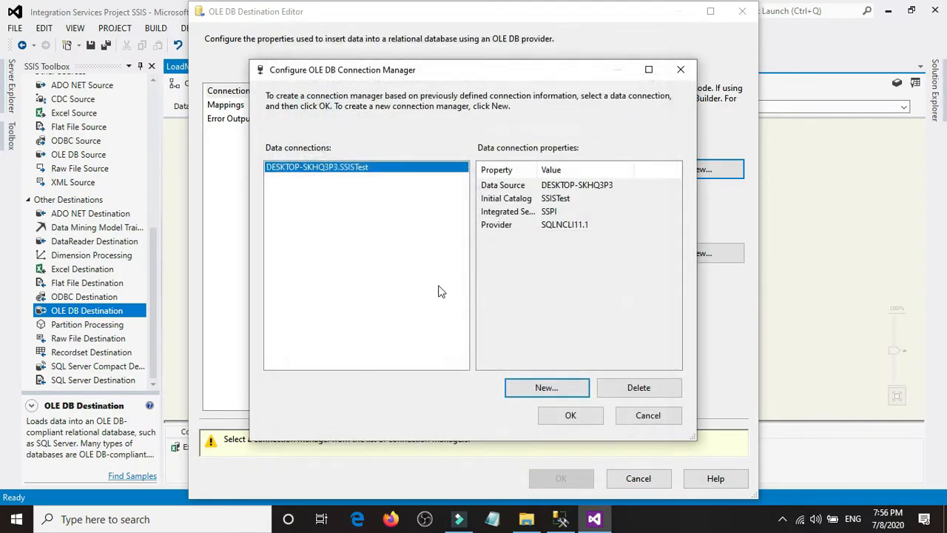
left_click(556, 411)
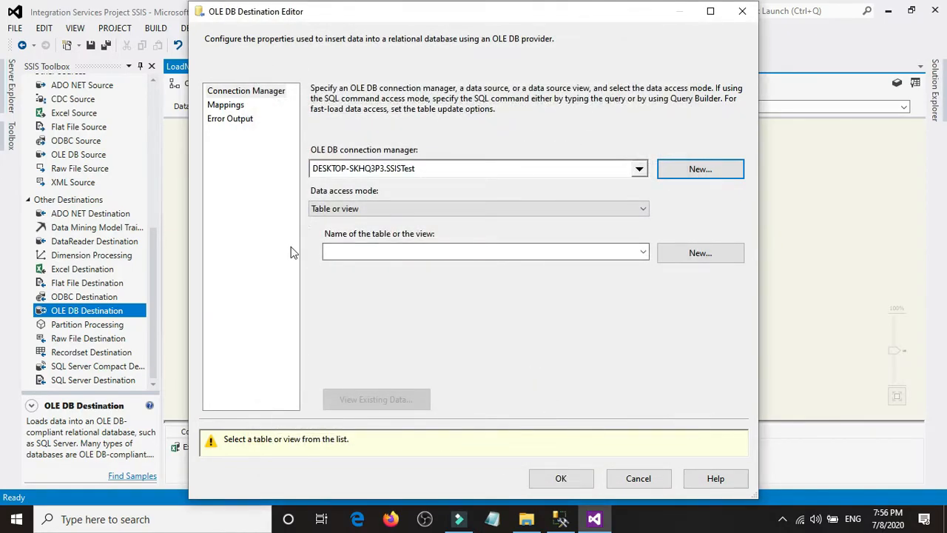
Step: Target the [dbo].[Customers] table in the OLE DB Destination and map Fname to FirstName and Lname to LastName
left_click(475, 252)
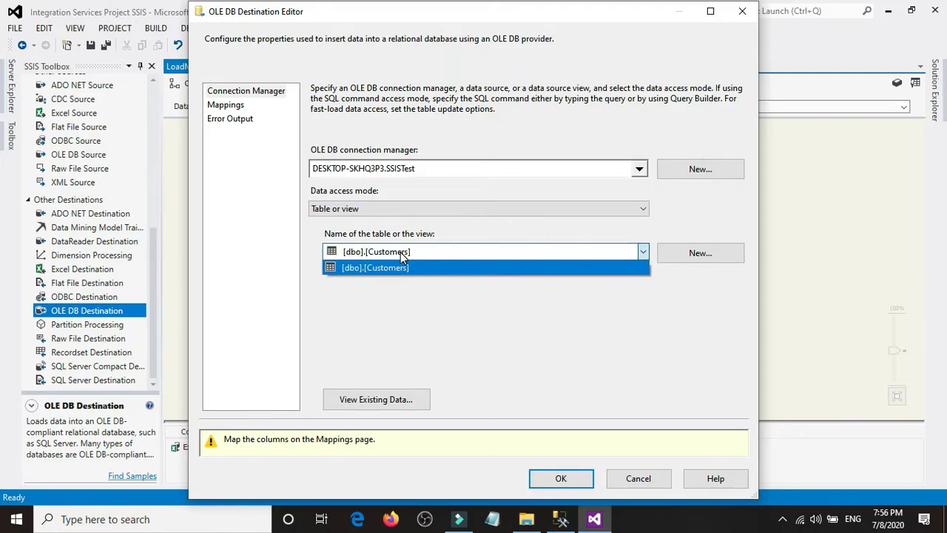
left_click(402, 255)
left_click(226, 105)
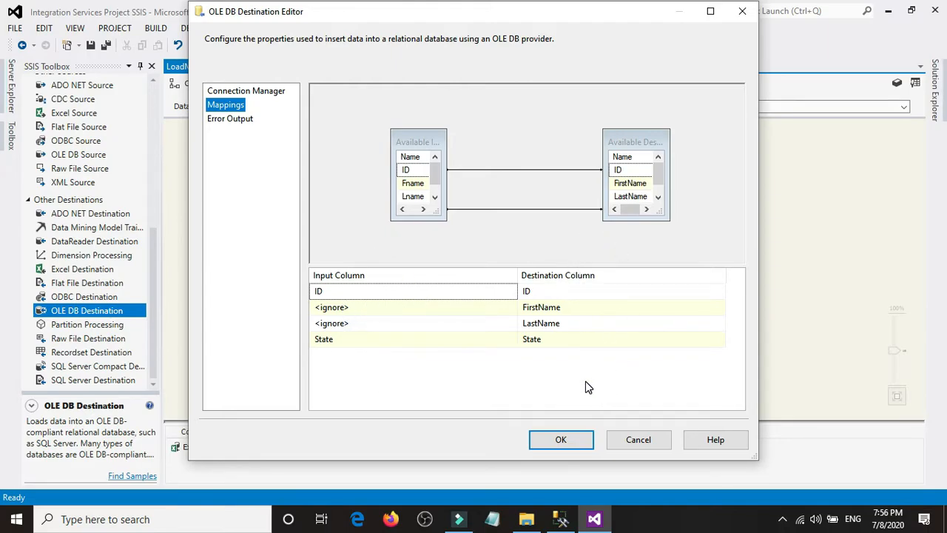
left_click(392, 309)
left_click(392, 309)
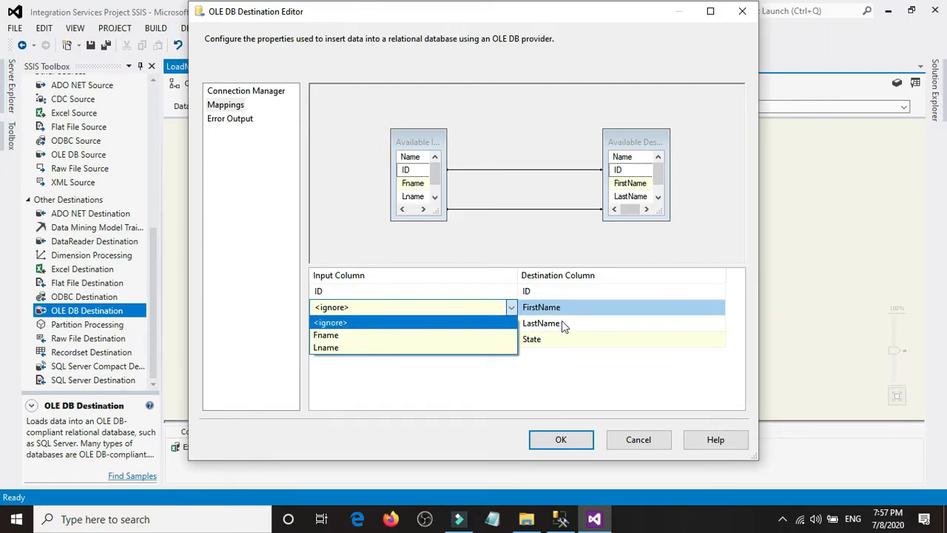
left_click(335, 338)
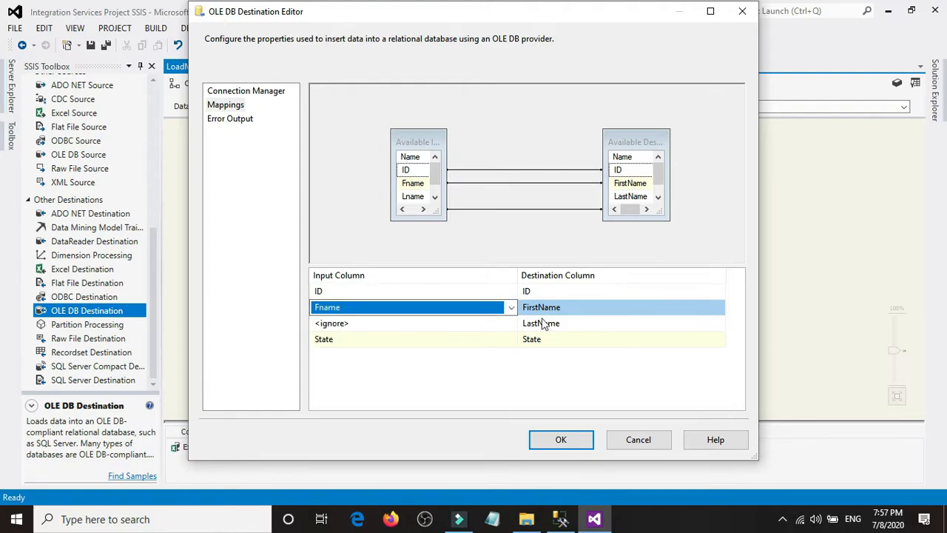
left_click(418, 325)
left_click(413, 326)
left_click(362, 351)
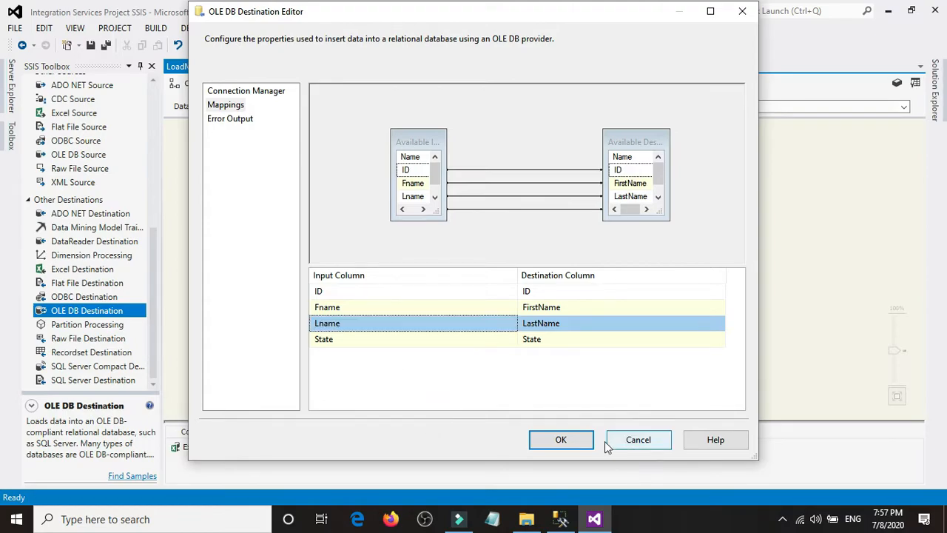
left_click(575, 441)
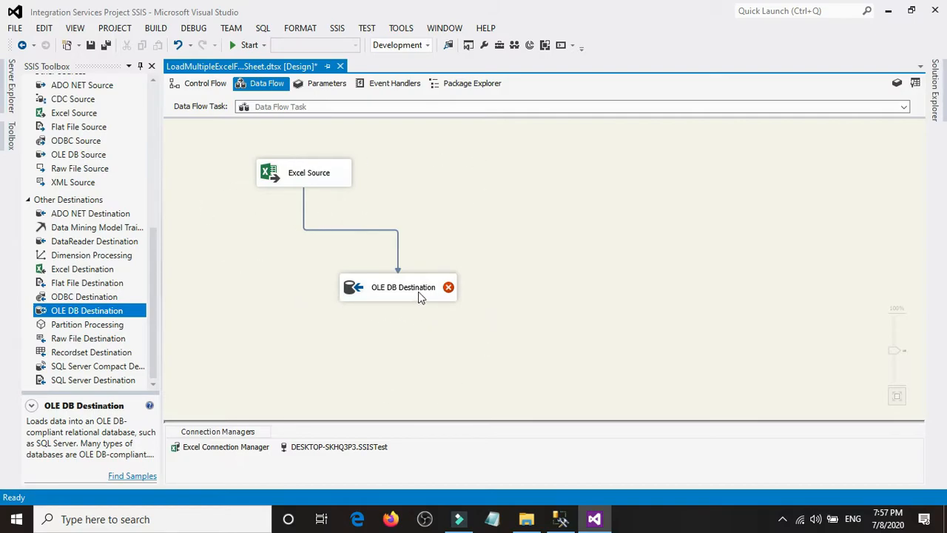
Step: Remove the direct path between Excel Source and OLE DB Destination, and connect them through a new Data Conversion instead
mouse_move(426, 294)
left_click_drag(439, 218, 266, 256)
key("Delete")
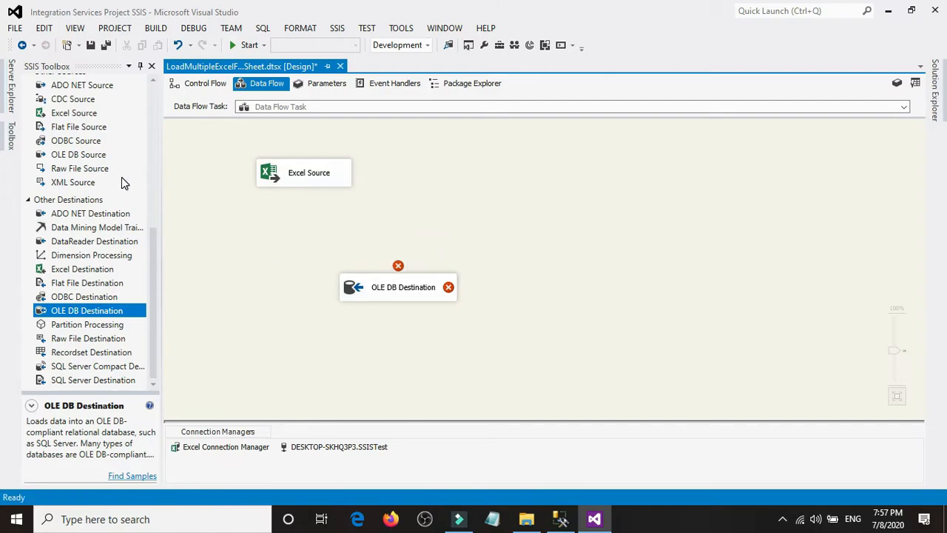
scroll(124, 190, "up", 7)
left_click_drag(74, 183, 123, 208)
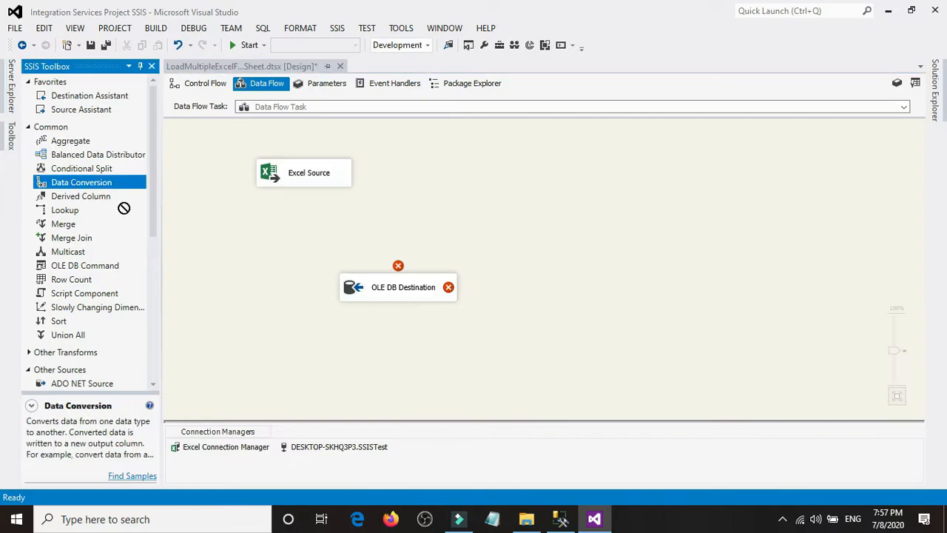
left_click_drag(278, 222, 354, 236)
left_click(294, 182)
left_click(354, 235)
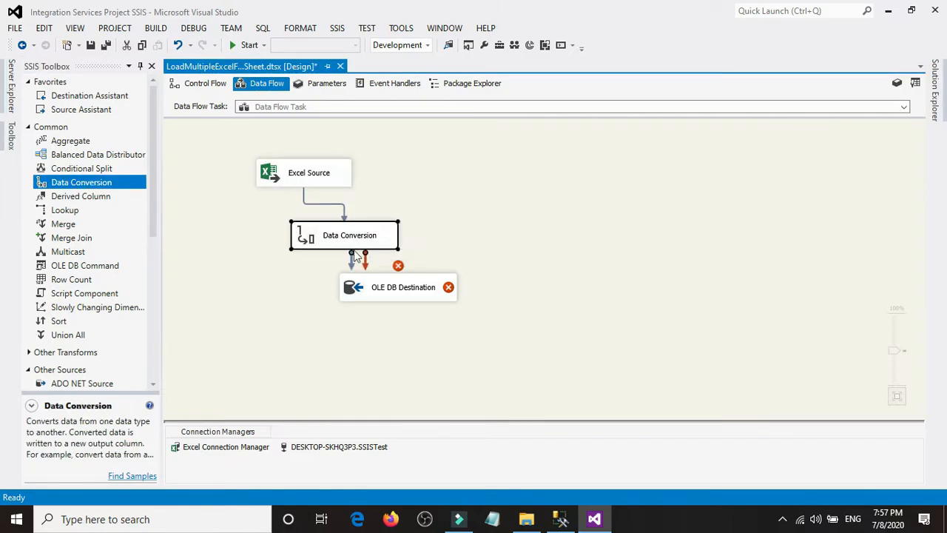
left_click_drag(352, 268, 374, 291)
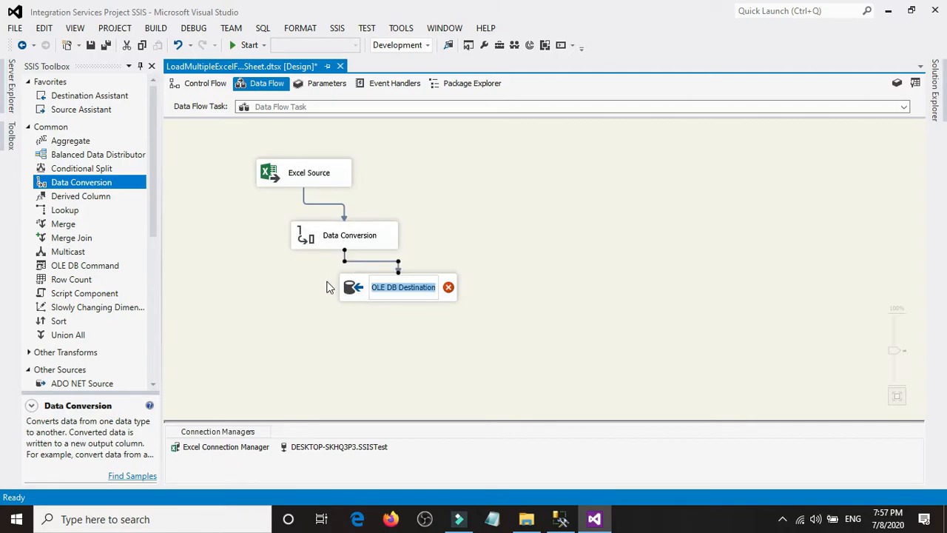
double_click(318, 240)
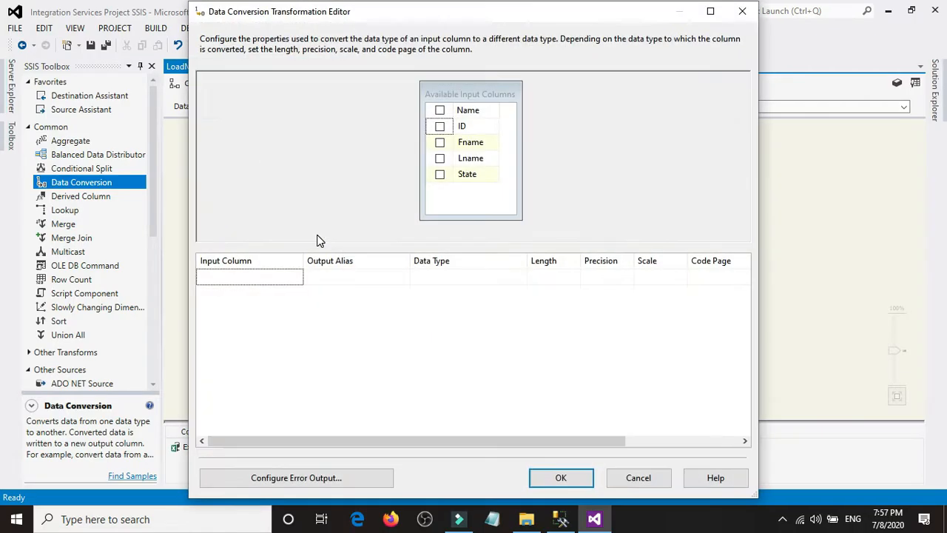
left_click(439, 110)
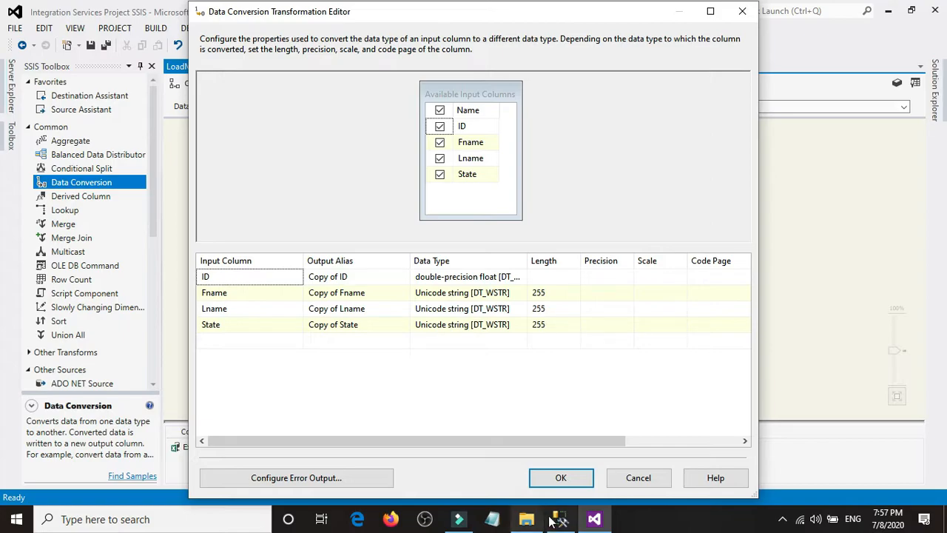
left_click(637, 479)
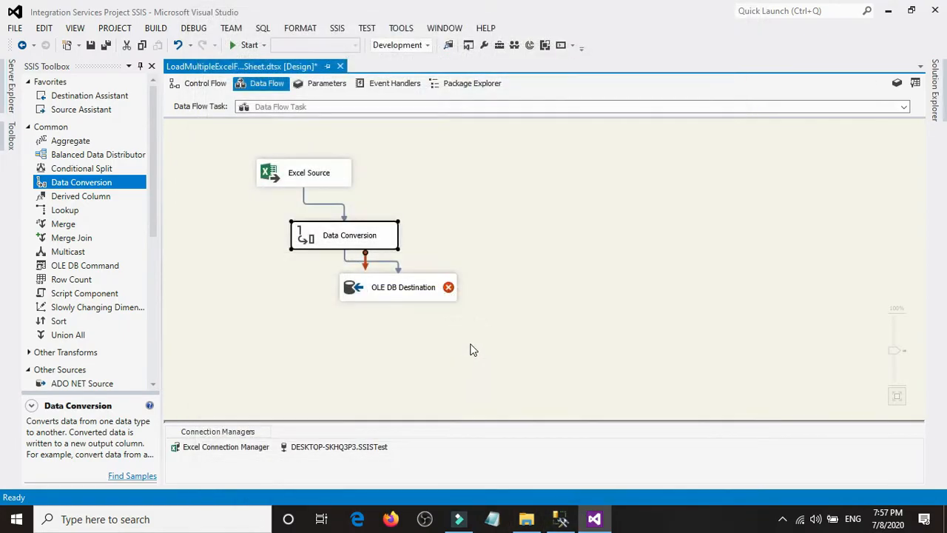
Step: Delete the Data Conversion and reconnect Excel Source directly to OLE DB Destination
left_click(332, 214)
left_click_drag(253, 201, 450, 266)
key("Delete")
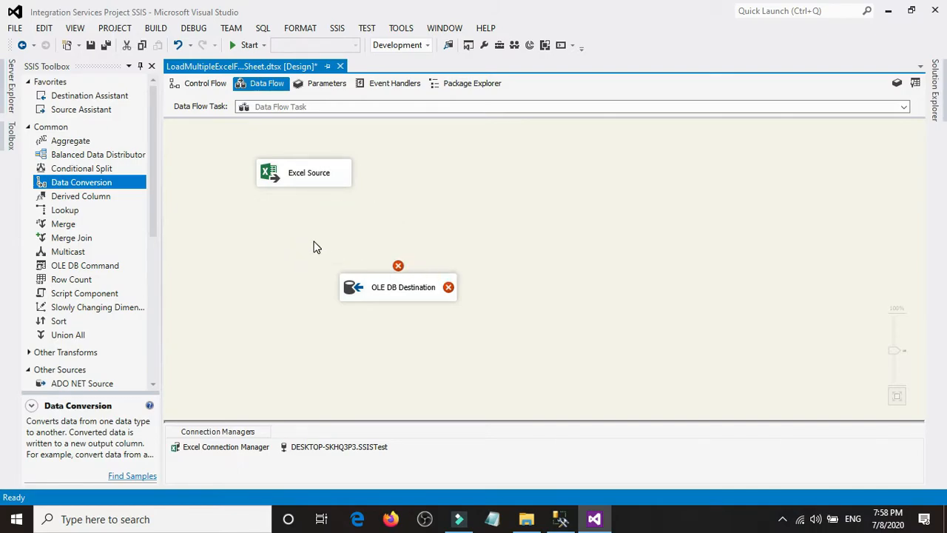
left_click(309, 178)
left_click_drag(312, 198, 382, 287)
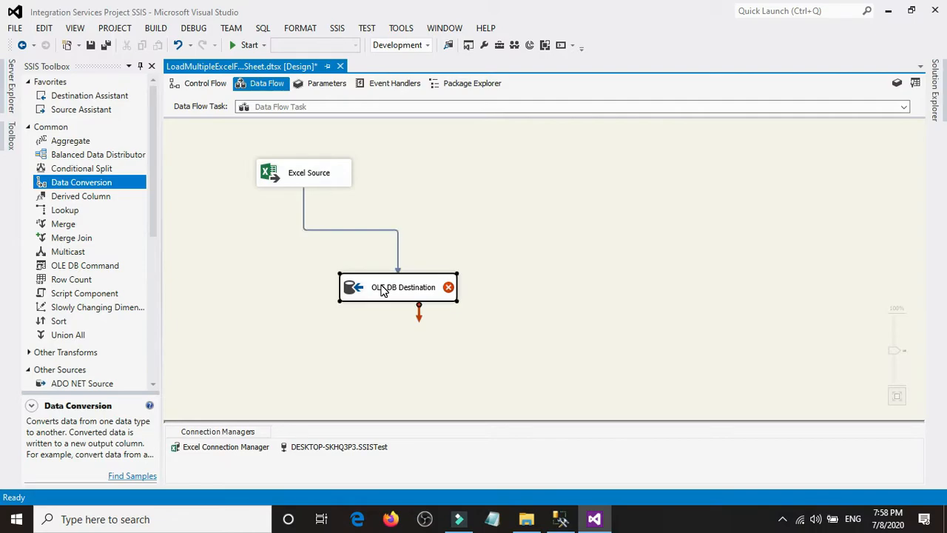
Step: Compare the input and destination data types of the ID and State columns in the OLE DB Destination's mappings
double_click(382, 287)
left_click(229, 108)
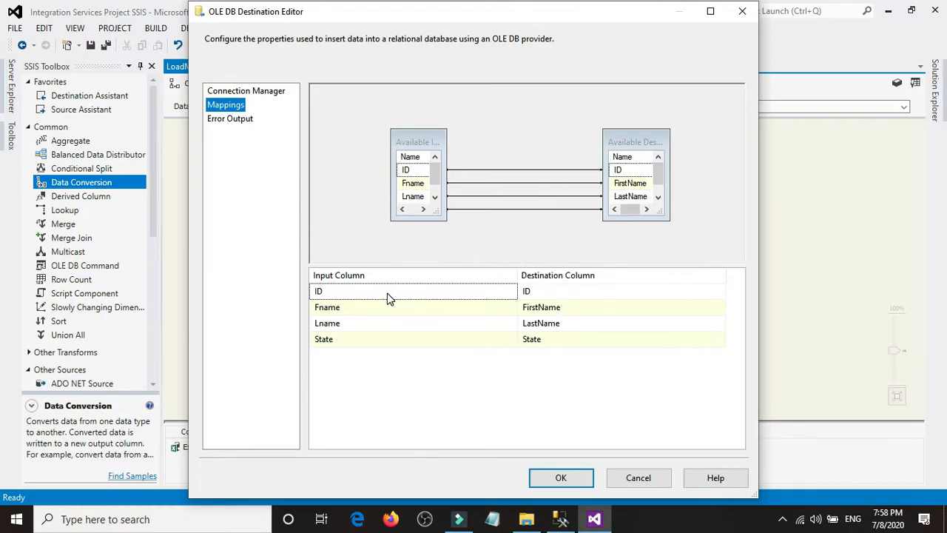
mouse_move(610, 297)
mouse_move(385, 346)
mouse_move(592, 344)
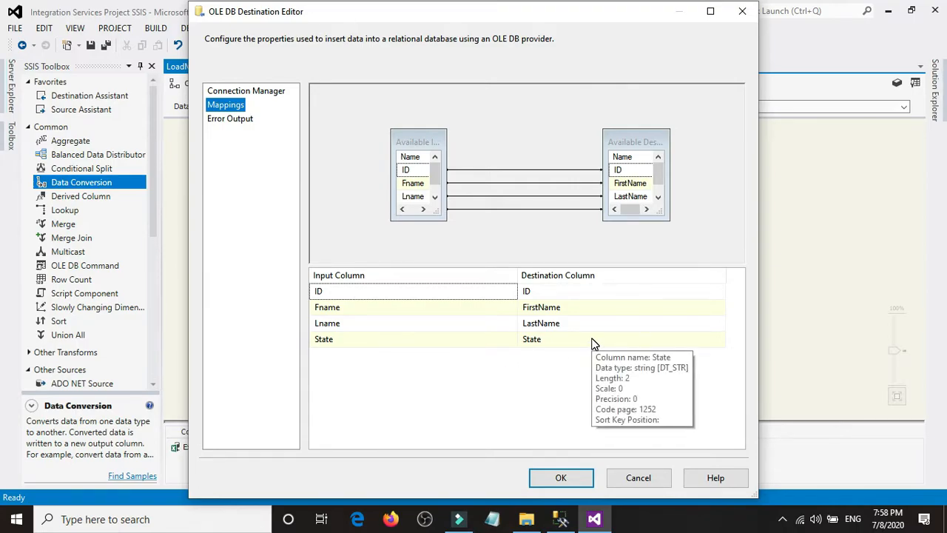
left_click(638, 477)
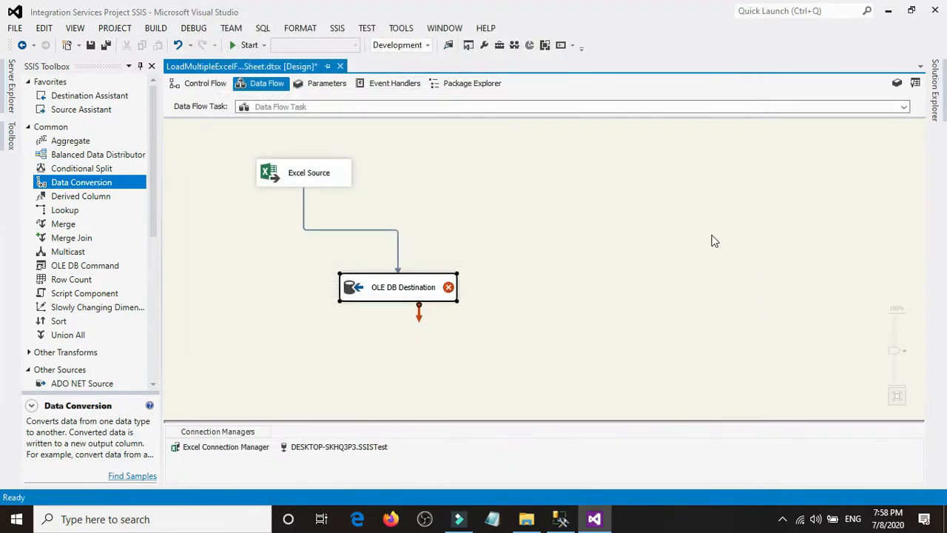
Step: Replace the direct path with a Data Conversion connected between Excel Source and OLE DB Destination
left_click_drag(439, 207, 236, 253)
key("Delete")
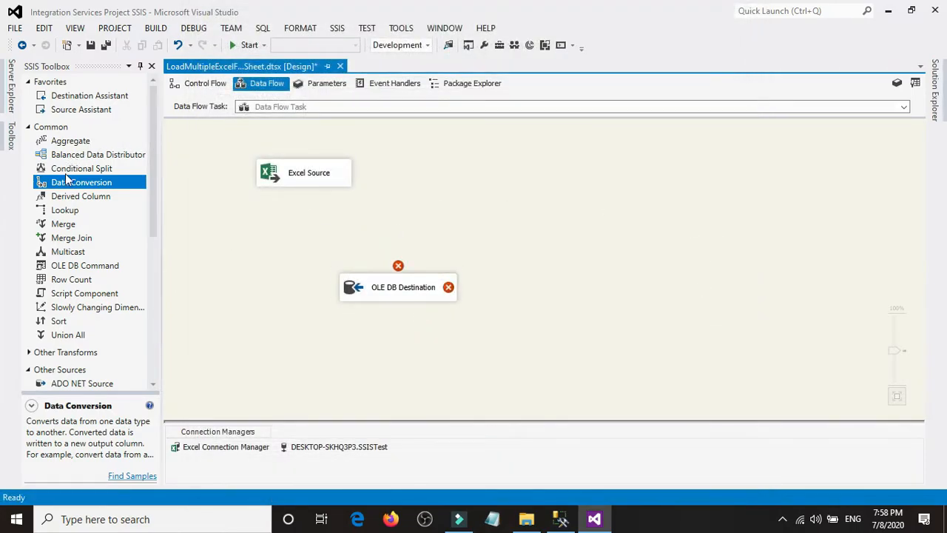
left_click_drag(72, 177, 395, 233)
left_click(303, 181)
left_click(386, 289)
left_click(319, 256)
Step: Select all input columns in the Data Conversion, and check the Customers column types in SQL Server Management Studio before returning to Visual Studio
double_click(352, 233)
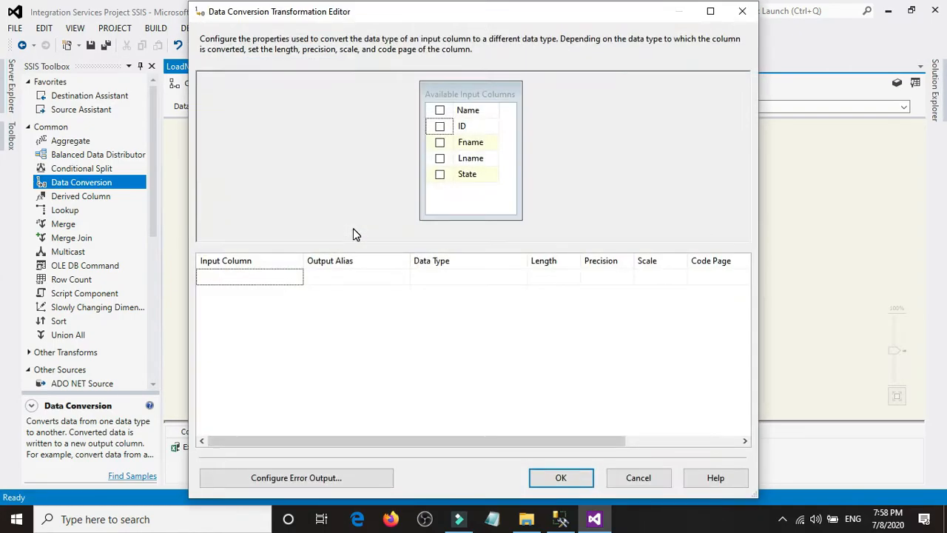
left_click(440, 110)
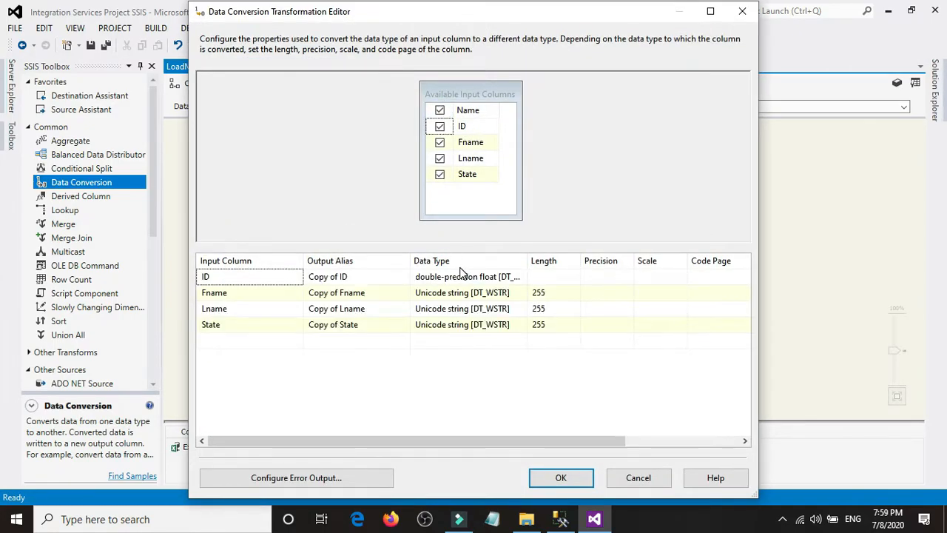
left_click(560, 519)
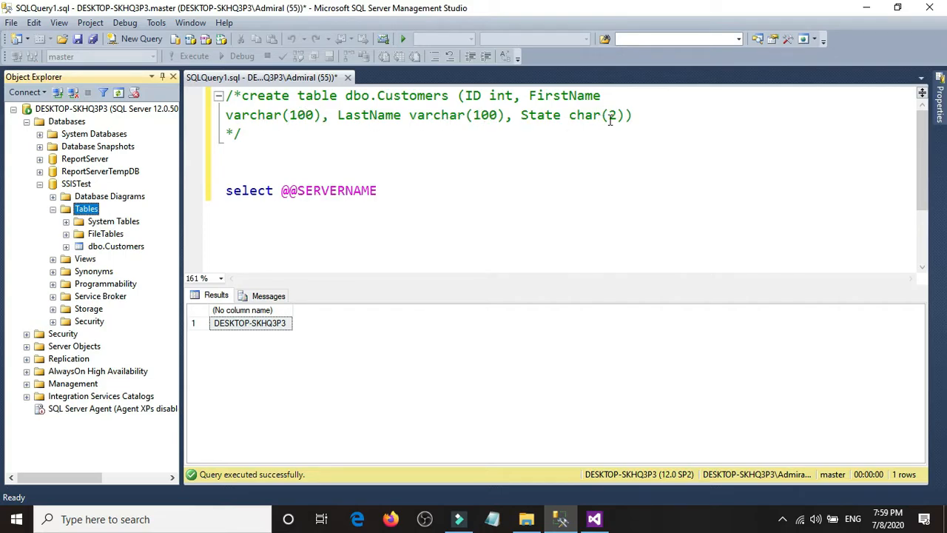
left_click(594, 519)
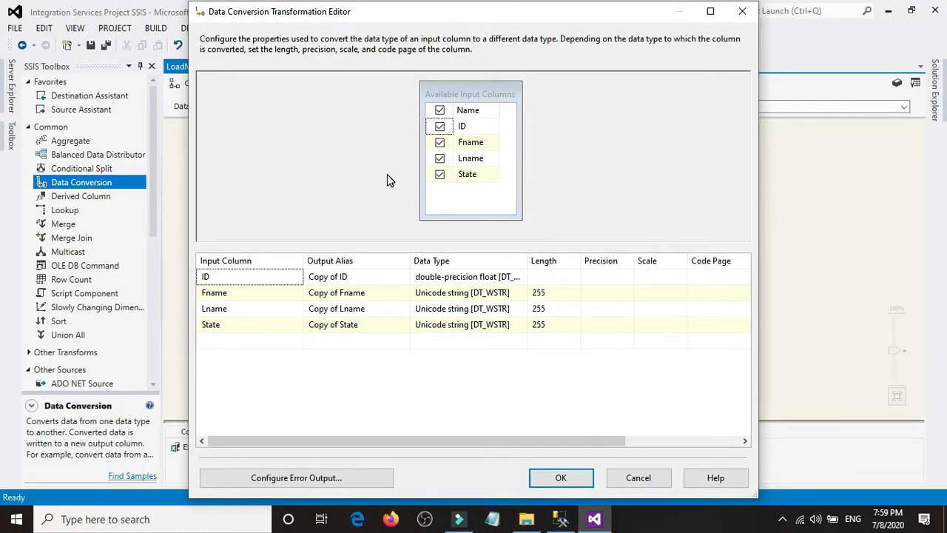
Step: Set the ID column's conversion data type to four-byte signed integer [DT_I4] and widen the Data Type column
left_click(489, 278)
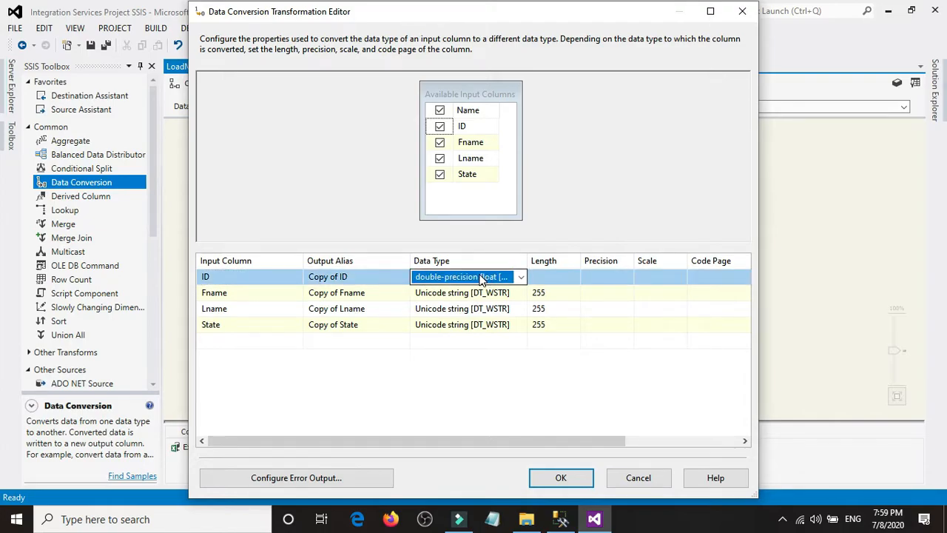
left_click(476, 277)
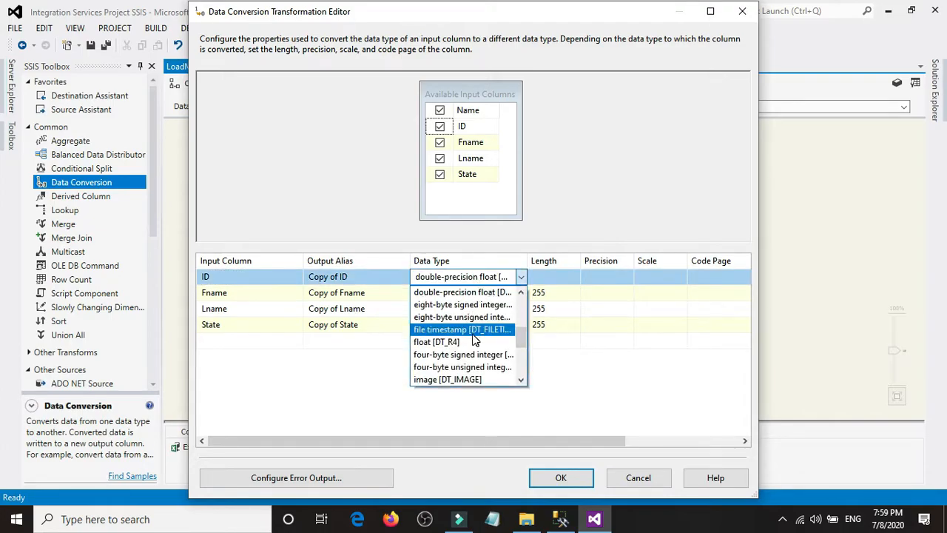
left_click(470, 356)
left_click_drag(526, 261, 671, 261)
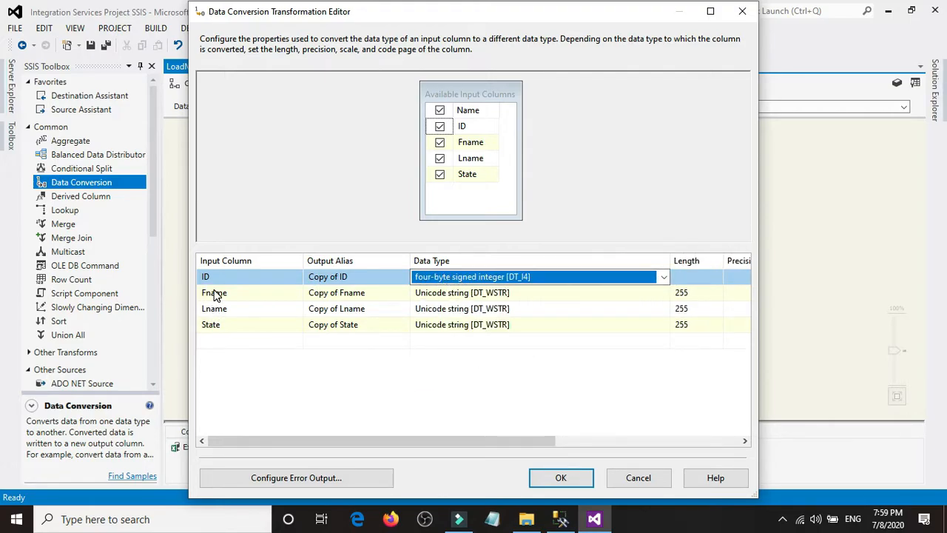
Step: Set the conversion data type of the Fname, Lname and State columns to string [DT_STR]
left_click(530, 296)
left_click(529, 293)
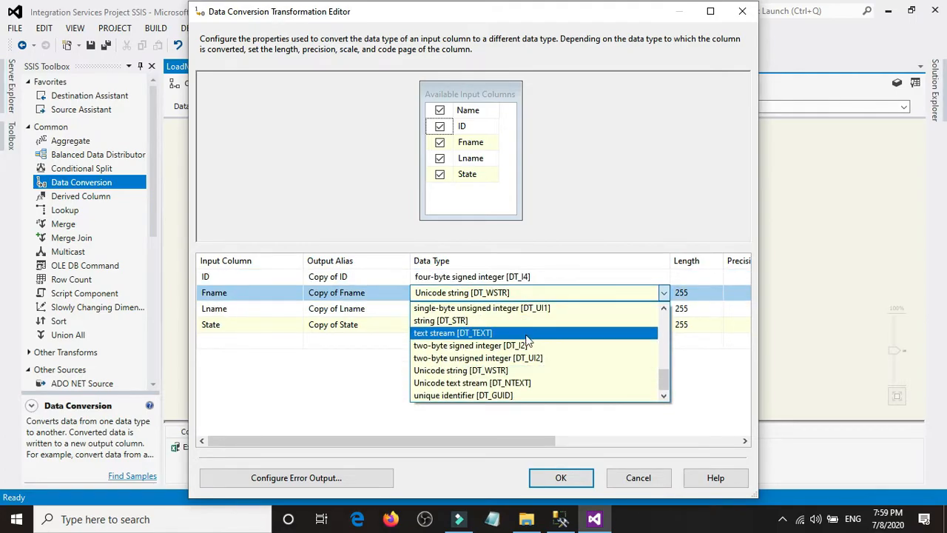
left_click(449, 326)
left_click(456, 311)
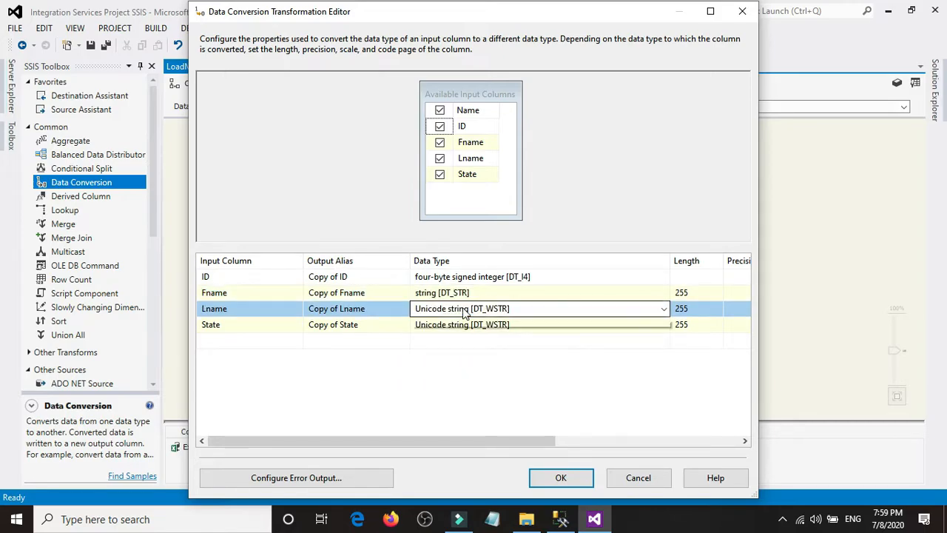
left_click(458, 309)
left_click(452, 337)
left_click(462, 327)
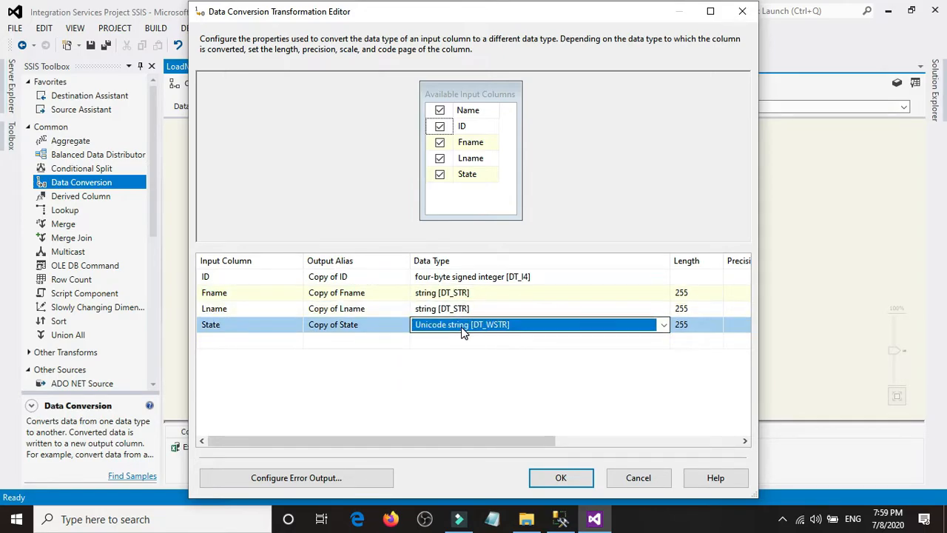
left_click(463, 327)
left_click(458, 354)
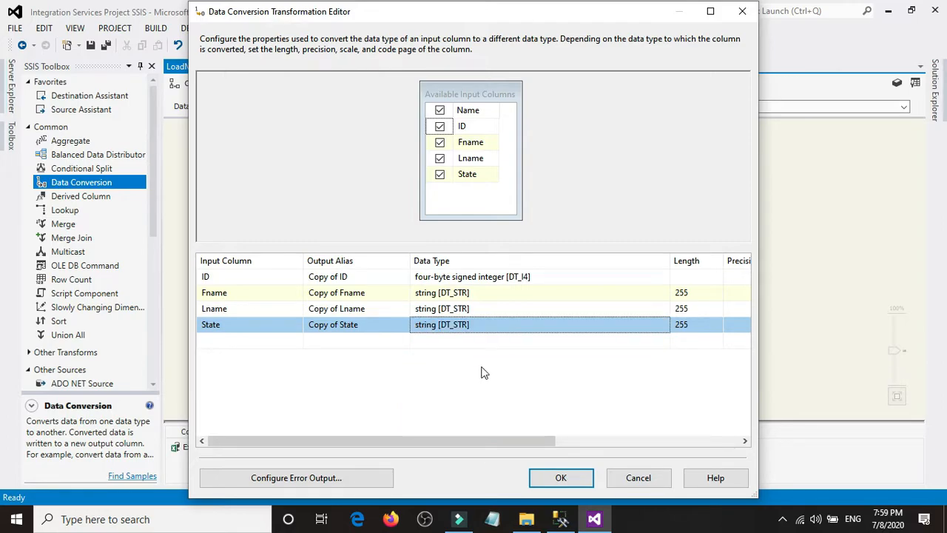
Step: Set the conversion length to 100 for Fname and Lname and 2 for State, and confirm the Data Conversion settings
left_click_drag(754, 288, 793, 283)
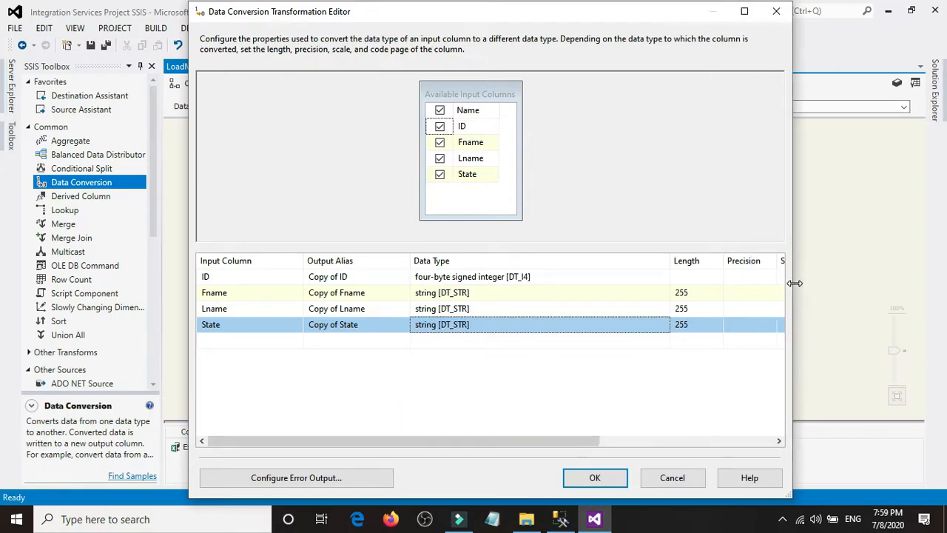
left_click(688, 292)
left_click_drag(688, 292, 622, 311)
type("100")
left_click(699, 308)
type("10")
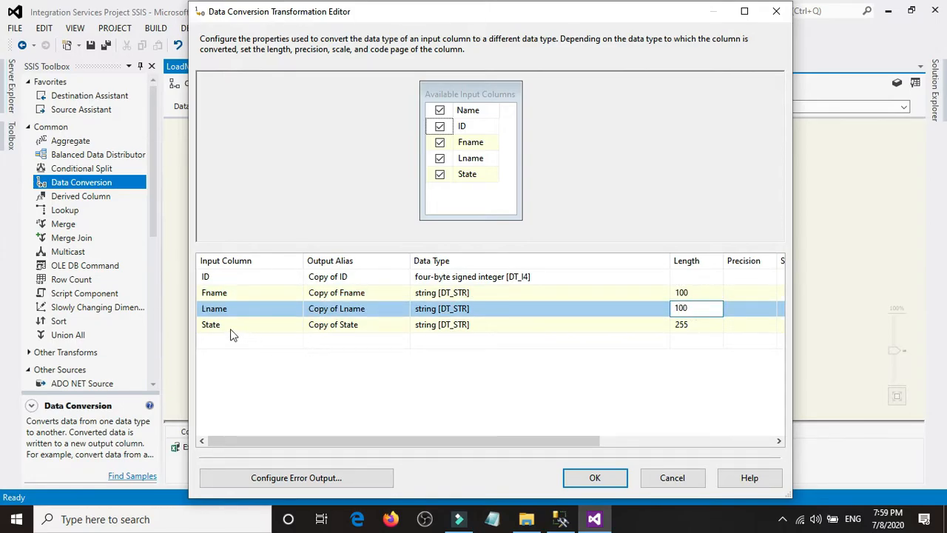
left_click(703, 324)
left_click_drag(702, 324, 587, 325)
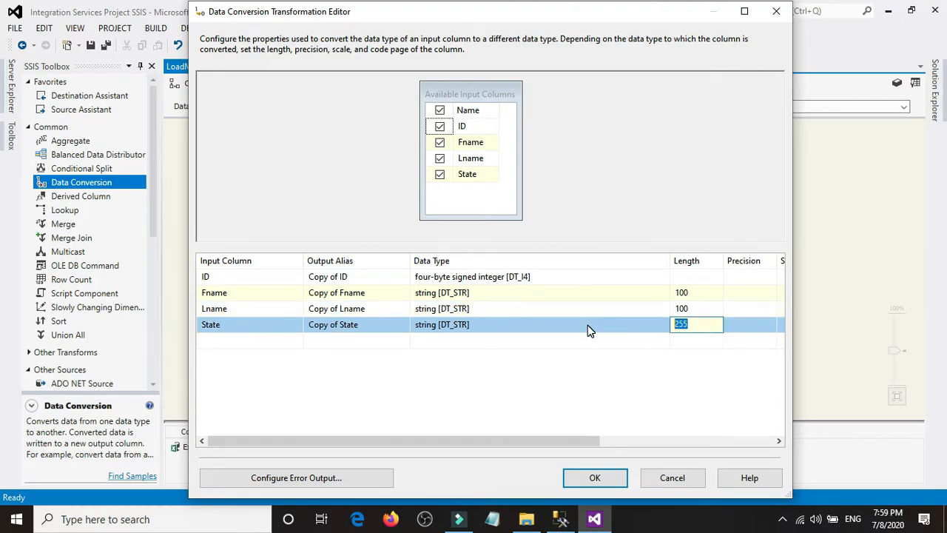
type("2")
left_click(610, 477)
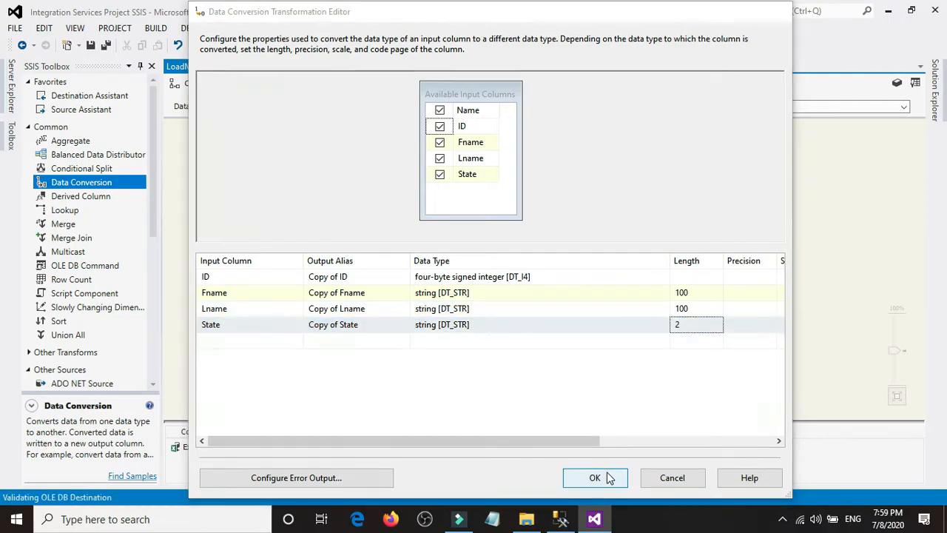
Step: Reopen the Data Conversion settings, review the output aliases of the converted columns, and close the editor
double_click(405, 246)
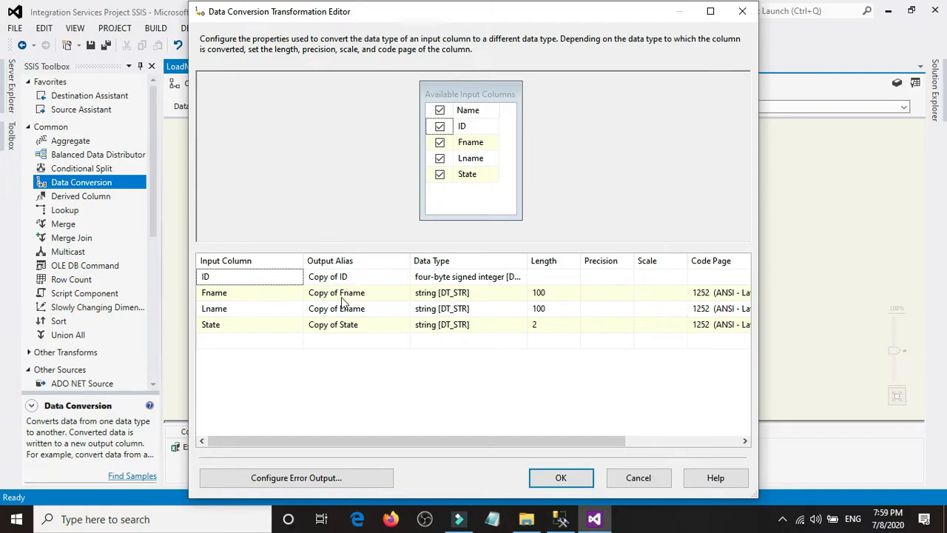
left_click(352, 277)
left_click_drag(355, 278, 274, 278)
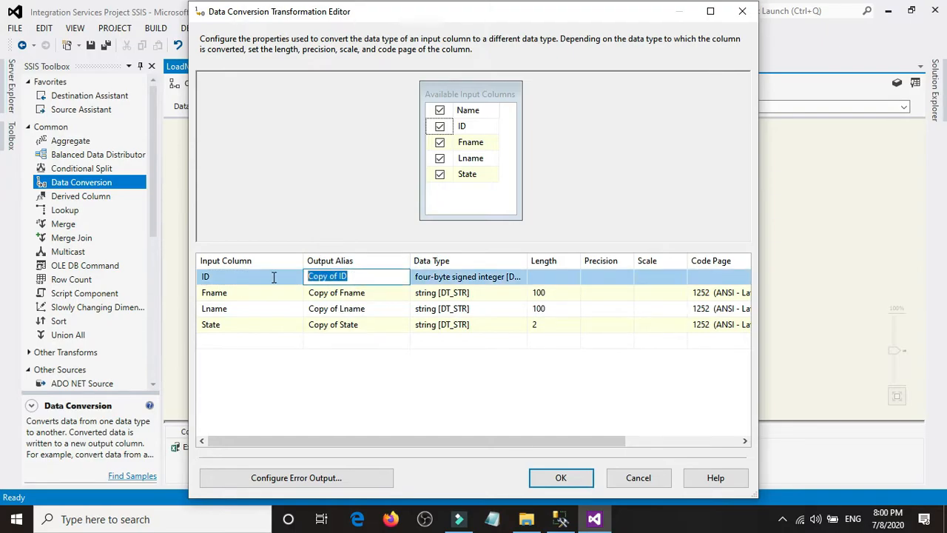
left_click(390, 383)
left_click(549, 486)
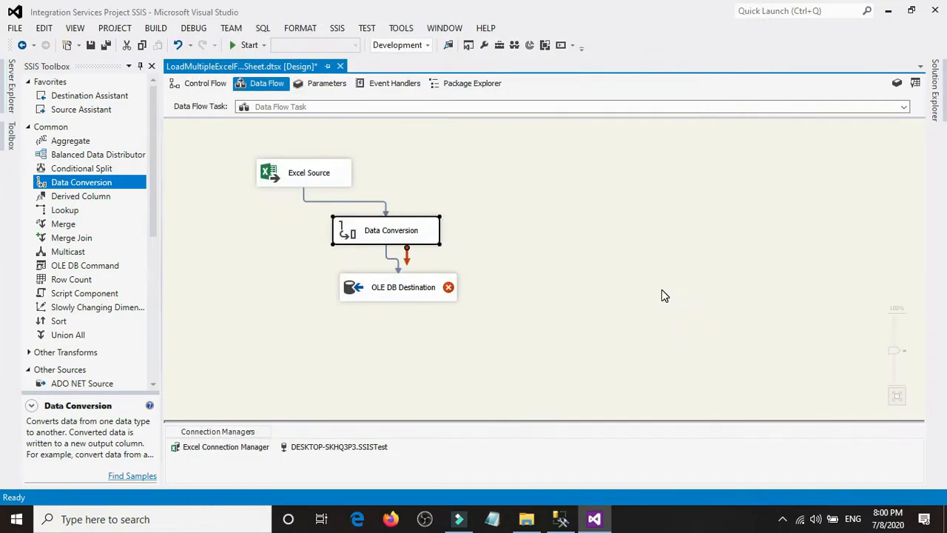
Step: Open the OLE DB Destination's column mappings and map Copy of ID to the destination column ID
double_click(419, 290)
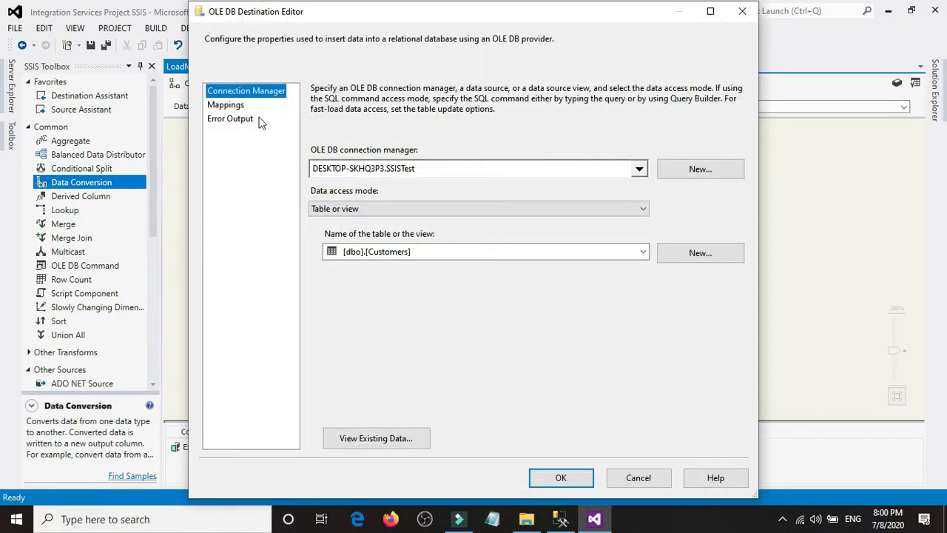
left_click(240, 106)
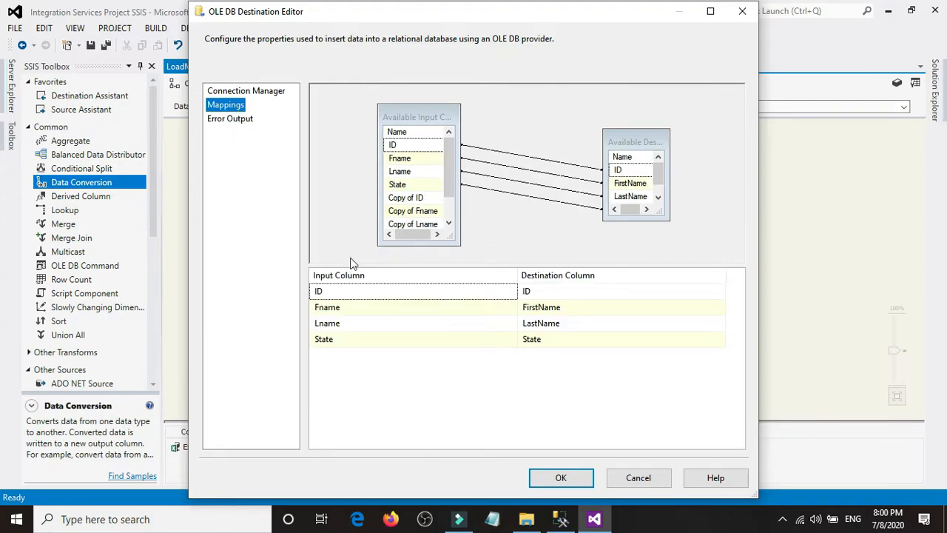
mouse_move(451, 177)
left_mouse_down()
mouse_move(453, 192)
mouse_move(452, 180)
left_mouse_up()
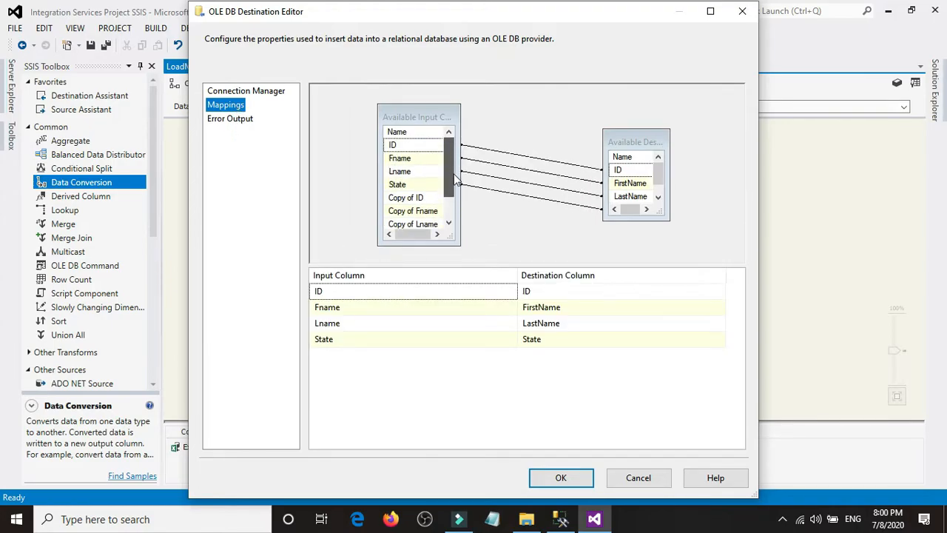
left_click(437, 296)
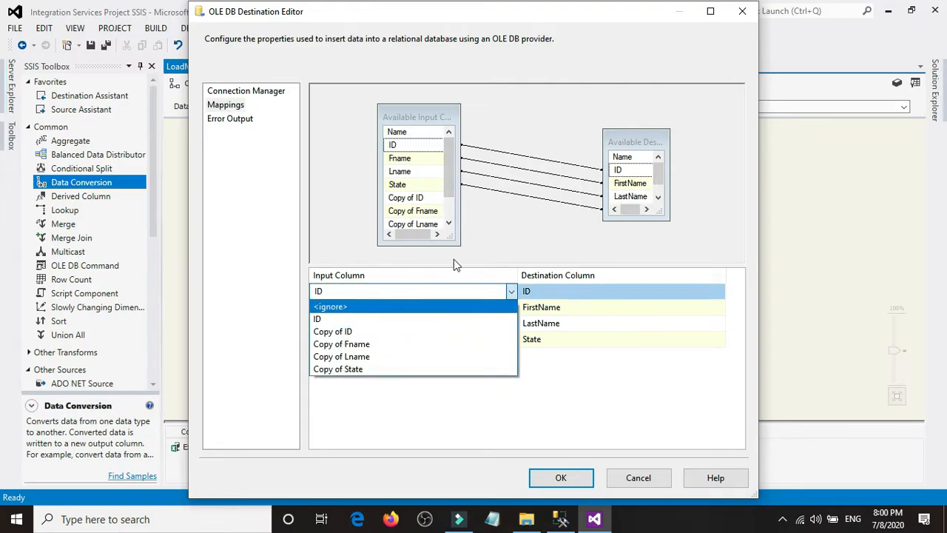
left_click(473, 230)
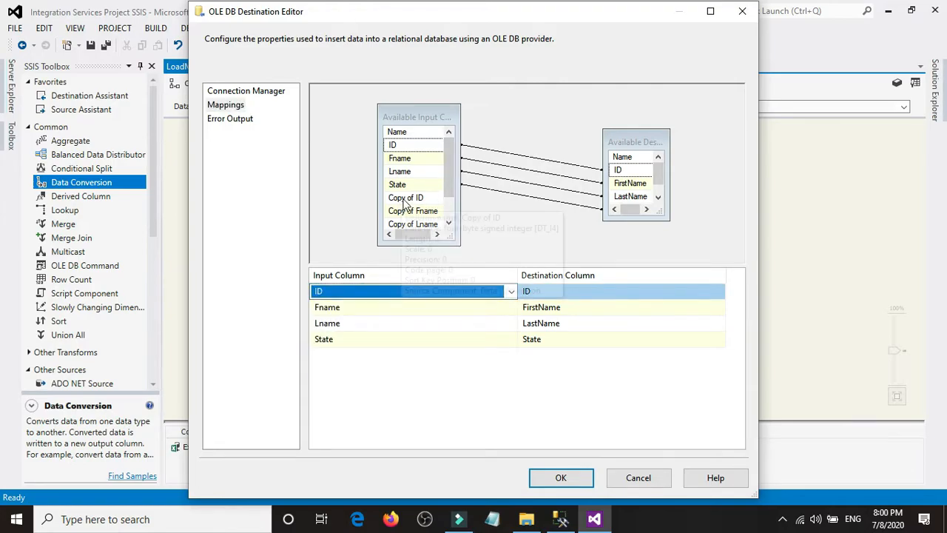
left_click_drag(424, 201, 622, 173)
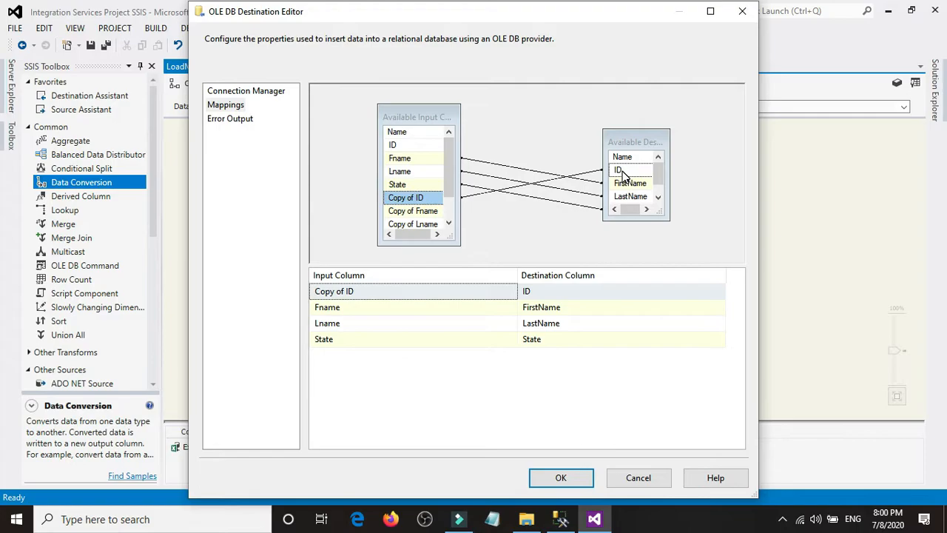
Step: Map Copy of Fname, Copy of Lname and Copy of State to FirstName, LastName and State, confirm, and return to the control flow
left_click(415, 310)
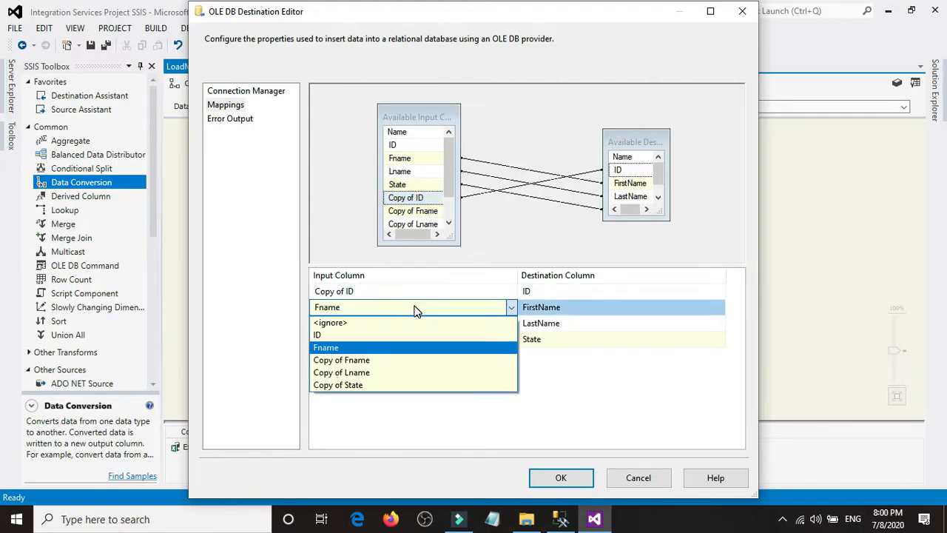
left_click(370, 360)
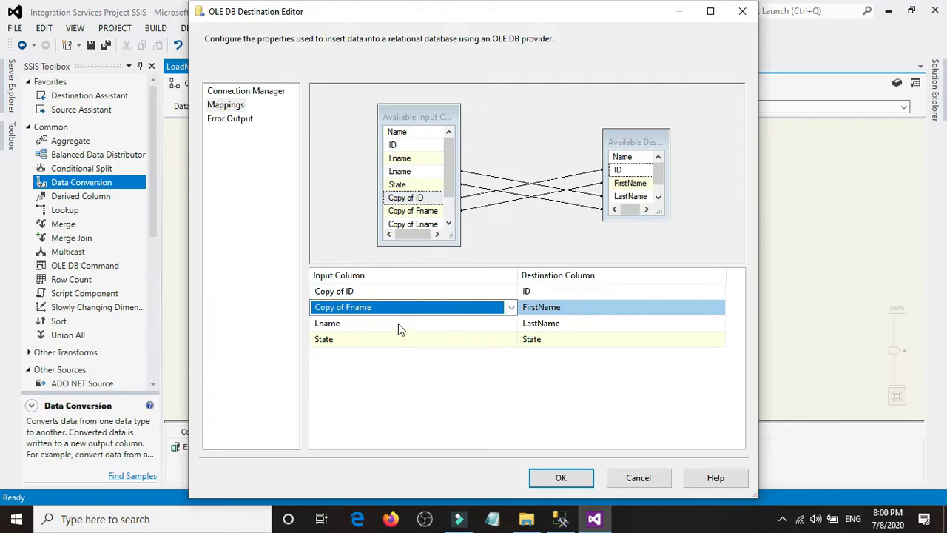
left_click(398, 324)
left_click(375, 386)
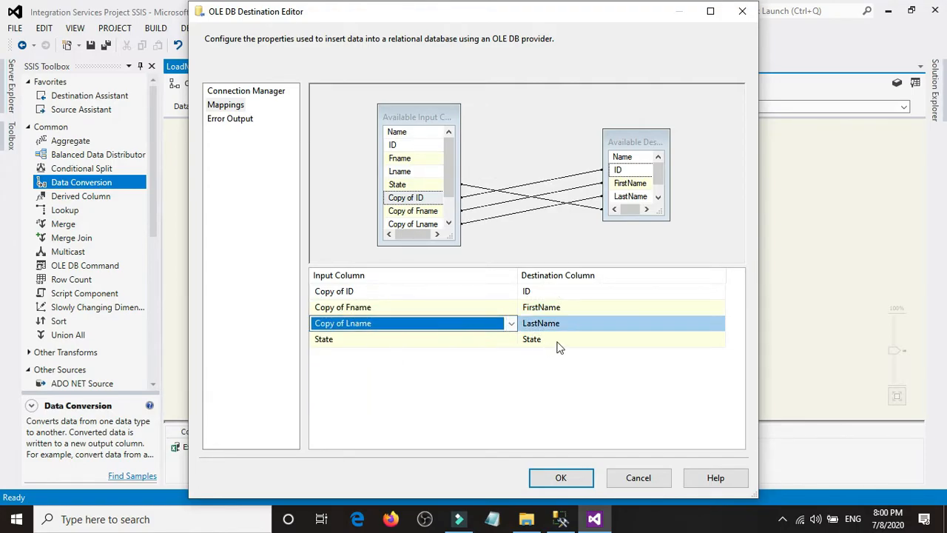
left_click(423, 340)
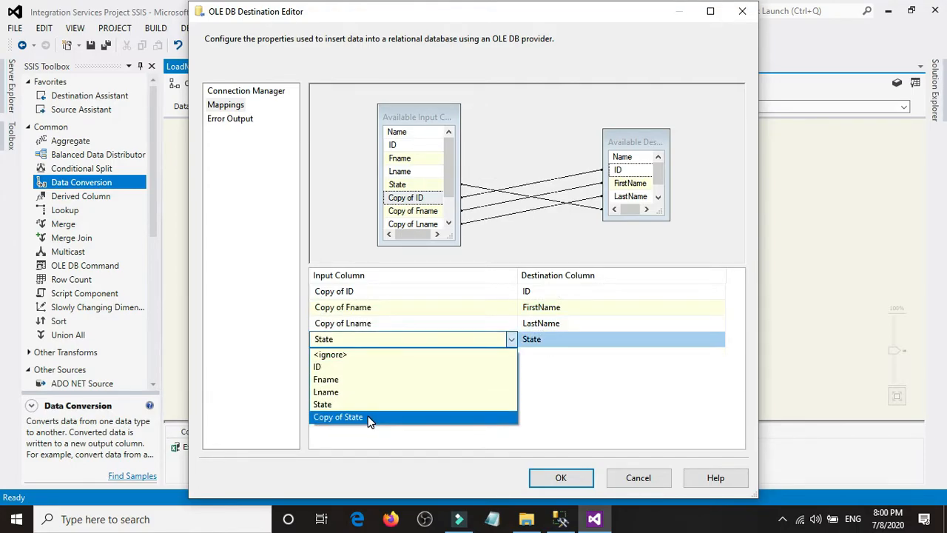
left_click(370, 416)
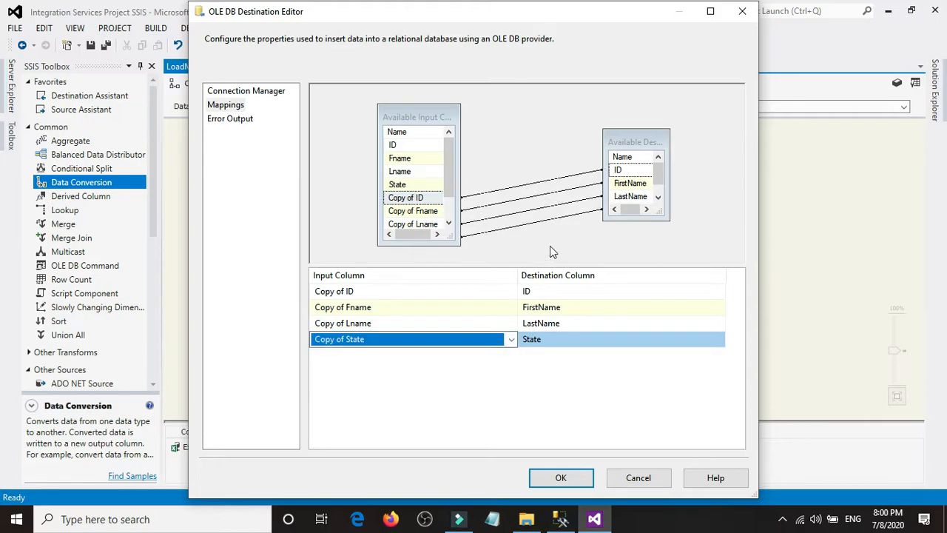
left_click(560, 478)
left_click(200, 83)
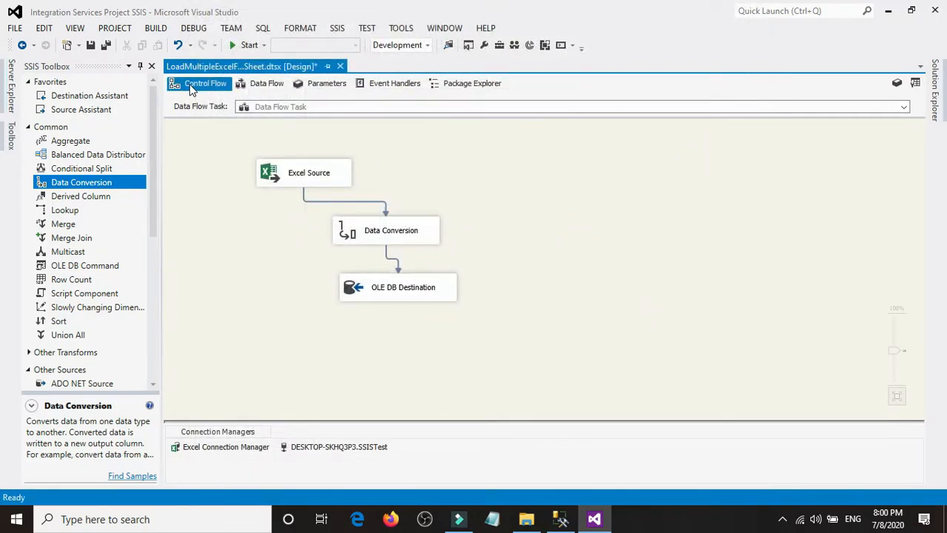
Step: In SQL Server Management Studio, replace the server-name query with select * from dbo.Customers and run it against the SSISTest database
left_click(560, 519)
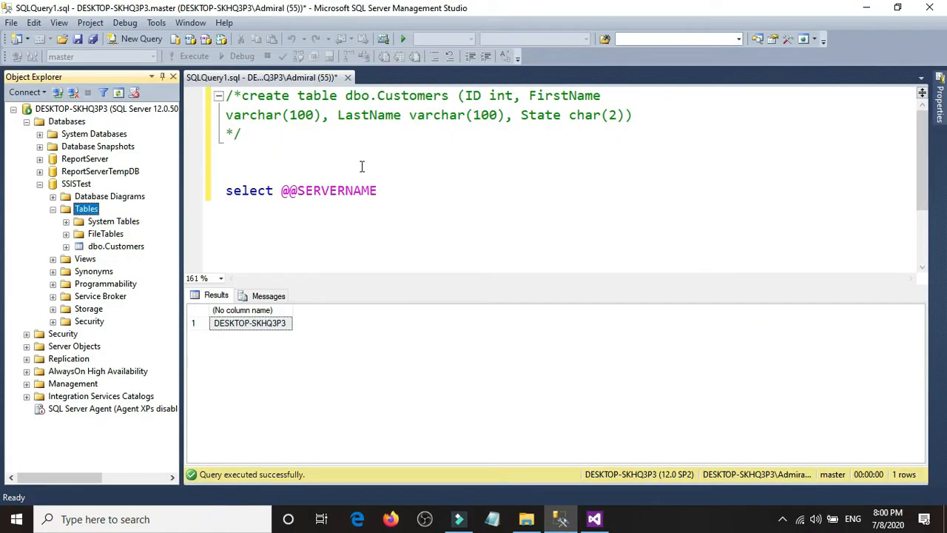
left_click_drag(450, 190, 118, 190)
type("select ")
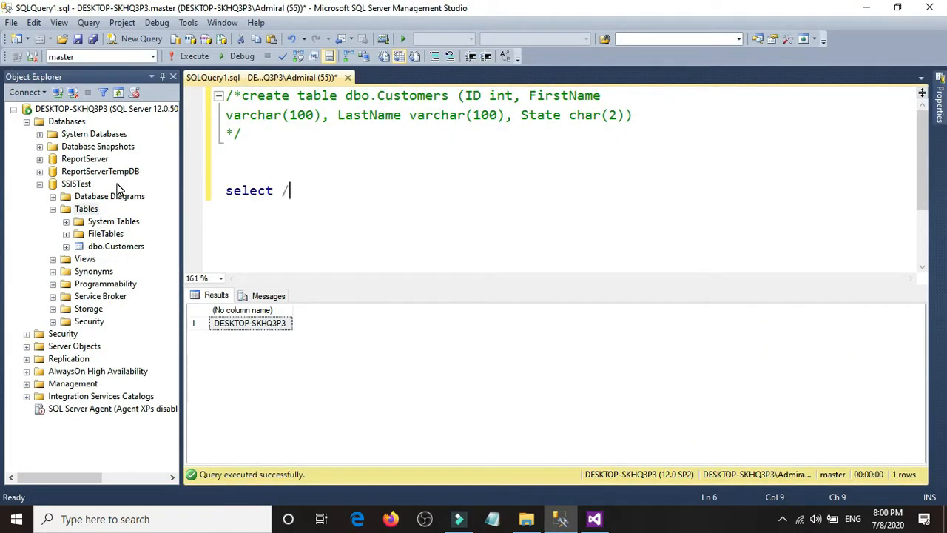
type("* from dbo.")
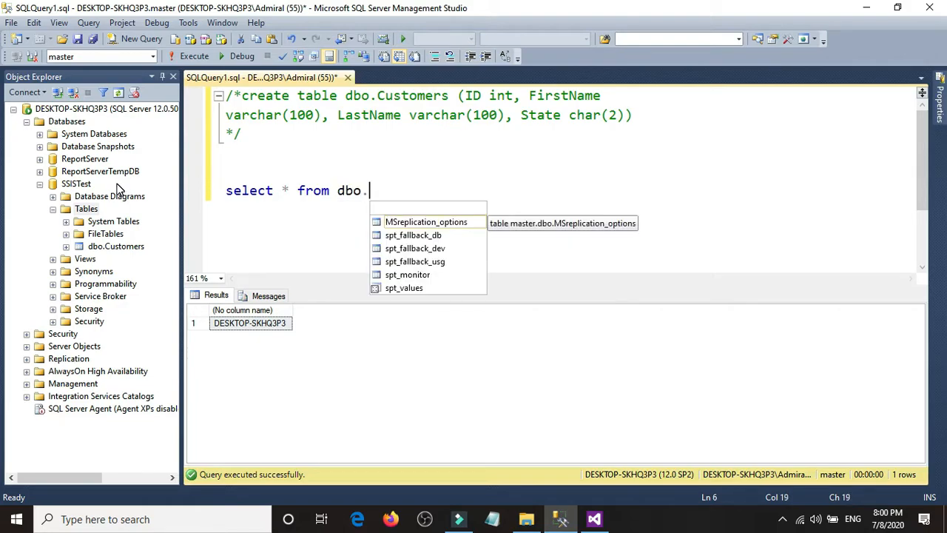
type("cu")
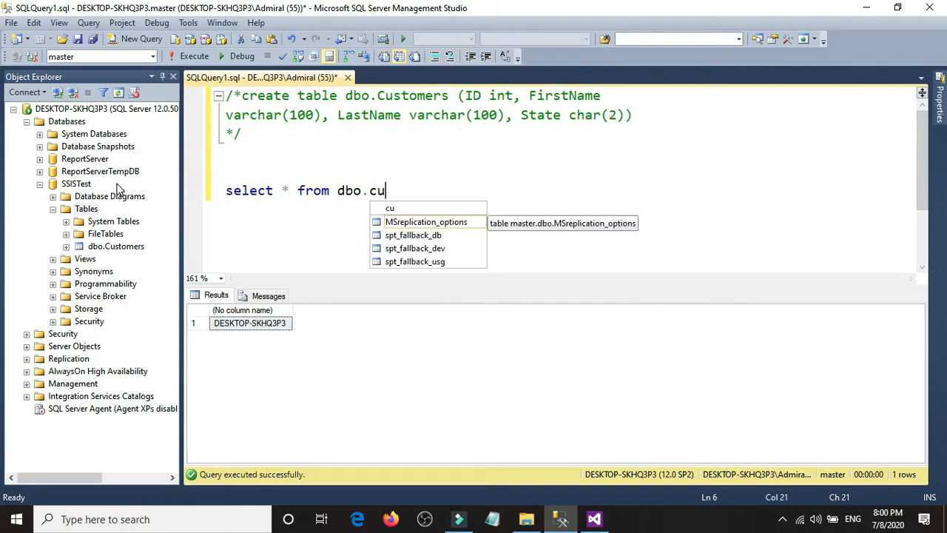
left_click(152, 58)
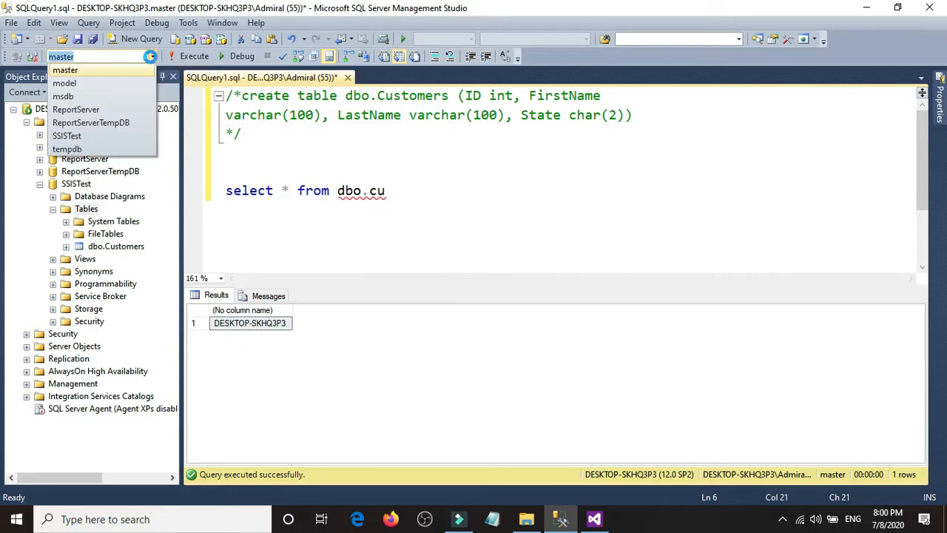
left_click(79, 134)
key("BackSpace")
key("BackSpace")
key("BackSpace")
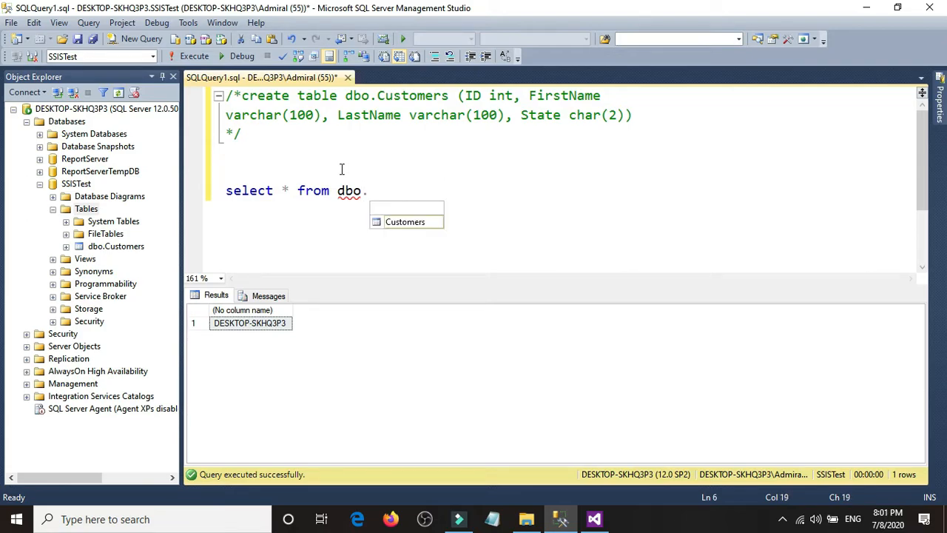
double_click(417, 222)
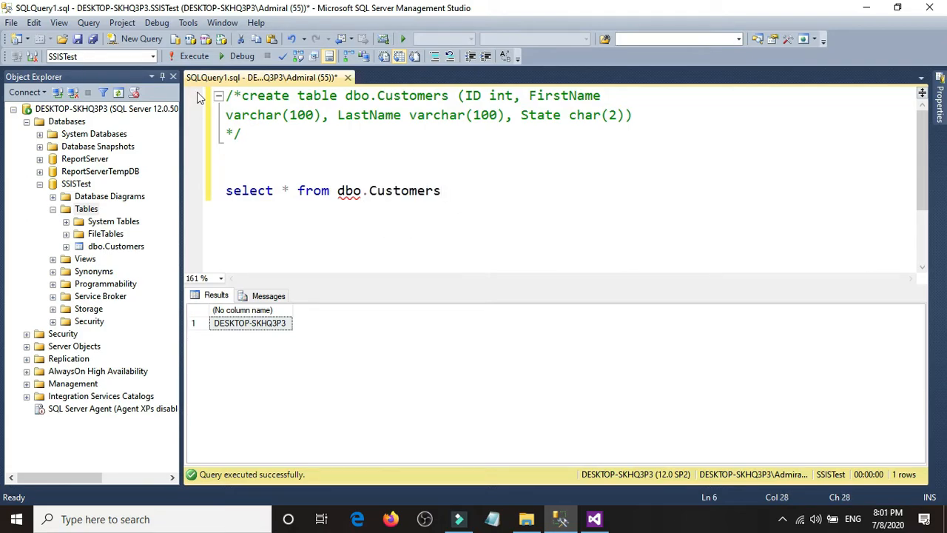
left_click(189, 56)
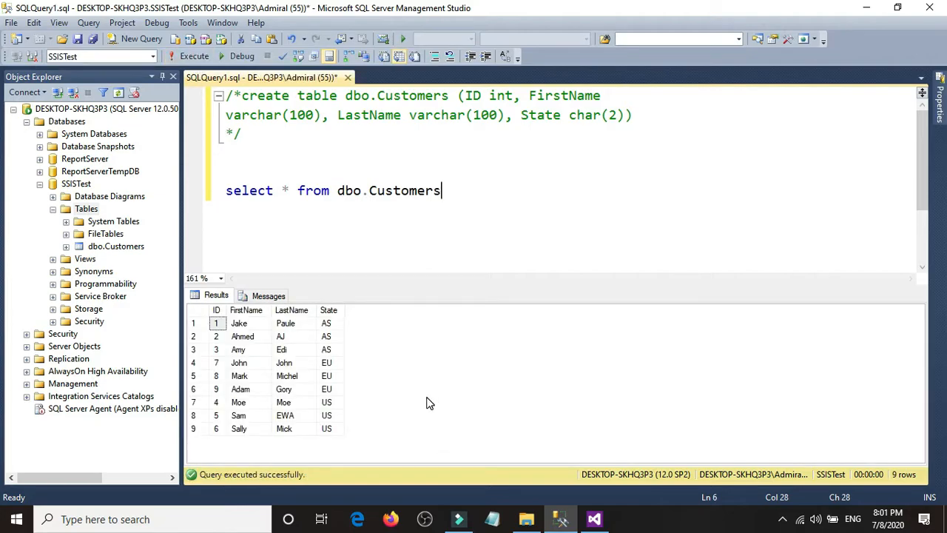
Step: Add the statement truncate table dbo.Customers below the select query and execute the script
key("Return")
key("Return")
type("trunate table .")
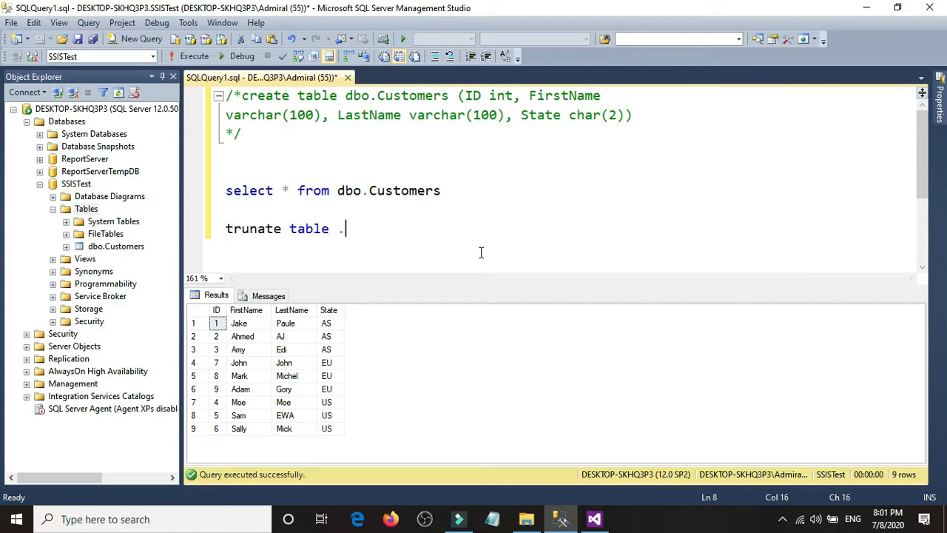
key("BackSpace")
type("dbo.Cu")
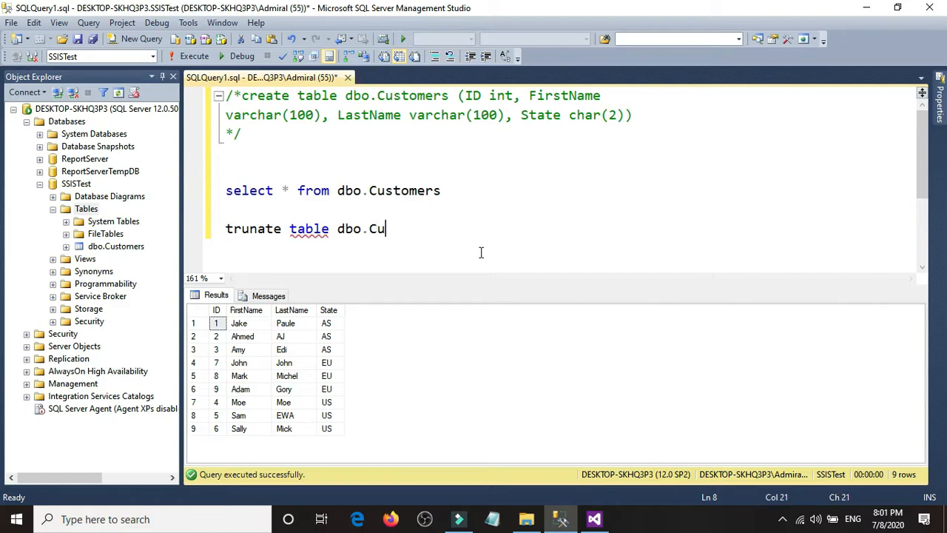
type("stomers")
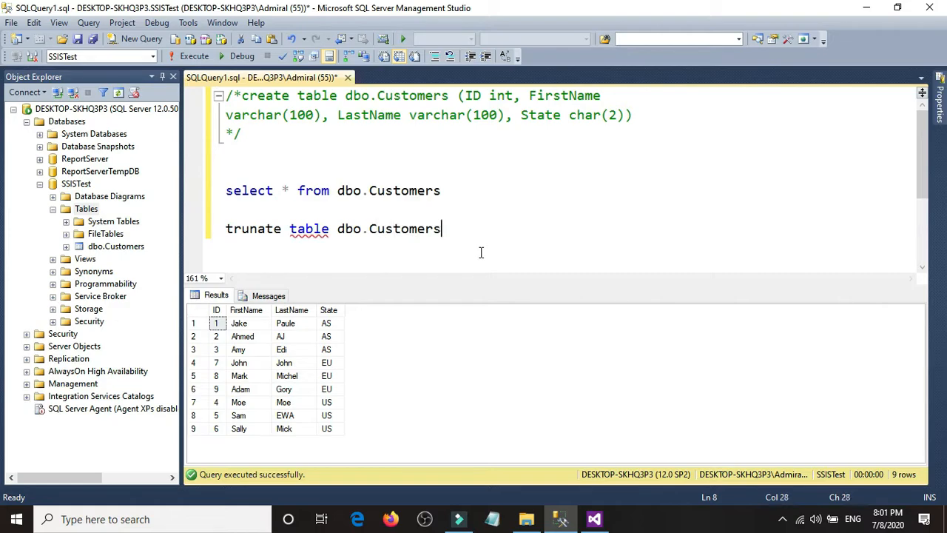
left_click(282, 231)
key("BackSpace")
key("BackSpace")
key("BackSpace")
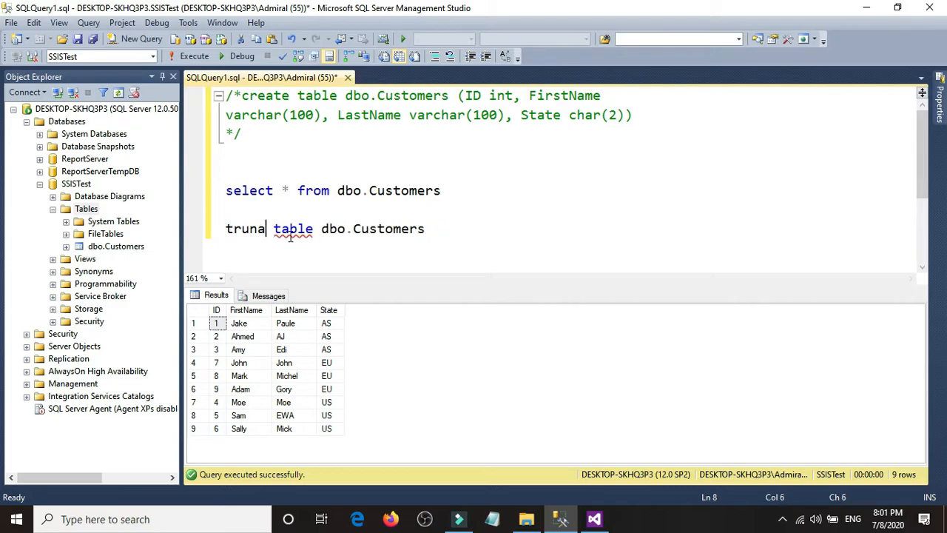
type("cate")
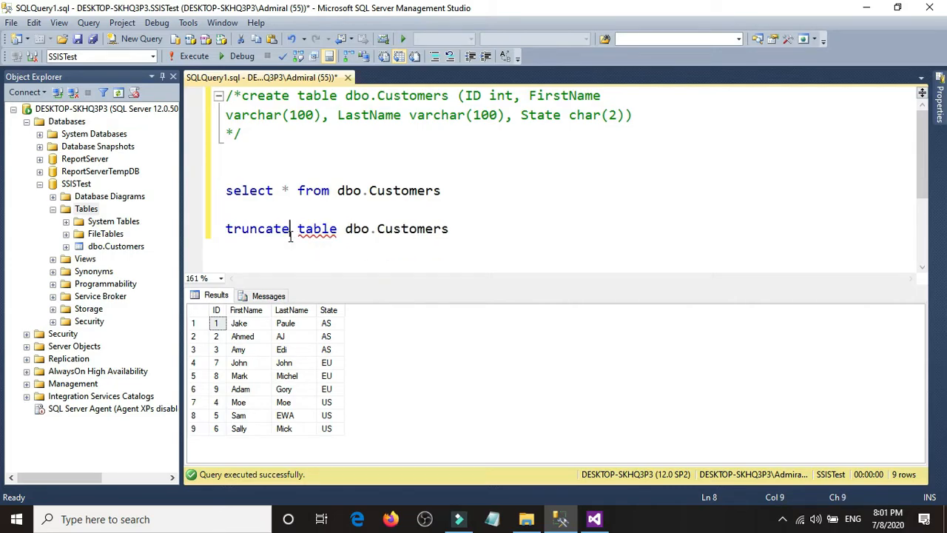
left_click(199, 55)
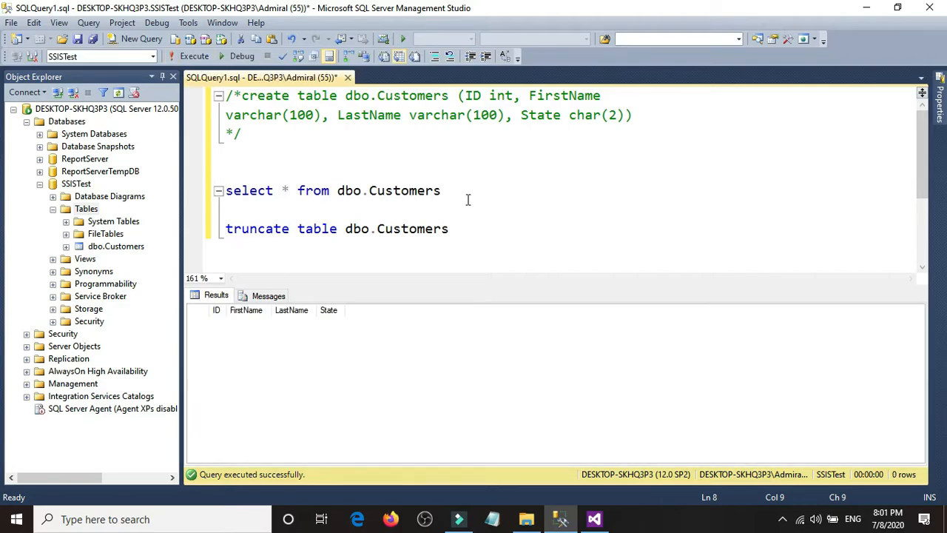
Step: Run only the select query to check the dbo.Customers table, and return to the control flow in Visual Studio
left_click_drag(467, 194, 224, 191)
left_click(189, 55)
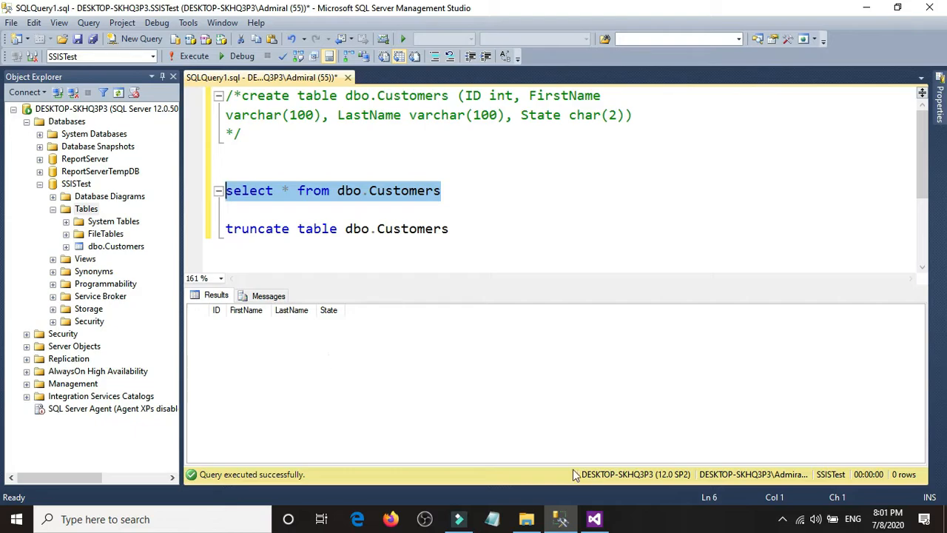
left_click(594, 519)
left_click(300, 196)
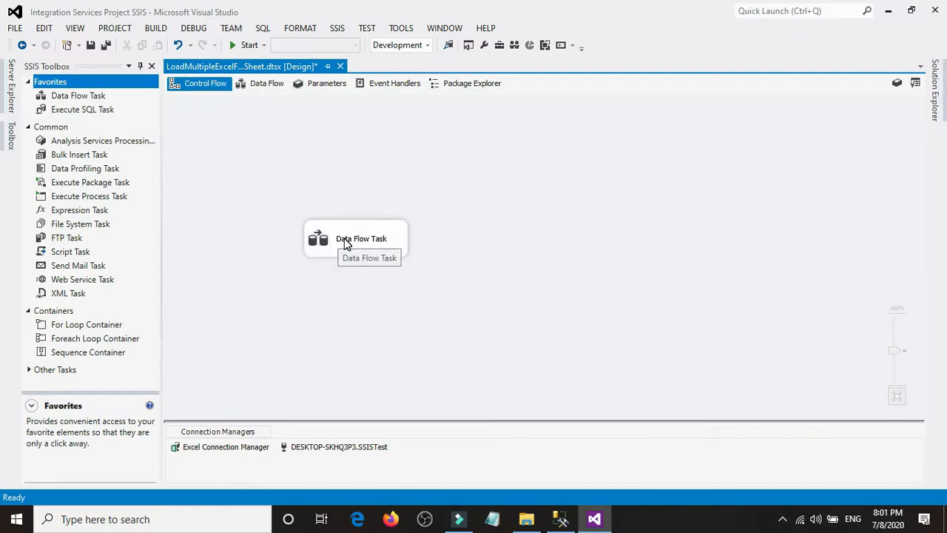
Step: Check the Excel source folder in File Explorer, and add a Foreach Loop Container to the control flow in Visual Studio
left_click(526, 518)
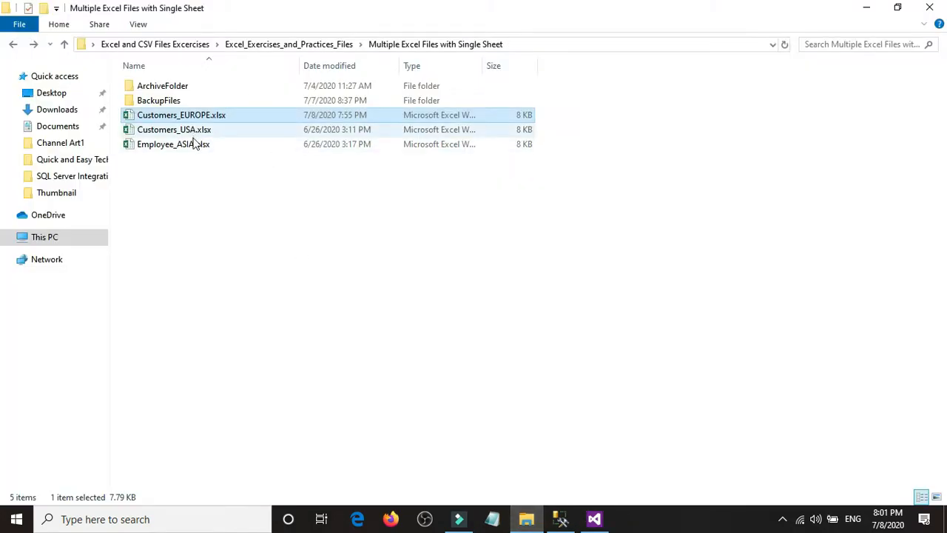
left_click(594, 519)
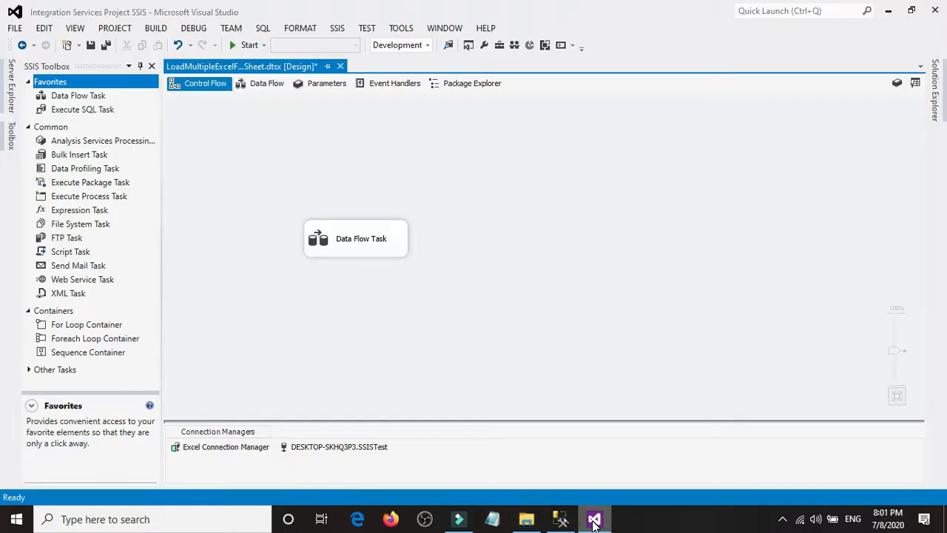
left_click_drag(334, 245, 330, 210)
left_click(243, 212)
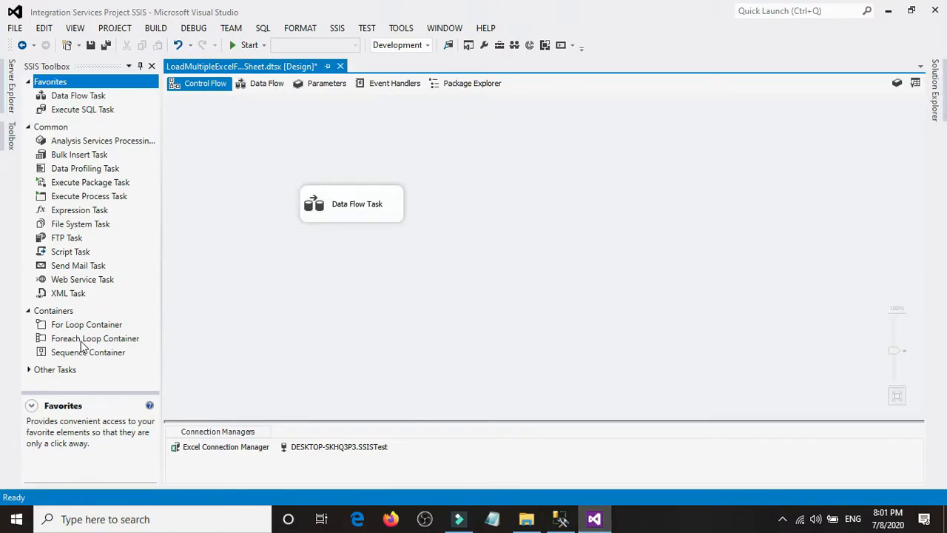
left_click_drag(89, 345, 281, 274)
left_click(270, 155)
Step: Move the Data Flow Task into the Foreach Loop Container and enlarge the container
left_click(341, 203)
left_click_drag(340, 203, 314, 191)
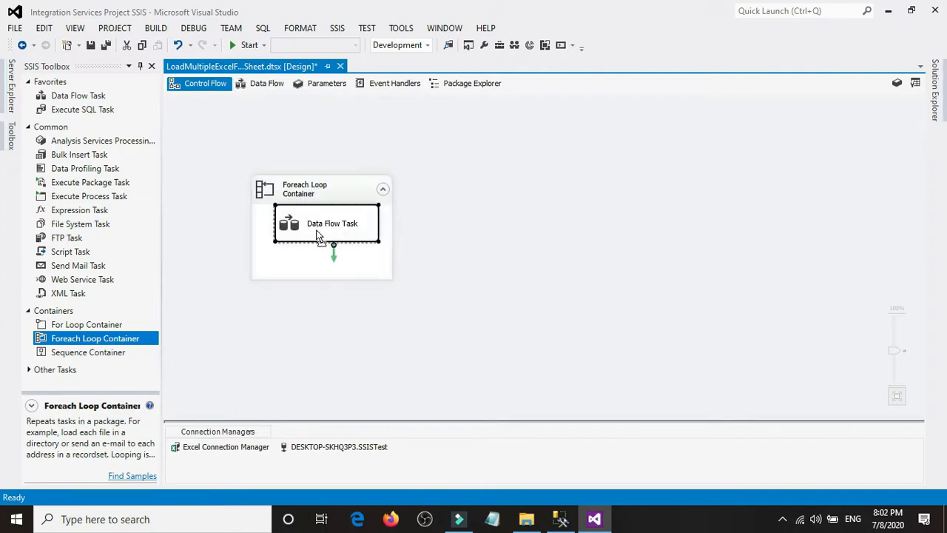
left_click(416, 238)
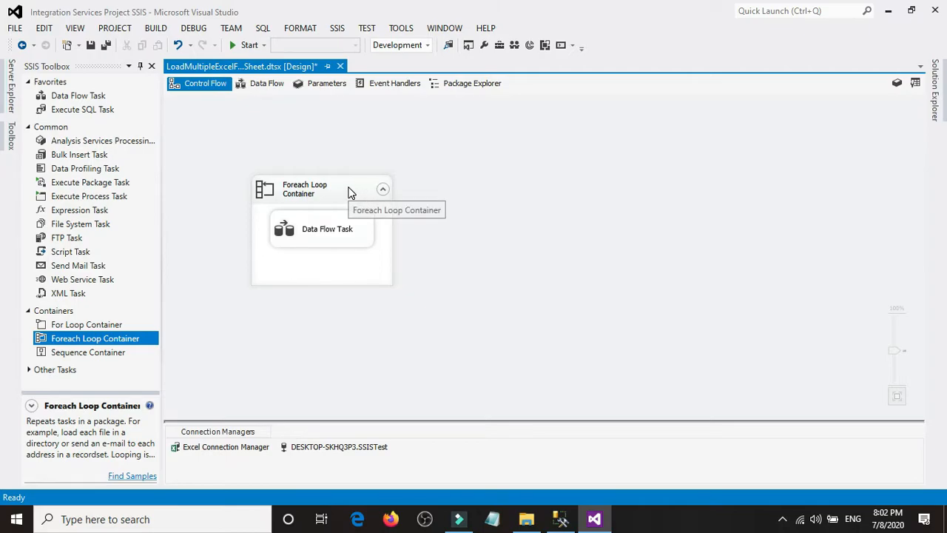
left_click(392, 191)
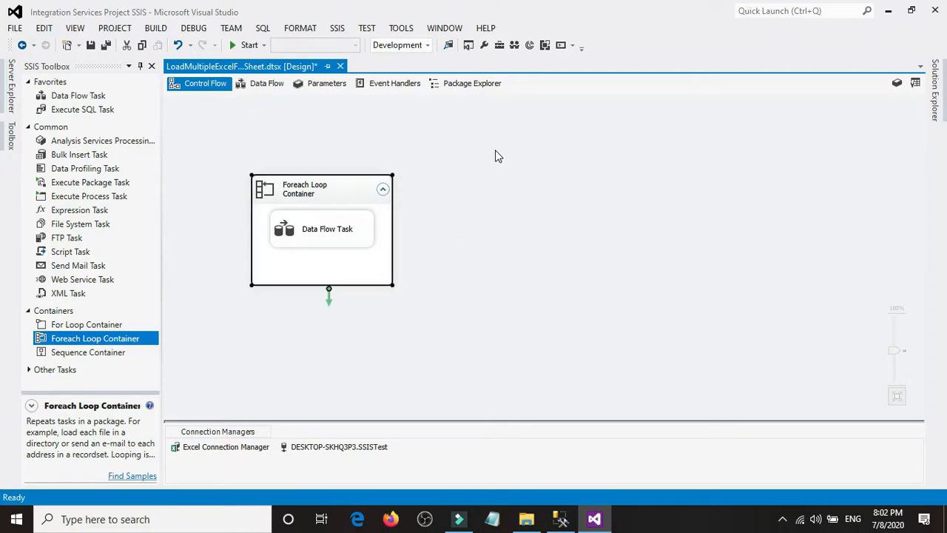
left_click_drag(392, 176, 465, 151)
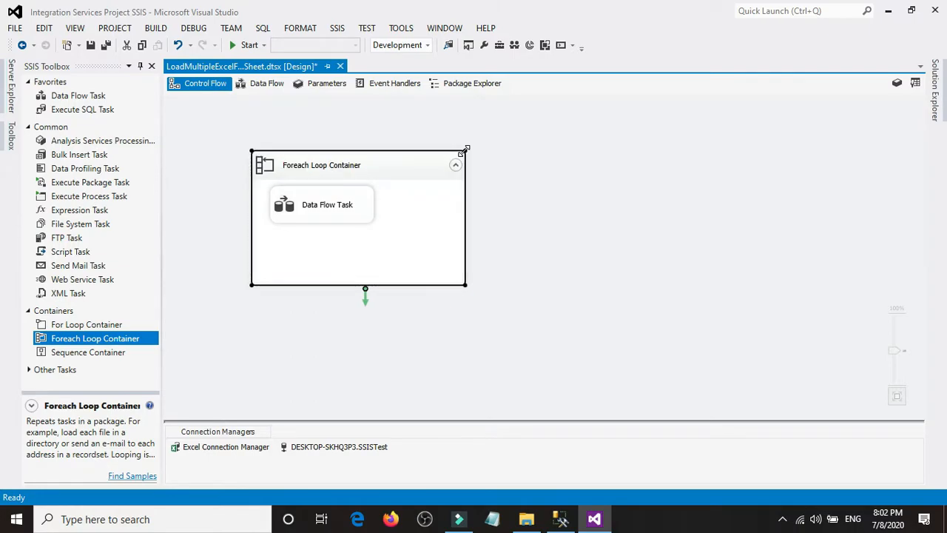
double_click(381, 170)
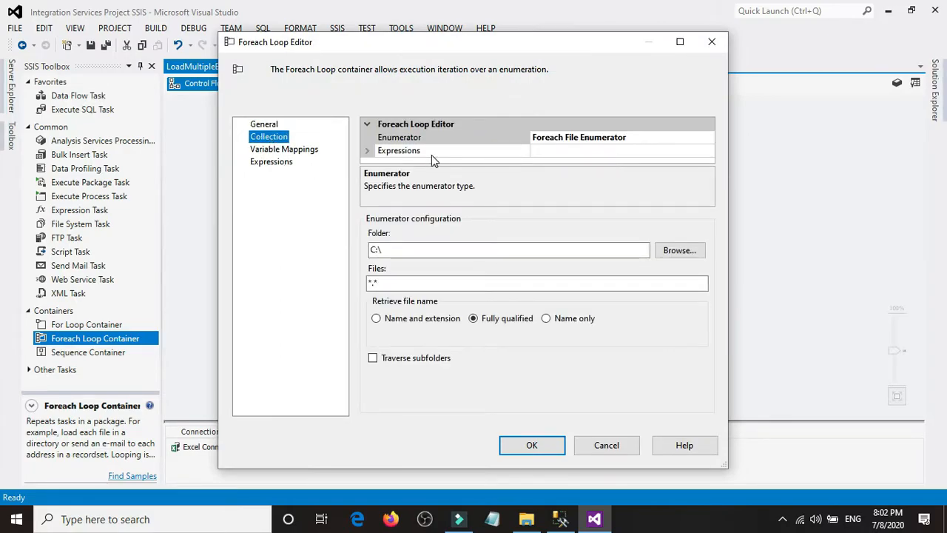
left_click(575, 150)
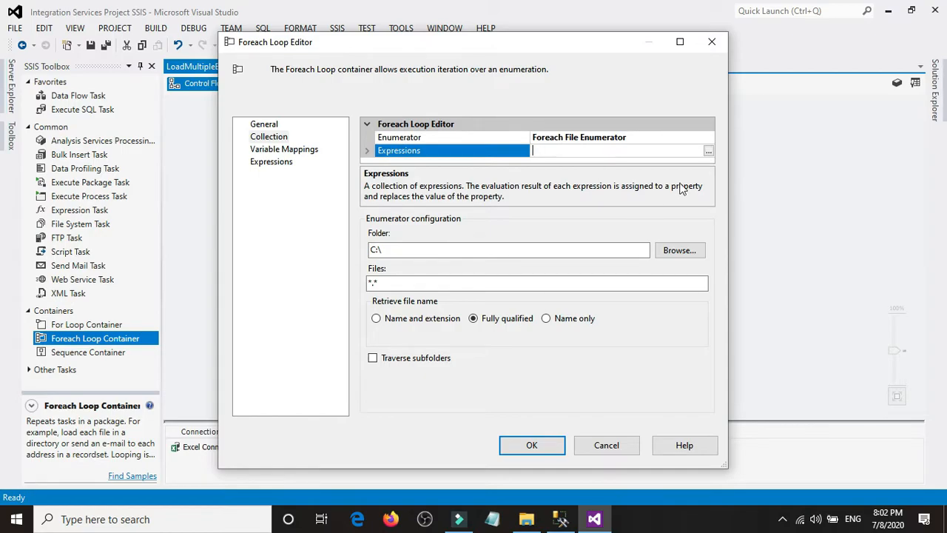
left_click(478, 254)
left_click(526, 518)
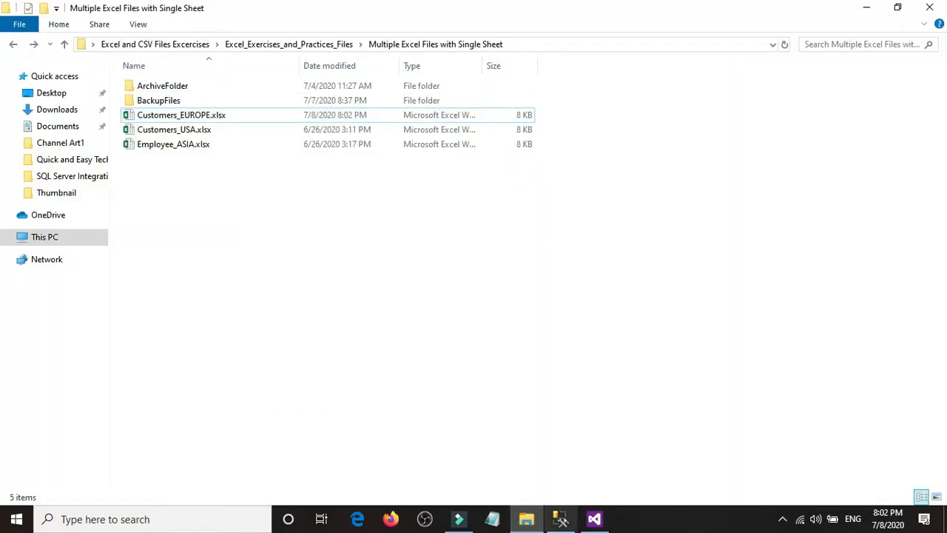
left_click(594, 518)
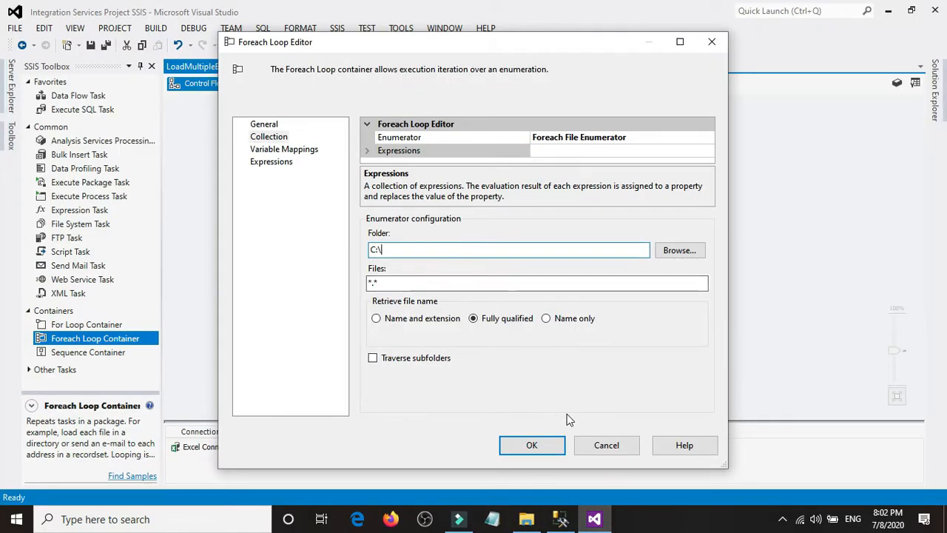
left_click(599, 444)
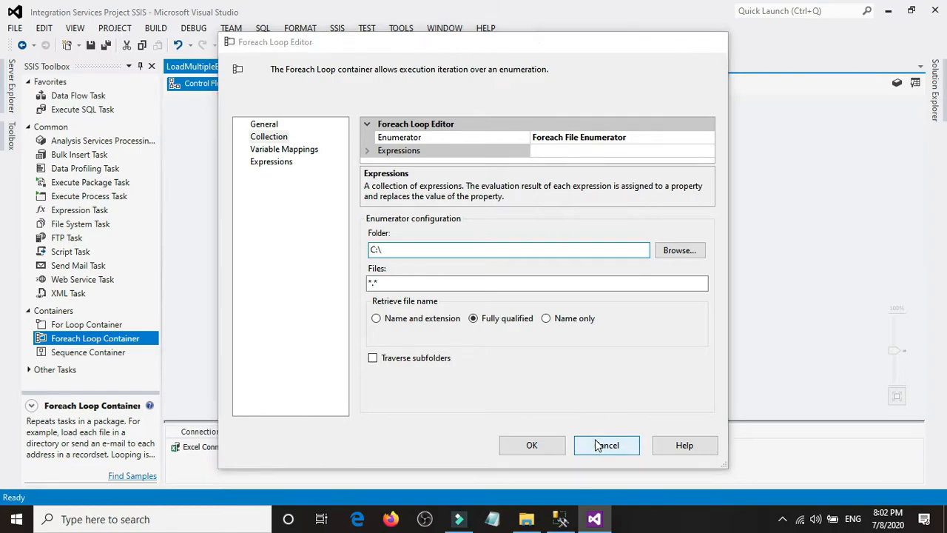
left_click(523, 519)
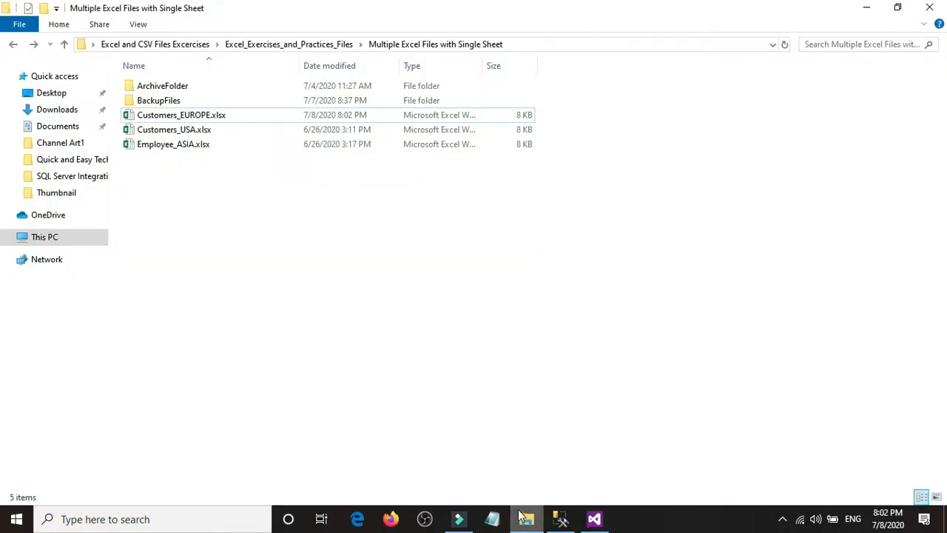
left_click(519, 516)
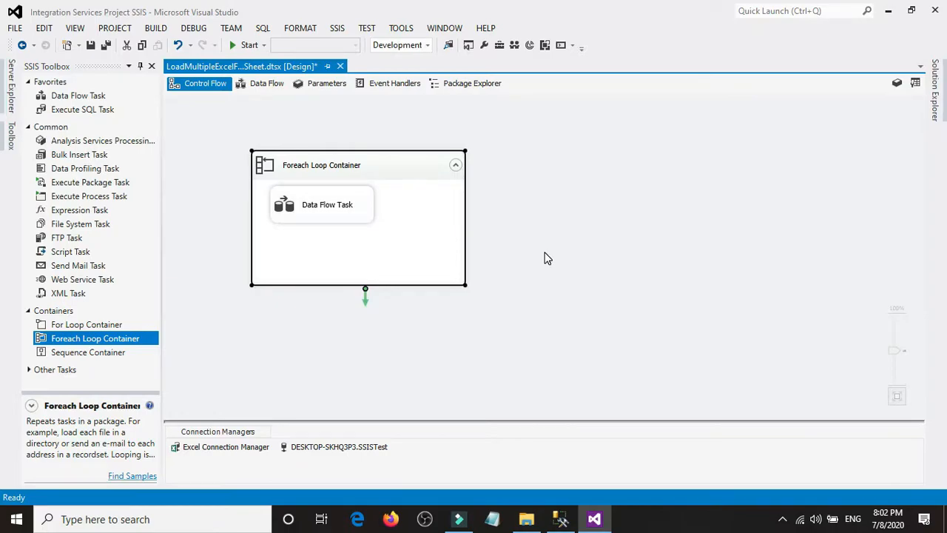
Step: Create a package variable named FilePath with the data type String
right_click(531, 219)
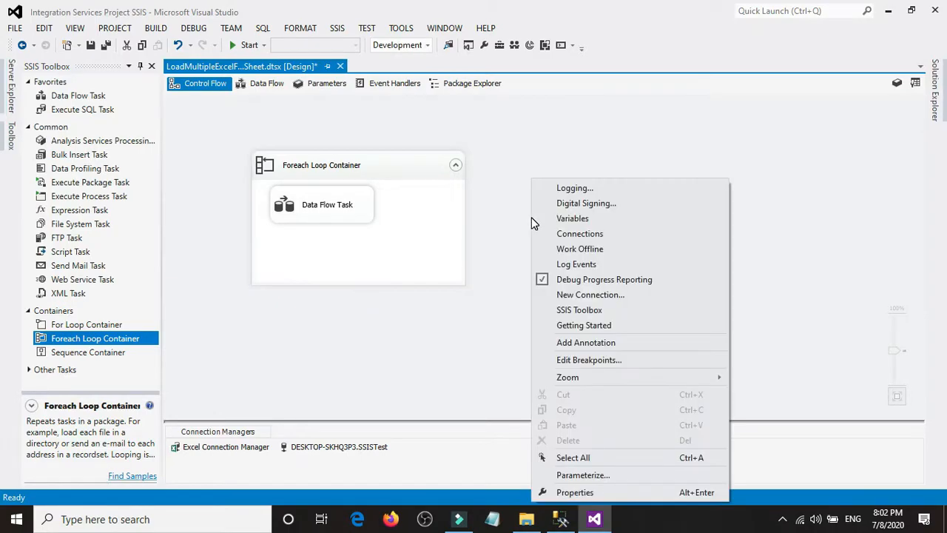
left_click(568, 219)
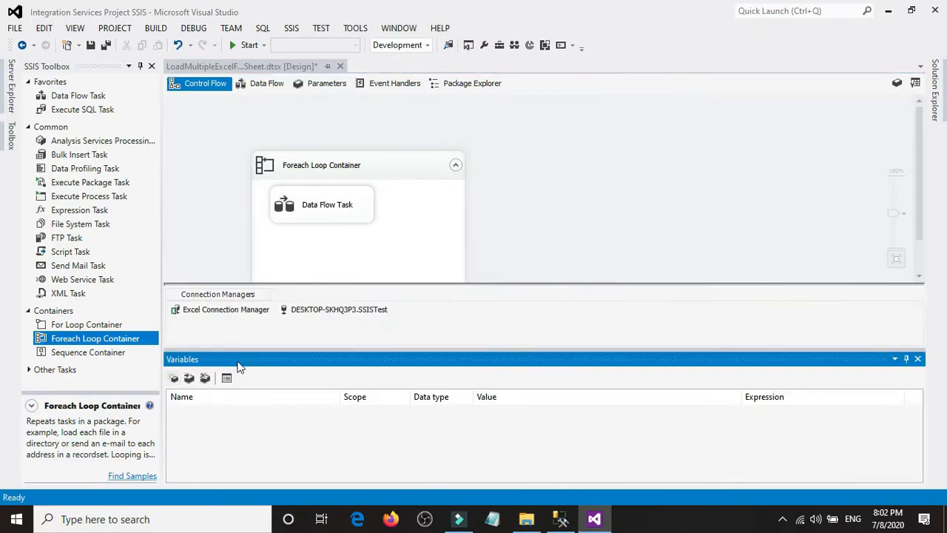
left_click(173, 378)
type("FilePath")
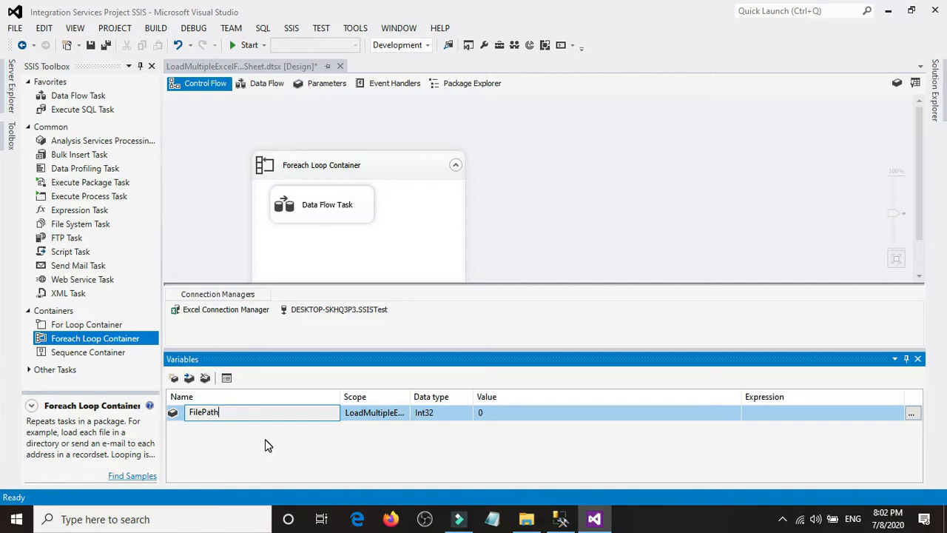
left_click(448, 414)
key("s")
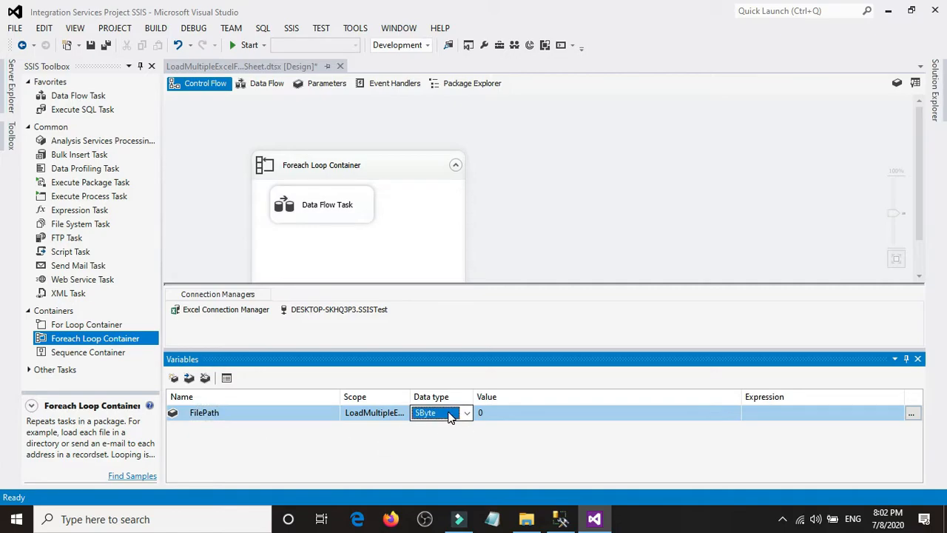
key("s")
left_click(548, 219)
Step: In File Explorer, copy the full path of the Multiple Excel Files with Single Sheet folder
left_click(526, 518)
left_click(539, 44)
right_click(543, 45)
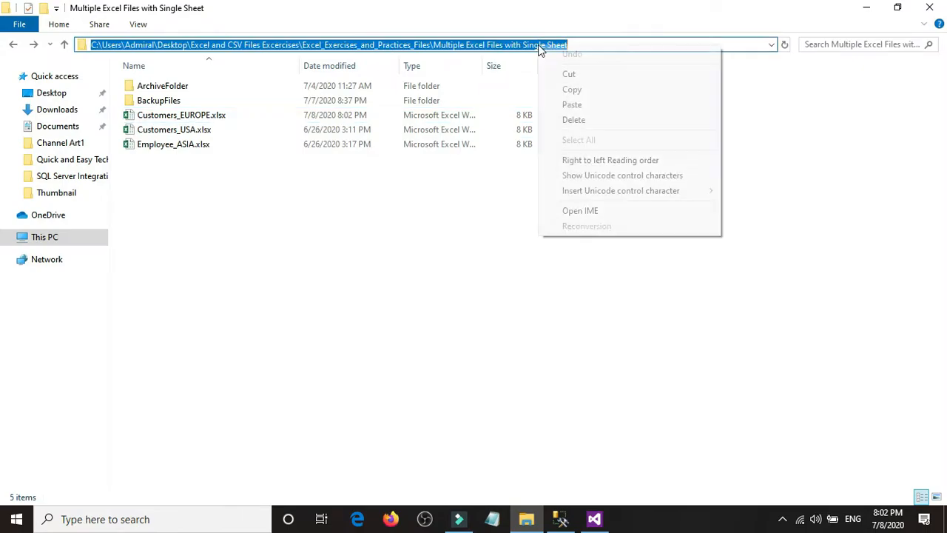
left_click(569, 89)
Step: In Visual Studio, paste the copied folder path as the FilePath variable's value and close the variables view
left_click(591, 517)
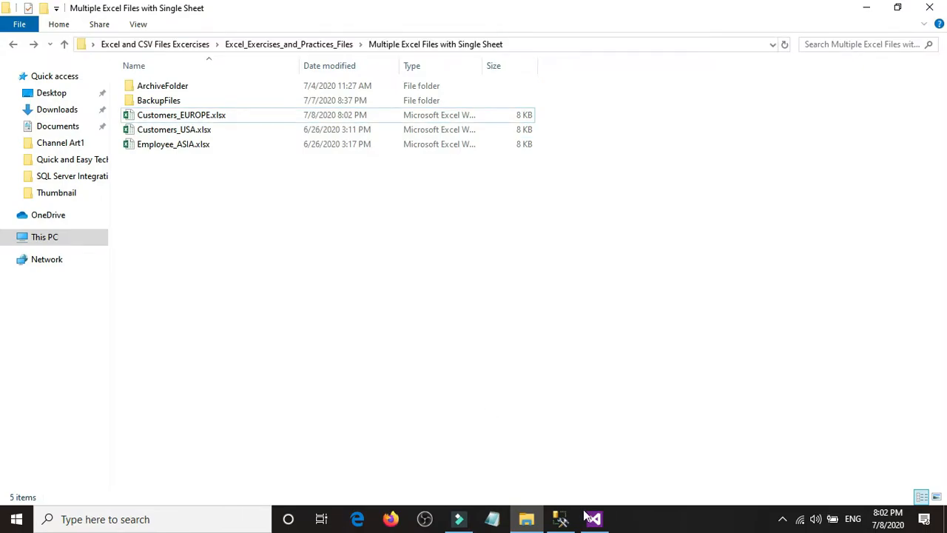
left_click(500, 413)
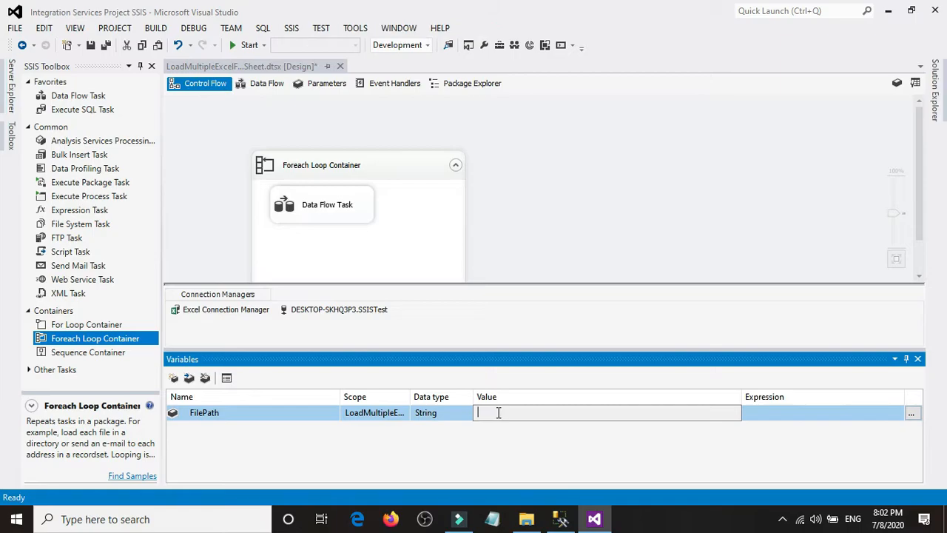
right_click(497, 414)
left_click(595, 280)
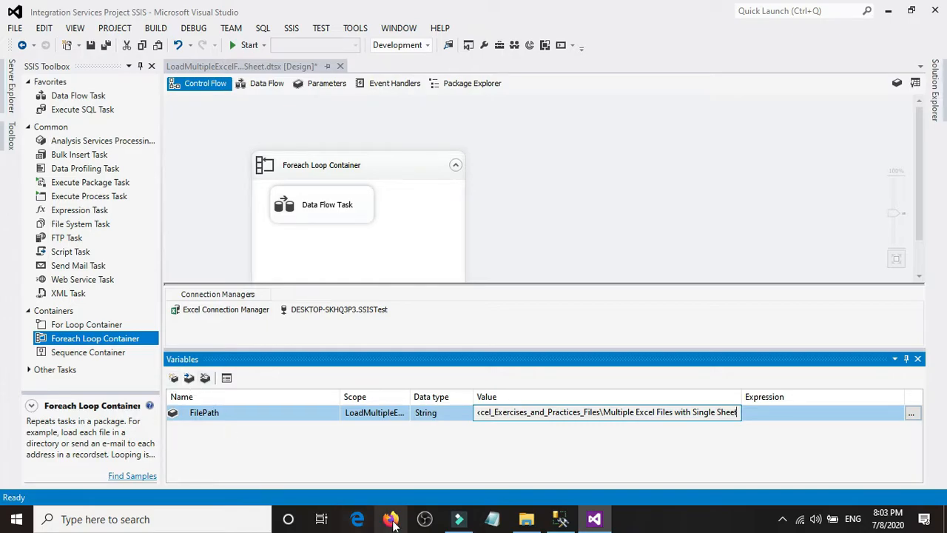
left_click(526, 519)
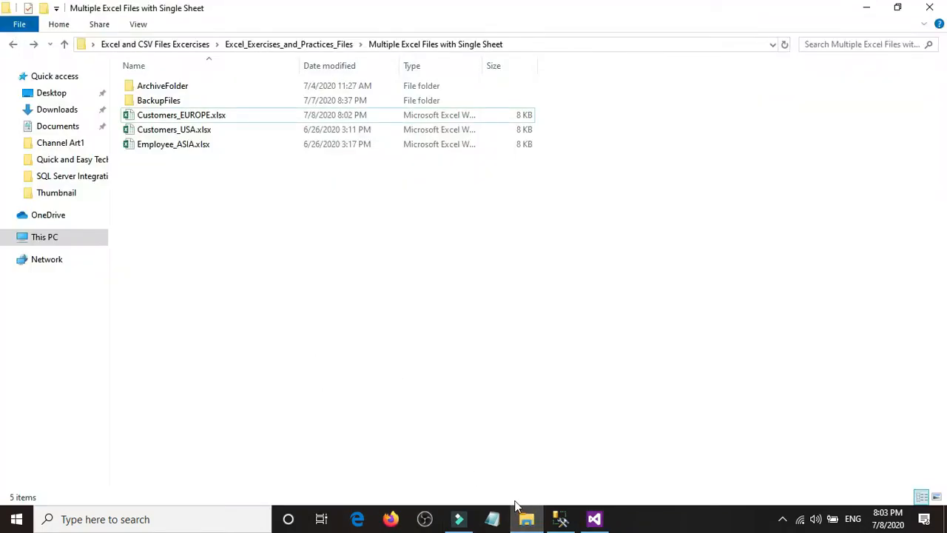
left_click(520, 510)
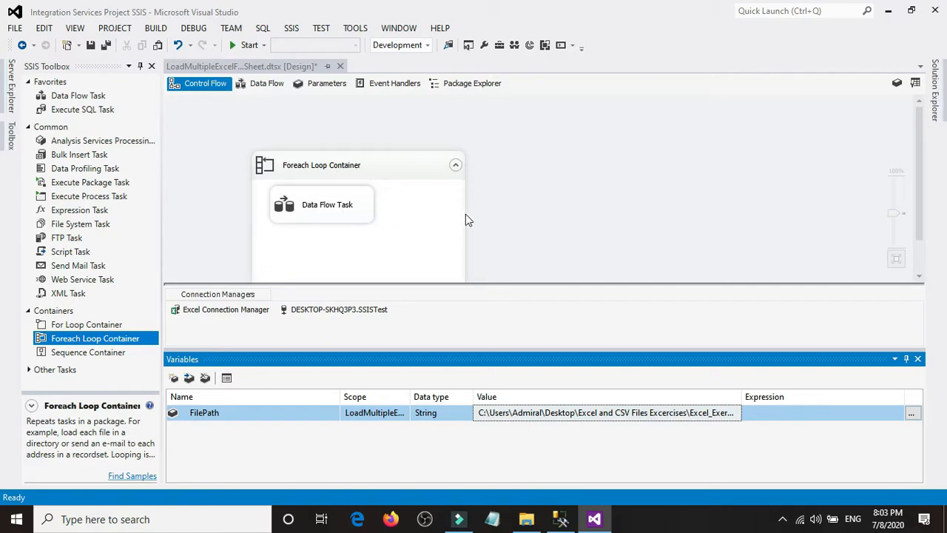
left_click(544, 221)
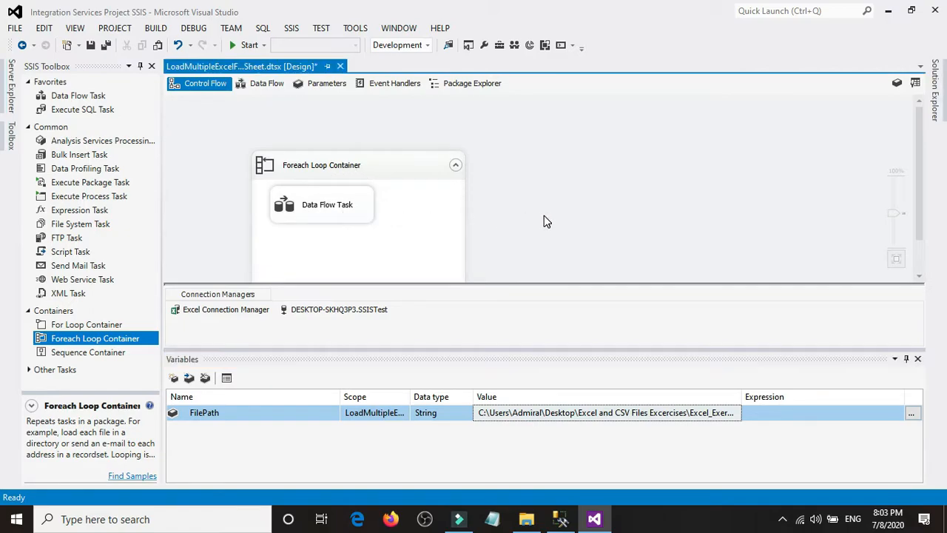
left_click(917, 359)
Step: Open the Foreach Loop Container's collection settings and add a property expression entry for Directory
double_click(380, 179)
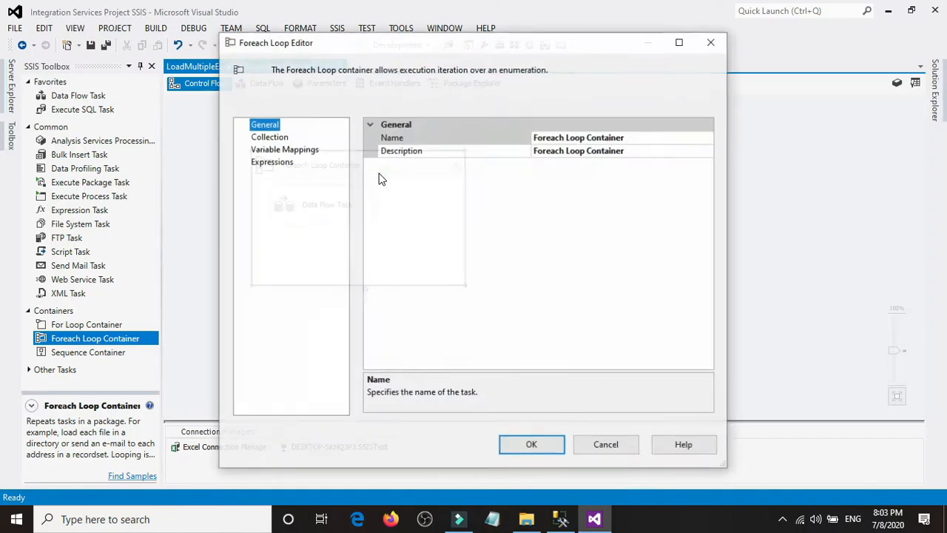
left_click(268, 137)
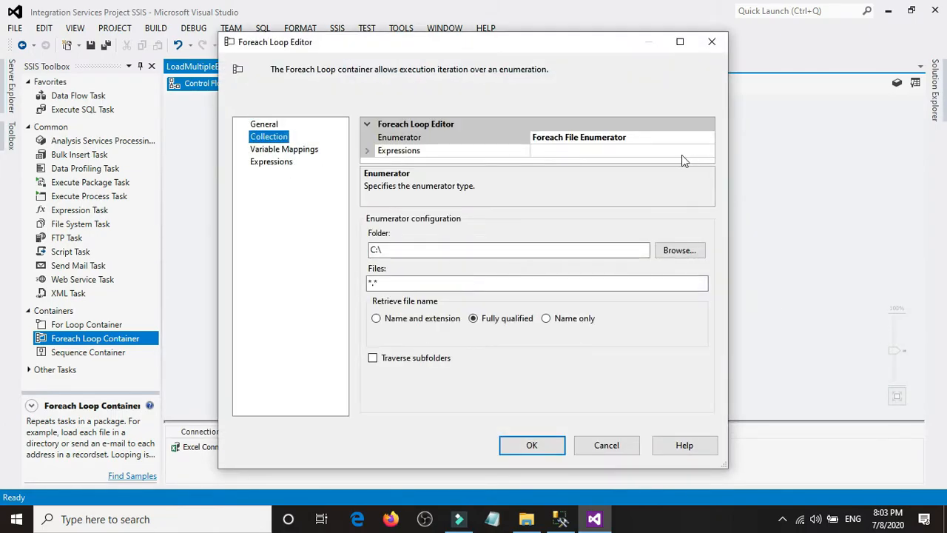
left_click(648, 152)
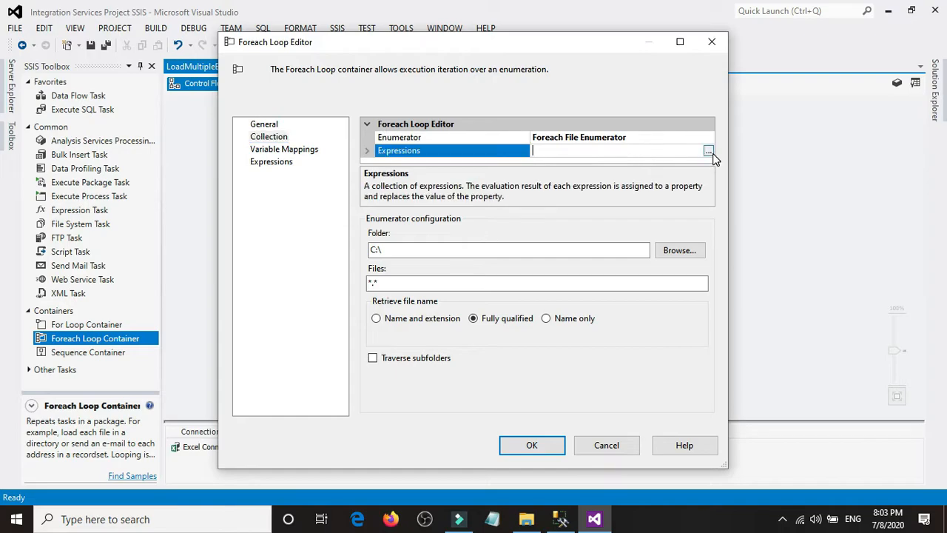
left_click(709, 152)
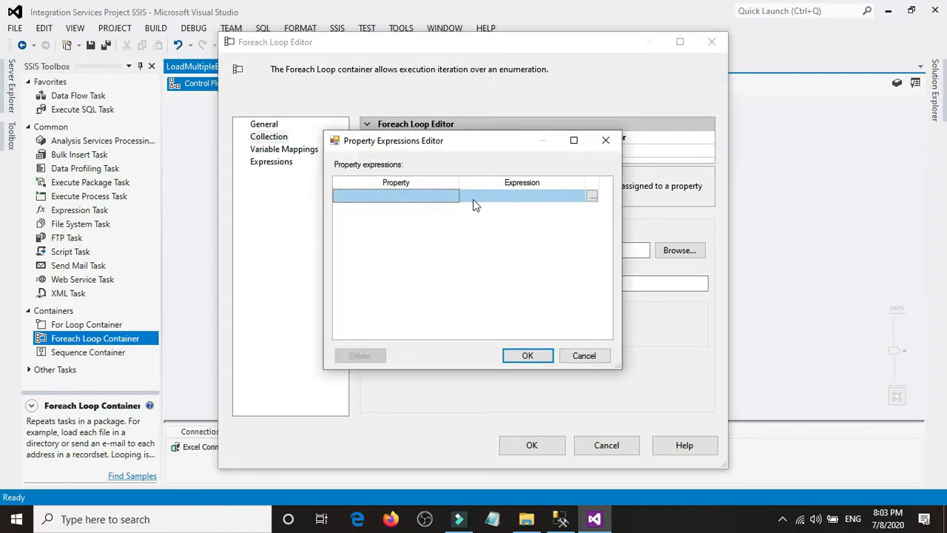
left_click(437, 205)
left_click(449, 197)
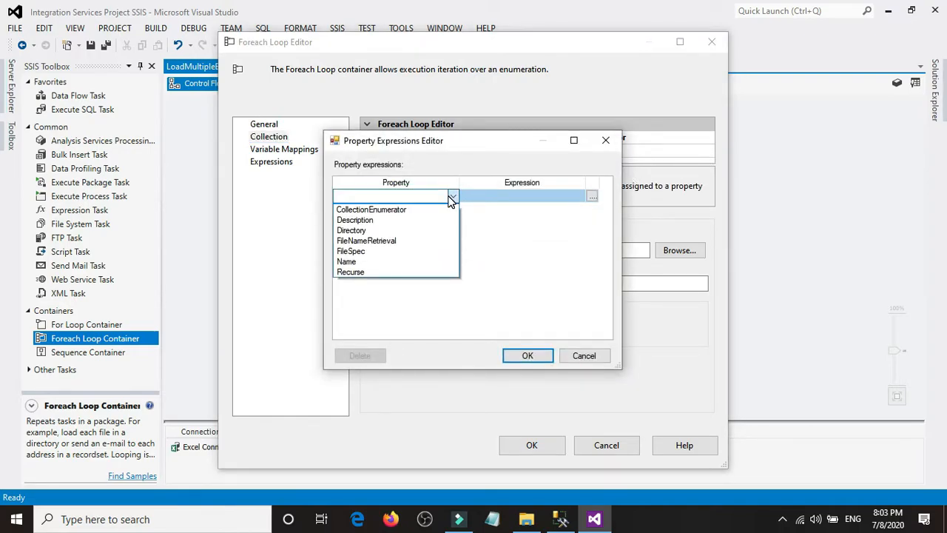
left_click(388, 230)
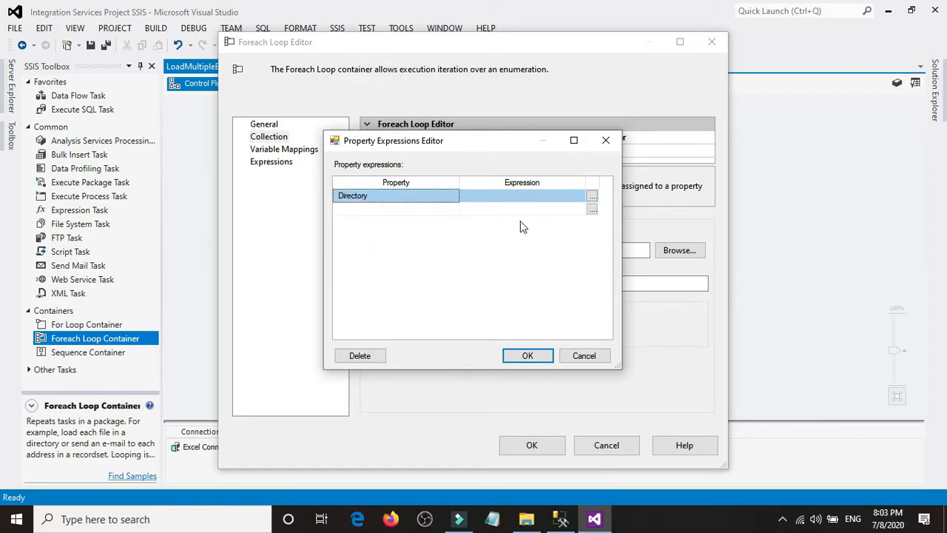
Step: Build the Directory expression @[User::FilePath], evaluate it and confirm the expression
left_click(592, 197)
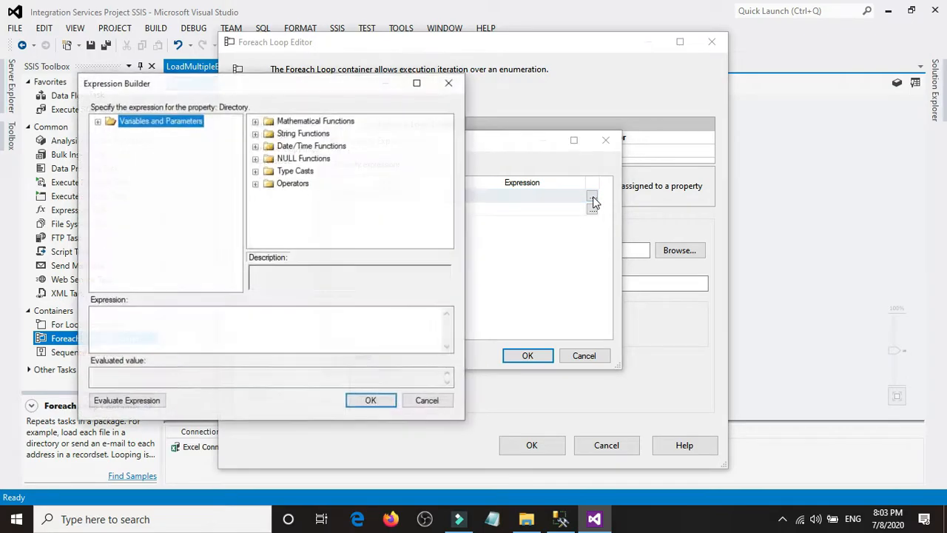
double_click(163, 122)
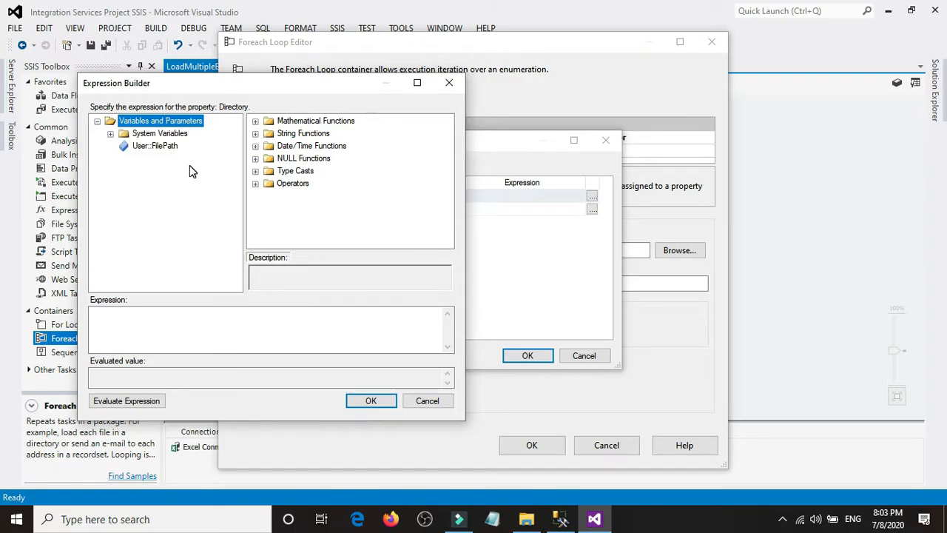
left_click_drag(165, 144, 185, 336)
left_click(152, 398)
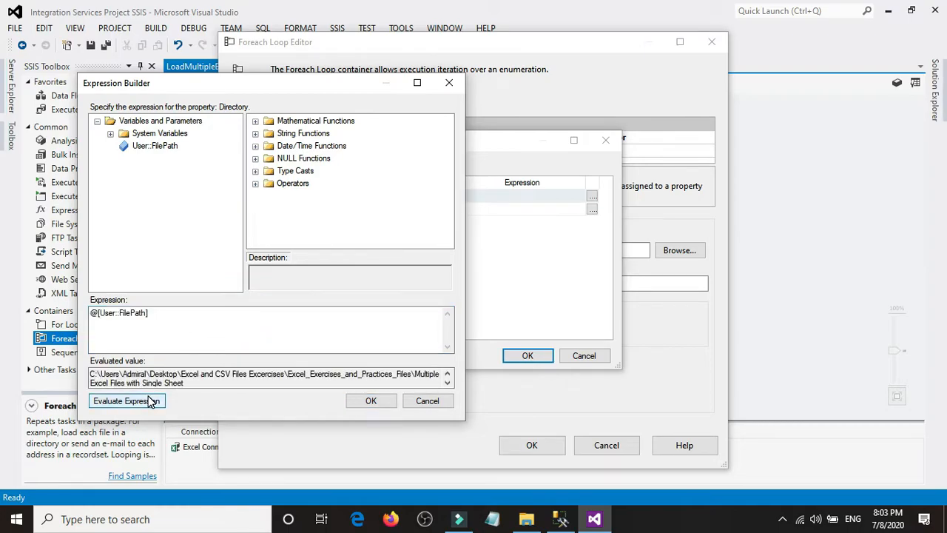
left_click(387, 399)
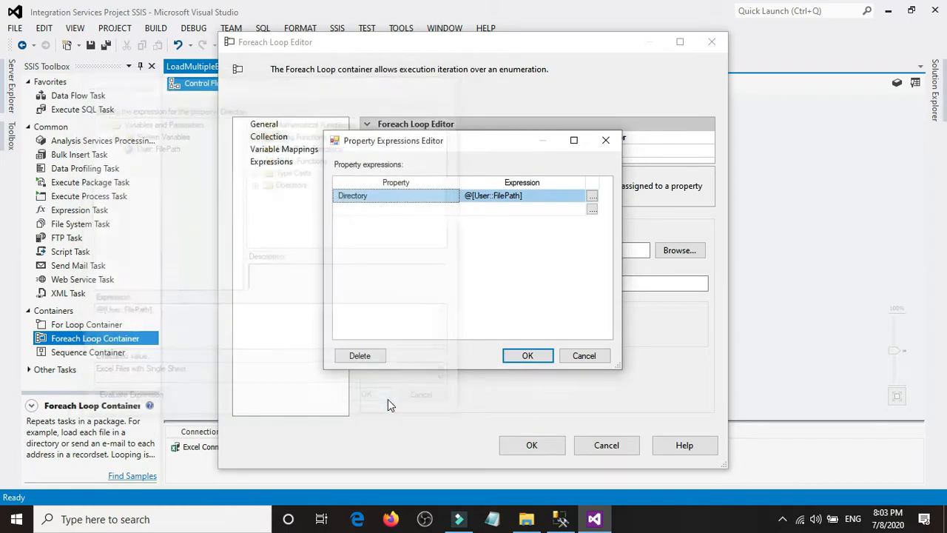
Step: Confirm the property expressions, check the file types in the source folder, and set the loop's file filter to *.xlsx
left_click(527, 357)
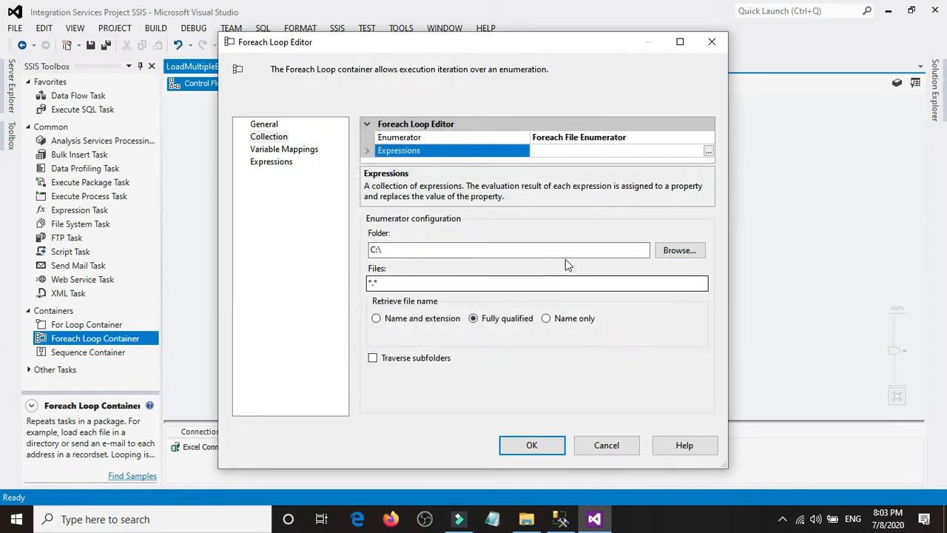
left_click(527, 518)
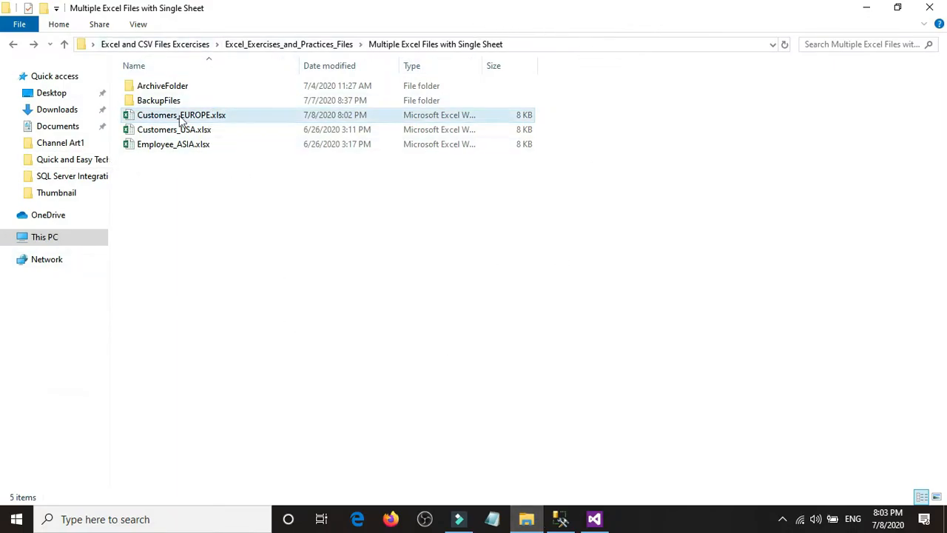
left_click(529, 519)
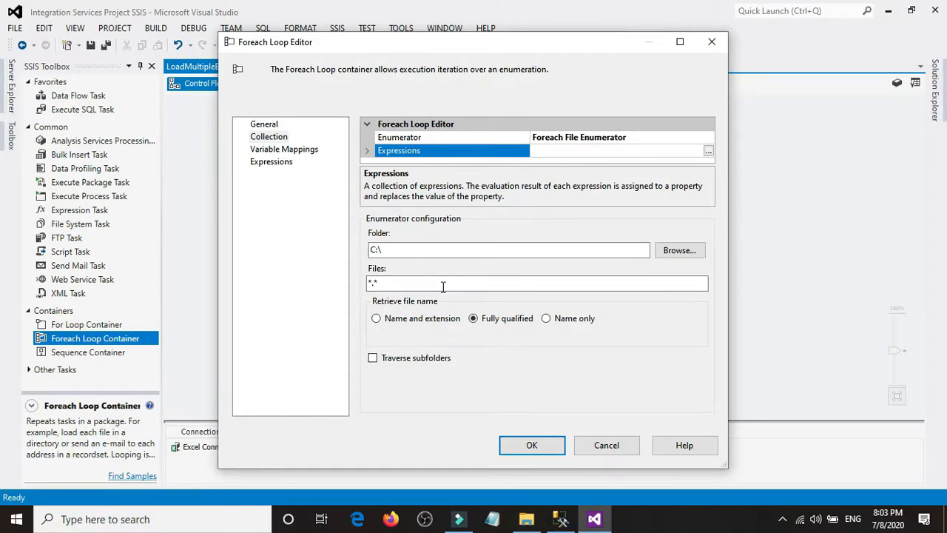
left_click(526, 518)
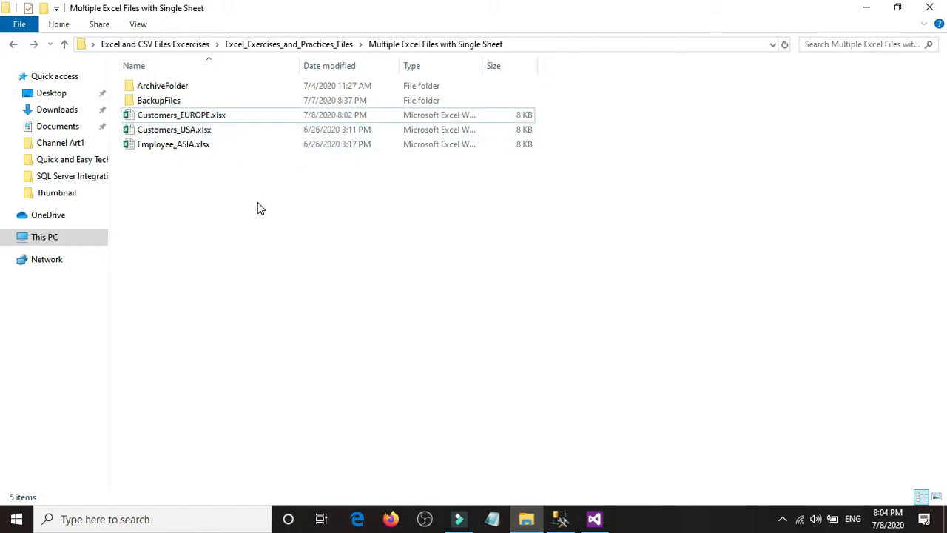
left_click(588, 520)
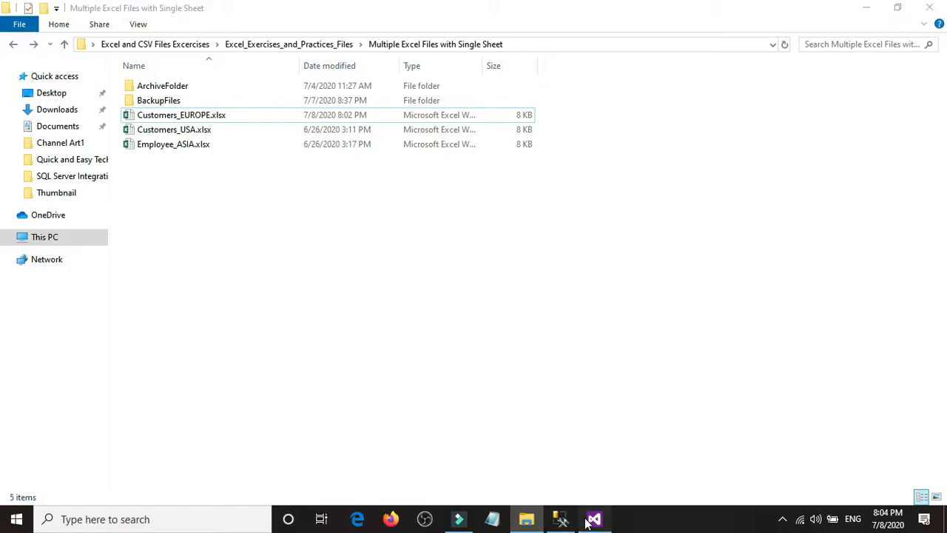
left_click(403, 284)
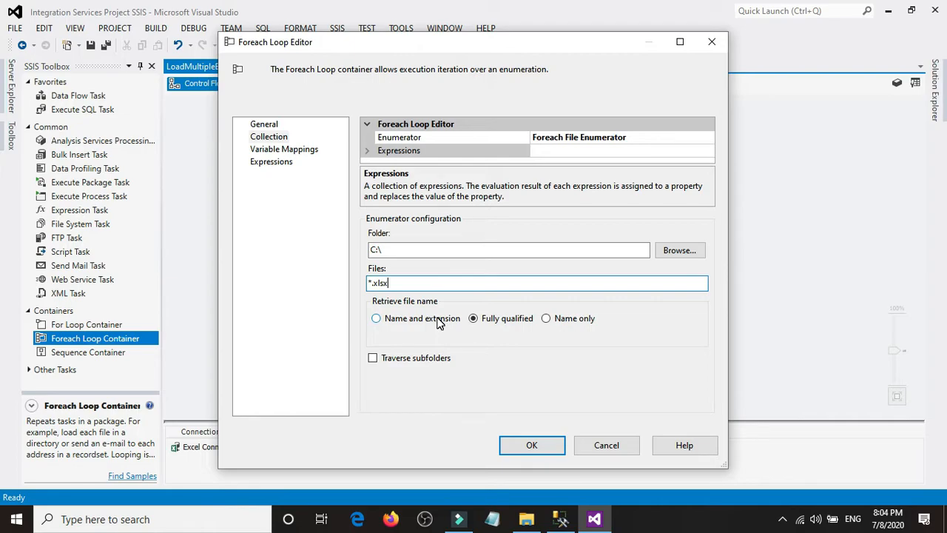
Step: Check the file names in the source folder and set the loop's file name retrieval to Name and extension
left_click(526, 519)
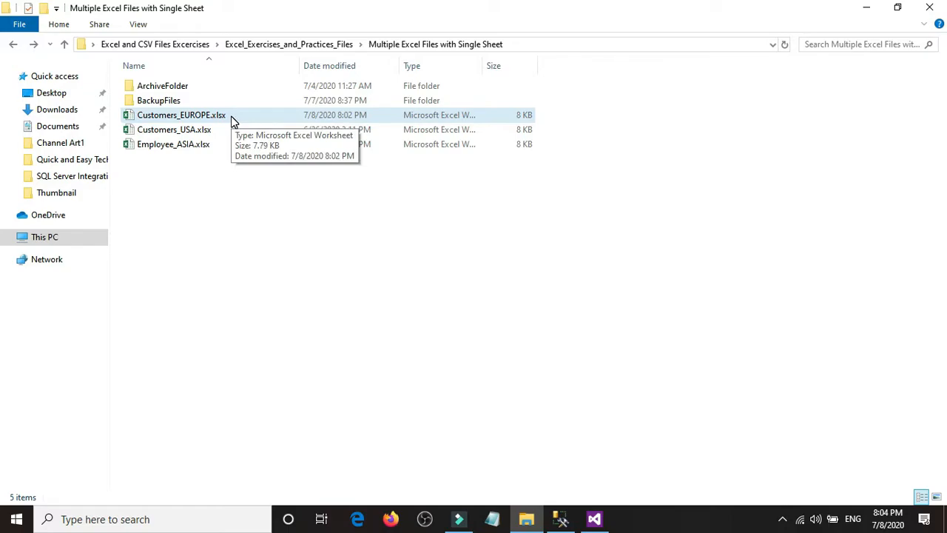
left_click(526, 519)
left_click(415, 319)
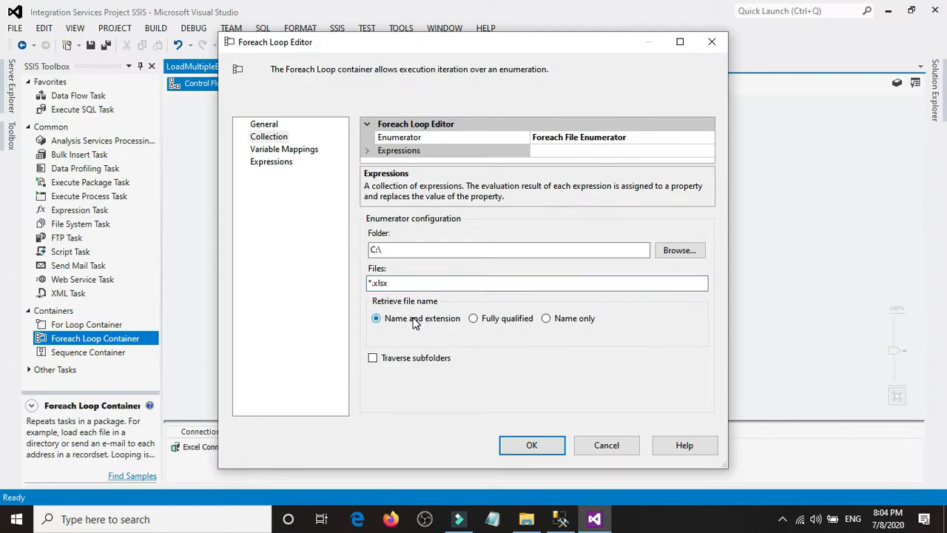
Step: Map the loop's collection value to a new package-level String variable named FileName and confirm the Foreach Loop settings
left_click(309, 152)
left_click(456, 166)
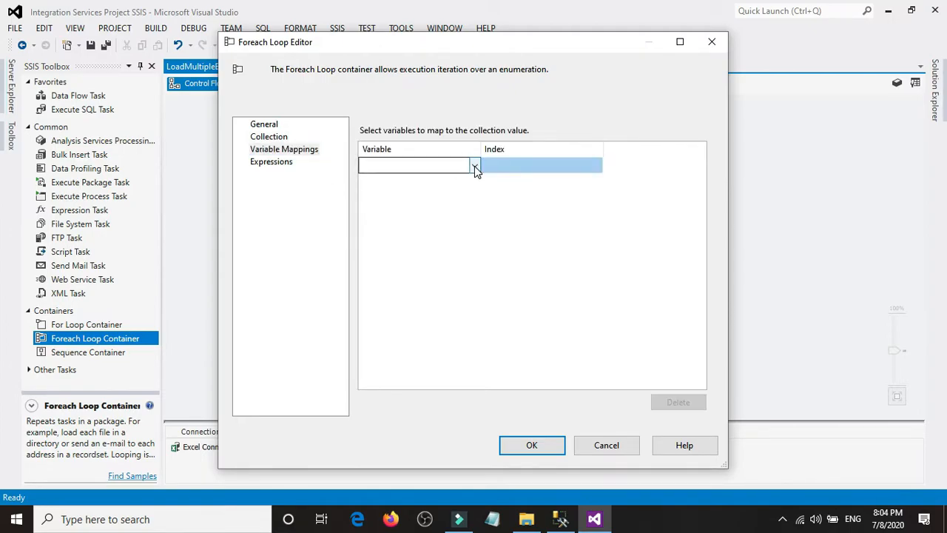
left_click(475, 166)
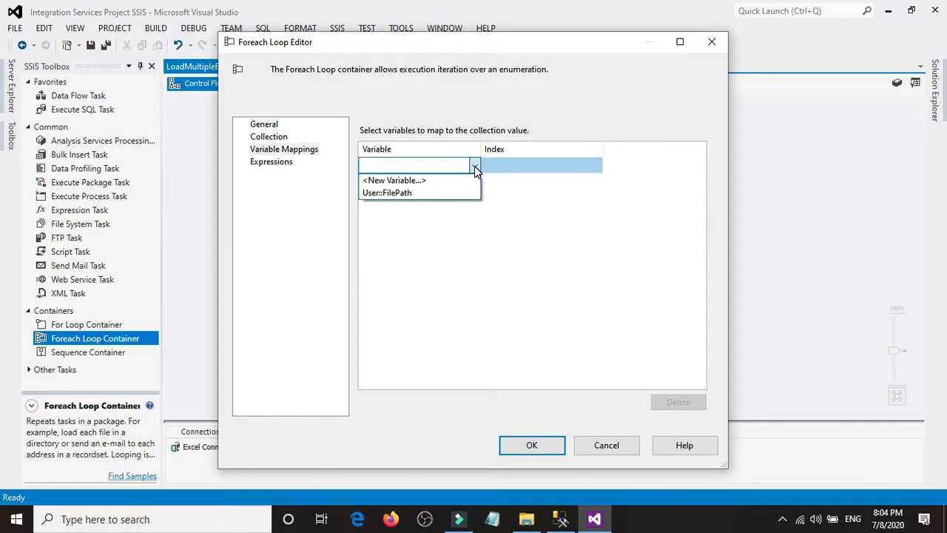
left_click(441, 185)
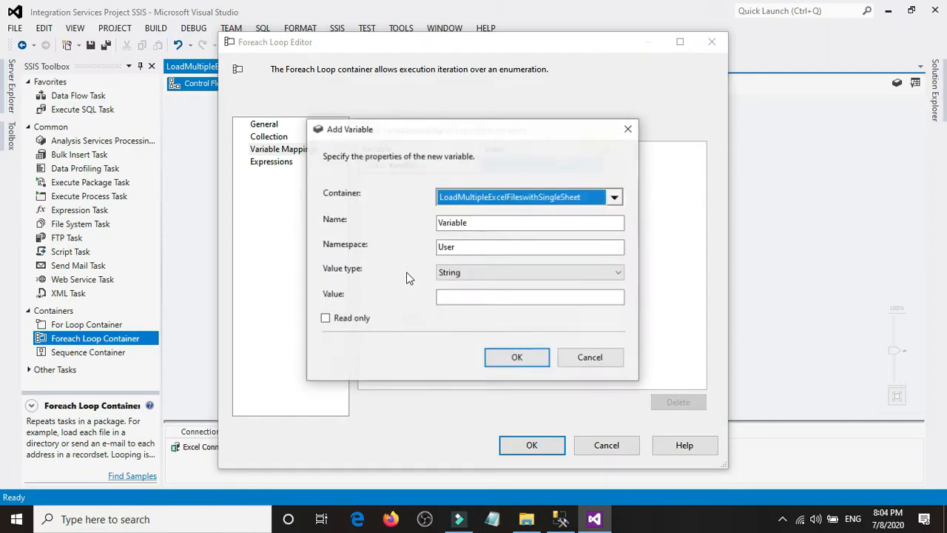
key("Tab")
type("F")
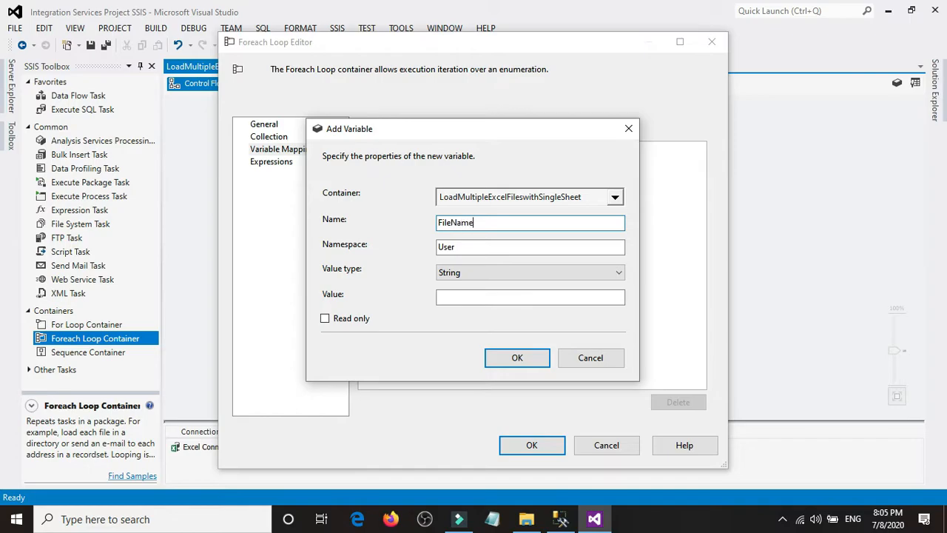
left_click(515, 355)
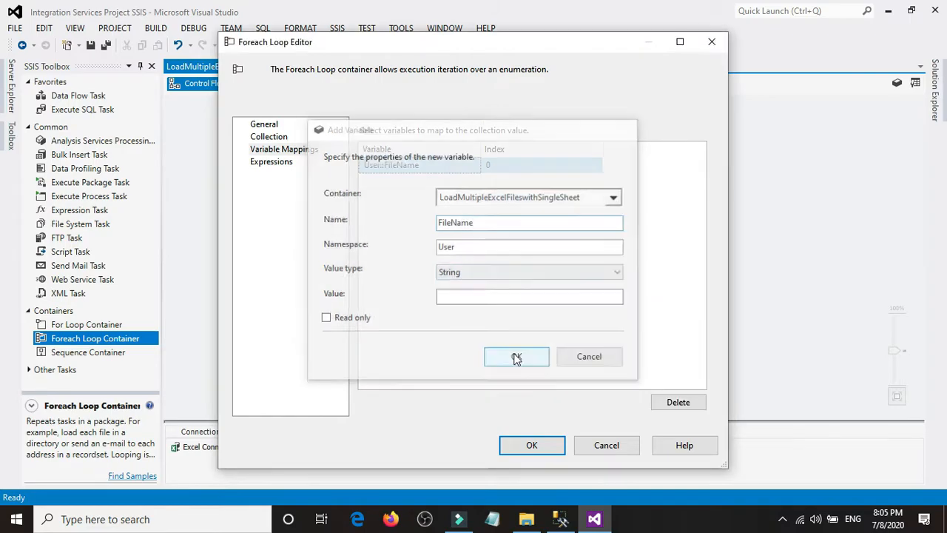
left_click(527, 445)
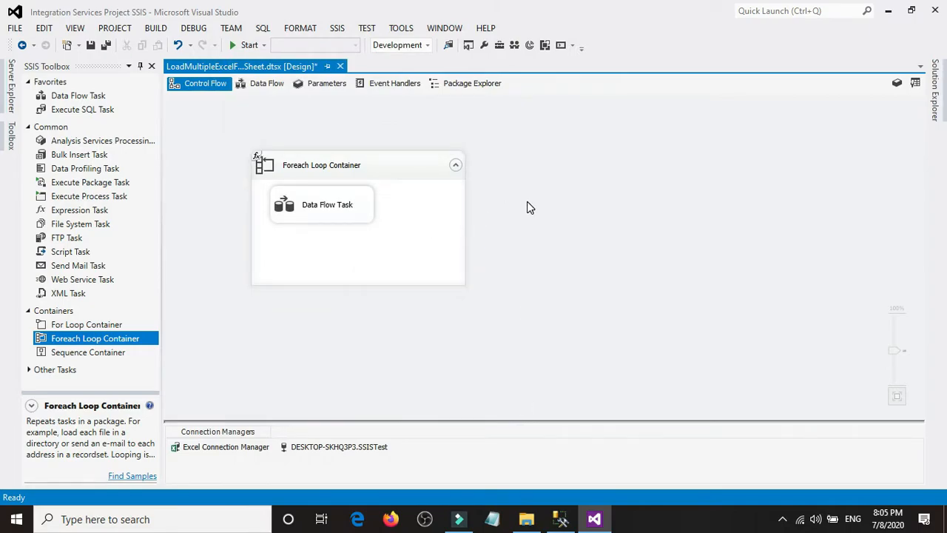
Step: Run the package, stop debugging, and query all rows of dbo.Customers in SQL Server Management Studio
left_click(250, 45)
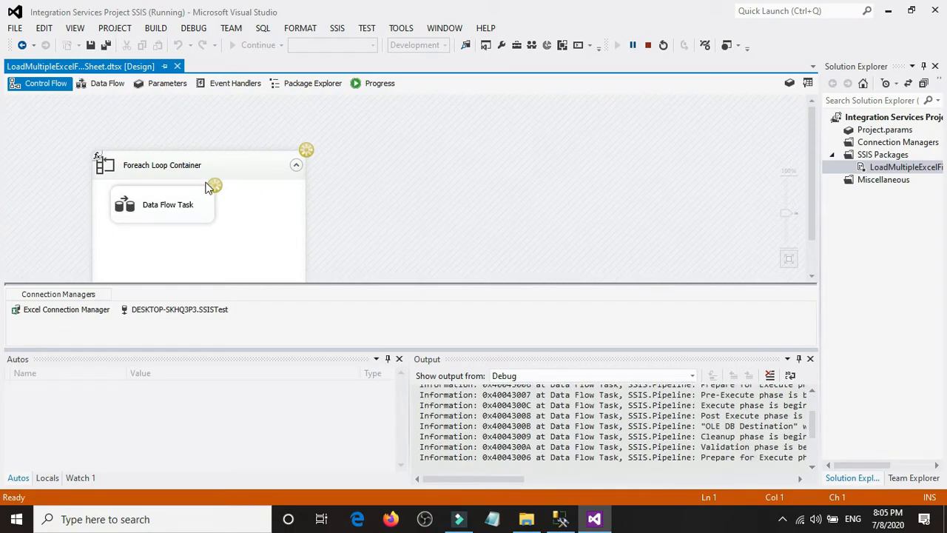
left_click(648, 45)
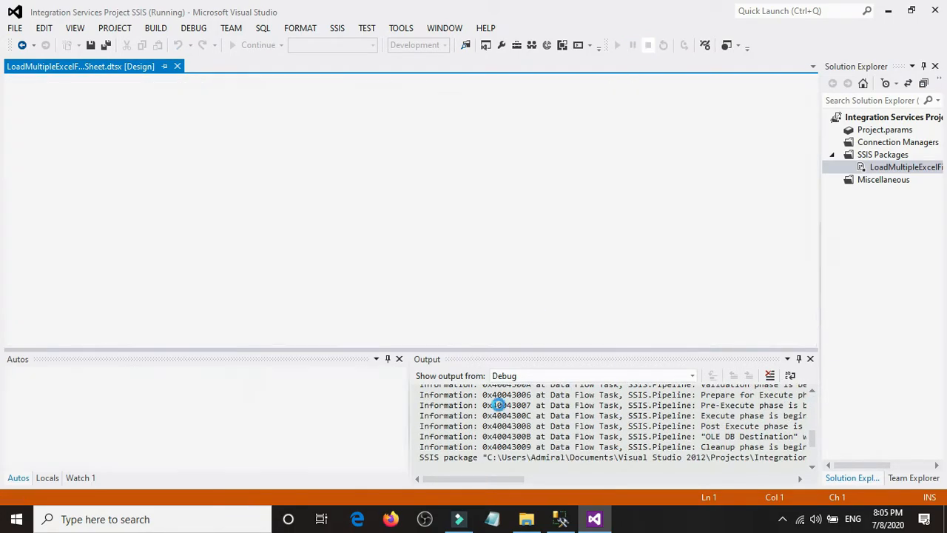
left_click(562, 519)
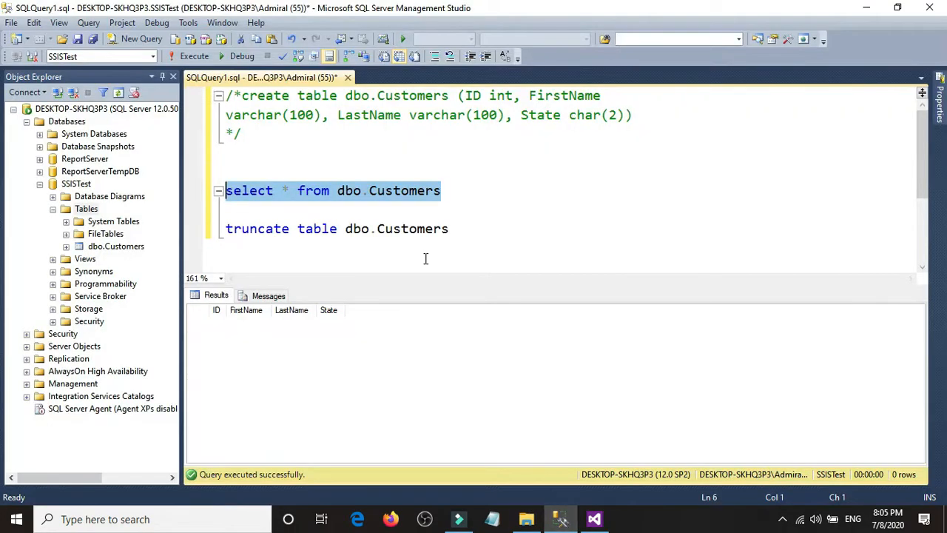
left_click(178, 57)
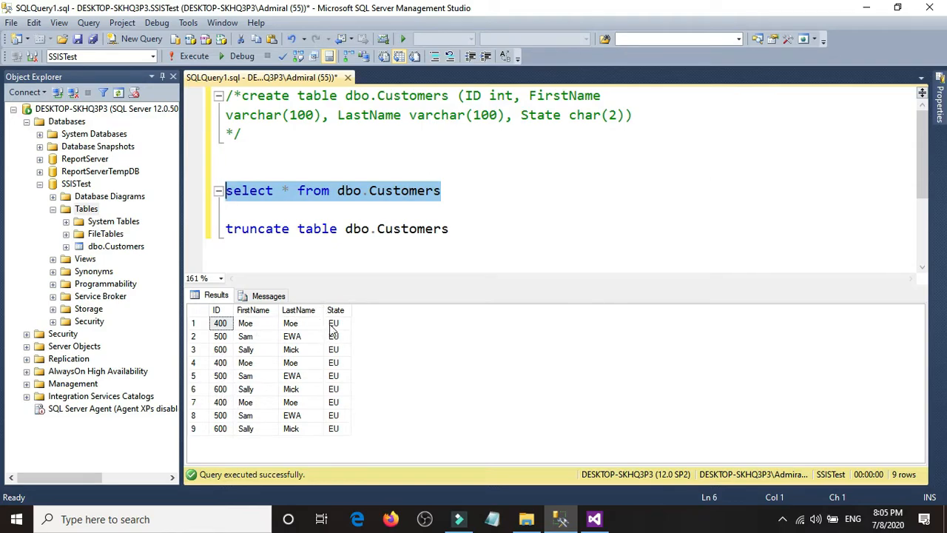
Step: Truncate dbo.Customers and run the select query on the table again
left_click_drag(460, 229, 185, 230)
left_click(191, 55)
left_click_drag(465, 191, 196, 171)
left_click(194, 56)
Step: In Visual Studio, move the Data Flow Task closer to the center of the Foreach Loop Container
left_click(589, 520)
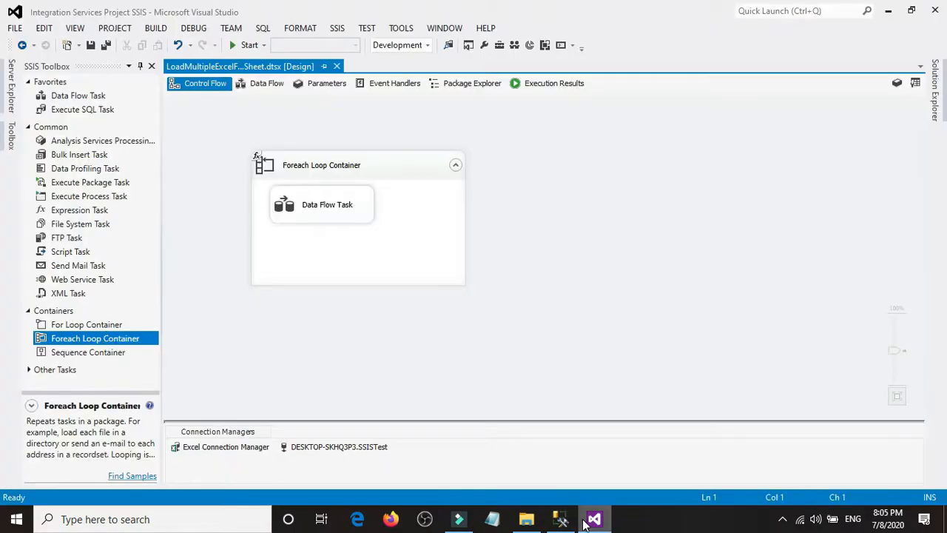
left_click(333, 216)
left_click_drag(333, 216, 352, 234)
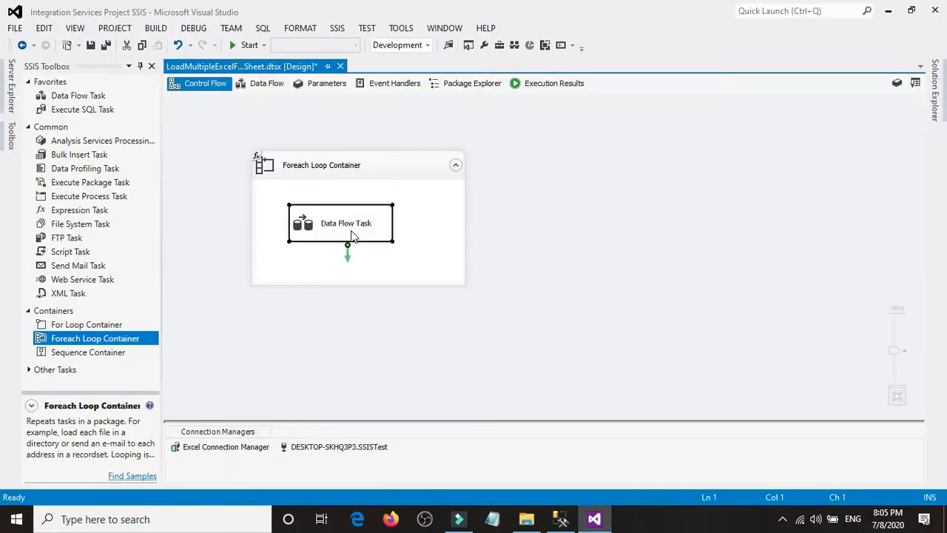
Step: Review the package's FileName and FilePath variables against the source folder's files and auto-hide the variables view
left_click(604, 216)
right_click(607, 182)
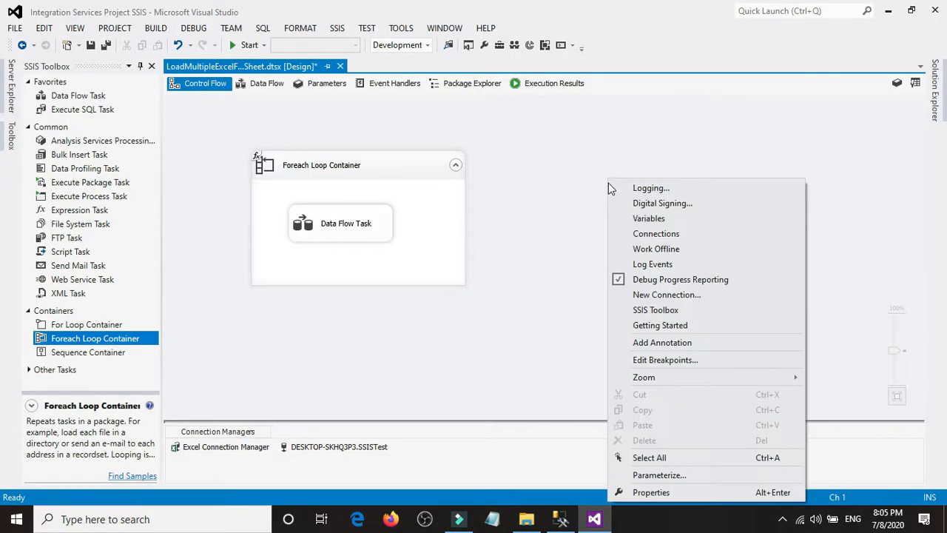
left_click(632, 215)
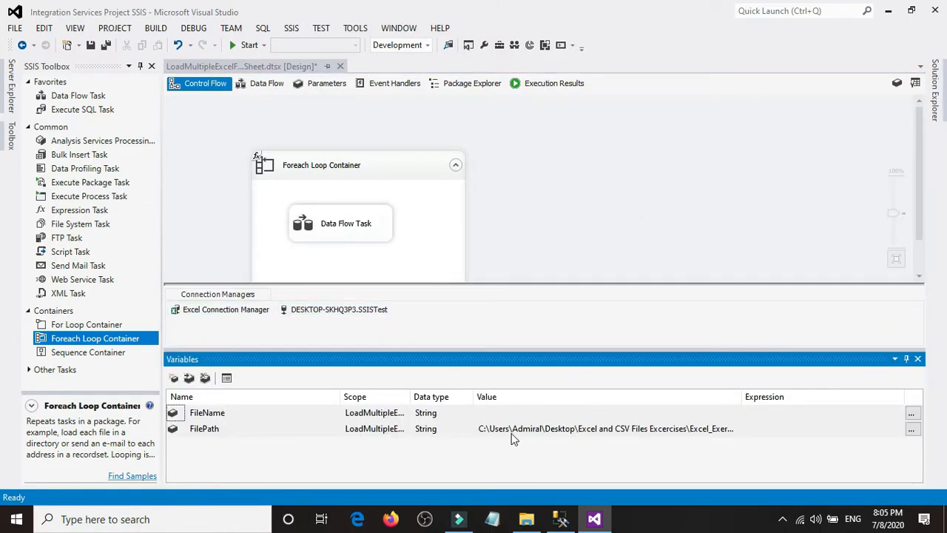
left_click(523, 523)
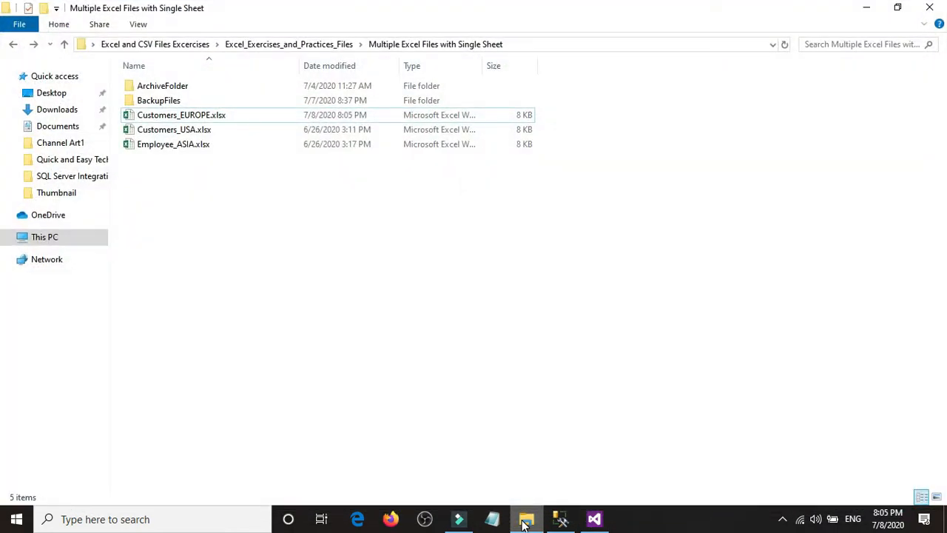
left_click(524, 524)
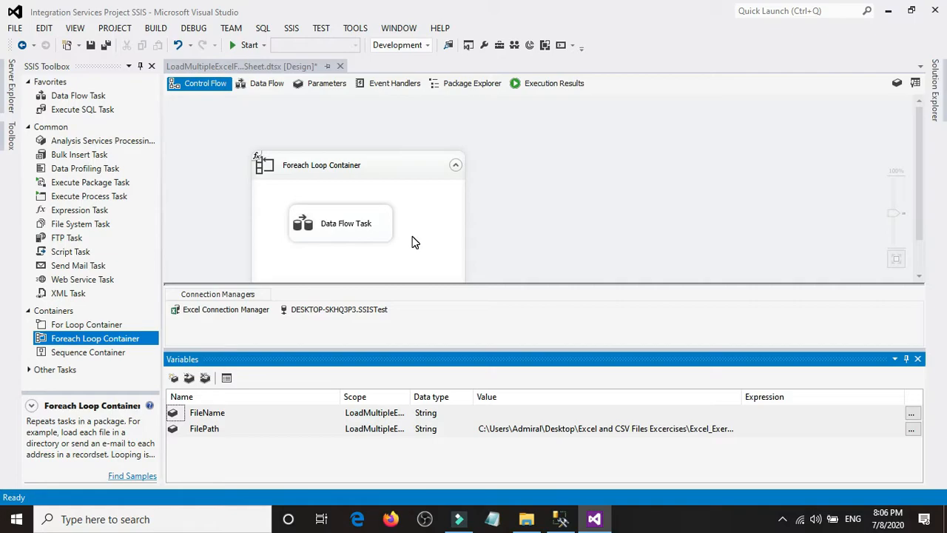
left_click(627, 245)
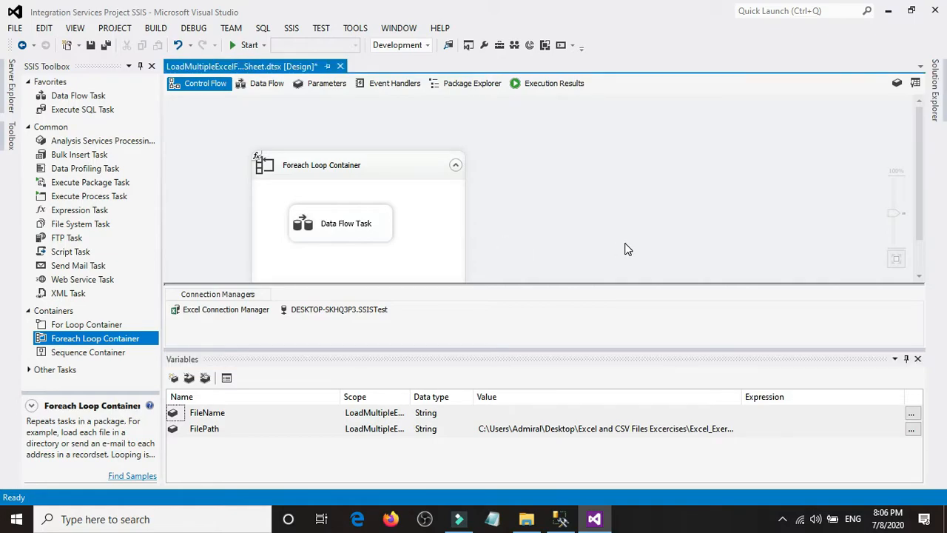
left_click(905, 360)
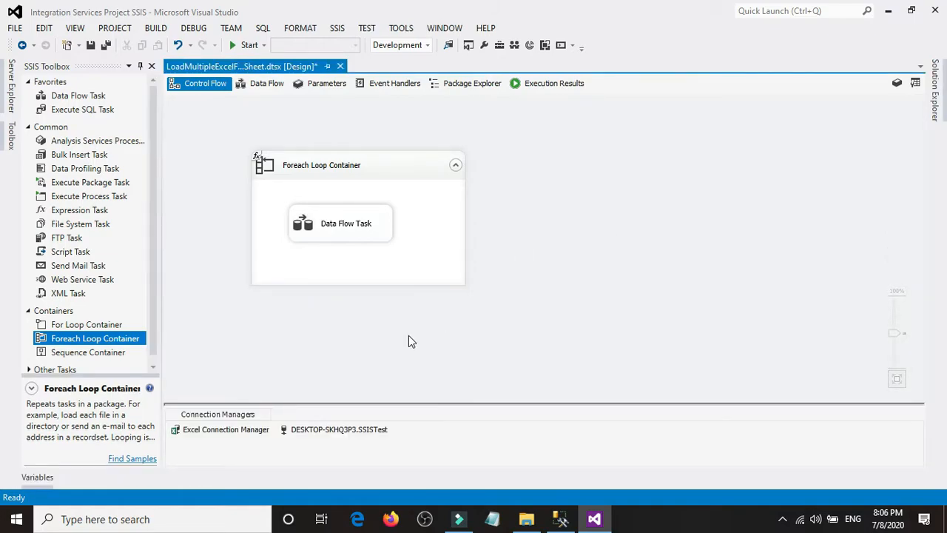
Step: Open the Excel Connection Manager's property expressions and add an entry for ExcelFilePath
right_click(221, 429)
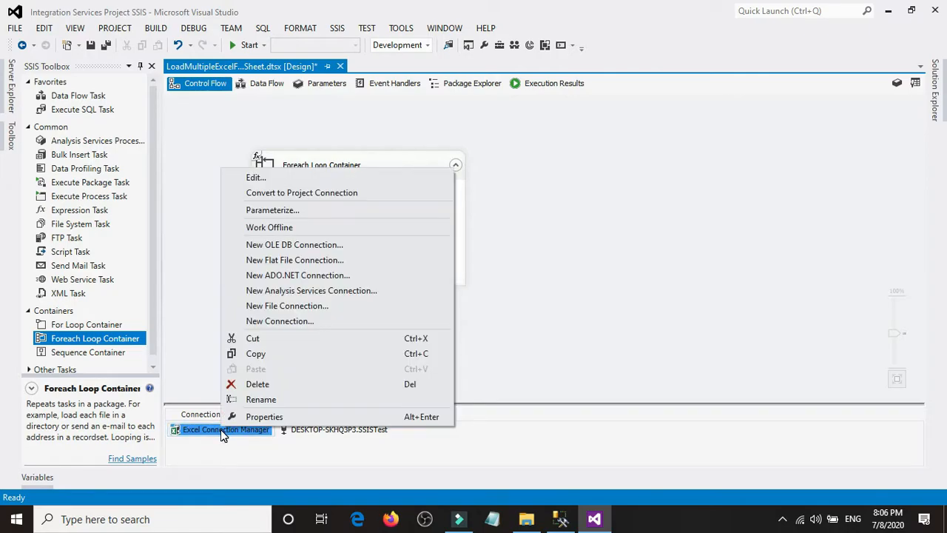
left_click(243, 420)
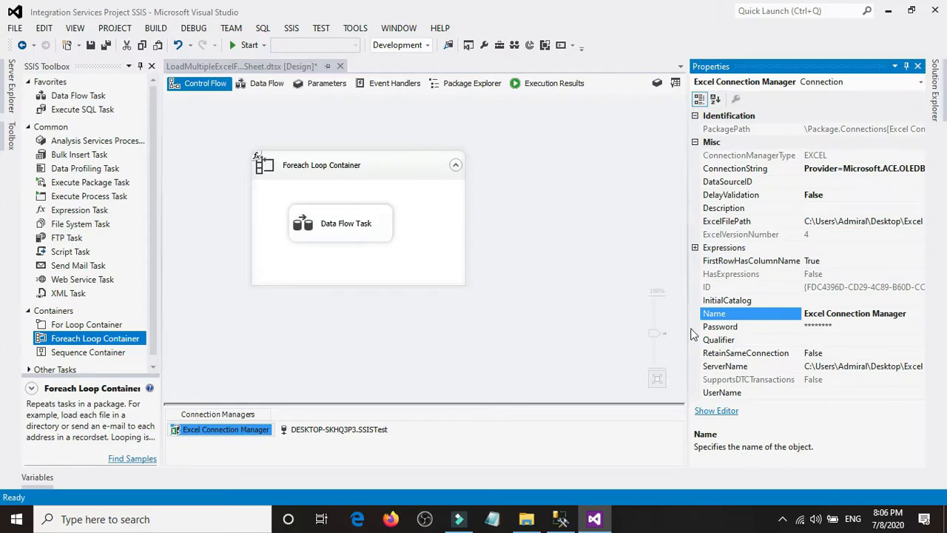
left_click(824, 250)
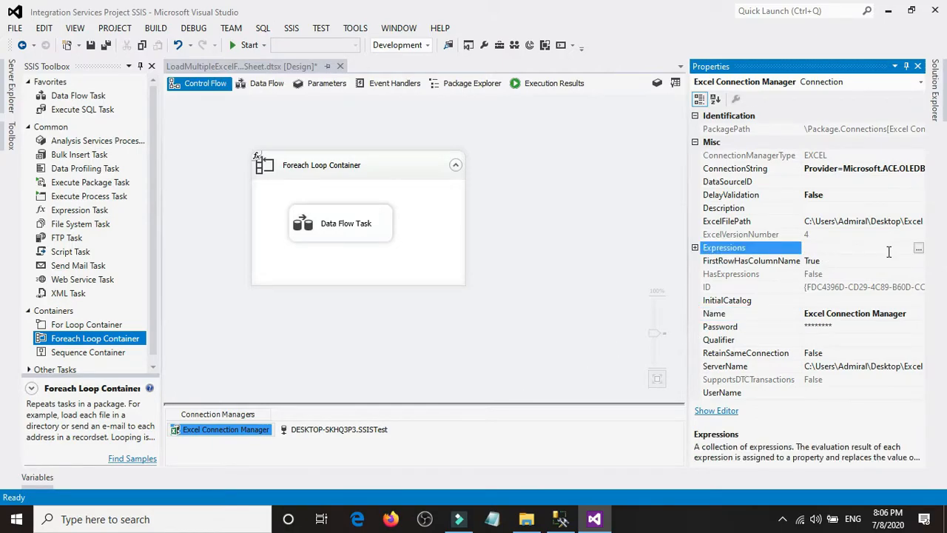
left_click(918, 248)
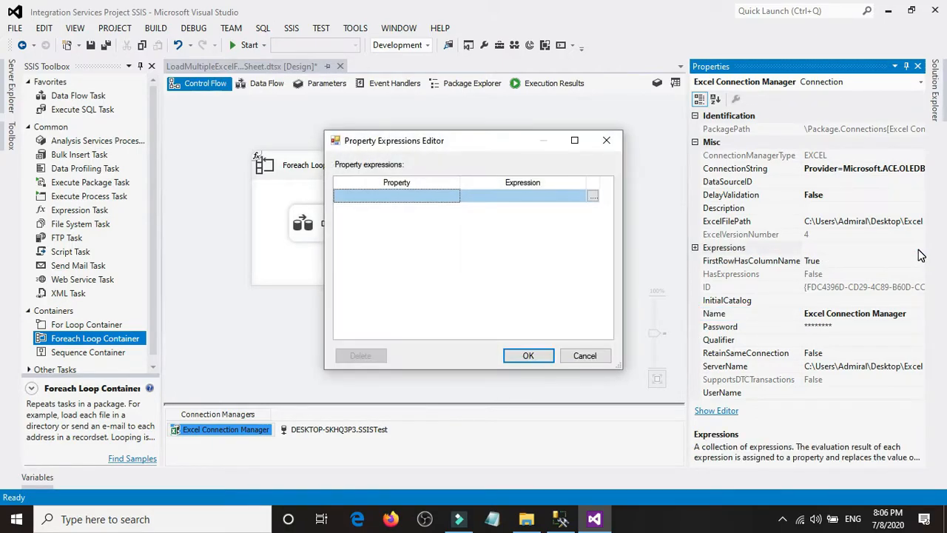
left_click(454, 200)
left_click(453, 196)
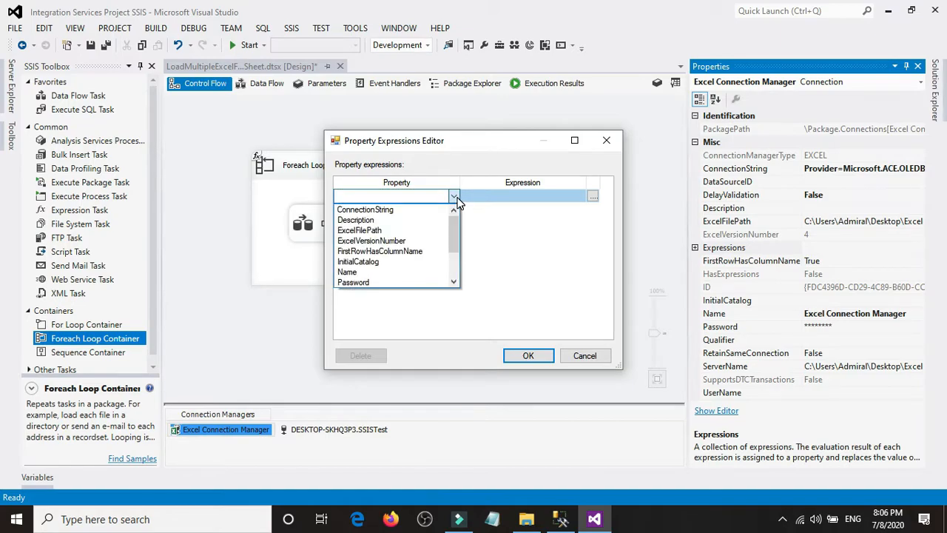
left_click(377, 231)
Step: Build the ExcelFilePath expression @[User::FilePath]+"\\"+ @[User::FileName] and evaluate it
left_click(592, 196)
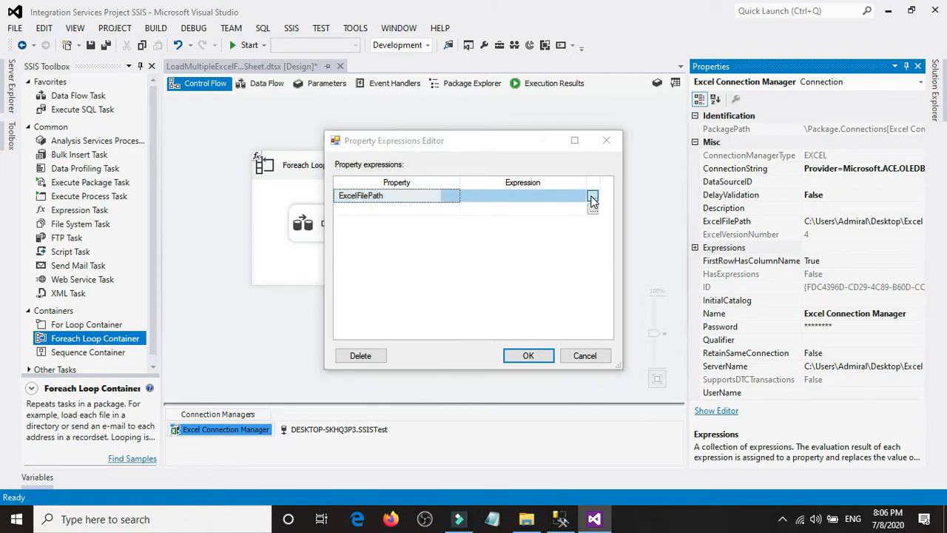
double_click(150, 90)
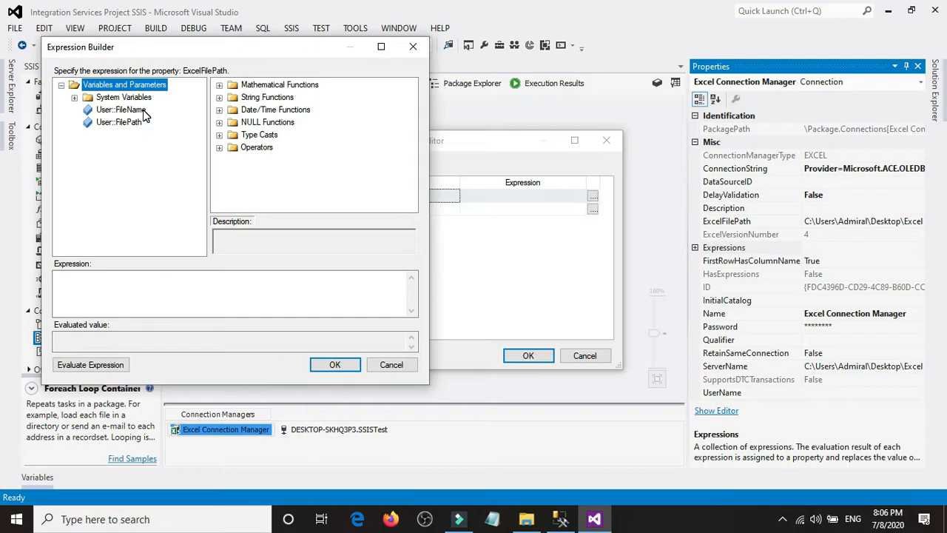
left_click_drag(132, 125, 126, 294)
left_click(154, 285)
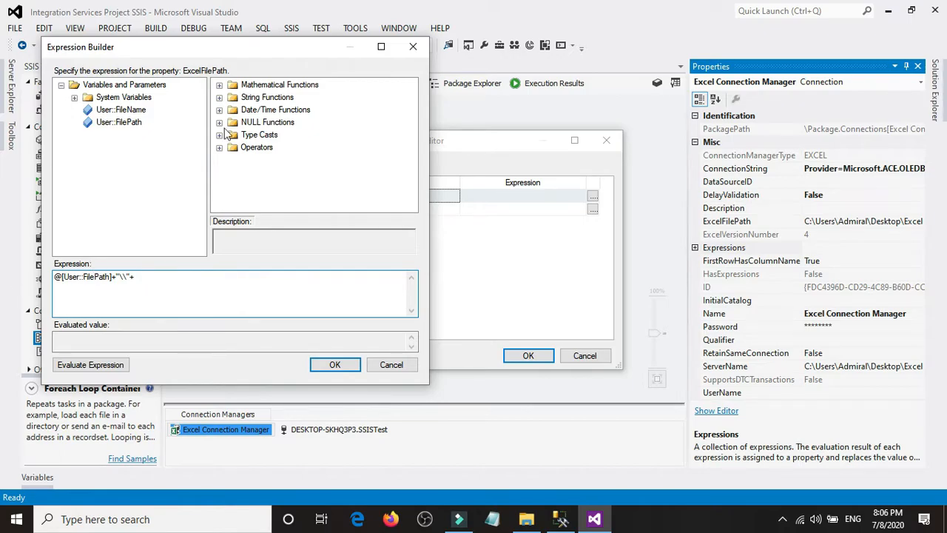
left_click_drag(127, 114, 191, 287)
left_click(90, 365)
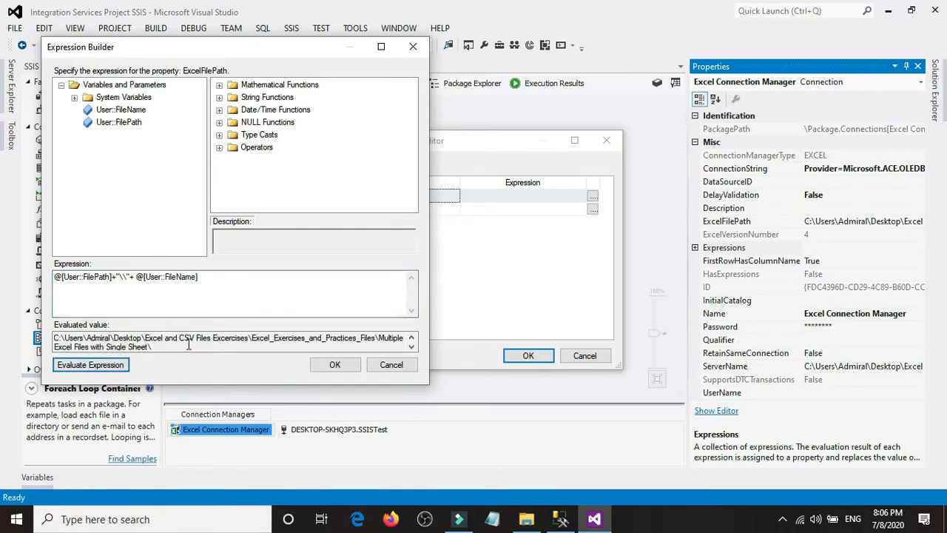
Step: Accept the ExcelFilePath expression and apply the property expressions to the Excel Connection Manager
left_click(252, 285)
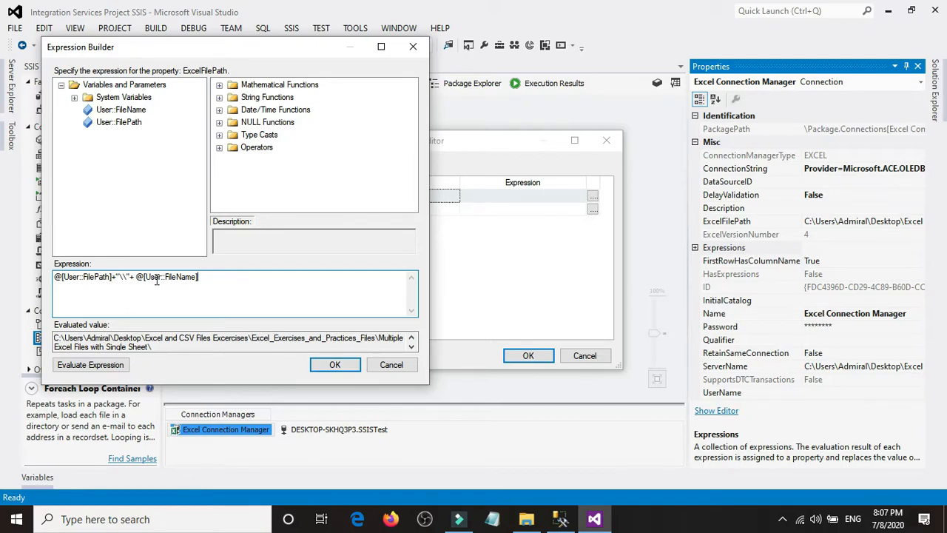
left_click(334, 364)
left_click(519, 360)
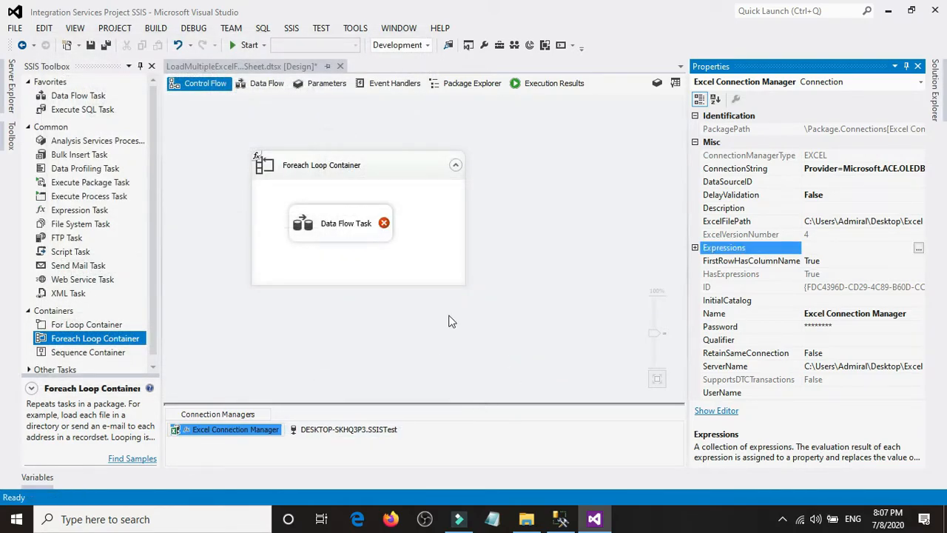
Step: Open the package variables and check how the FilePath value's folder path ends, leaving the value as it is
right_click(452, 321)
left_click(500, 41)
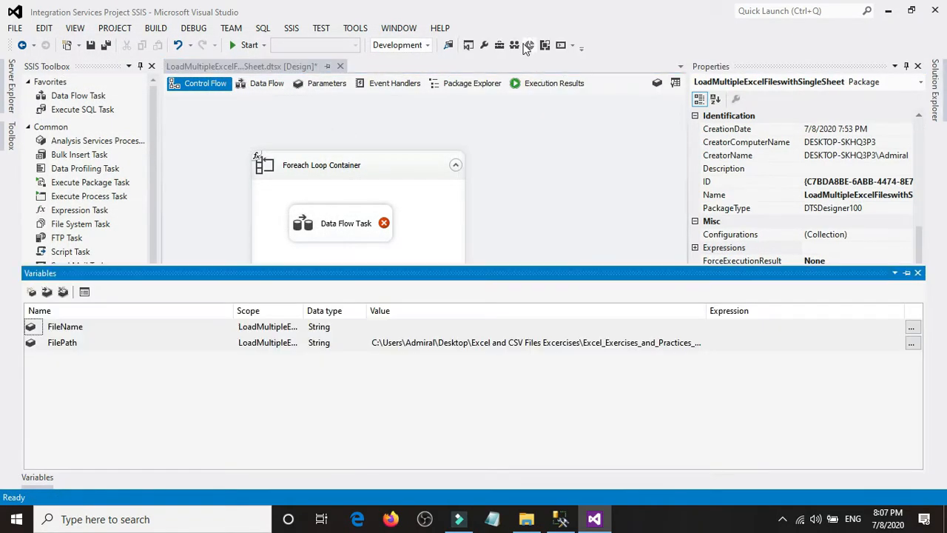
left_click(654, 341)
left_click_drag(674, 344, 723, 345)
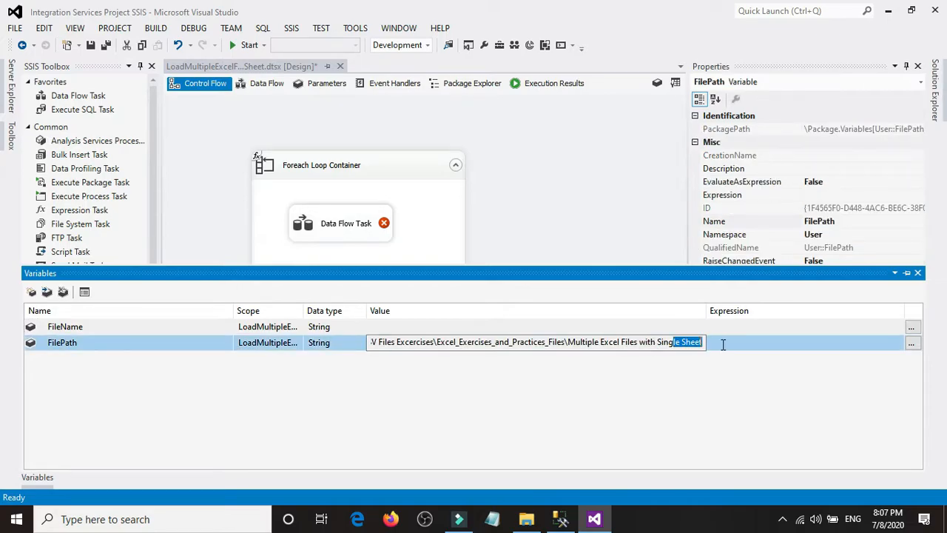
left_click(703, 344)
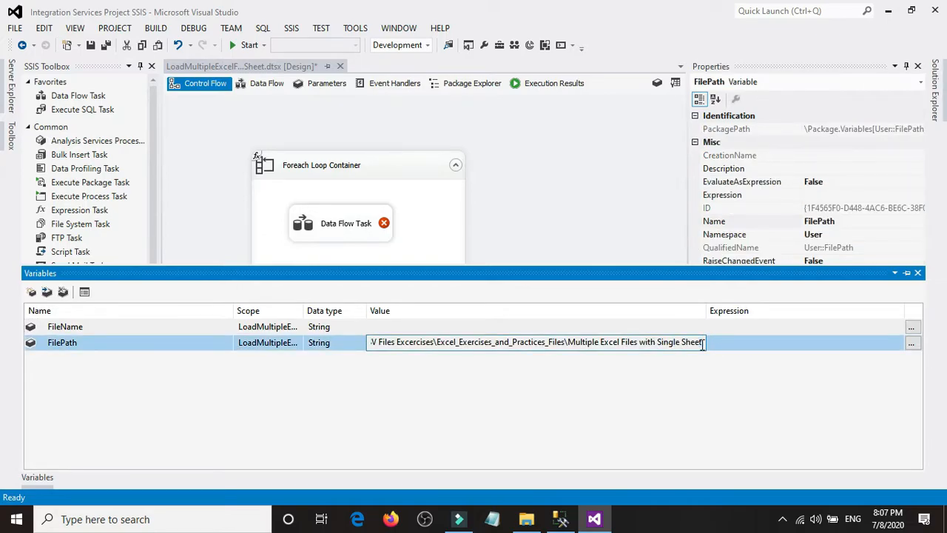
left_click(565, 245)
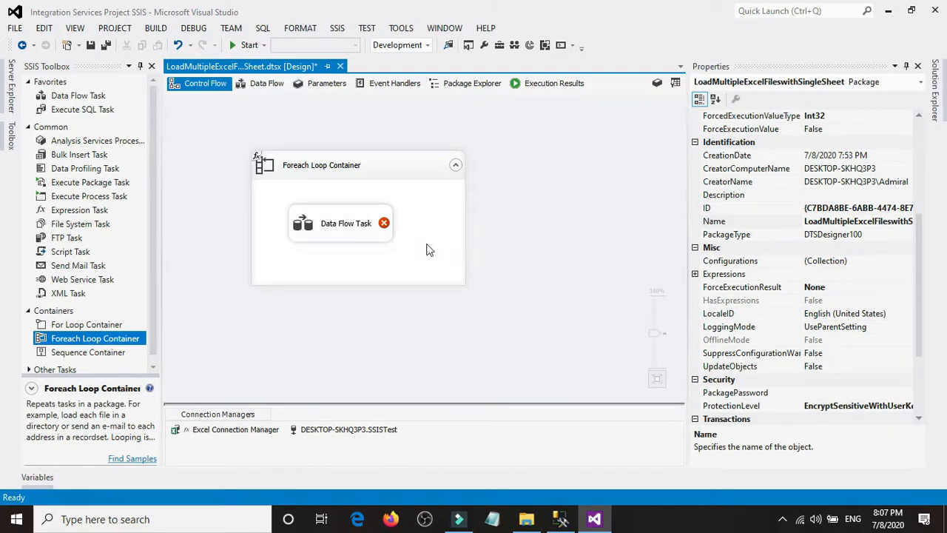
Step: Set the Excel Connection Manager's DelayValidation property to True
mouse_move(386, 229)
right_click(264, 431)
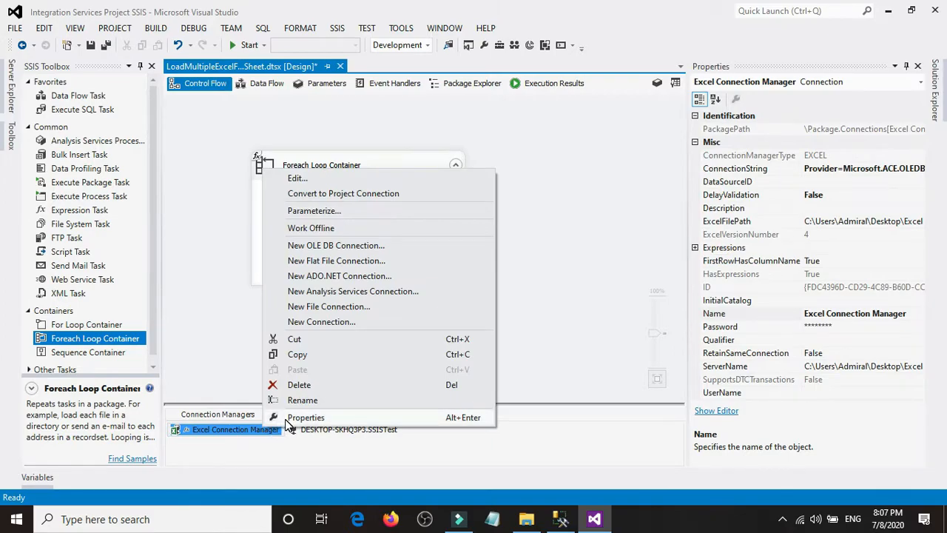
left_click(288, 418)
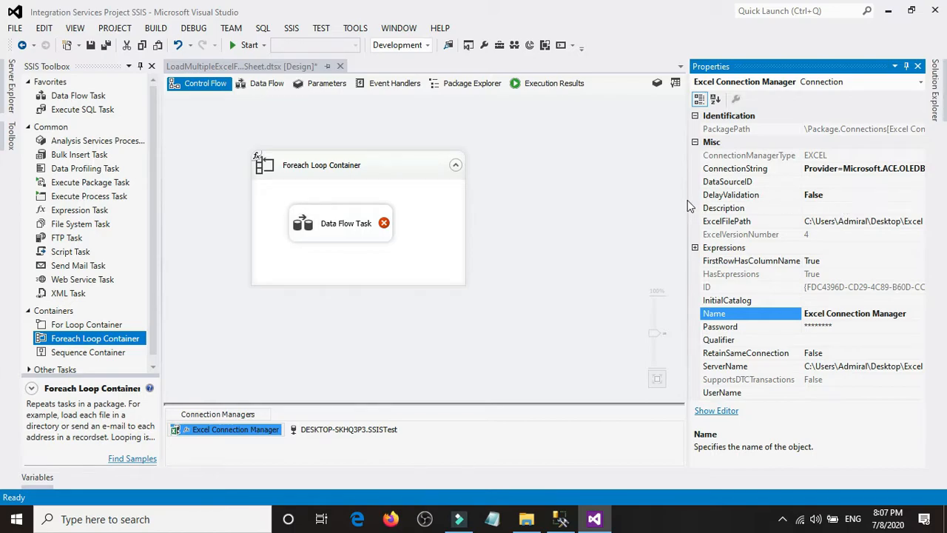
double_click(837, 197)
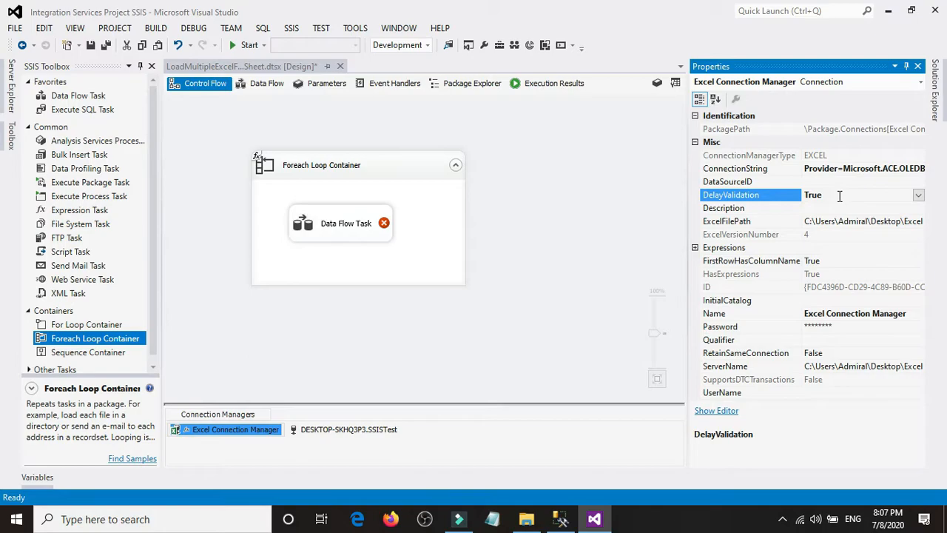
Step: Set DelayValidation to True for the Data Flow Task inside the Foreach Loop Container, and close its properties
left_click(580, 216)
mouse_move(354, 226)
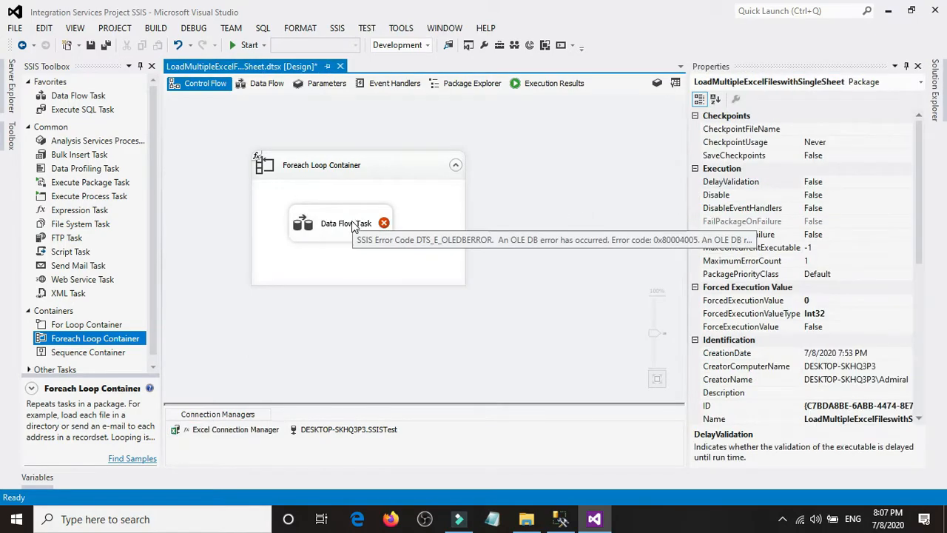
left_click(349, 222)
right_click(349, 222)
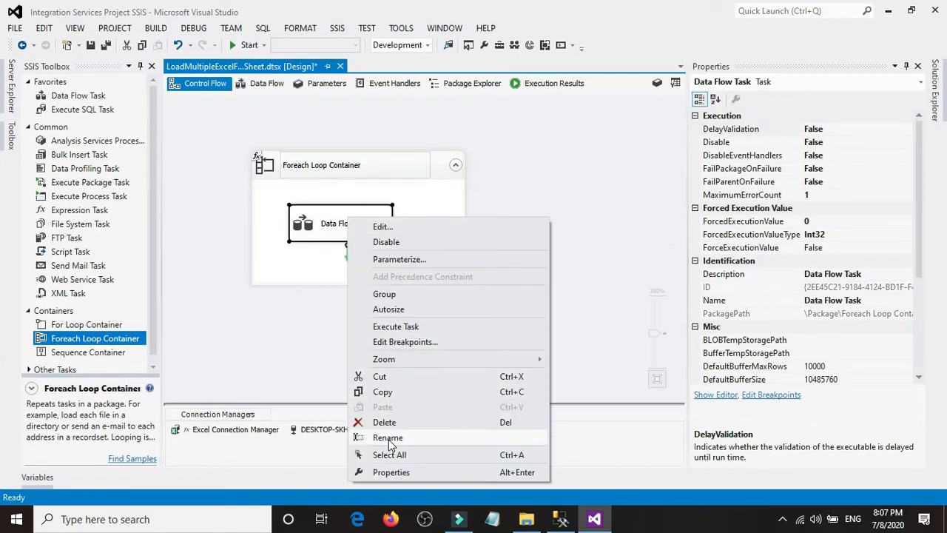
left_click(391, 472)
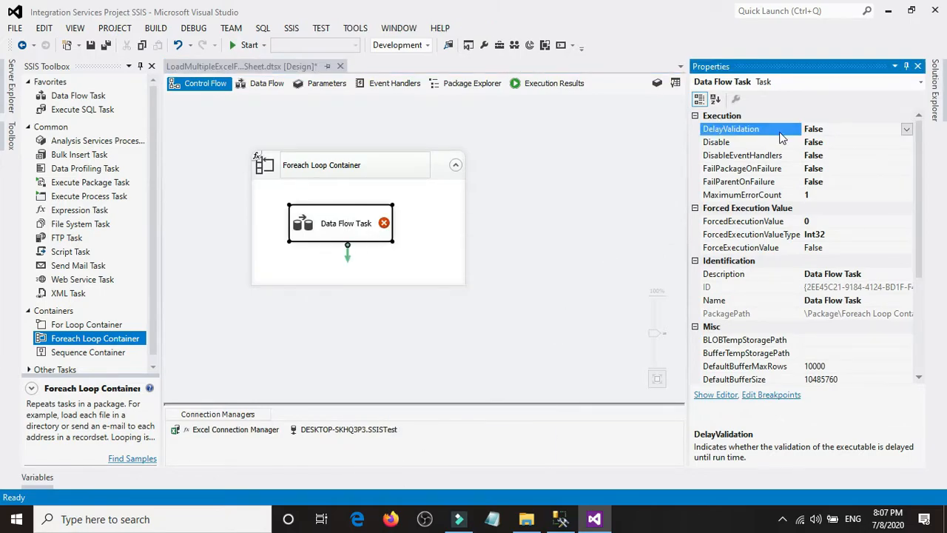
double_click(833, 131)
left_click(606, 157)
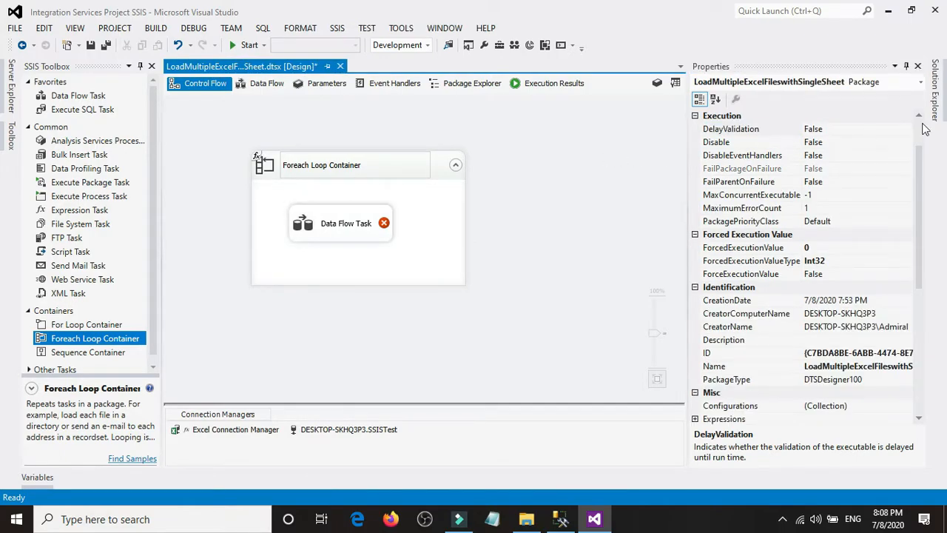
left_click(917, 66)
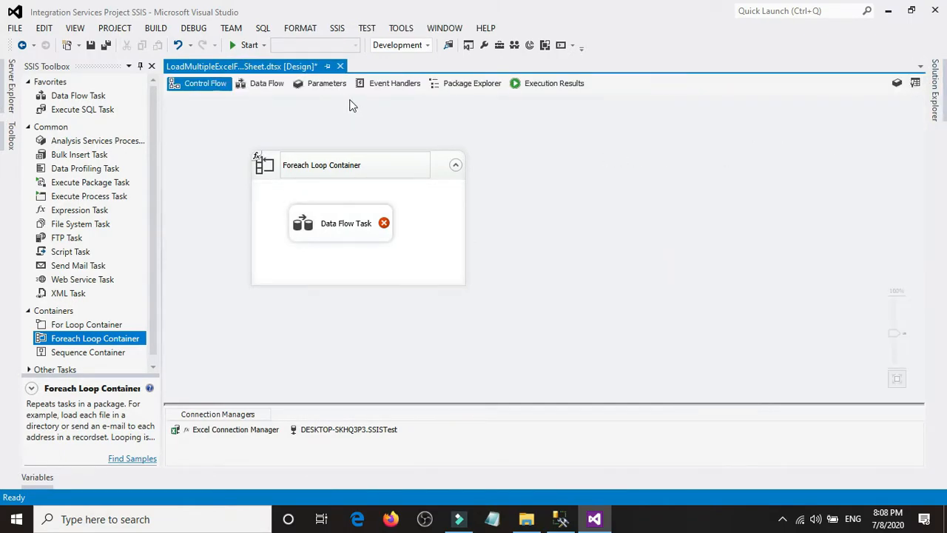
Step: Query dbo.Customers in SQL Server Management Studio, and run the SSIS package in Visual Studio, stopping debugging once it completes
left_click(560, 519)
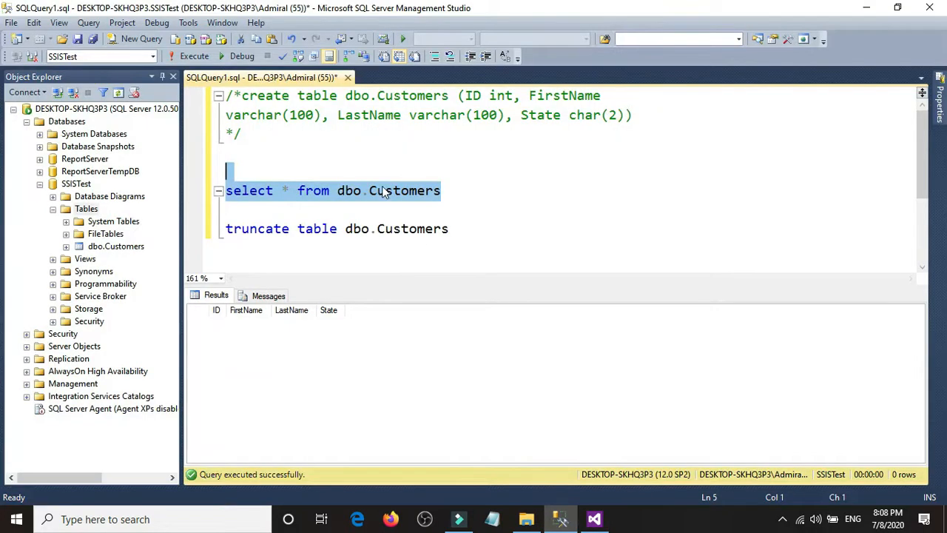
left_click(198, 62)
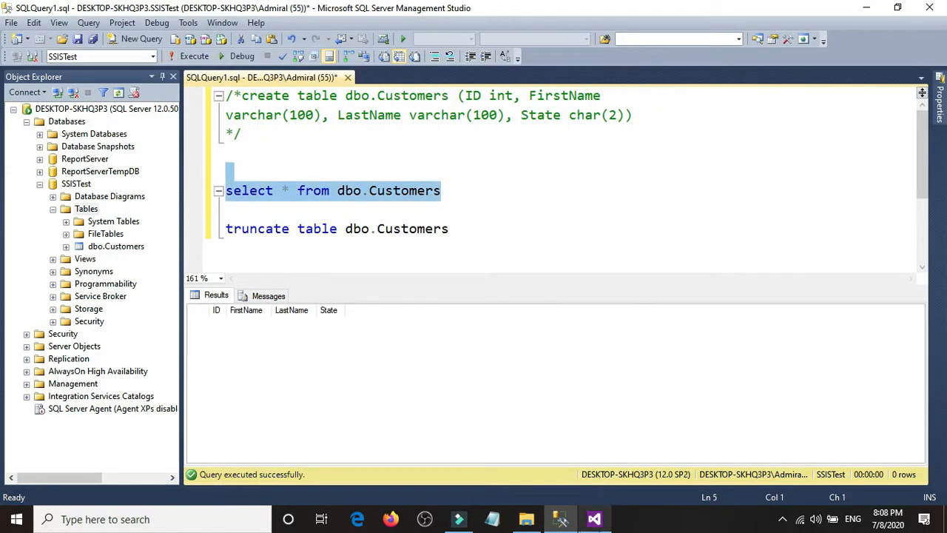
left_click(594, 519)
left_click(247, 46)
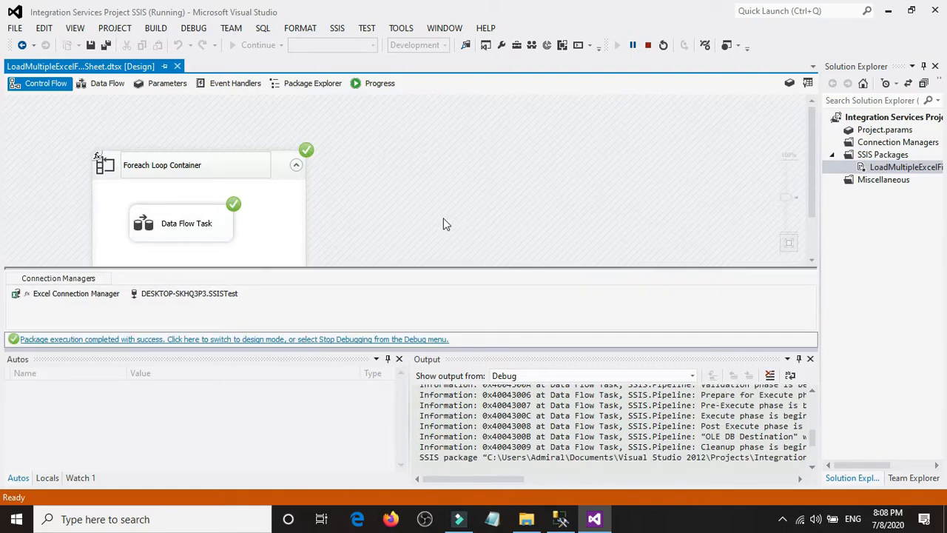
left_click(649, 46)
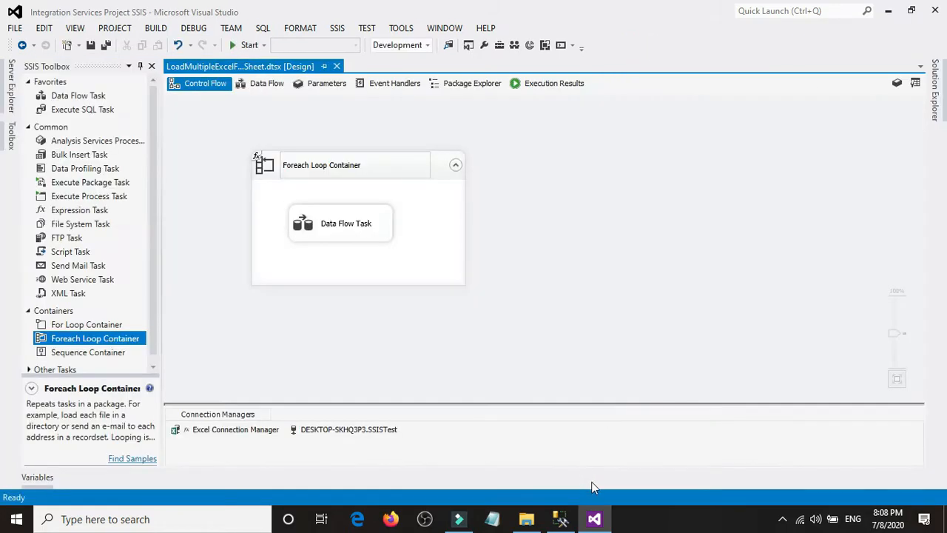
Step: Rerun select * from dbo.Customers in SQL Server Management Studio and compare the rows with the source Excel files in File Explorer
left_click(560, 518)
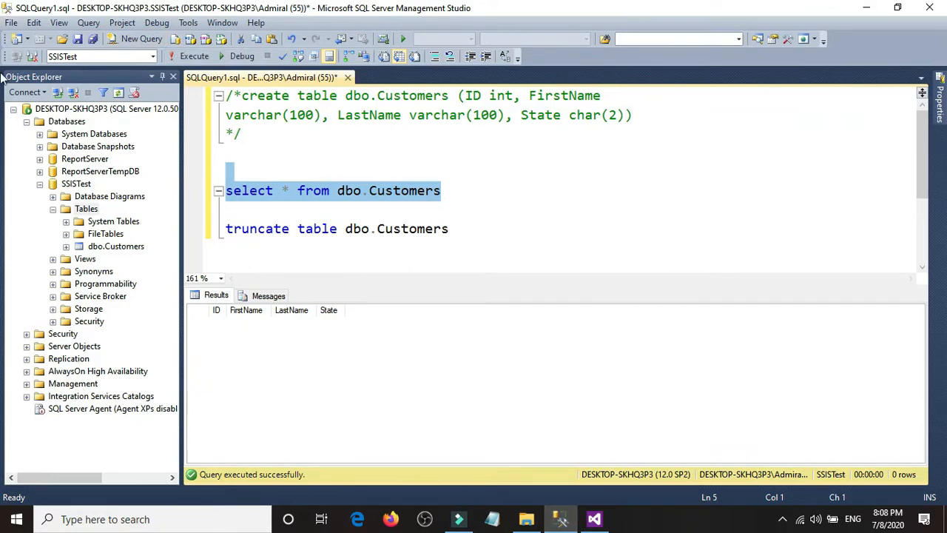
left_click(195, 57)
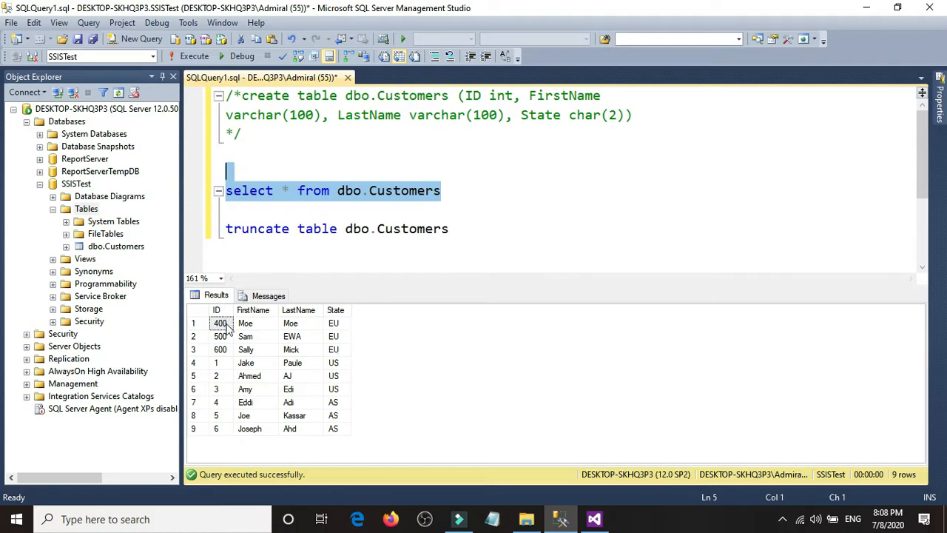
left_click(526, 519)
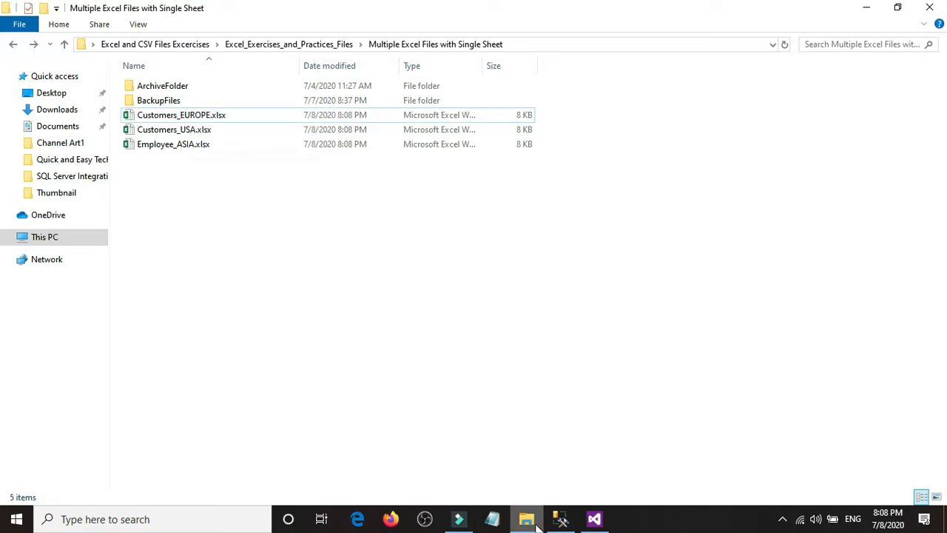
left_click(560, 519)
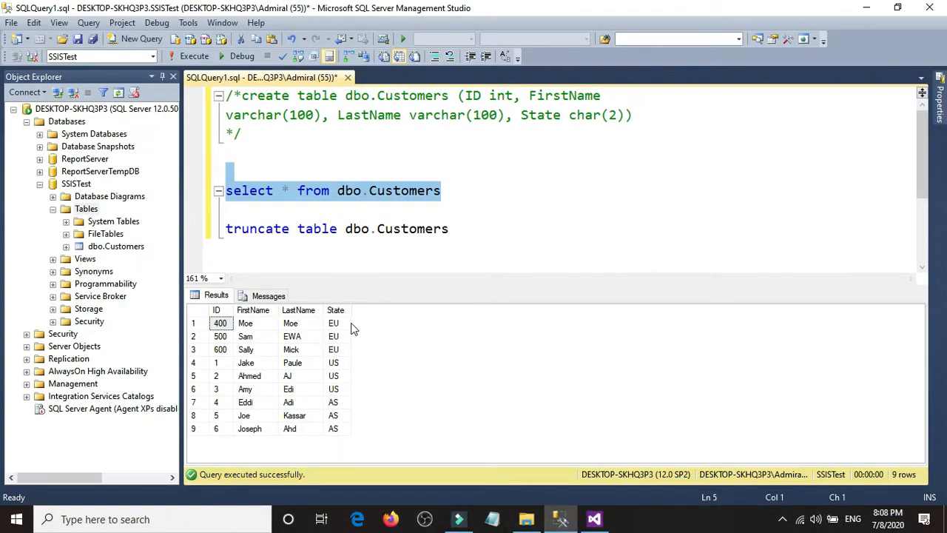
left_click(497, 214)
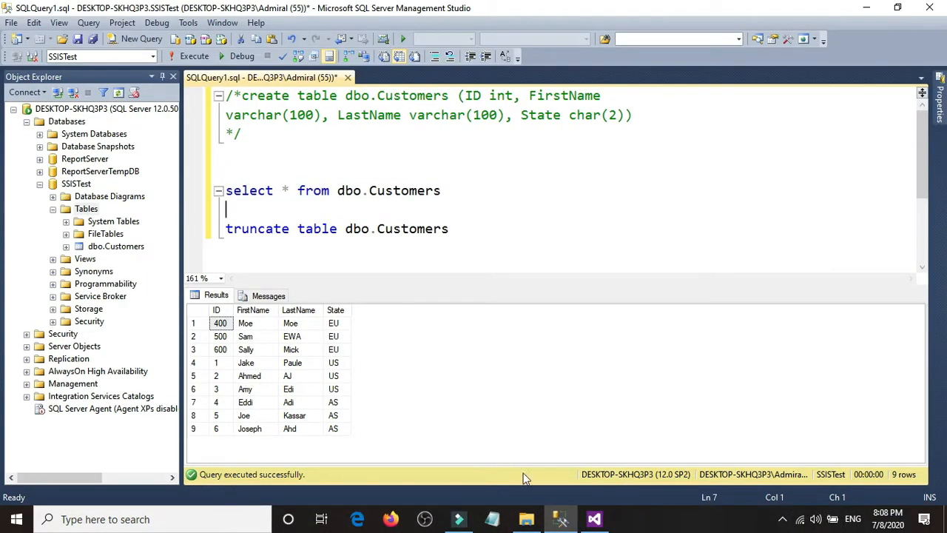
Step: Switch back to Visual Studio and shift the Data Flow Task slightly within the Foreach Loop Container
left_click(562, 520)
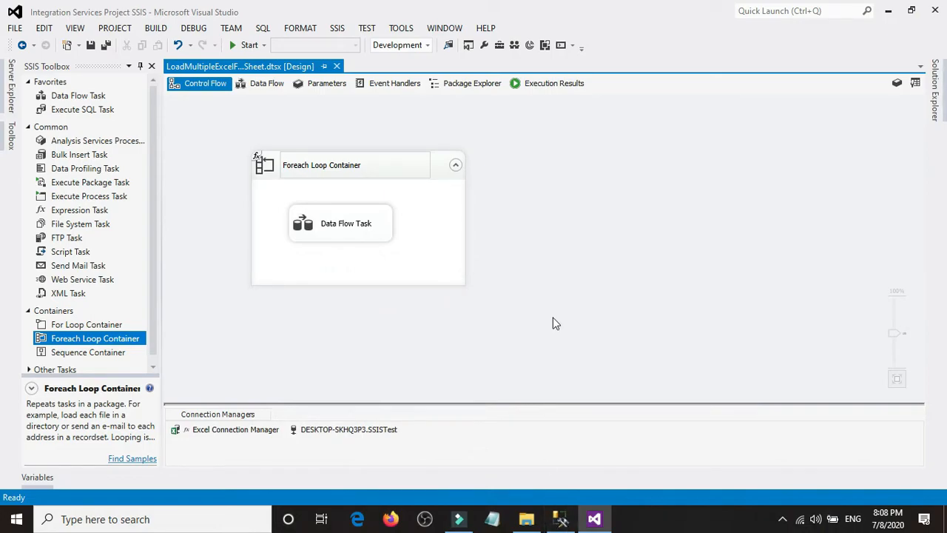
mouse_move(344, 227)
left_mouse_down()
mouse_move(351, 233)
mouse_move(357, 219)
left_mouse_up()
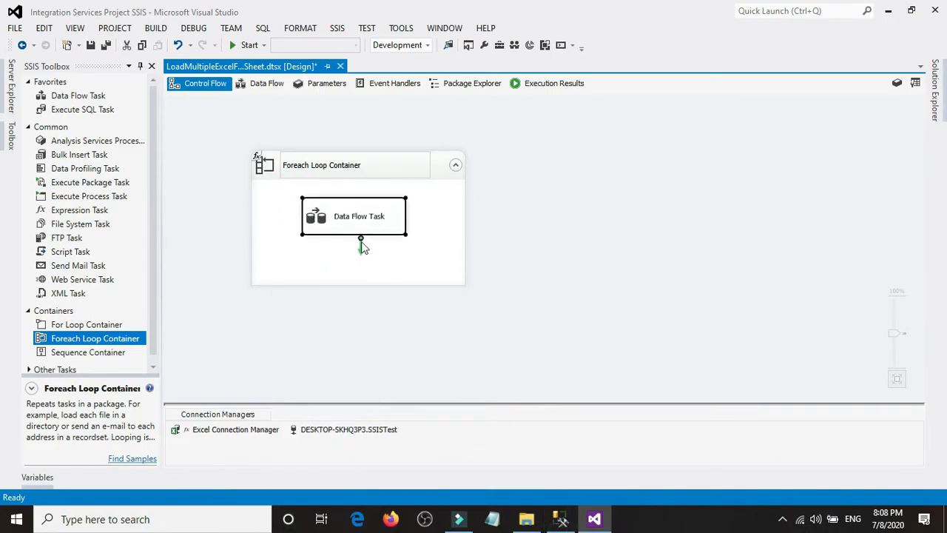
left_click(408, 268)
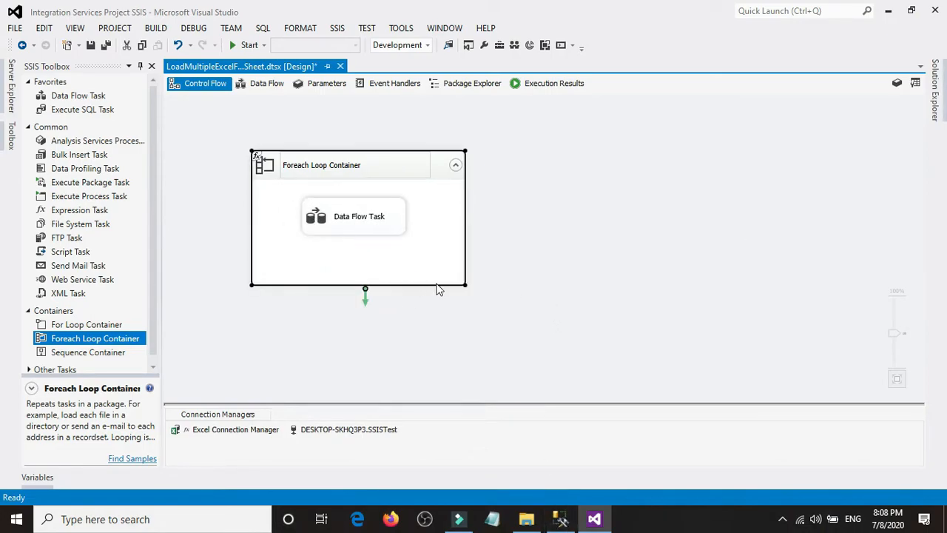
Step: Truncate the dbo.Customers table in SQL Server Management Studio and rerun select * from dbo.Customers
left_click(526, 520)
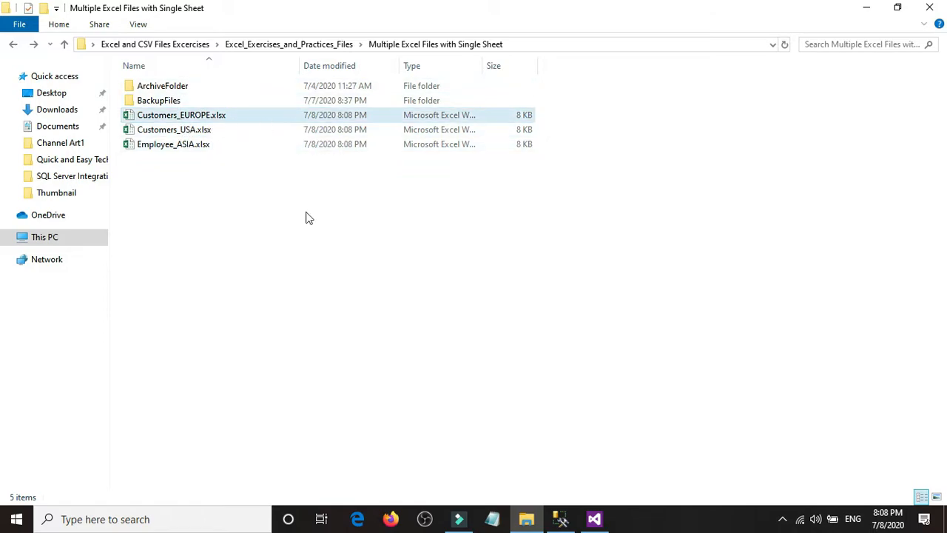
left_click(560, 516)
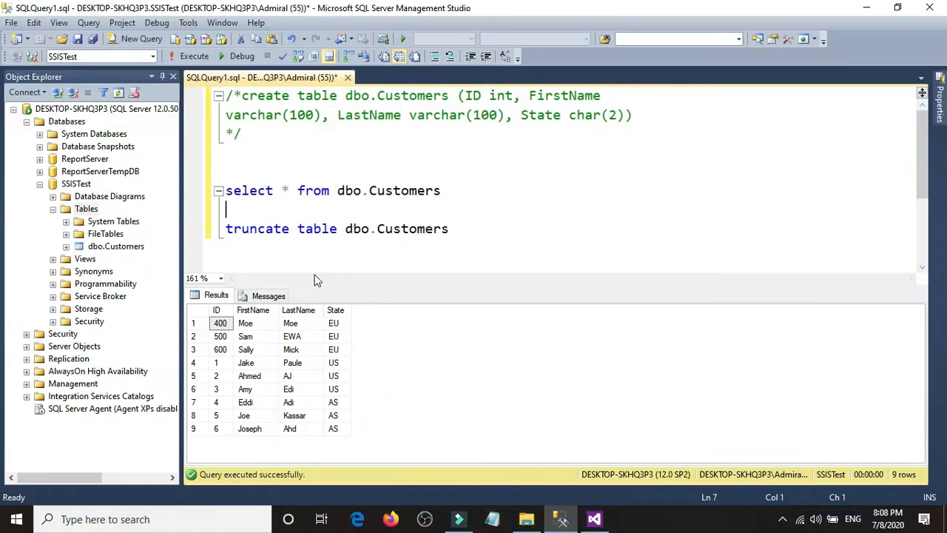
left_click(471, 194)
left_click(198, 58)
left_click_drag(442, 191, 170, 198)
left_click(181, 58)
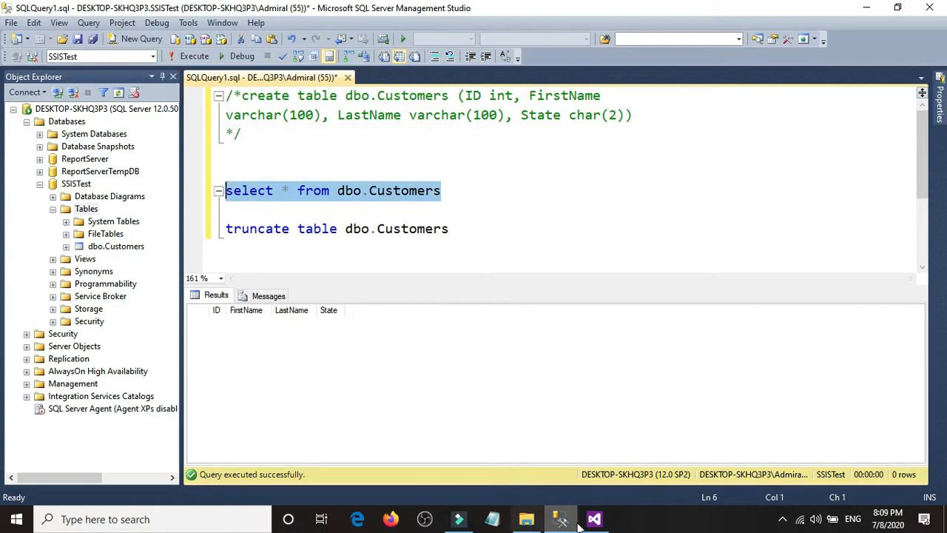
Step: In Visual Studio, enlarge the Foreach Loop Container to make room below the Data Flow Task, and widen that task
left_click(596, 519)
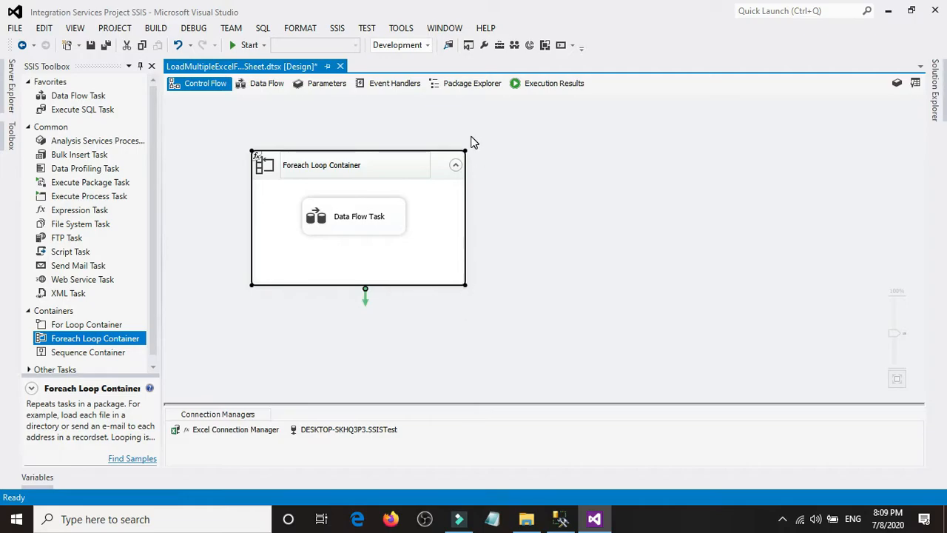
left_click(221, 146)
left_click(295, 239)
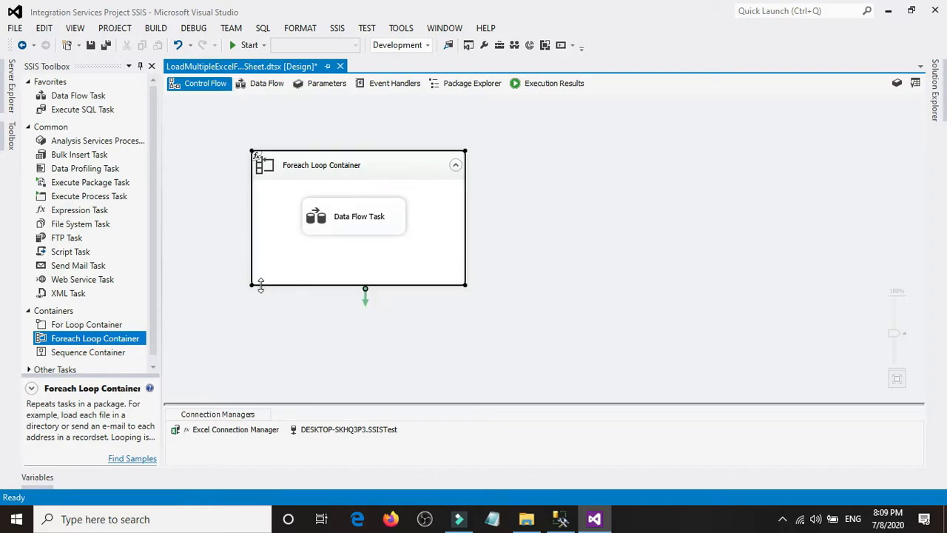
left_click_drag(254, 283, 206, 338)
left_click(341, 225)
left_click_drag(359, 234, 395, 239)
left_click(528, 235)
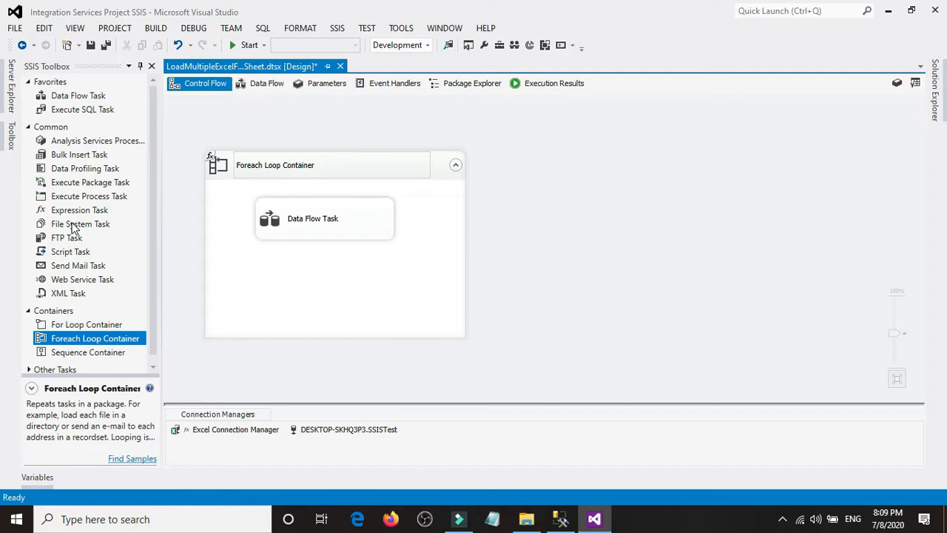
Step: Add a File System Task below the Data Flow Task in the Foreach Loop Container and connect the Data Flow Task to it
left_click_drag(73, 226, 277, 294)
left_click(299, 274)
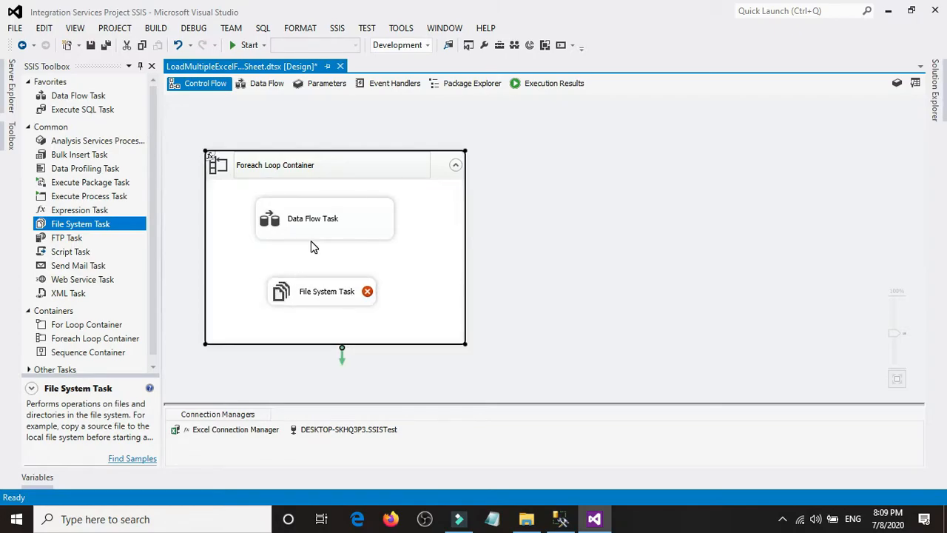
left_click(318, 235)
left_click_drag(330, 251, 326, 291)
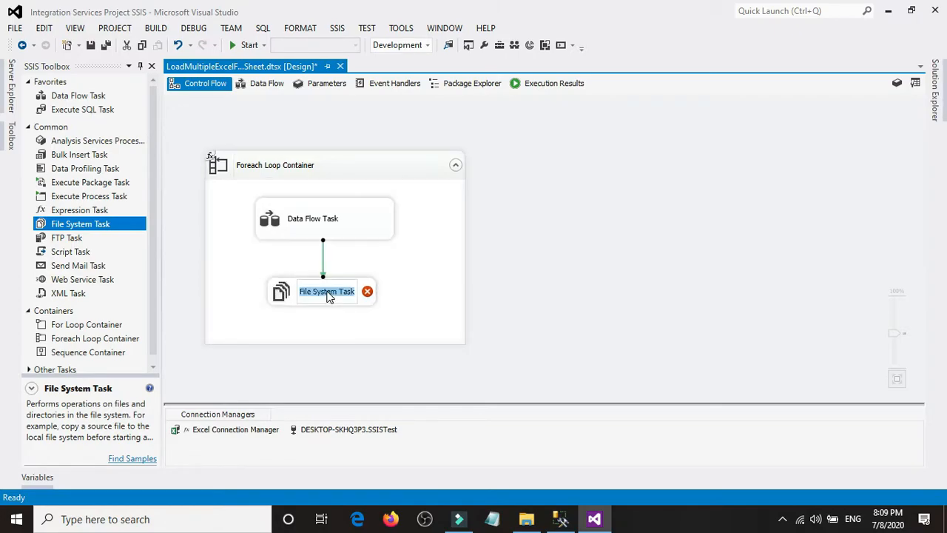
left_click(268, 274)
Step: Open the File System Task for editing and set its operation to Rename file
double_click(302, 292)
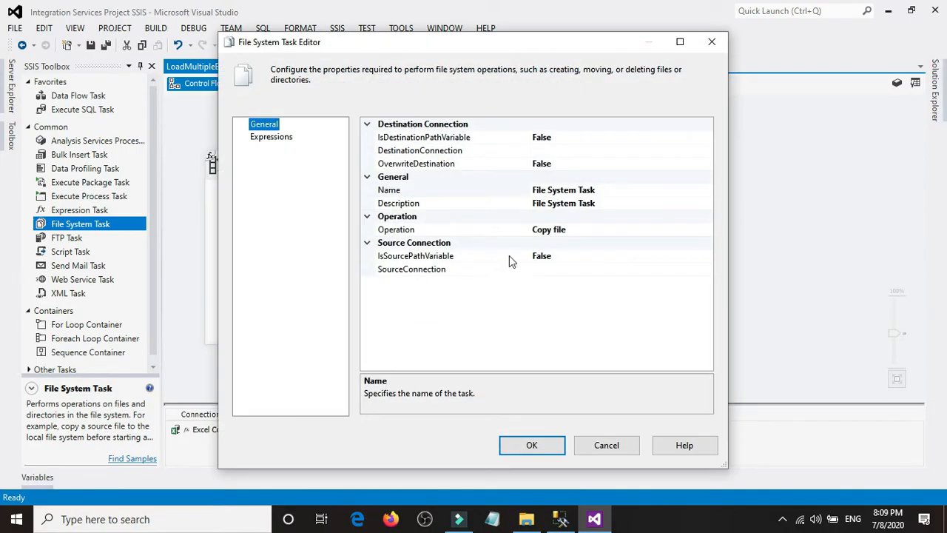
left_click(588, 232)
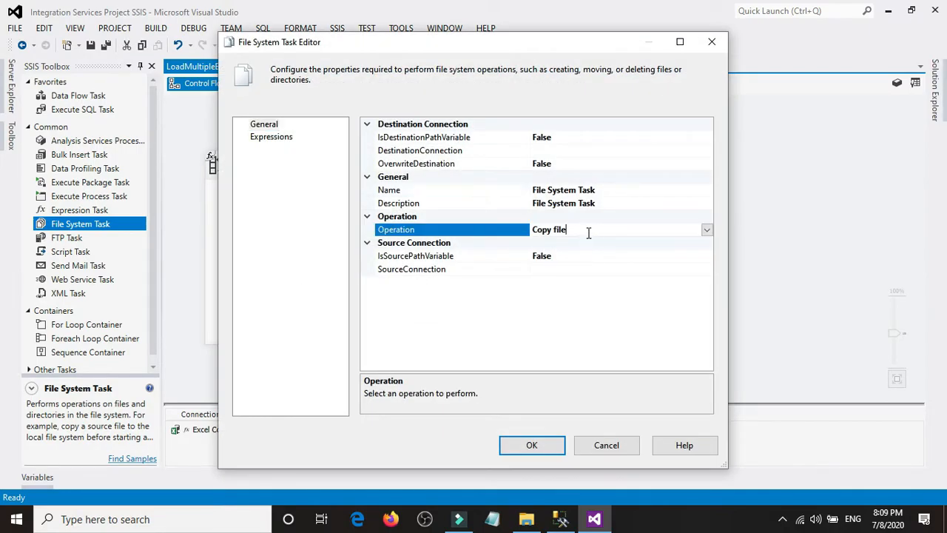
left_click(707, 230)
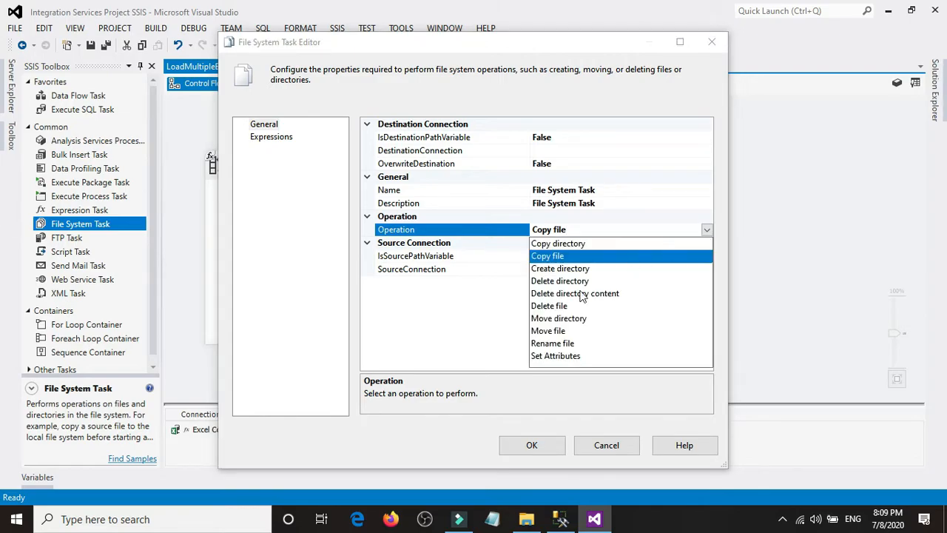
left_click(555, 343)
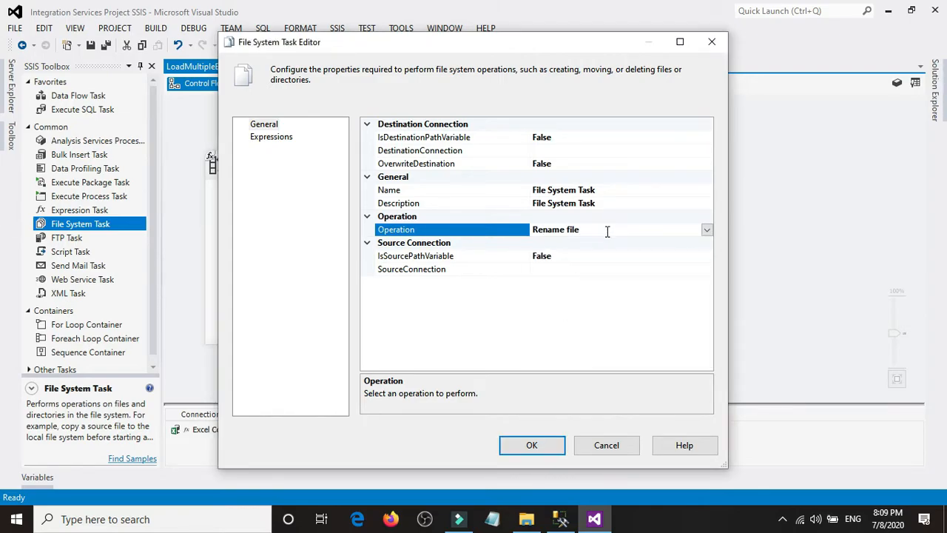
left_click(707, 230)
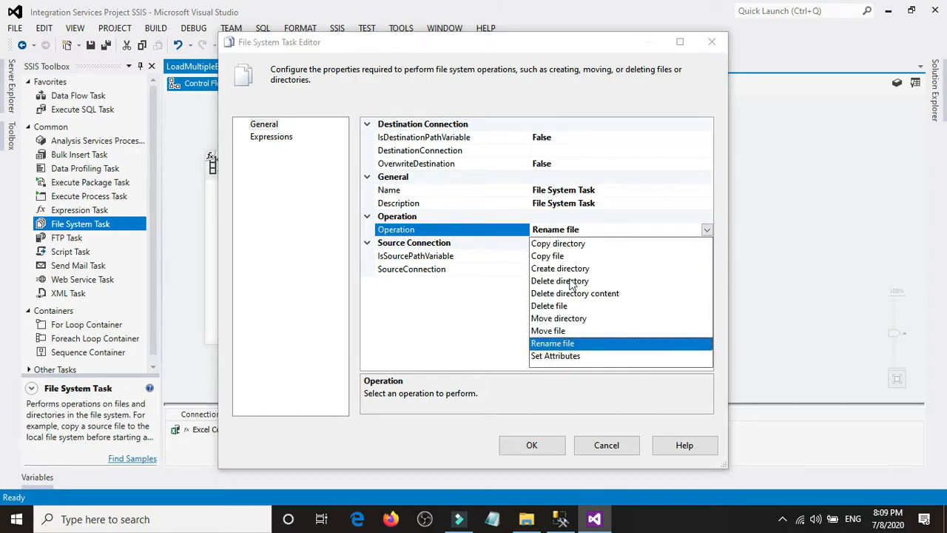
left_click(553, 344)
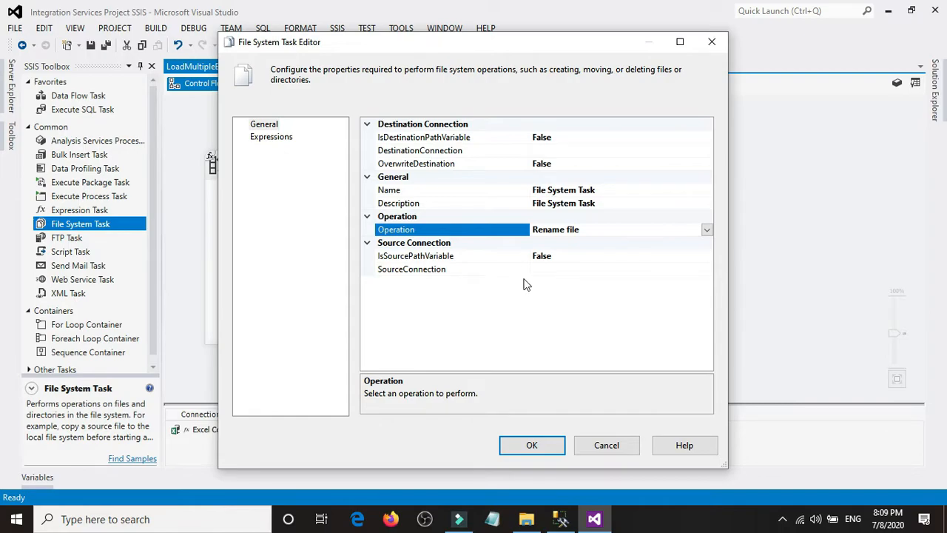
left_click(526, 519)
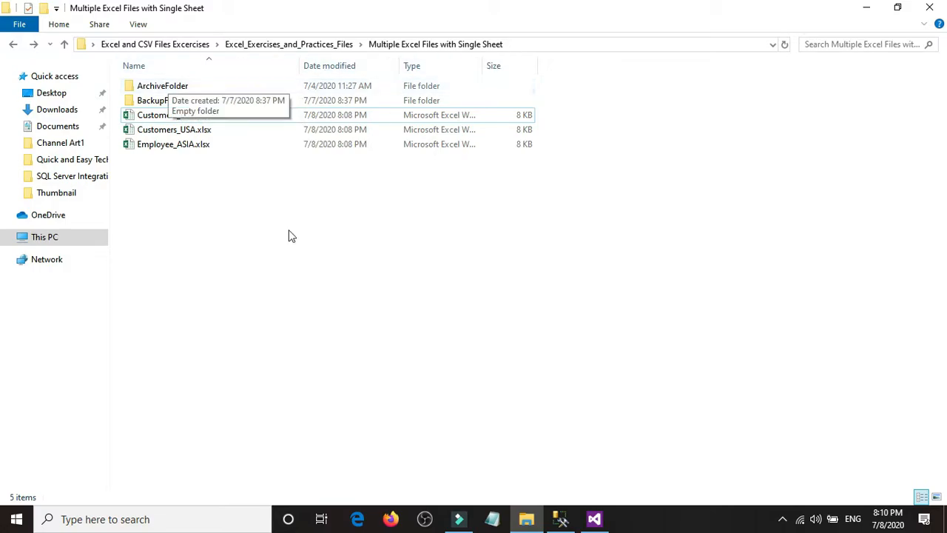
left_click(535, 515)
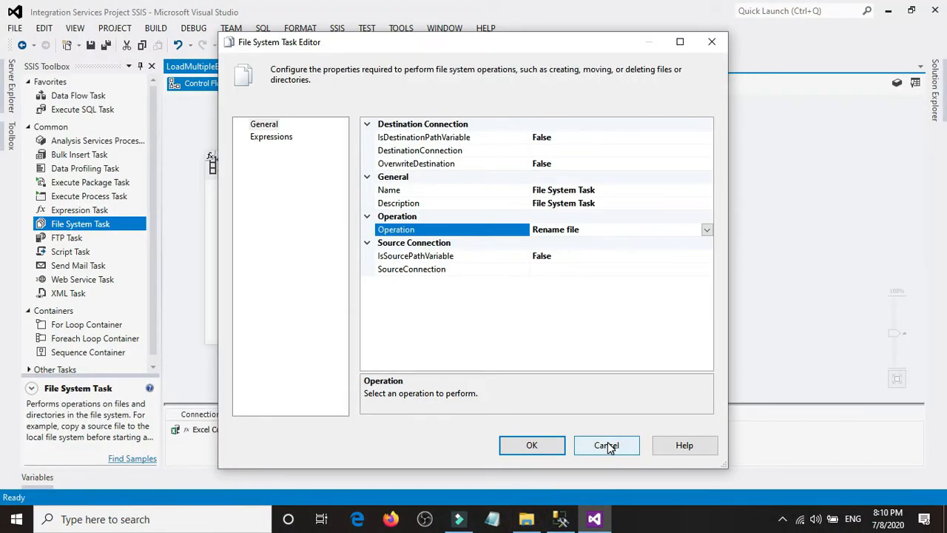
left_click(600, 272)
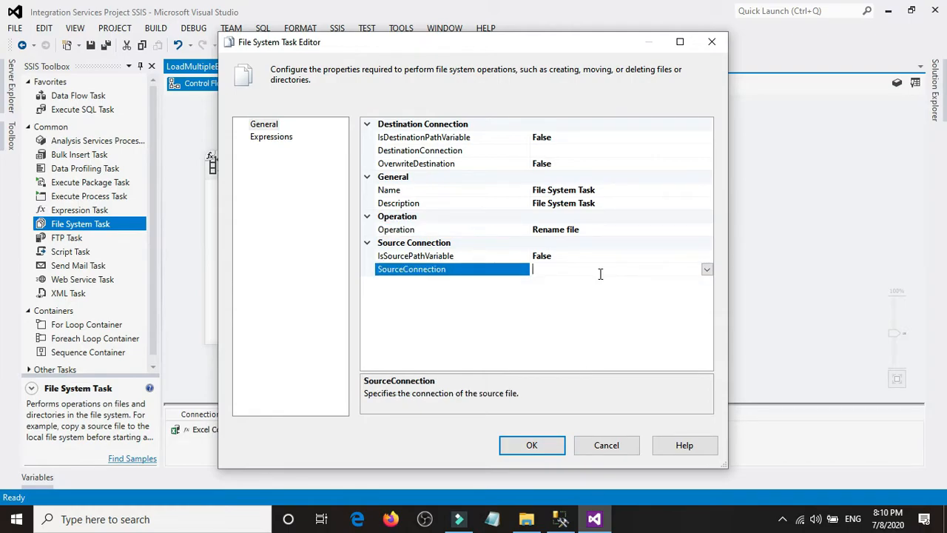
left_click(707, 271)
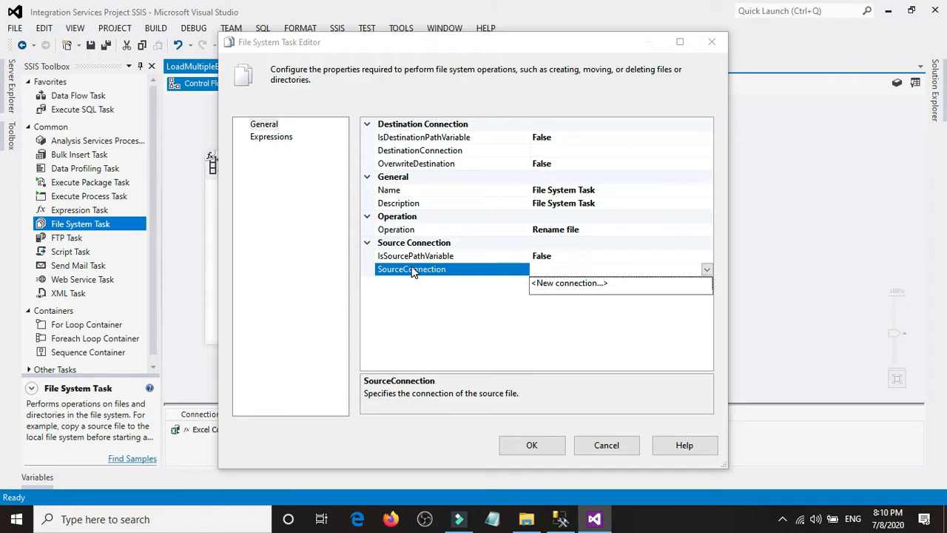
left_click(608, 299)
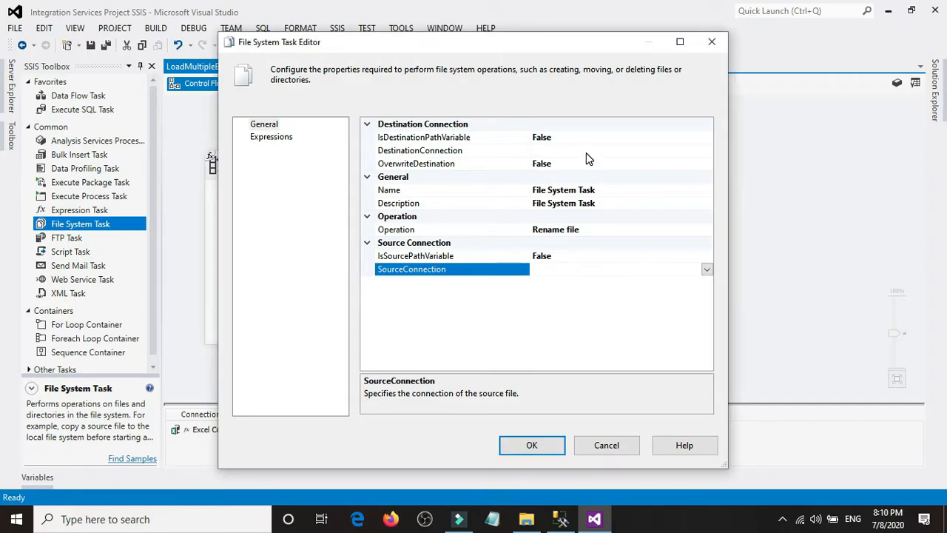
left_click(590, 153)
left_click(707, 150)
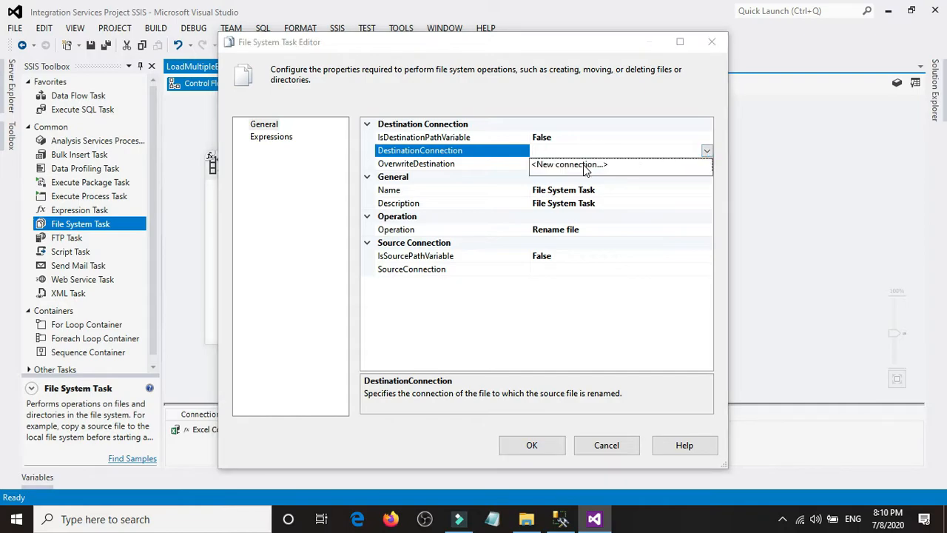
left_click(592, 363)
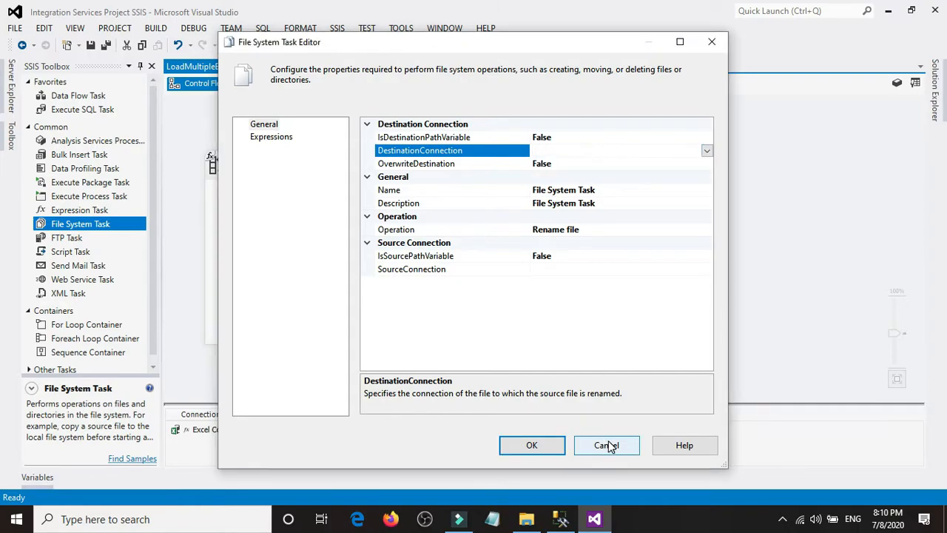
left_click(606, 445)
Step: Add a package variable named ArchiveFile with the String data type
right_click(541, 204)
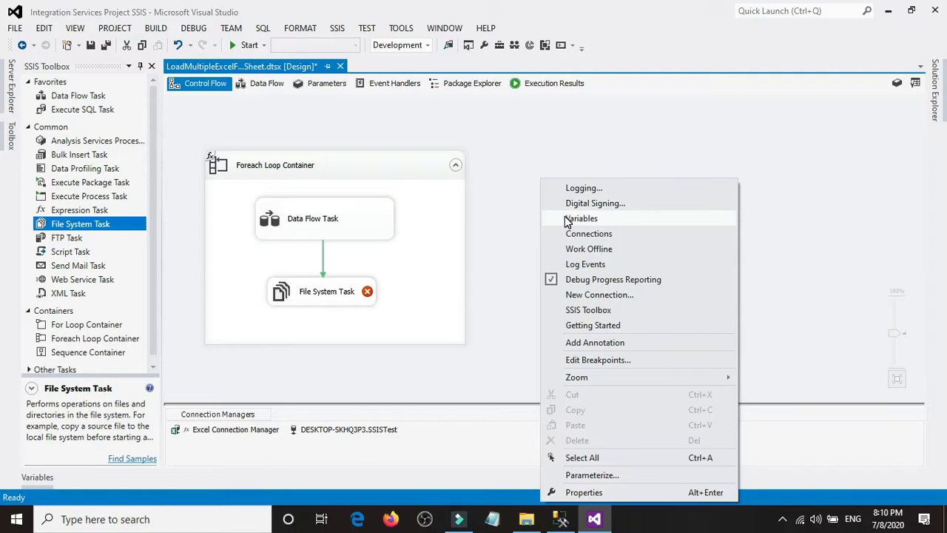
left_click(567, 219)
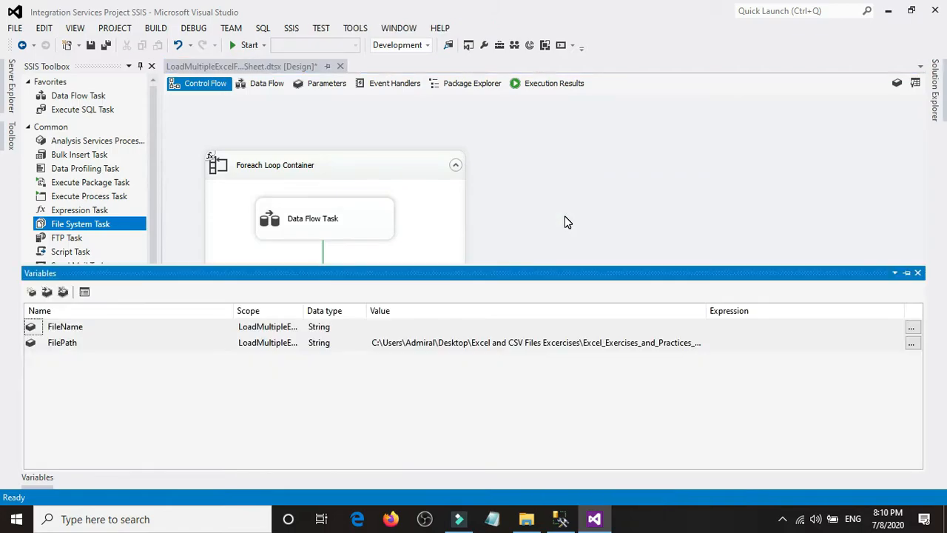
left_click(31, 292)
type("ArchiveFile")
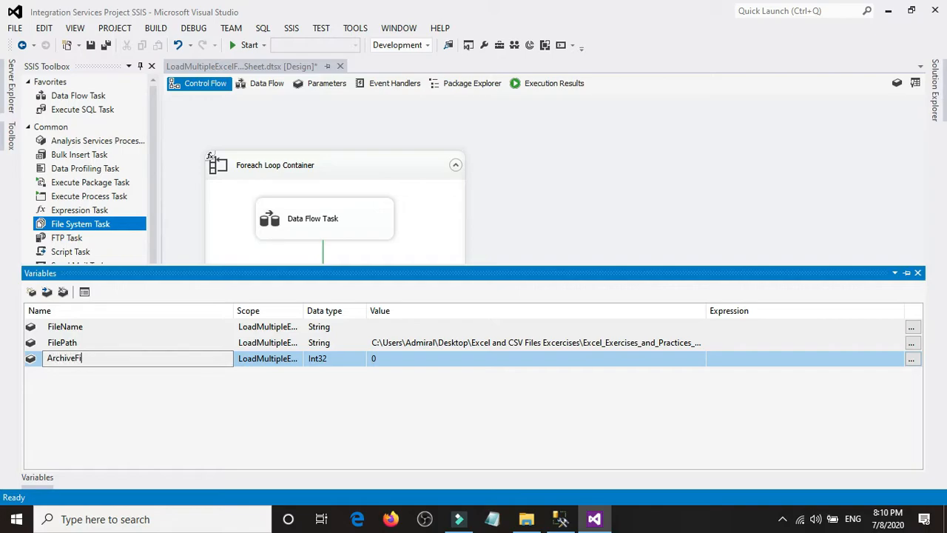
left_click(322, 361)
key("s")
key("s")
key("s")
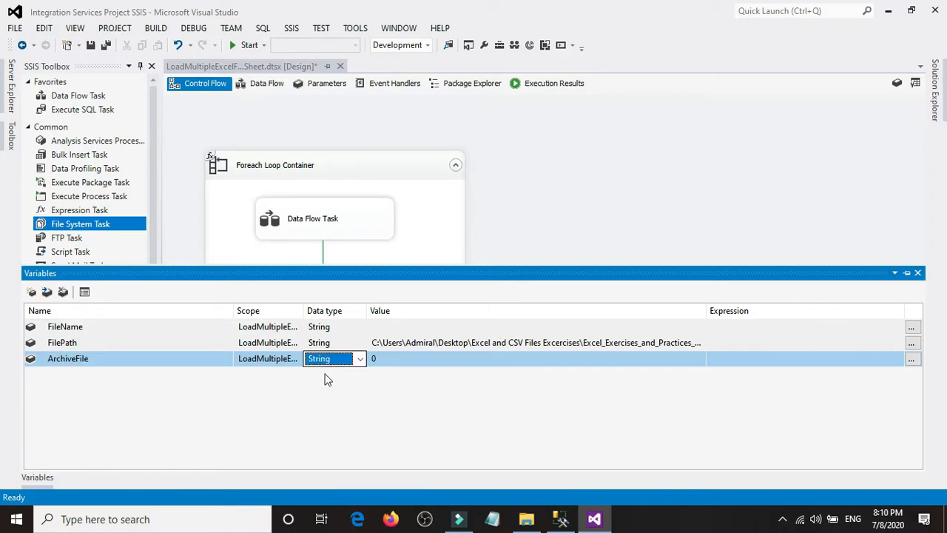
Step: Copy the full path of ArchiveFolder from File Explorer and paste it as the ArchiveFile variable's value in Visual Studio
left_click(526, 518)
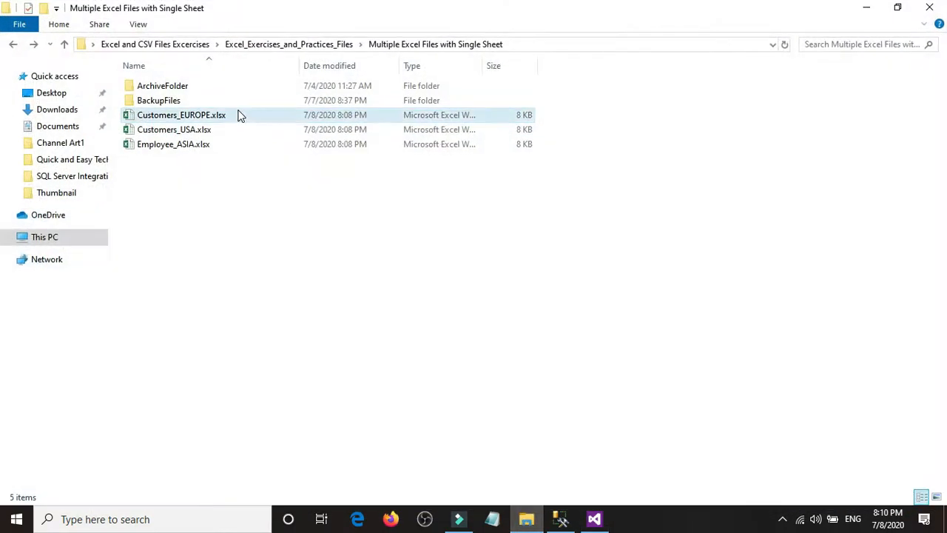
double_click(163, 85)
left_click(584, 46)
right_click(583, 46)
left_click(615, 92)
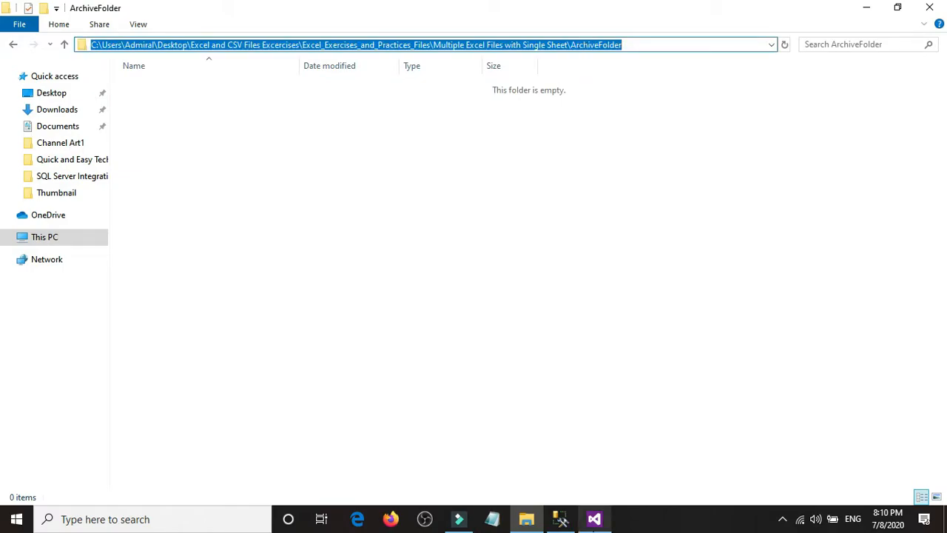
left_click(594, 519)
left_click(454, 360)
right_click(450, 360)
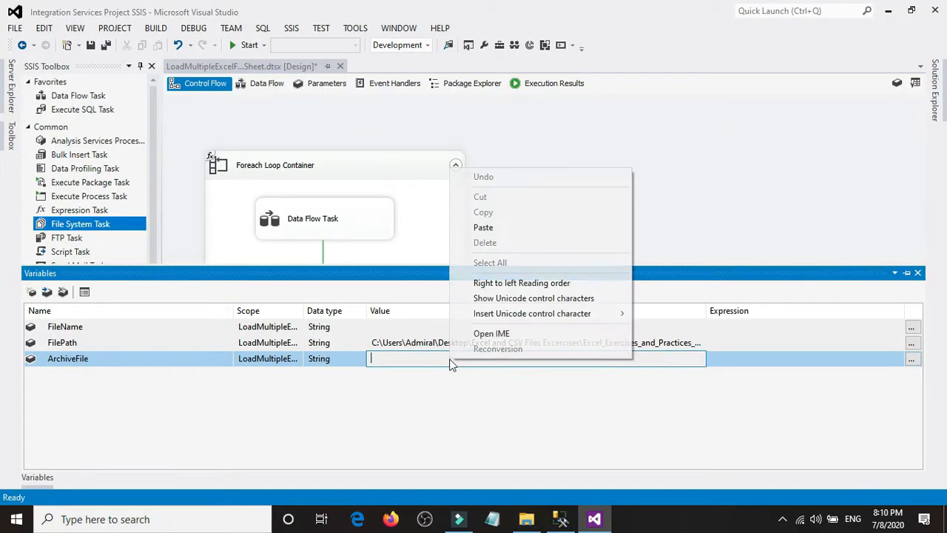
left_click(508, 230)
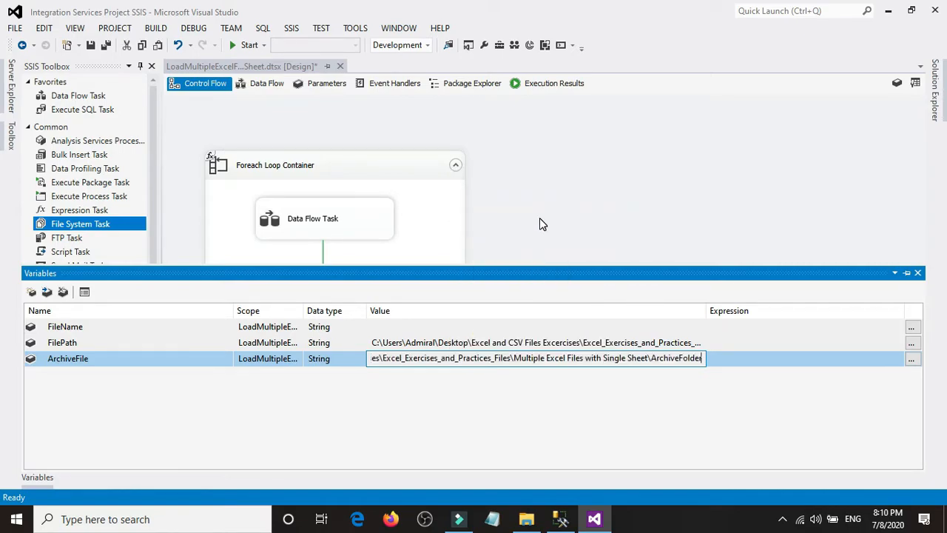
left_click(540, 227)
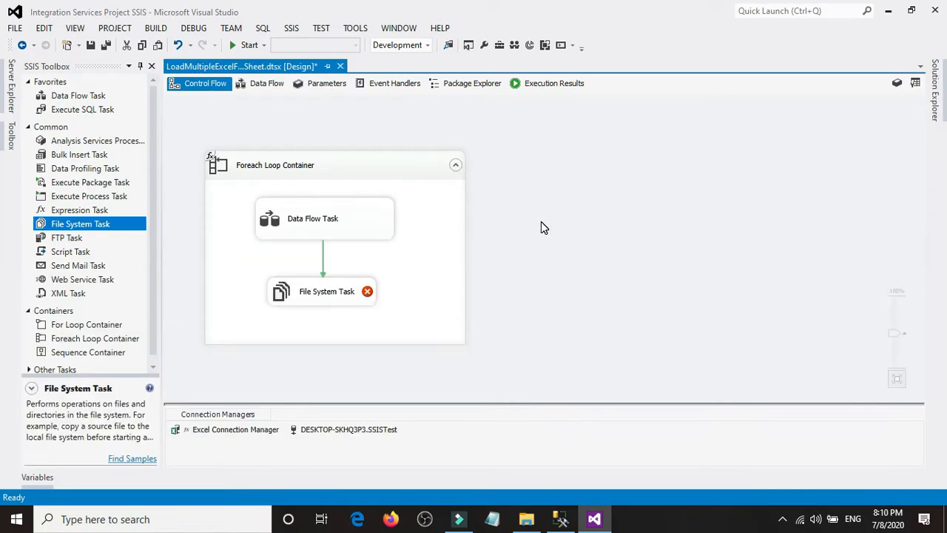
double_click(347, 293)
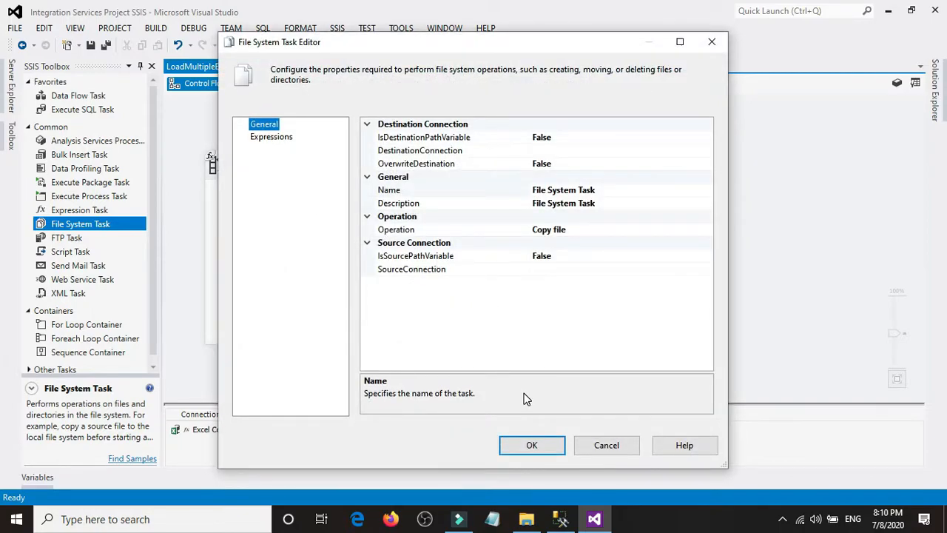
left_click(613, 449)
Step: Add a package variable named FullFilePath with the String data type
right_click(704, 241)
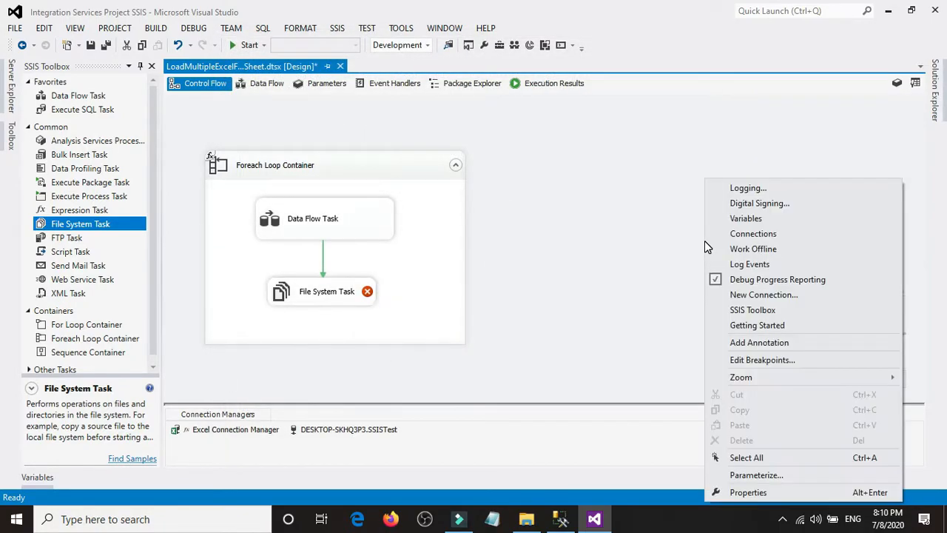
left_click(710, 218)
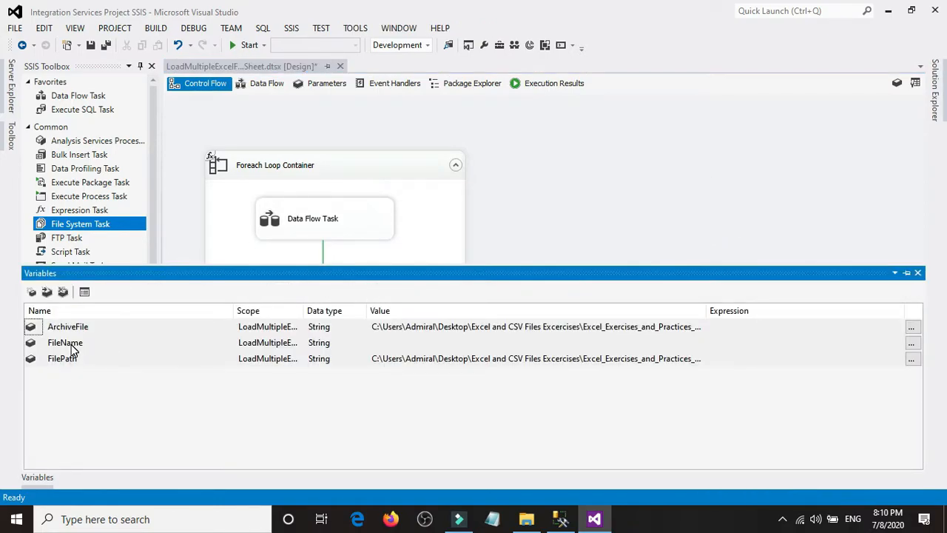
left_click(32, 292)
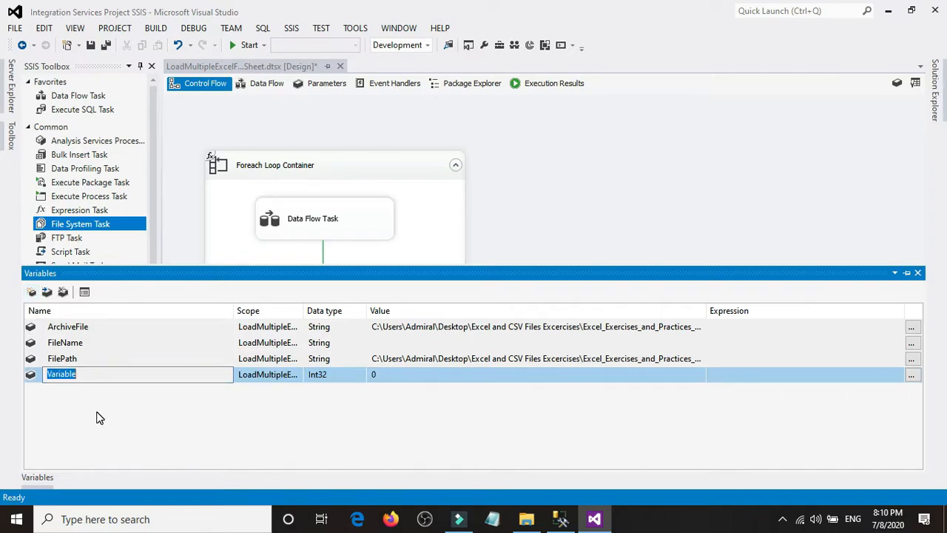
type("F")
left_click(343, 375)
key("s")
key("s")
key("s")
left_click(473, 378)
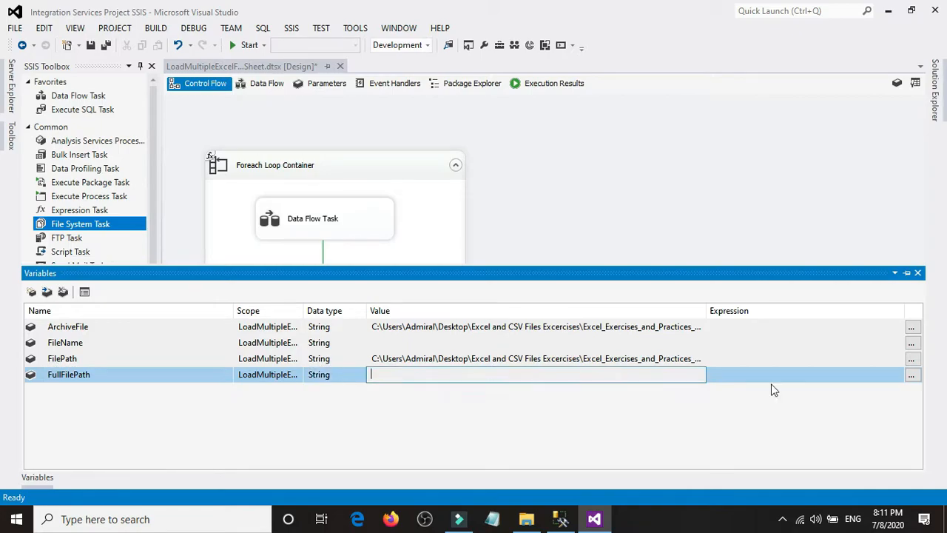
Step: Set the FullFilePath variable's expression to @[User::FilePath]+"\\"+ @[User::FileName] and evaluate it before accepting
left_click(911, 375)
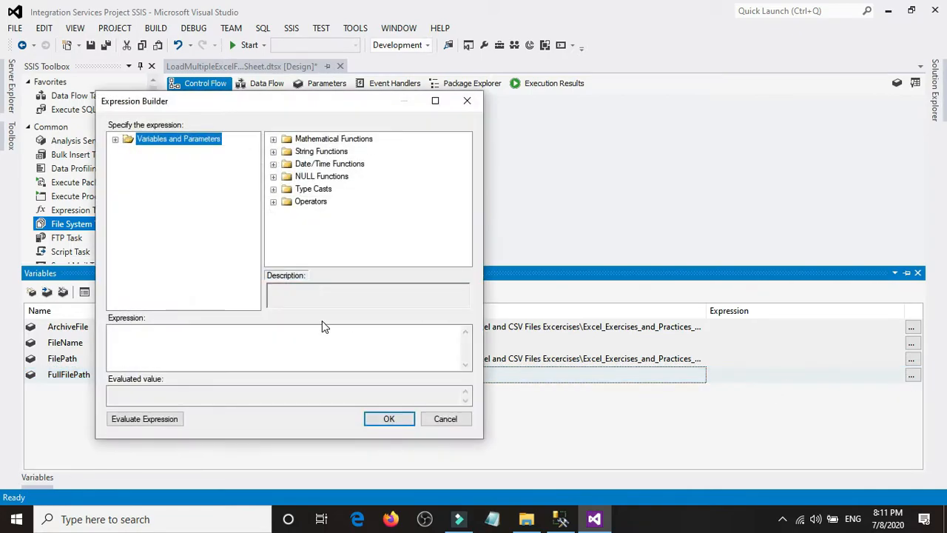
double_click(159, 141)
left_click_drag(173, 189, 145, 347)
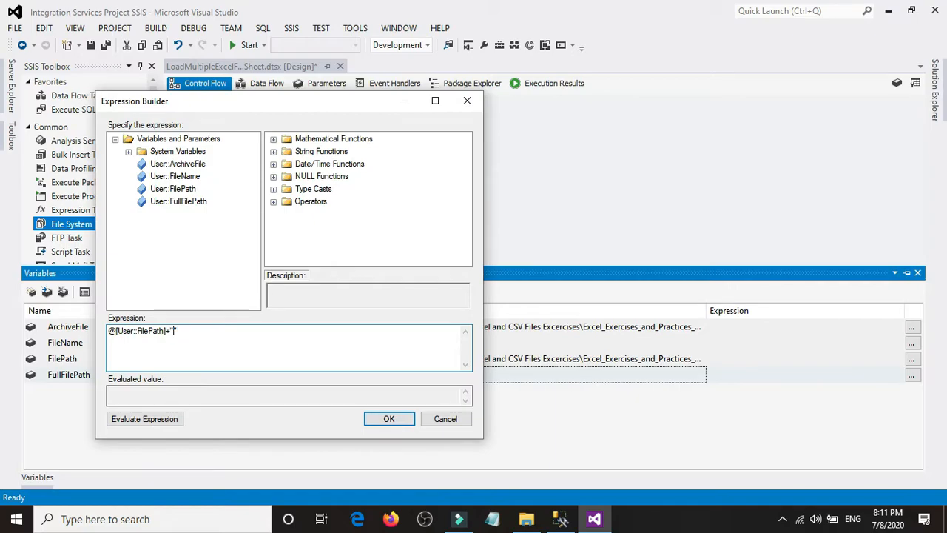
type("+\"\\\\\"+")
left_click_drag(177, 176, 226, 341)
left_click(152, 420)
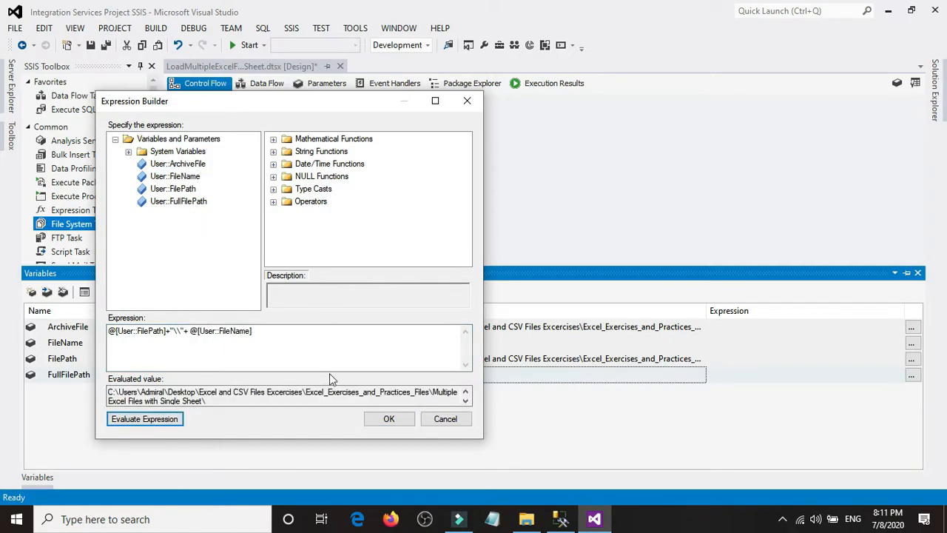
left_click(384, 419)
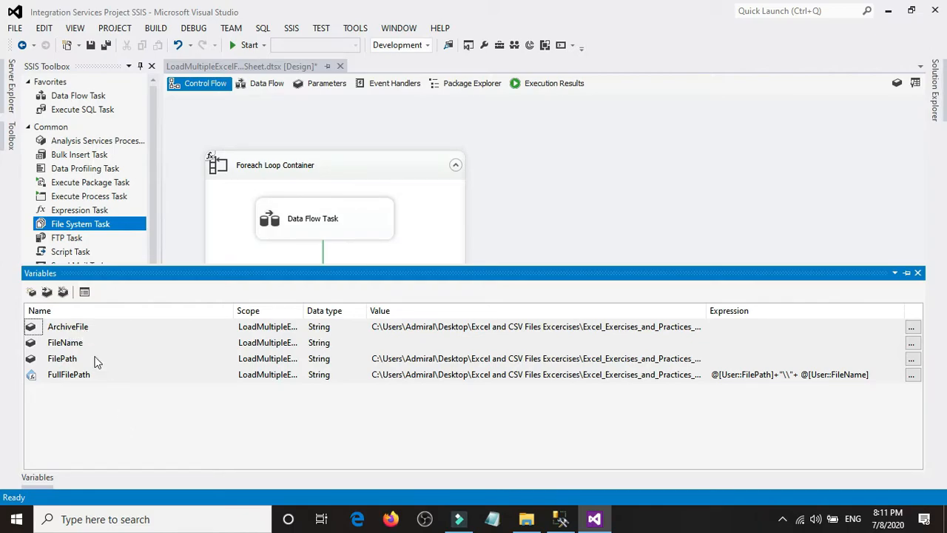
Step: Add a package variable named FullArchiveFile with the String data type
left_click(32, 293)
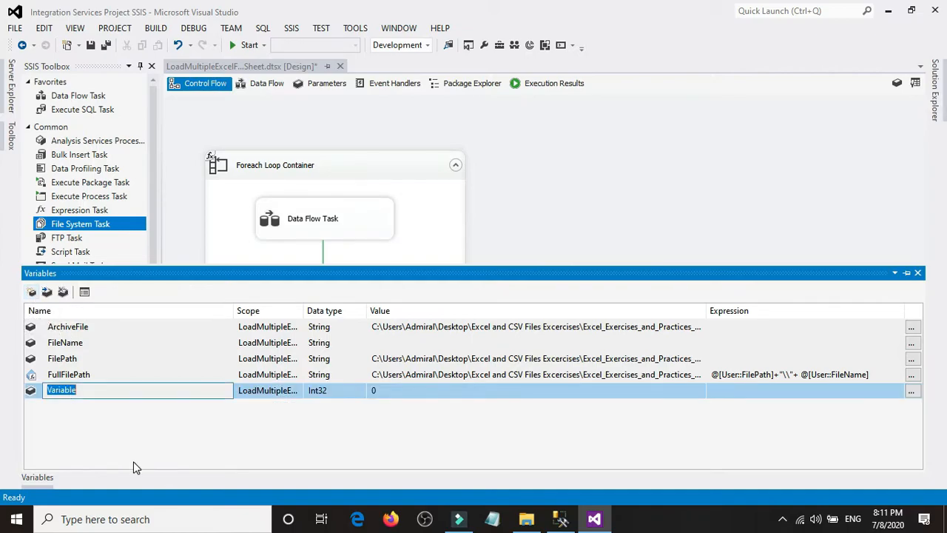
type("FullArchiveFi")
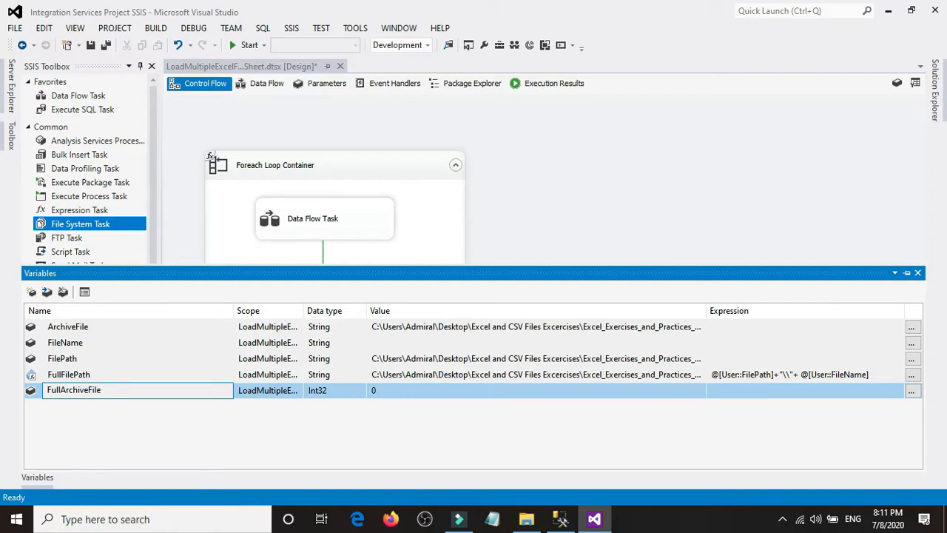
left_click(346, 390)
key("s")
key("s")
key("s")
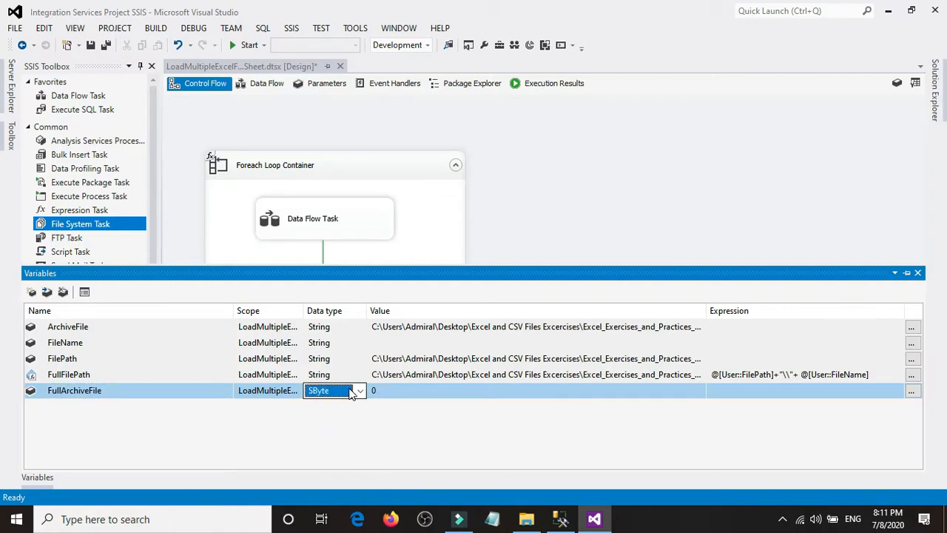
key("Return")
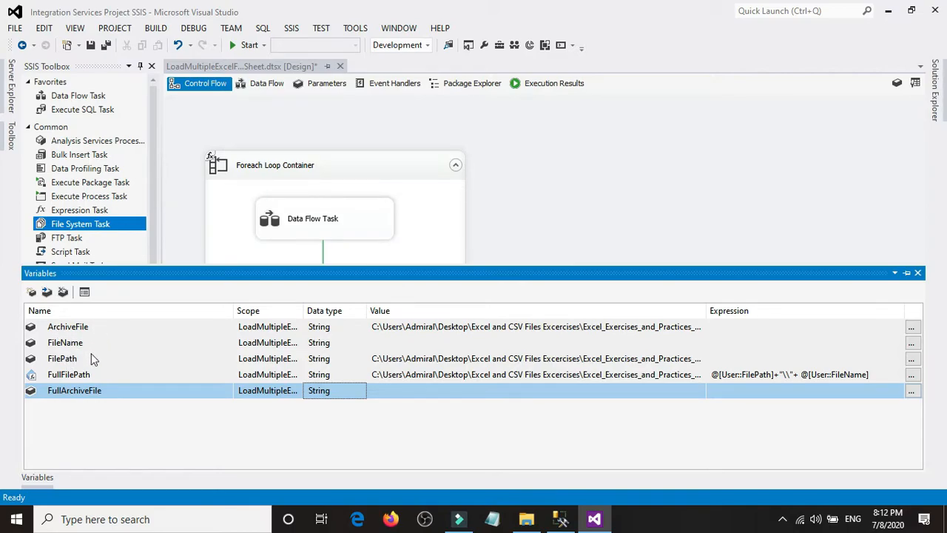
left_click(911, 391)
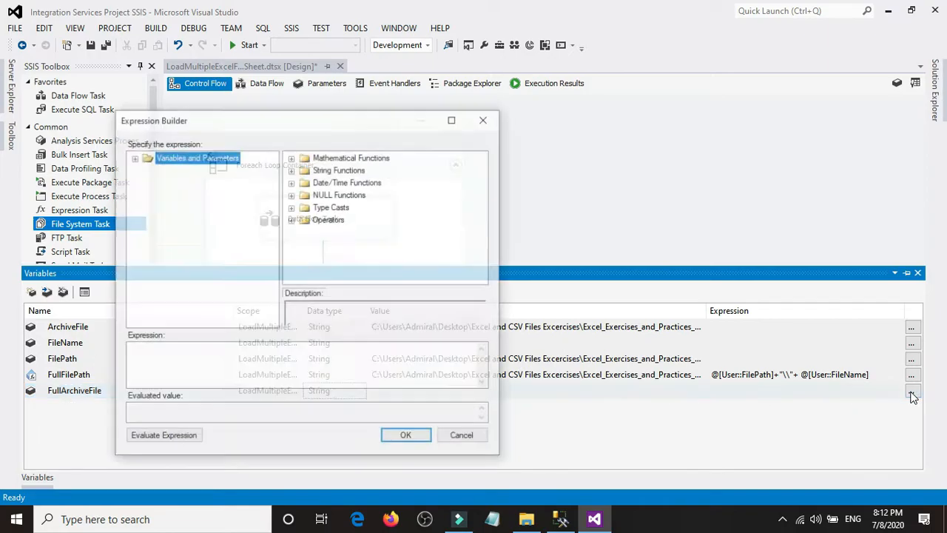
double_click(238, 161)
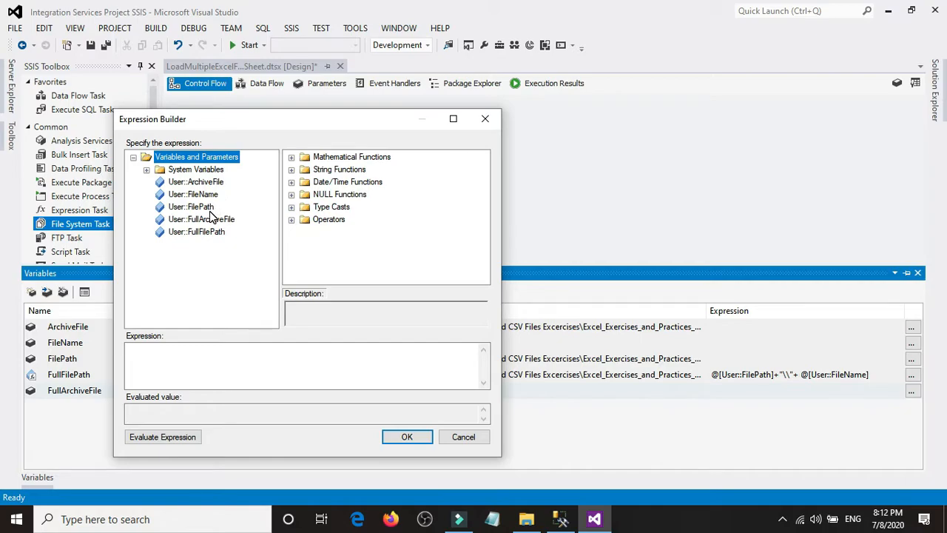
left_click(208, 183)
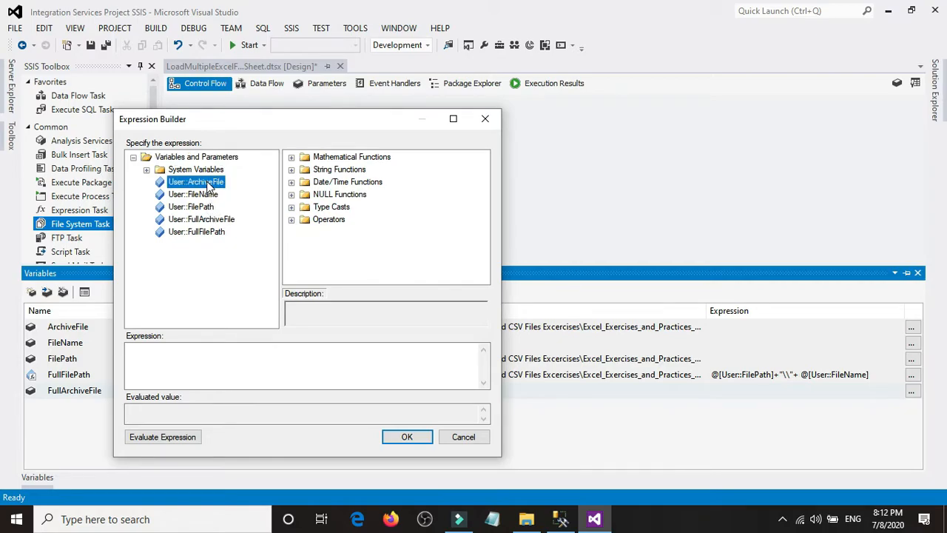
left_click_drag(209, 186, 226, 364)
left_click_drag(215, 370, 215, 370)
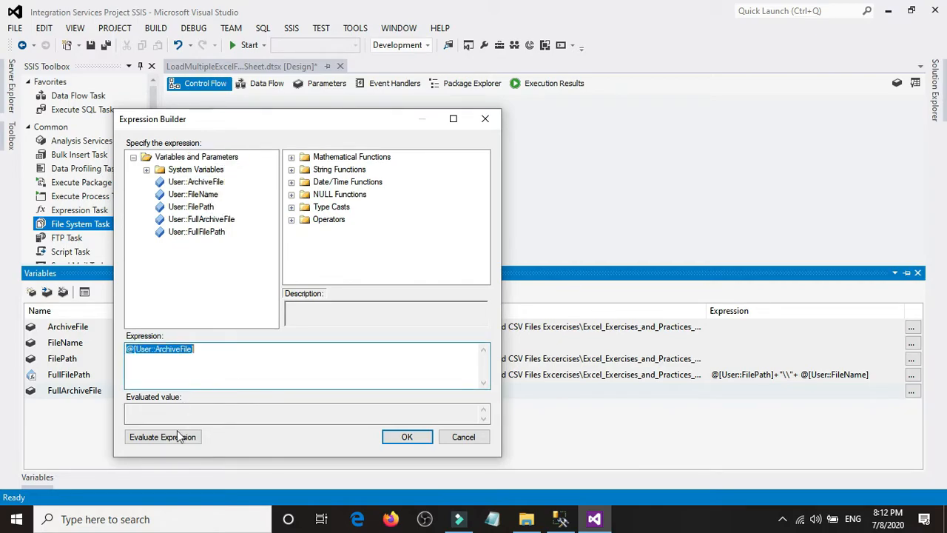
left_click(177, 435)
left_click(284, 423)
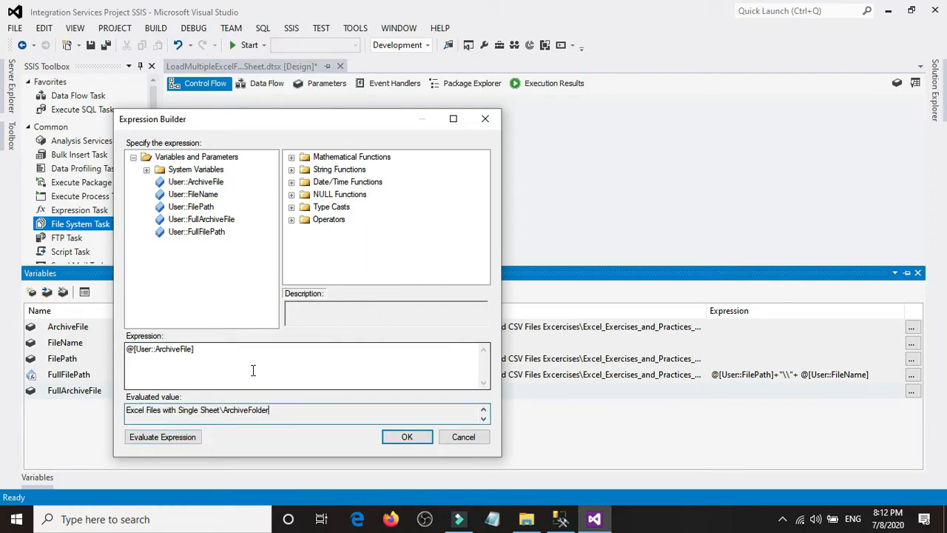
left_click(254, 362)
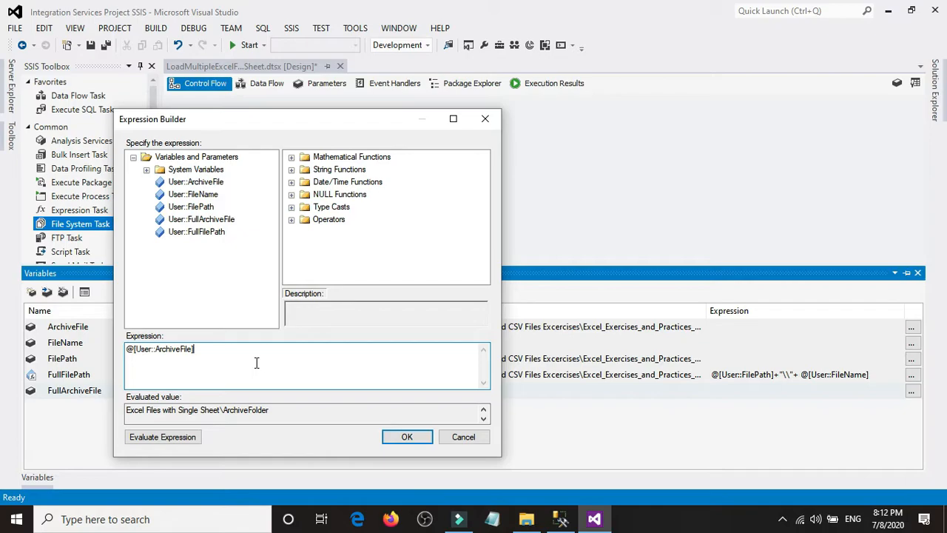
type("+")
left_click_drag(206, 195, 230, 351)
left_click(190, 437)
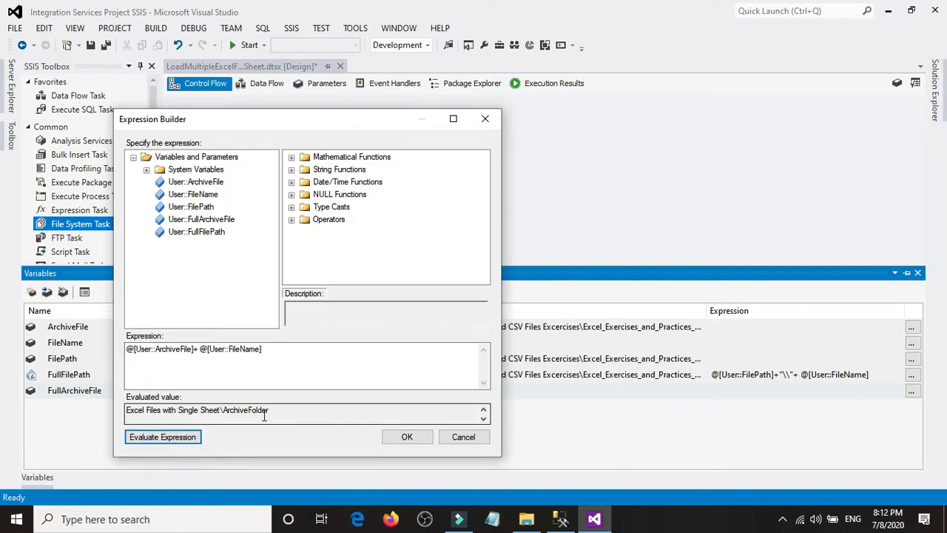
left_click(293, 370)
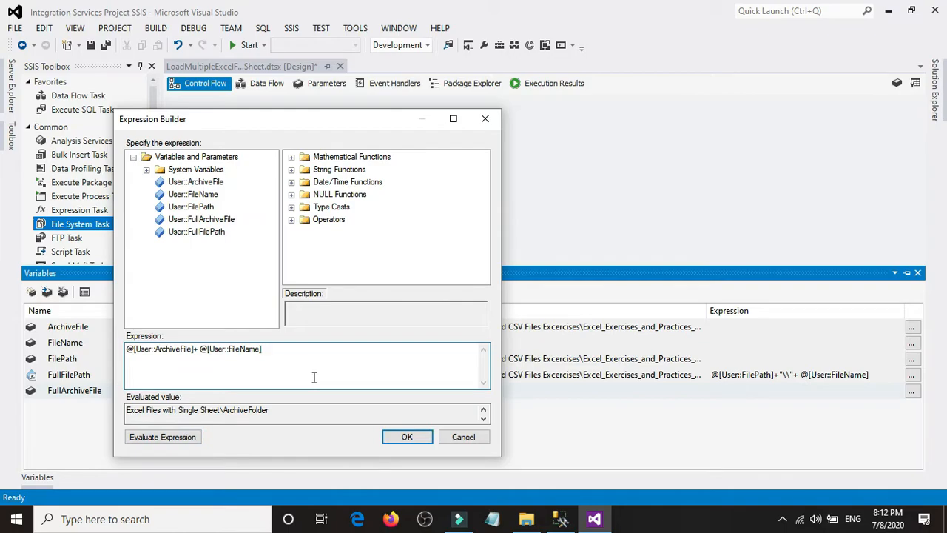
left_click(472, 440)
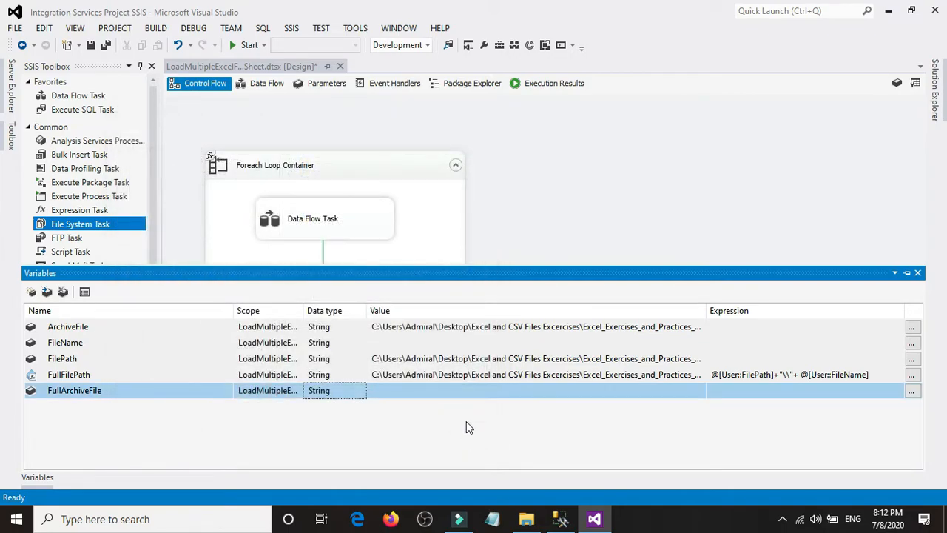
Step: Switch to File Explorer, go back to the Multiple Excel Files with Single Sheet folder and copy the file name Customers_EUROPE.xlsx
left_click(401, 344)
left_click(522, 520)
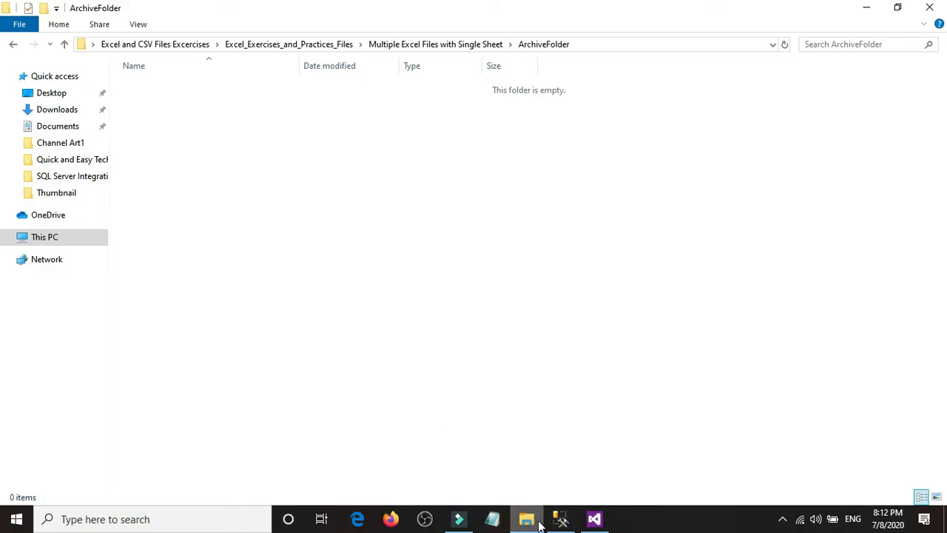
left_click(13, 44)
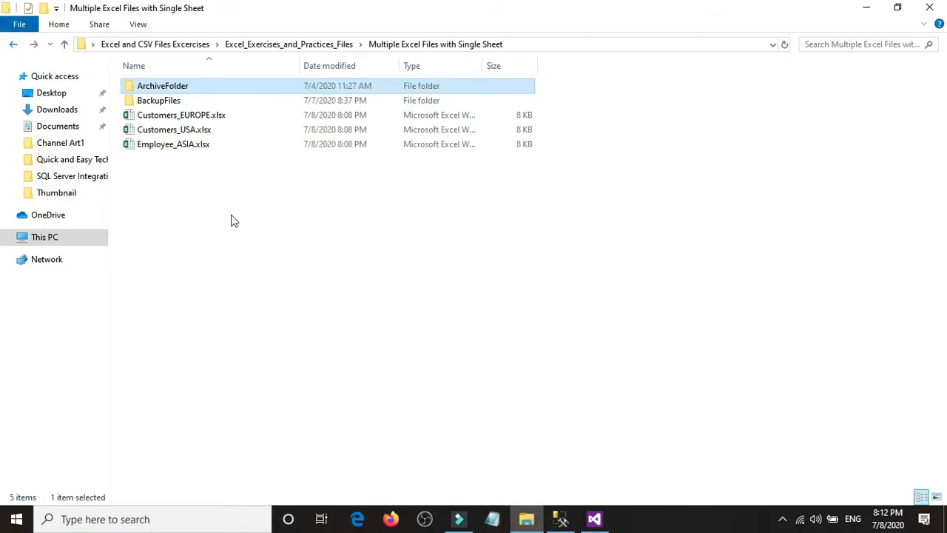
left_click(198, 119)
left_click(219, 116)
left_click_drag(231, 115, 120, 116)
right_click(164, 116)
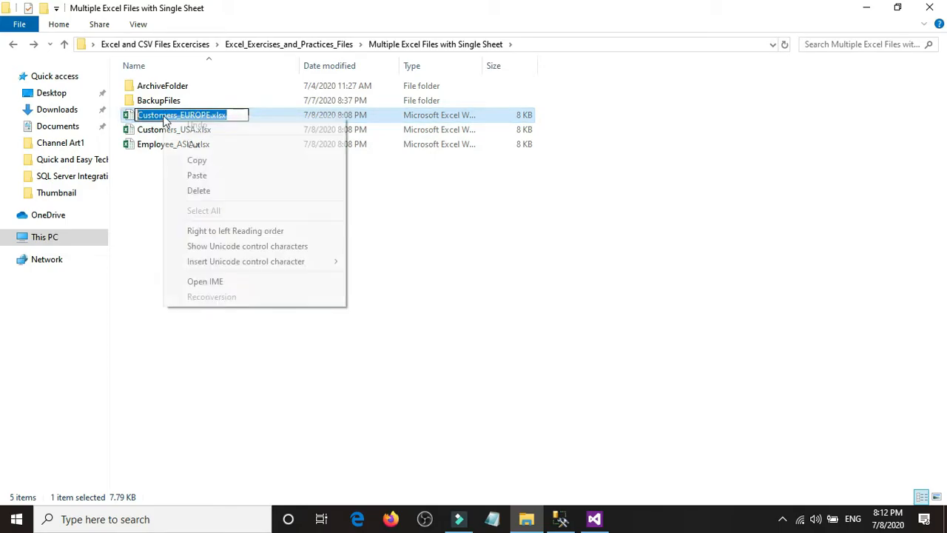
left_click(190, 160)
left_click(230, 231)
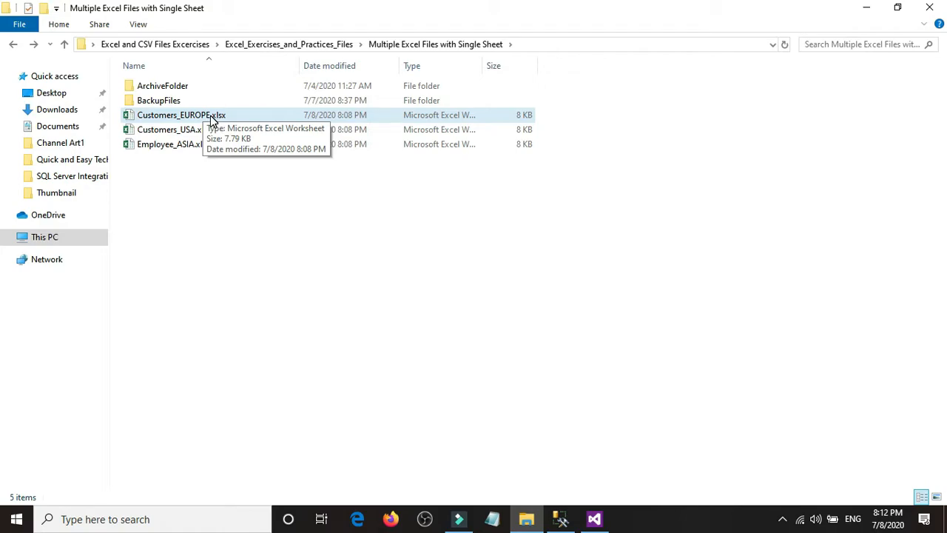
Step: Return to Visual Studio and paste Customers_EUROPE.xlsx as the FileName variable's value
left_click(560, 518)
left_click(594, 518)
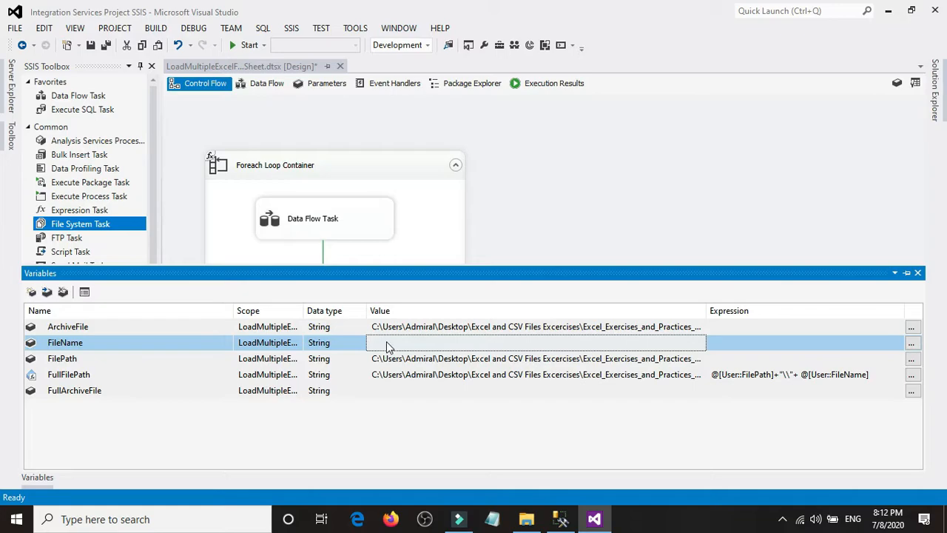
left_click(387, 342)
right_click(399, 343)
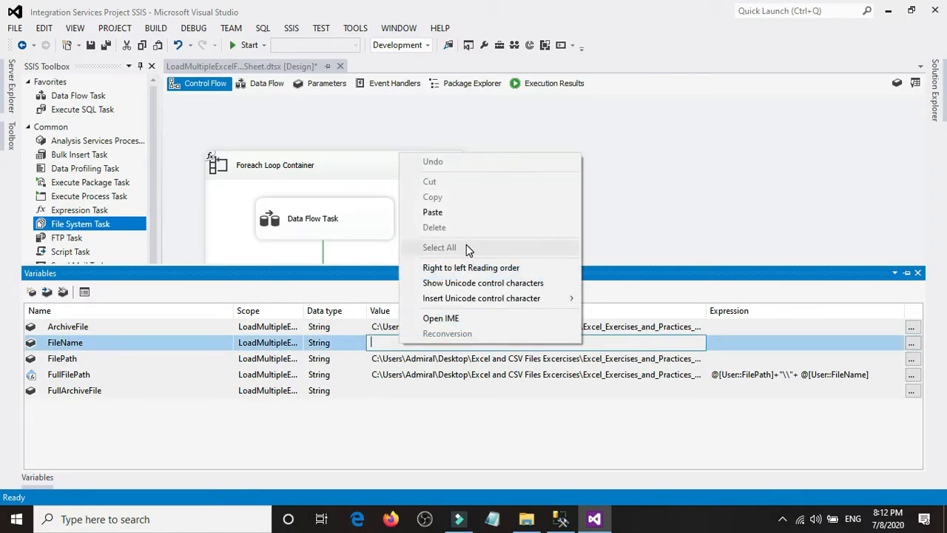
left_click(465, 215)
left_click(438, 432)
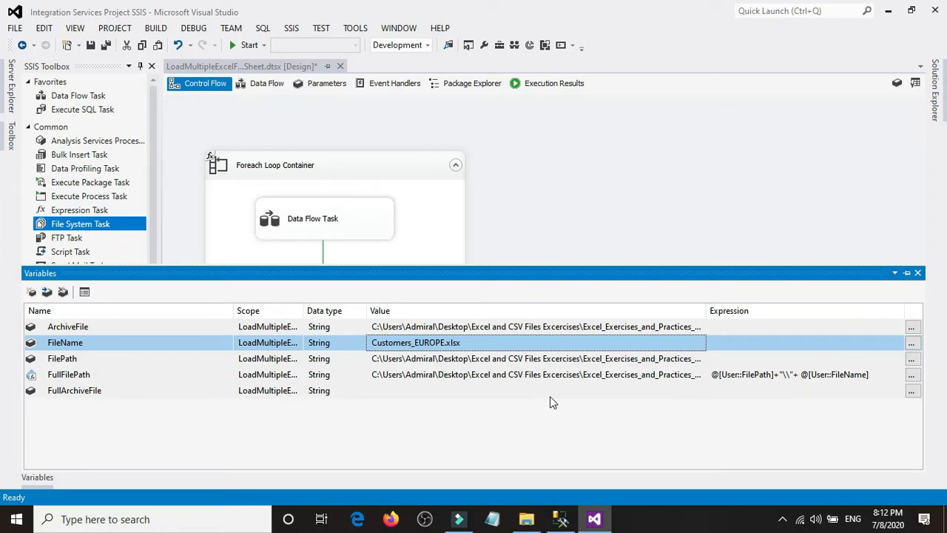
Step: Build the FullArchiveFile variable's expression as @[User::ArchiveFile]+ @[User::FileName] and evaluate it
left_click(406, 390)
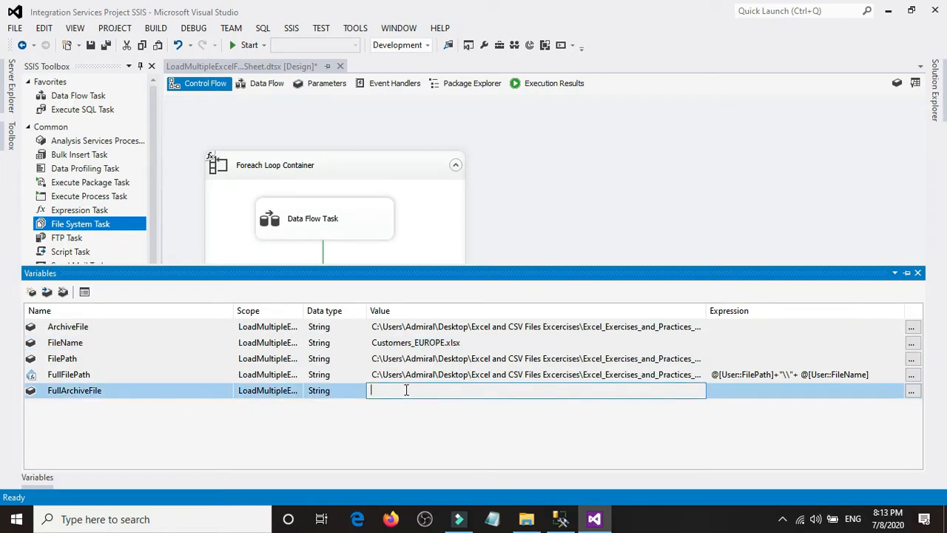
left_click(912, 391)
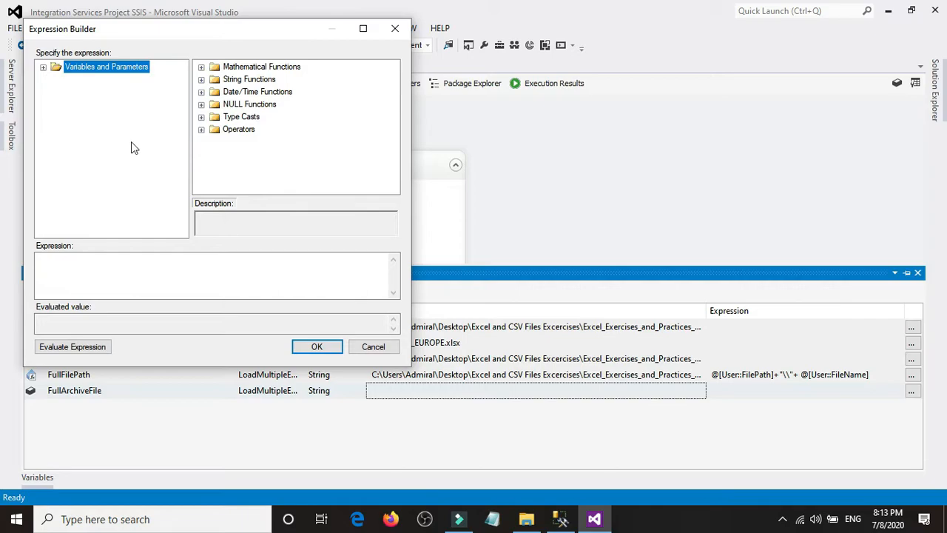
double_click(127, 71)
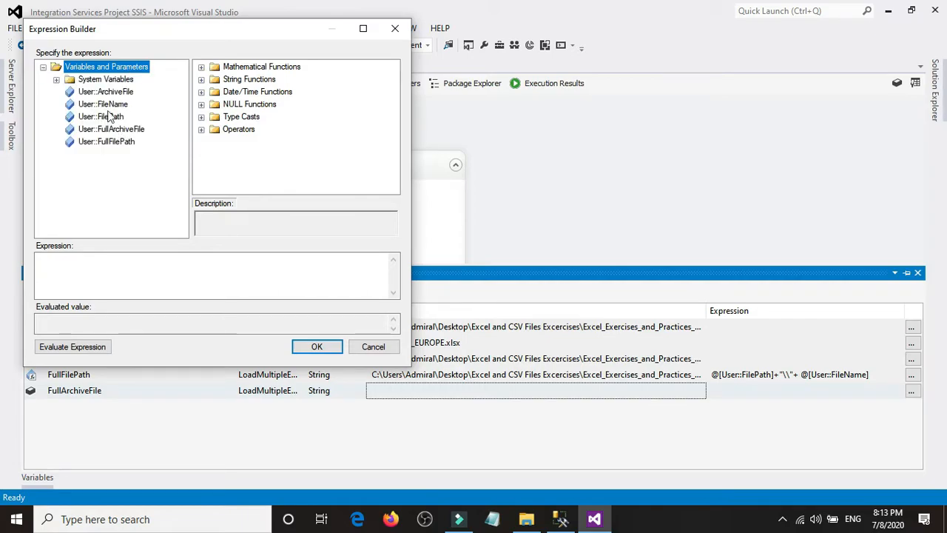
left_click_drag(106, 92, 109, 267)
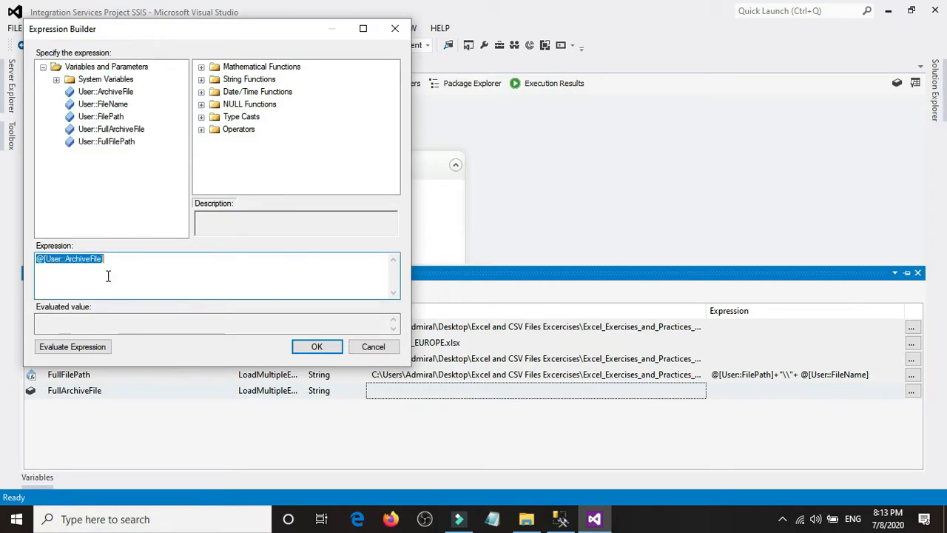
left_click(95, 348)
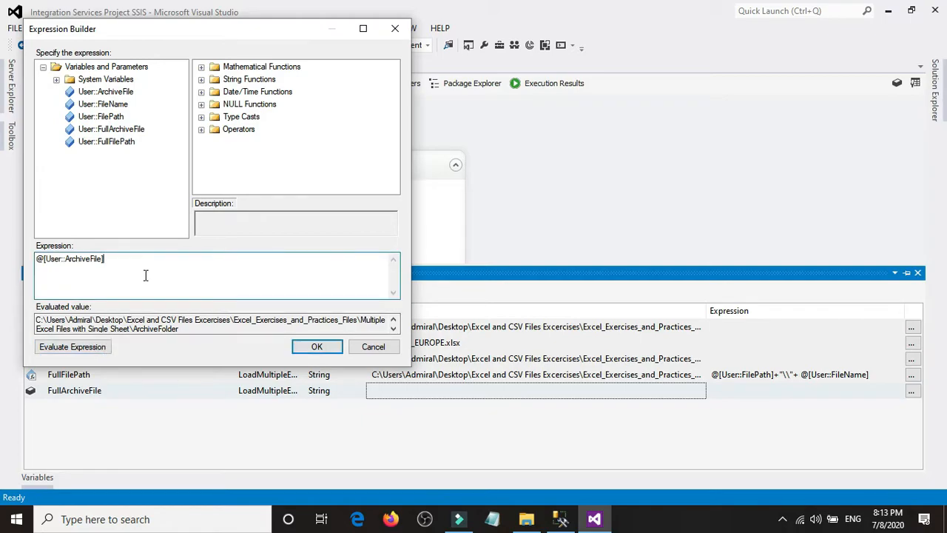
type("+")
left_click_drag(113, 107, 140, 262)
left_click(89, 347)
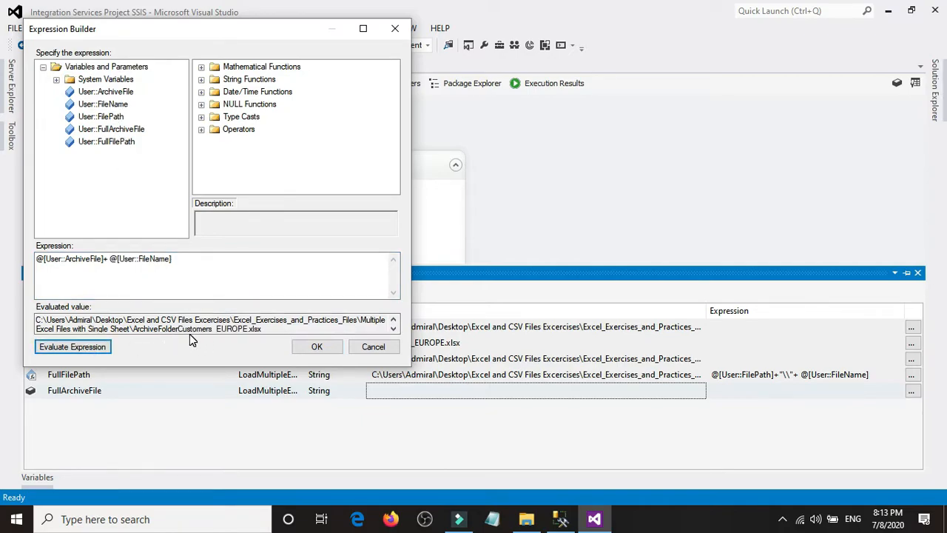
Step: Insert "\\"+ between the ArchiveFile and FileName variables in the expression and evaluate it again
left_click(110, 260)
type("\"\"")
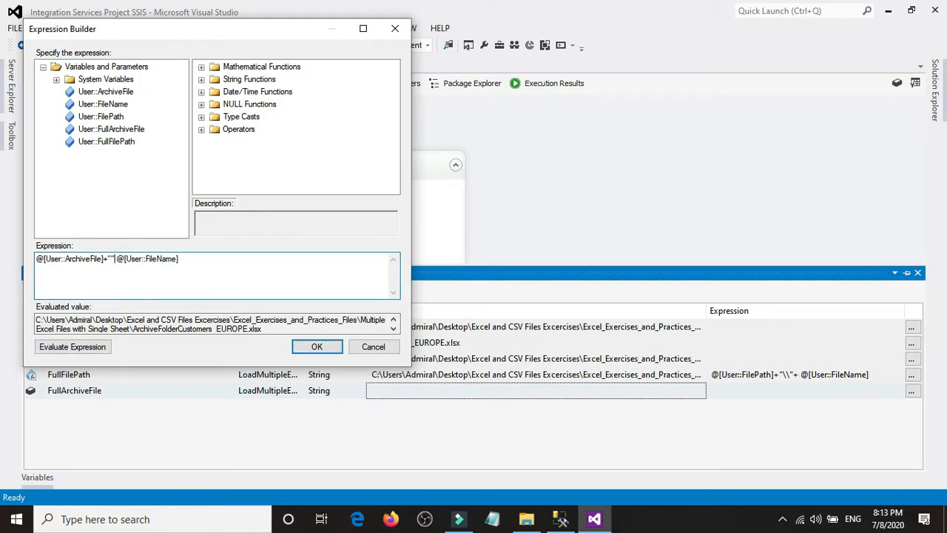
type("\\\\")
type("+")
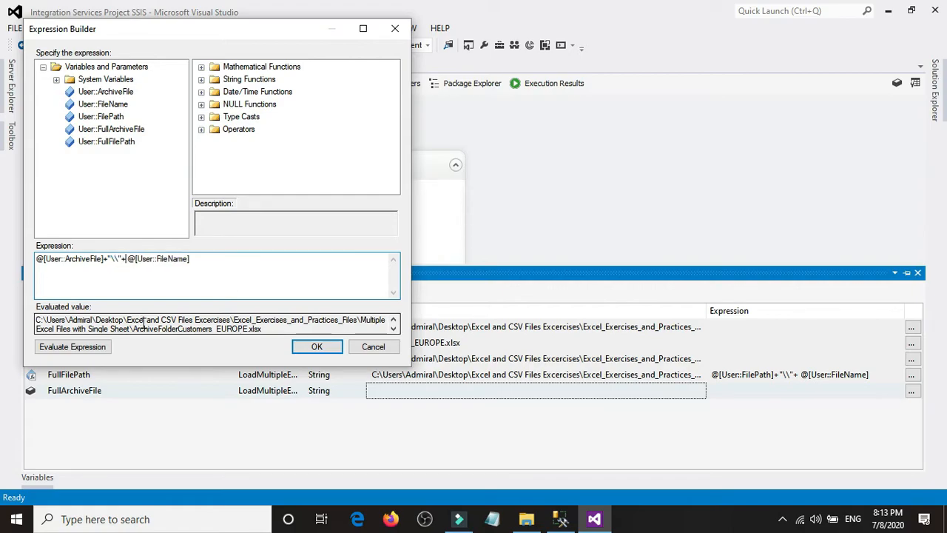
left_click(80, 347)
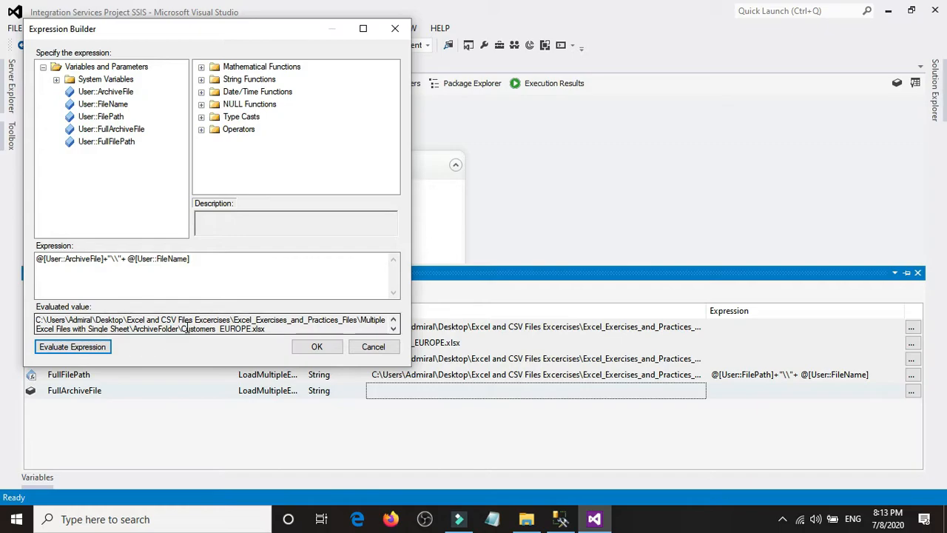
left_click(270, 329)
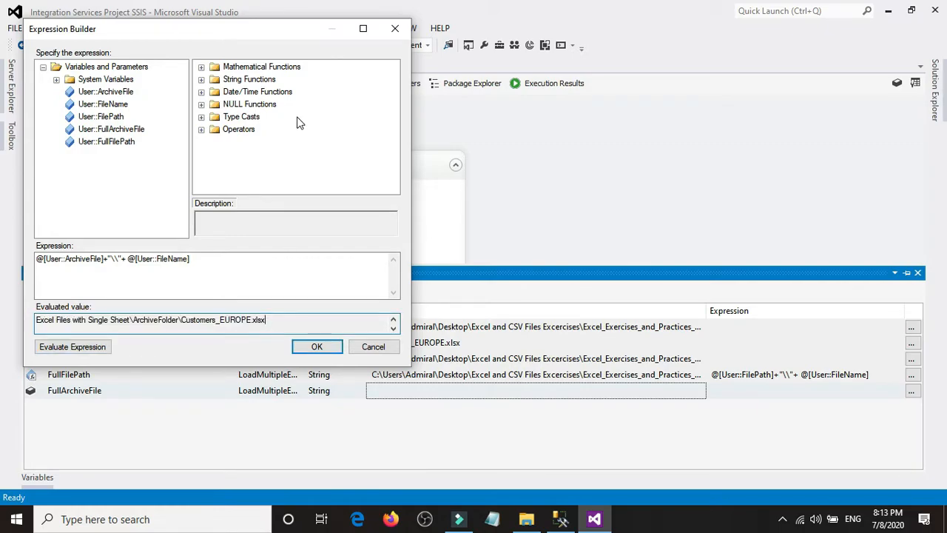
Step: Maximize the Expression Builder and copy the file name Customers_EUROPE.xlsx from the evaluated value
left_click(363, 28)
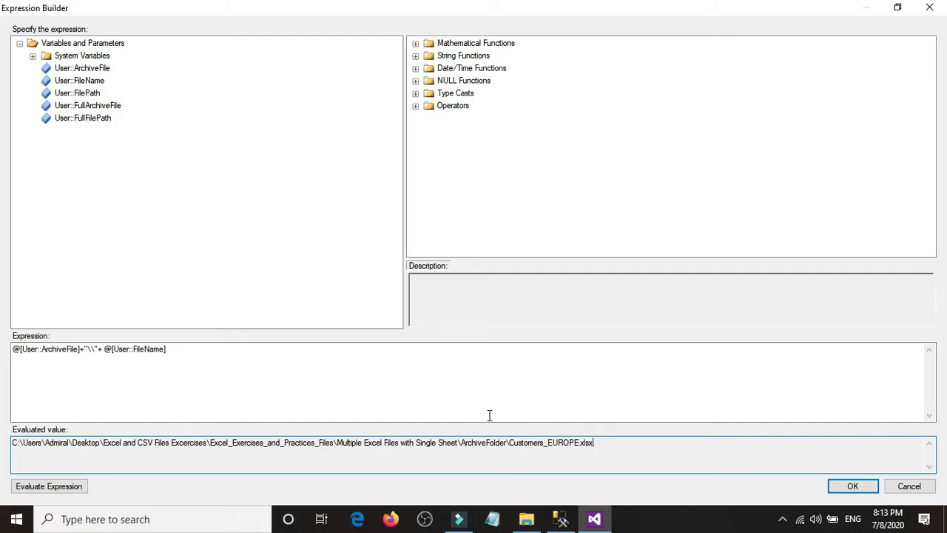
left_click(287, 363)
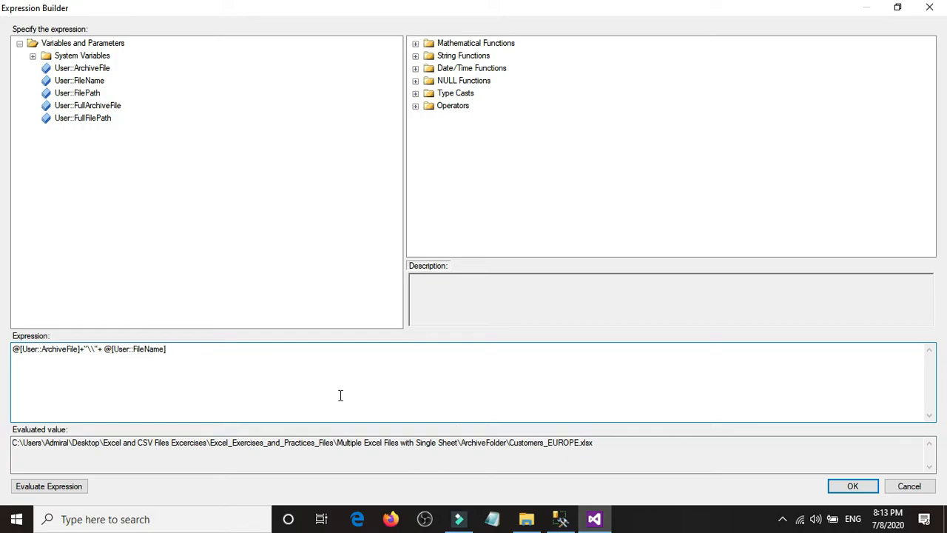
left_click_drag(580, 442, 611, 444)
left_click(581, 444)
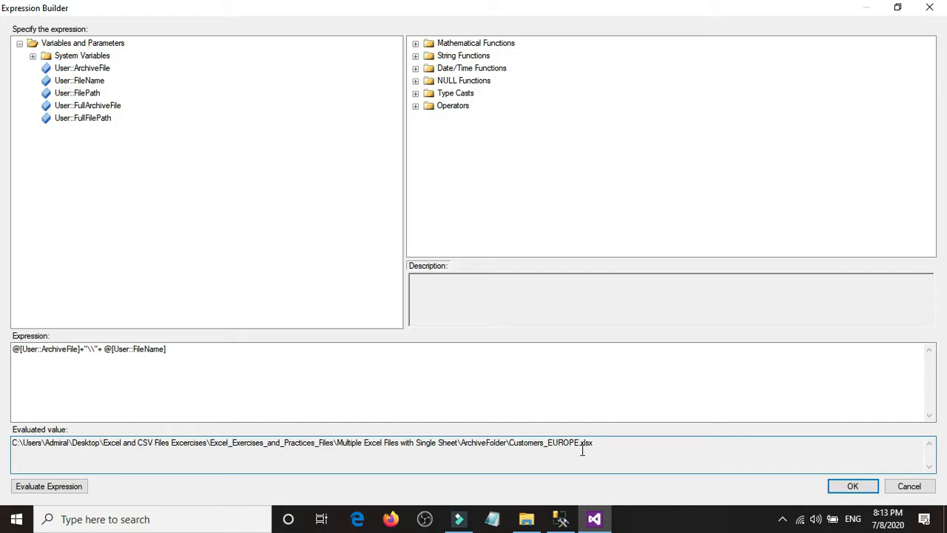
left_click_drag(597, 442, 509, 444)
right_click(509, 444)
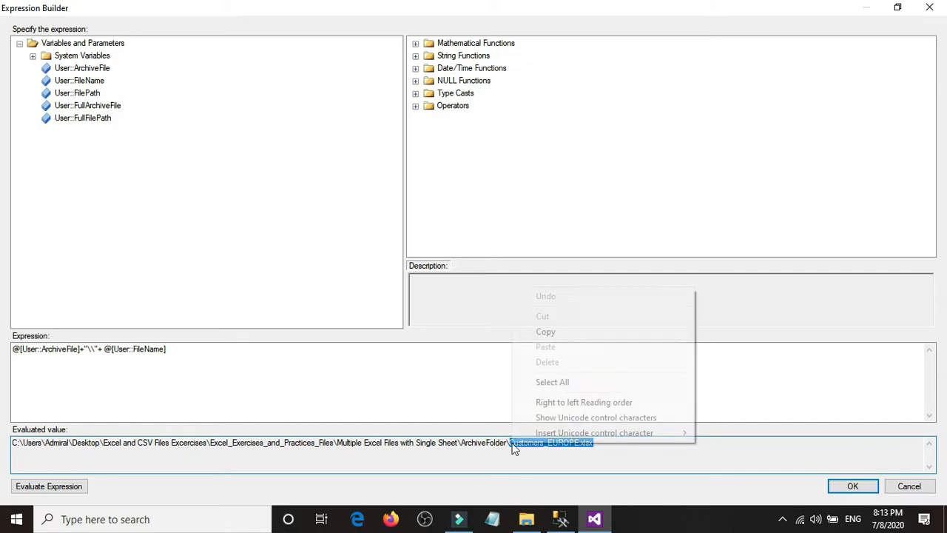
left_click(551, 335)
Step: Switch to SQL Server Management Studio, add select 'Customers_EUROPE.xlsx' above the dbo.Customers query and execute only that statement
left_click(561, 522)
left_click(453, 194)
left_click(434, 174)
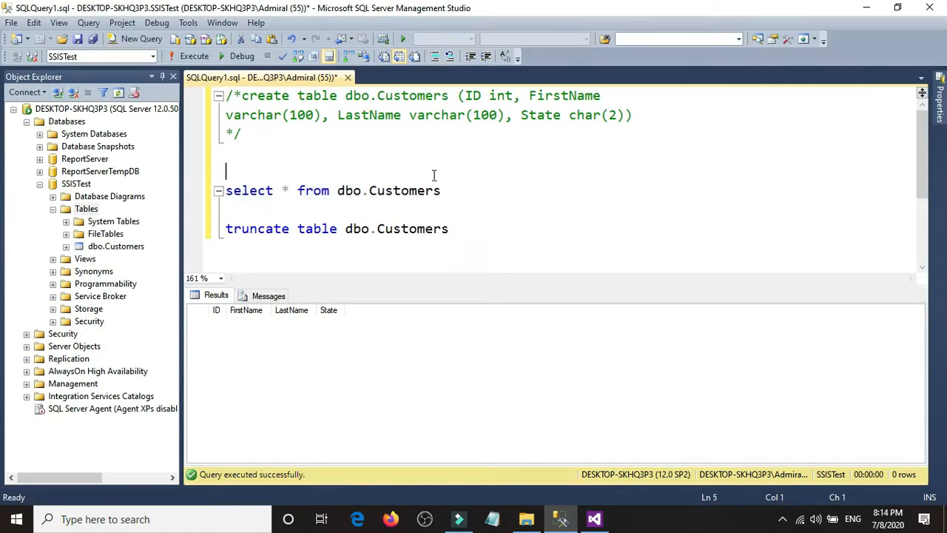
key("Return")
key("Return")
type("sel")
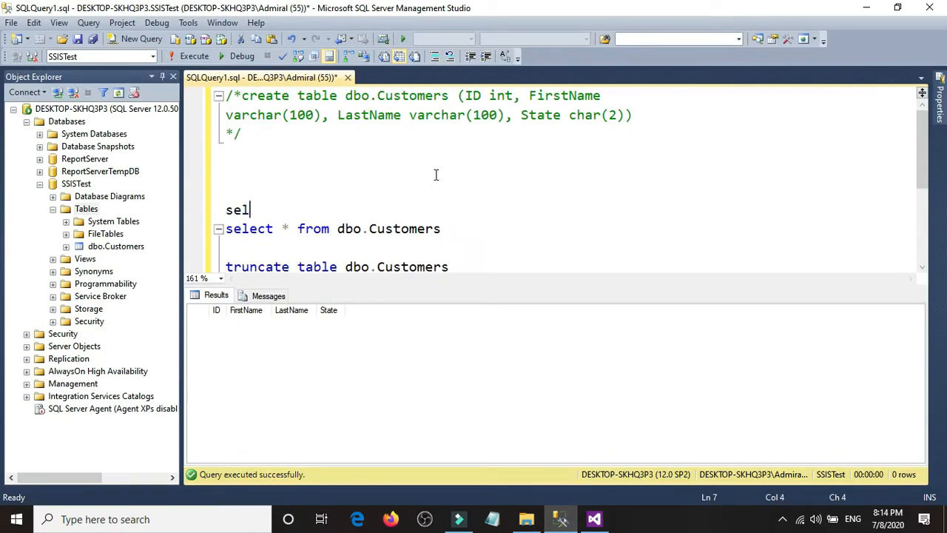
type("ect ''")
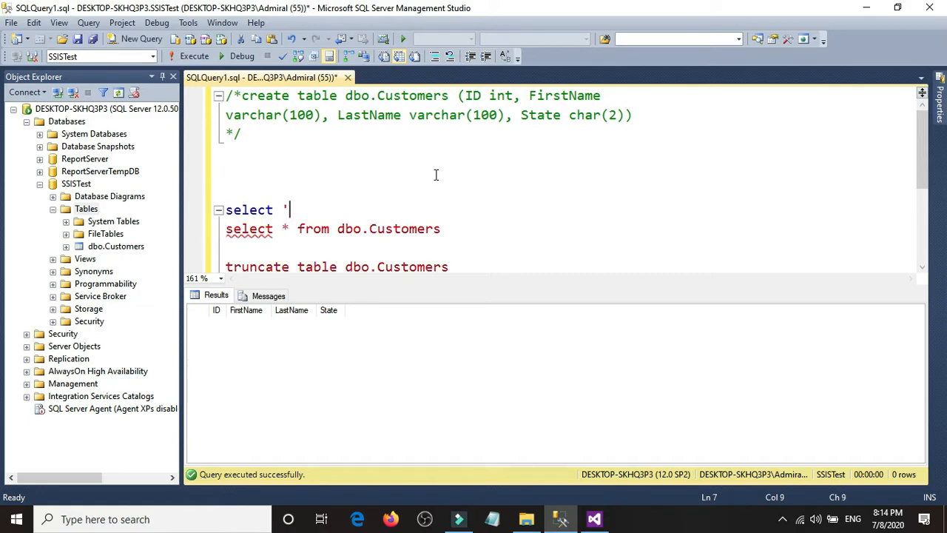
key("Left")
key("ctrl+v")
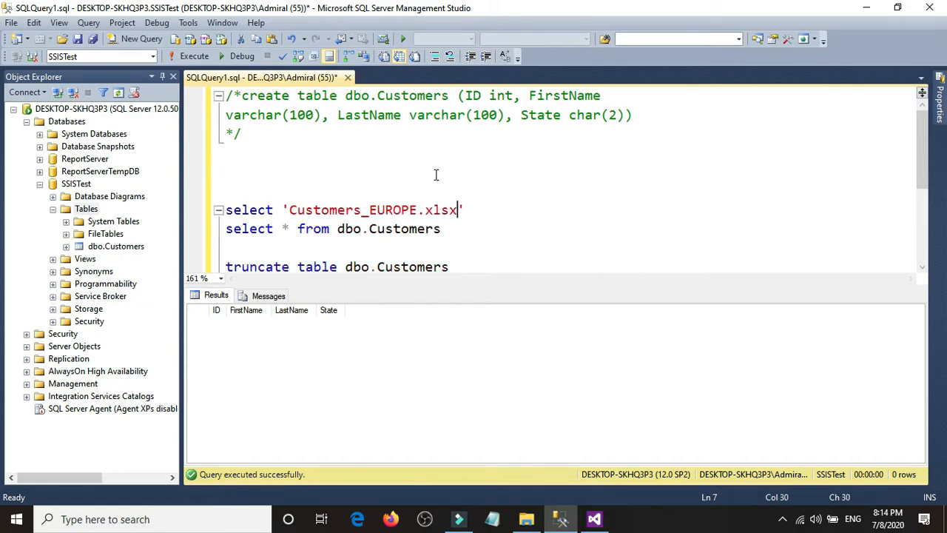
left_click_drag(466, 210, 226, 190)
left_click(194, 56)
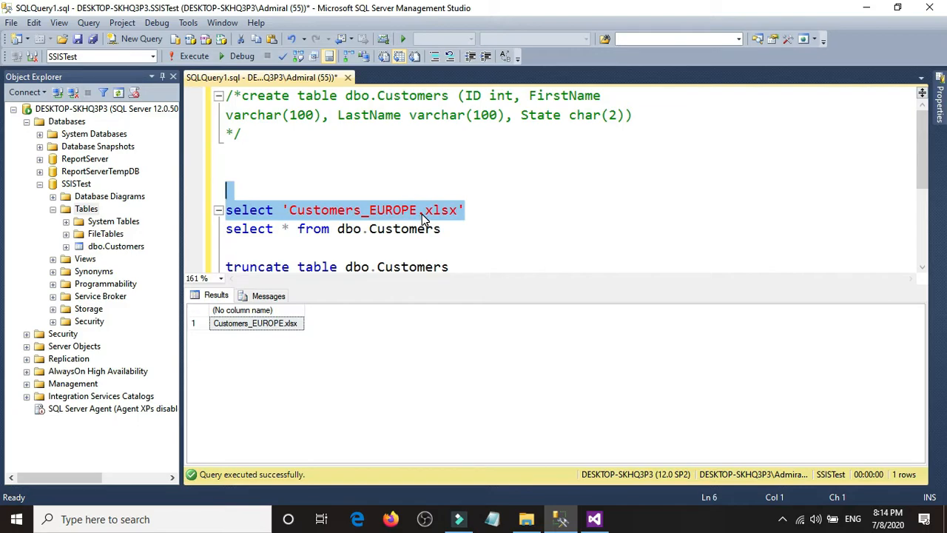
Step: Switch back to Visual Studio, wrap @[User::FileName] in a Replace function that turns ".xlsx" into "_", and evaluate the expression
left_click(601, 521)
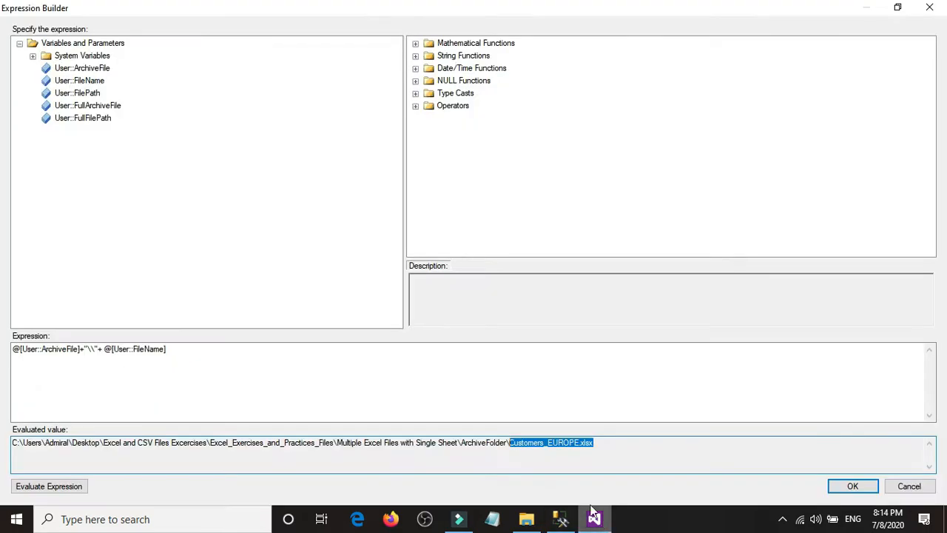
left_click(511, 395)
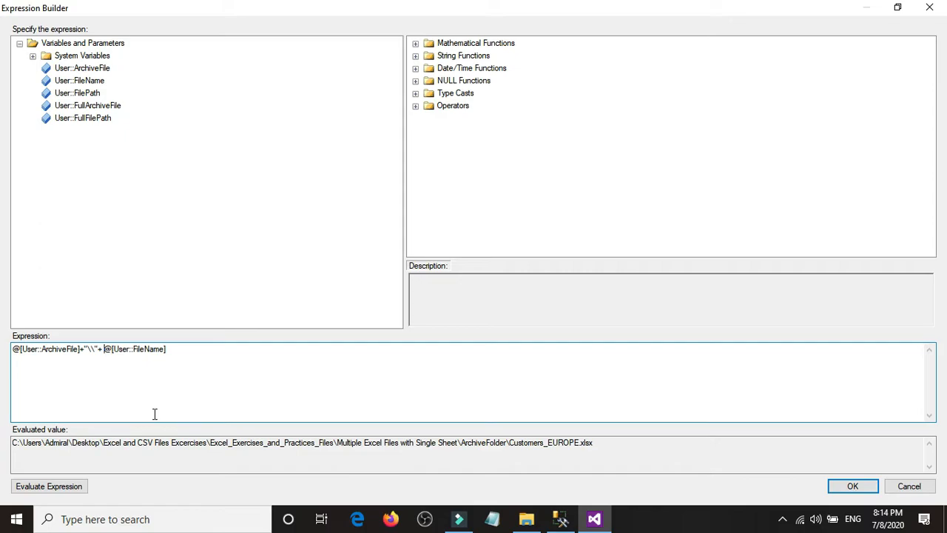
type("Repla")
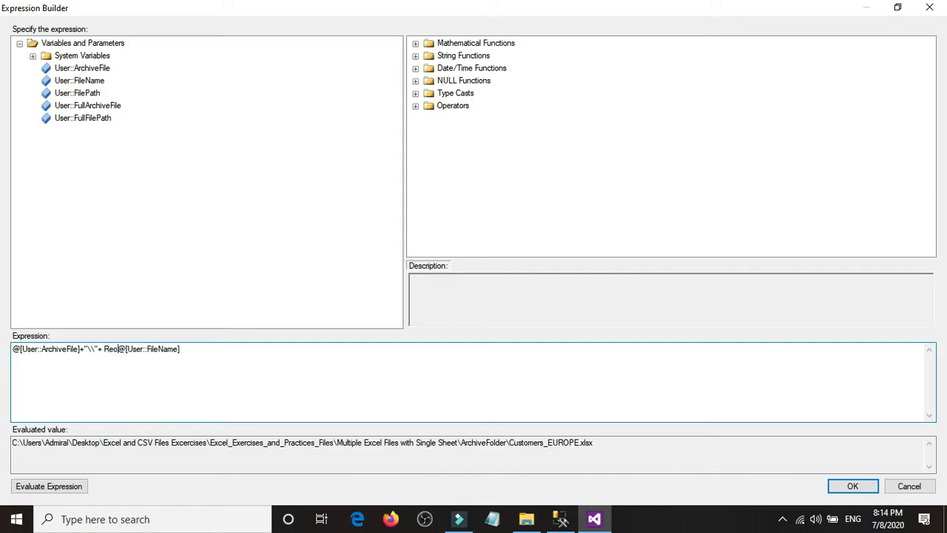
type("ce")
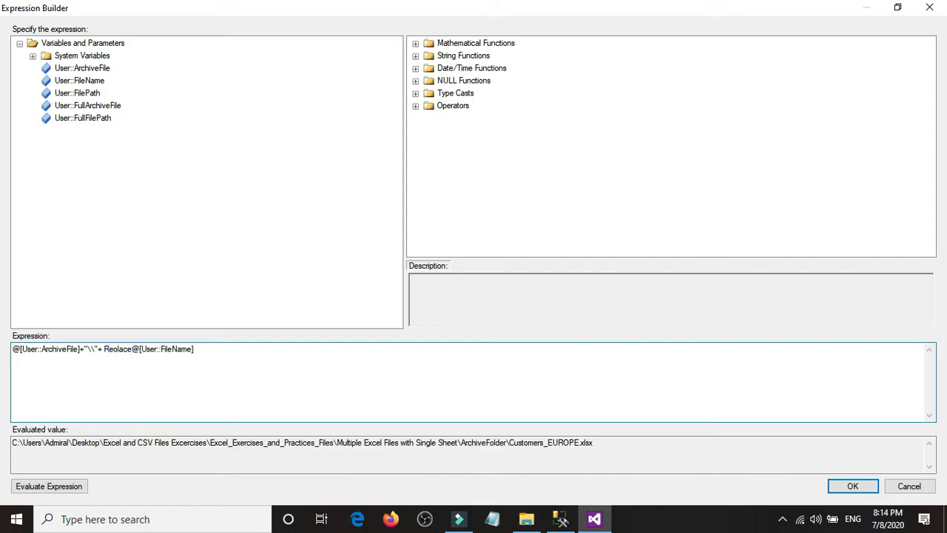
type("(")
type(".xlsx\",")
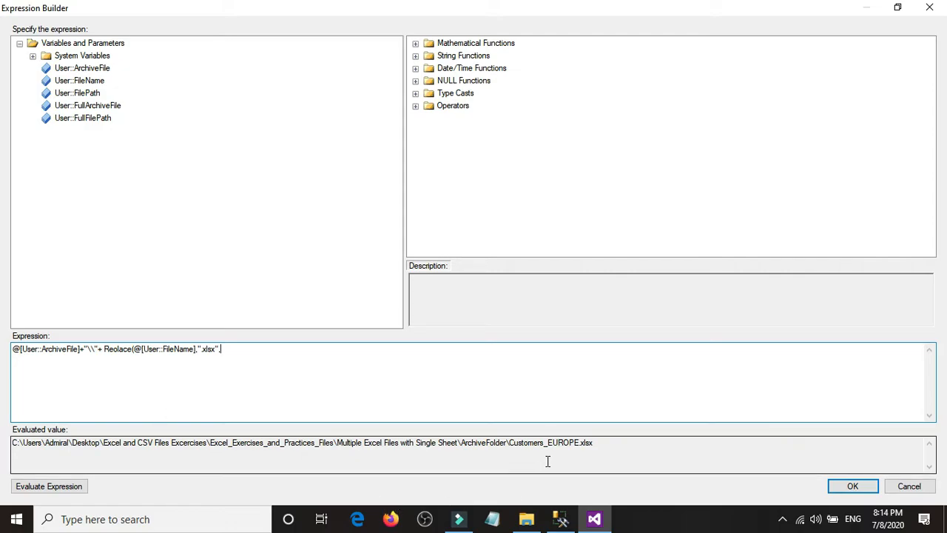
left_click(579, 444)
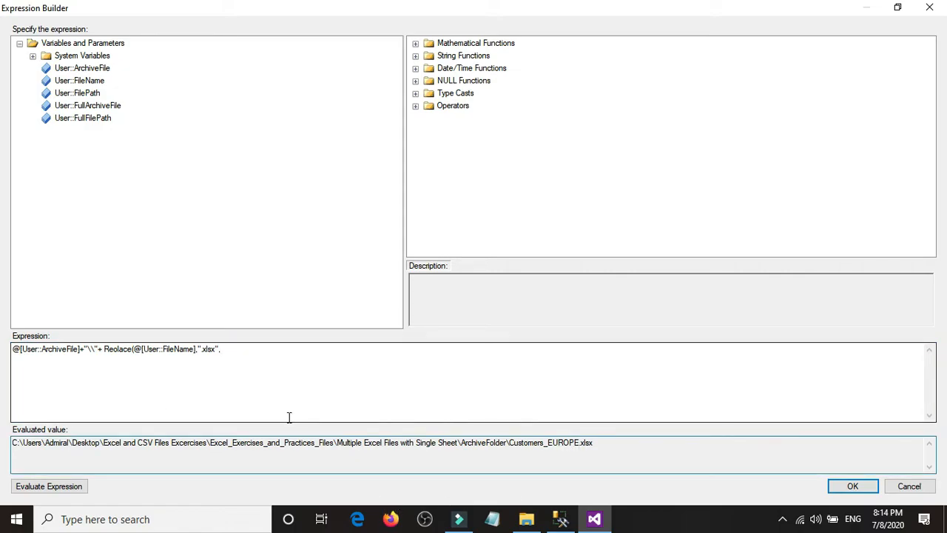
left_click(274, 375)
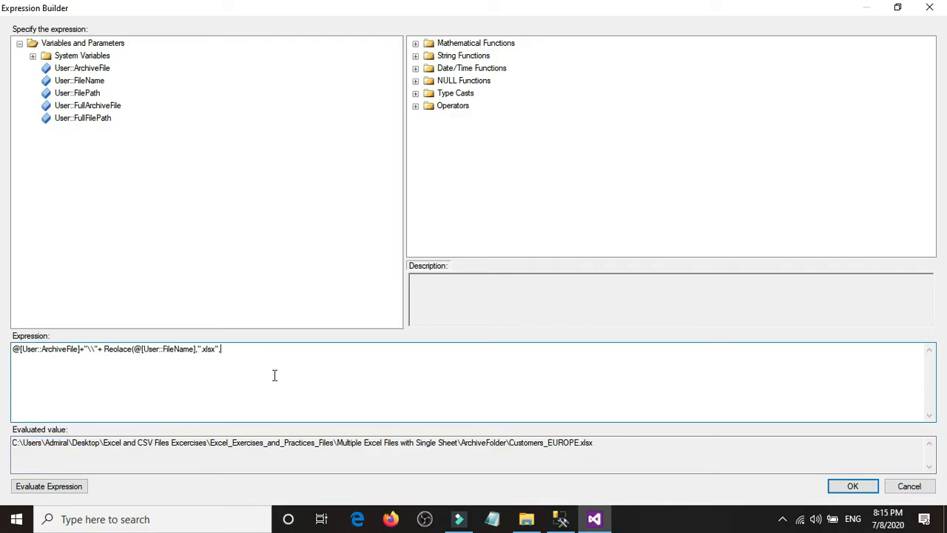
type("\"")
left_click(47, 487)
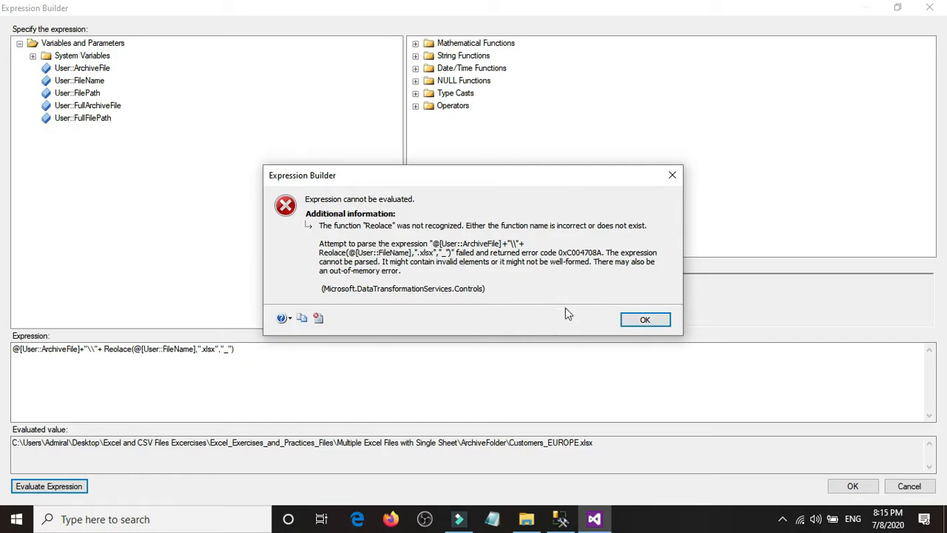
Step: Correct the misspelled function name in the expression to Replace and evaluate it again
left_click(637, 319)
left_click(131, 348)
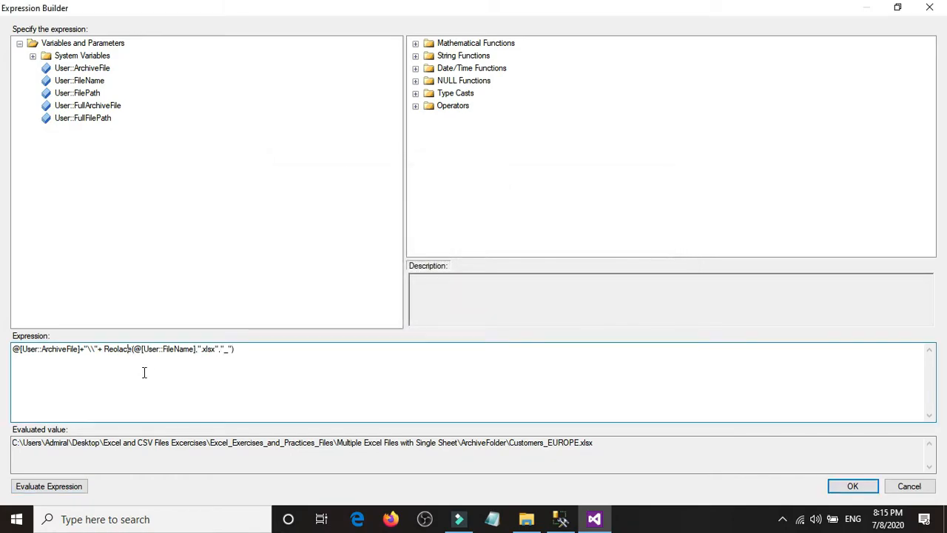
key("BackSpace")
key("BackSpace")
key("BackSpace")
key("BackSpace")
key("BackSpace")
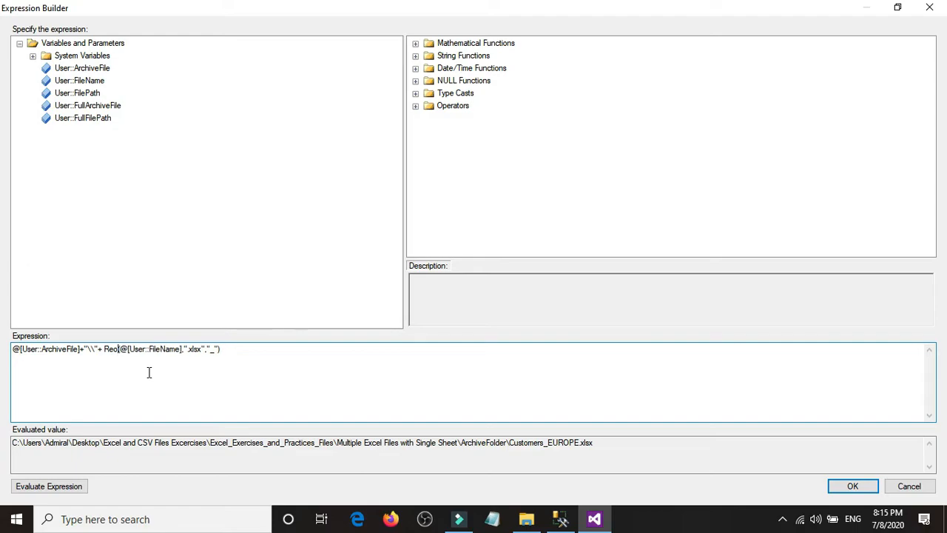
type("place")
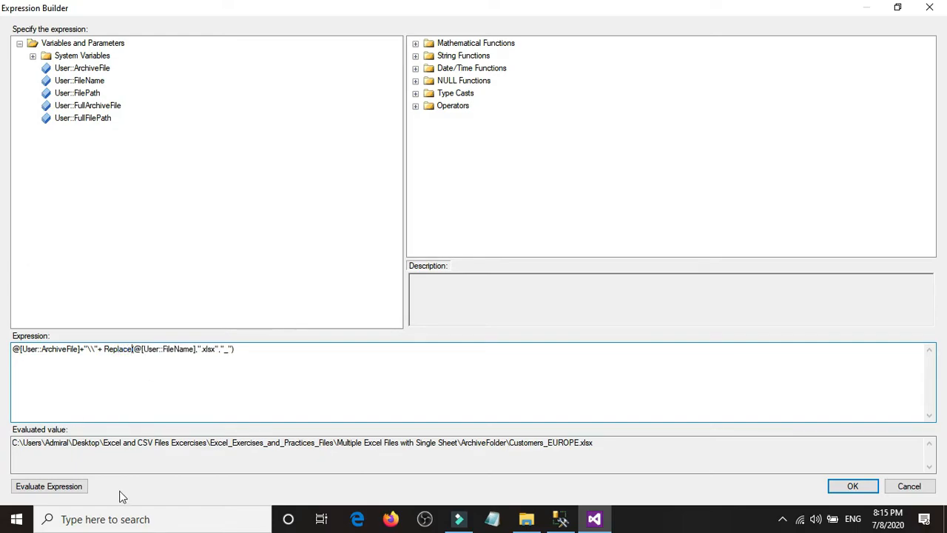
left_click(78, 489)
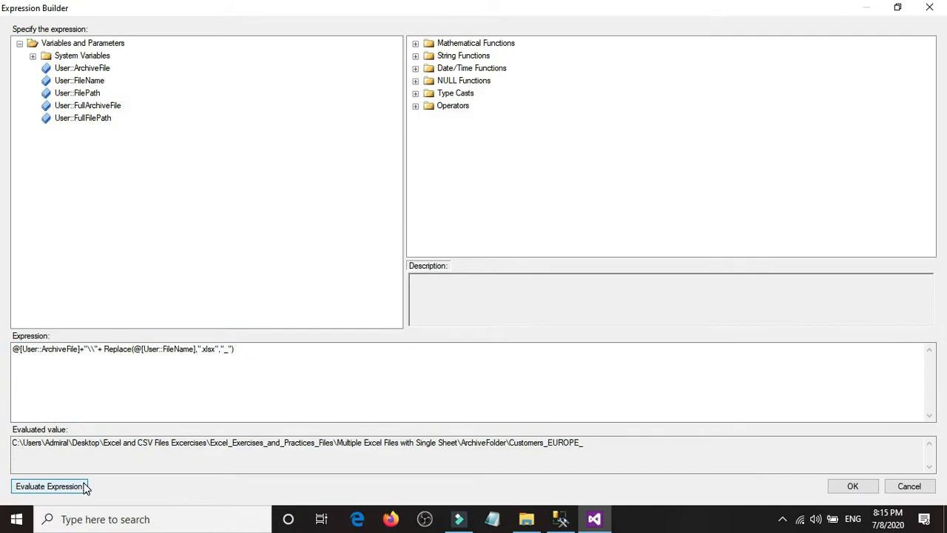
left_click(593, 443)
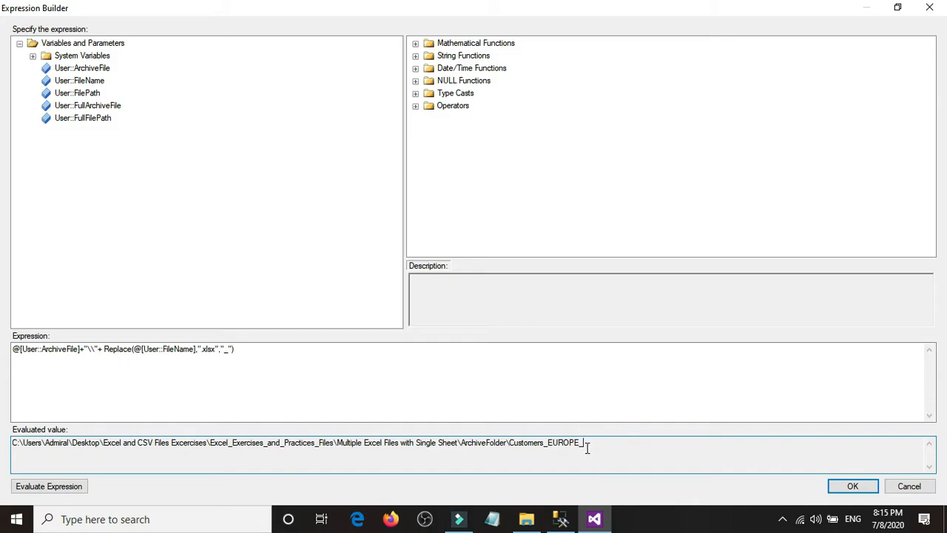
Step: Append +getdate() to the end of the archive path expression and try to evaluate it
left_click(279, 350)
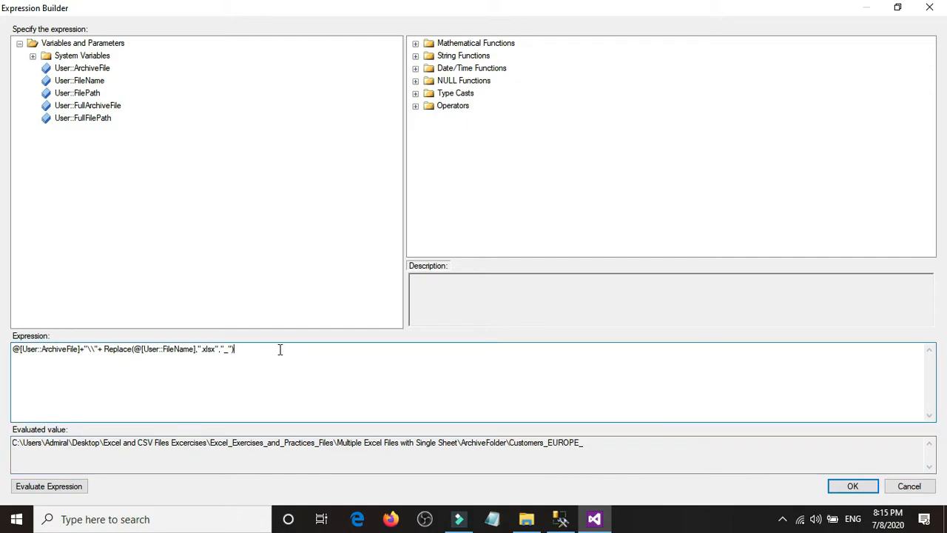
type("+getdate(")
left_click(77, 486)
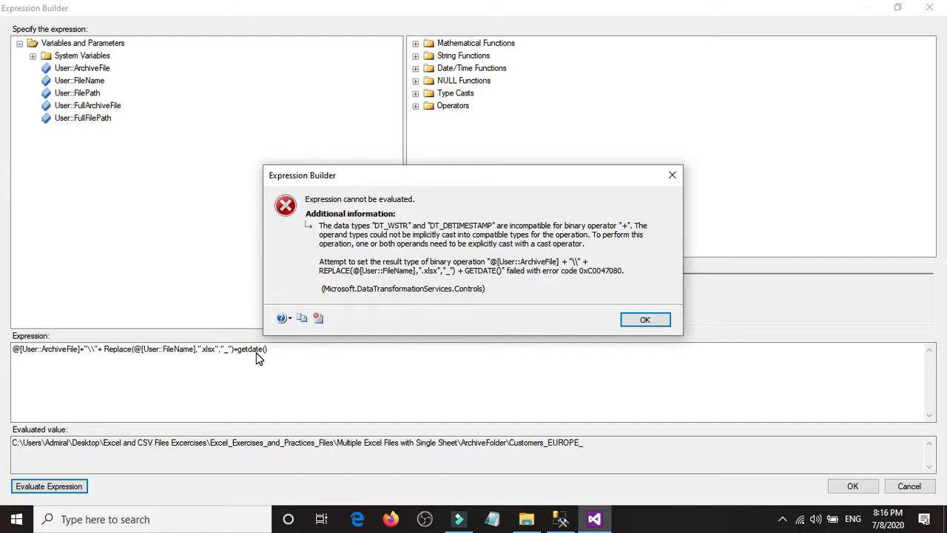
left_click(642, 320)
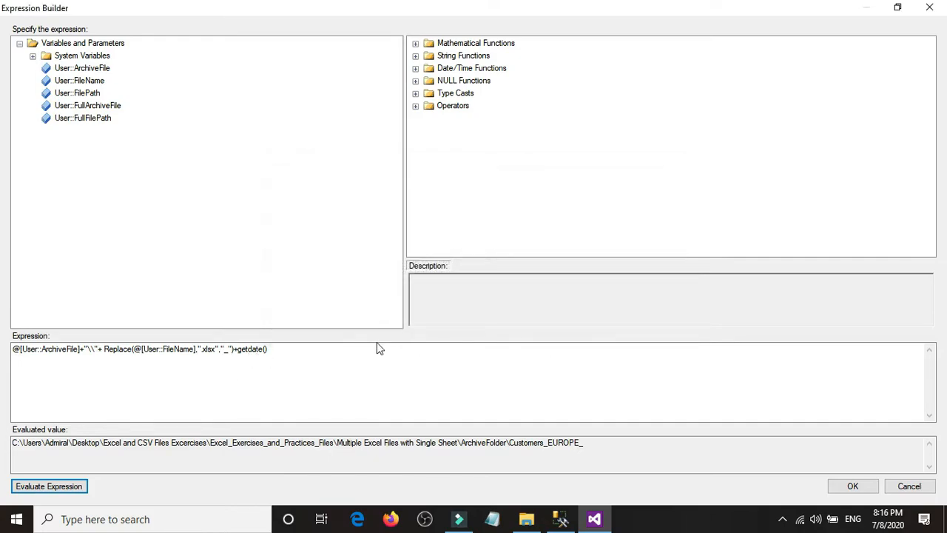
Step: Look through the String Functions and Type Casts for a cast that converts the date to a string
double_click(482, 57)
scroll(496, 148, "down", 2)
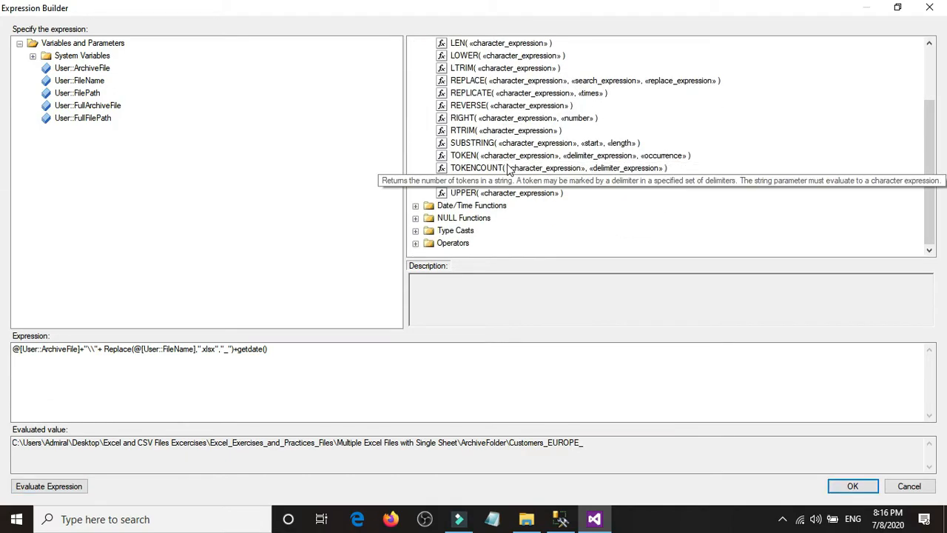
scroll(522, 189, "up", 2)
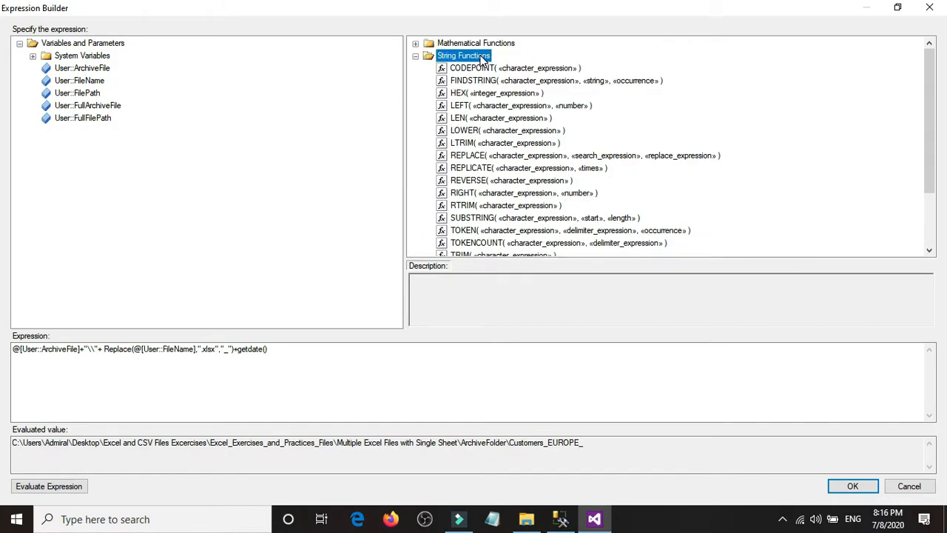
scroll(514, 136, "down", 2)
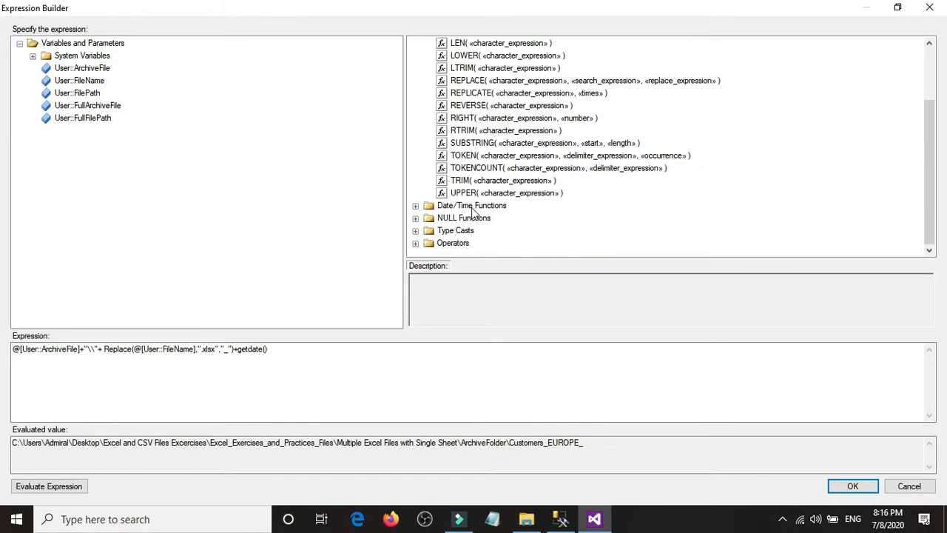
double_click(458, 231)
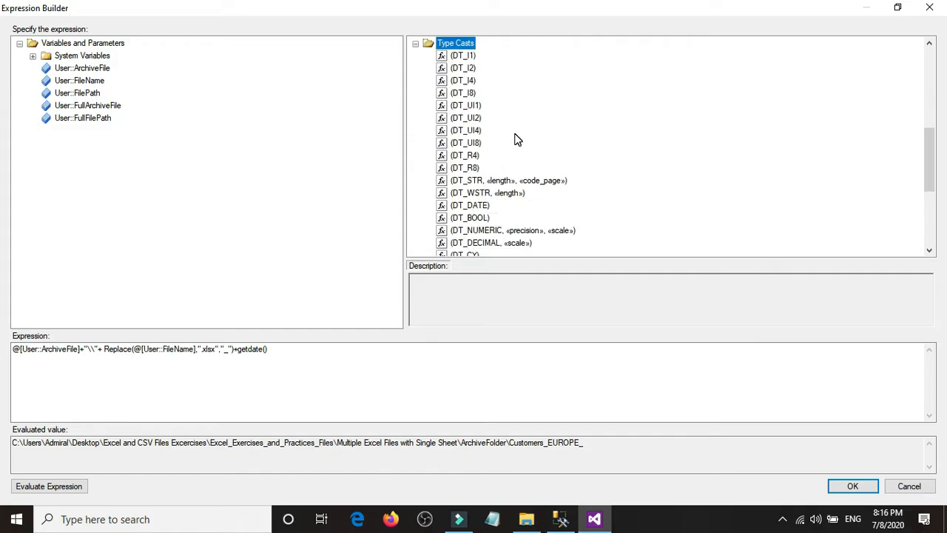
scroll(516, 140, "down", 1)
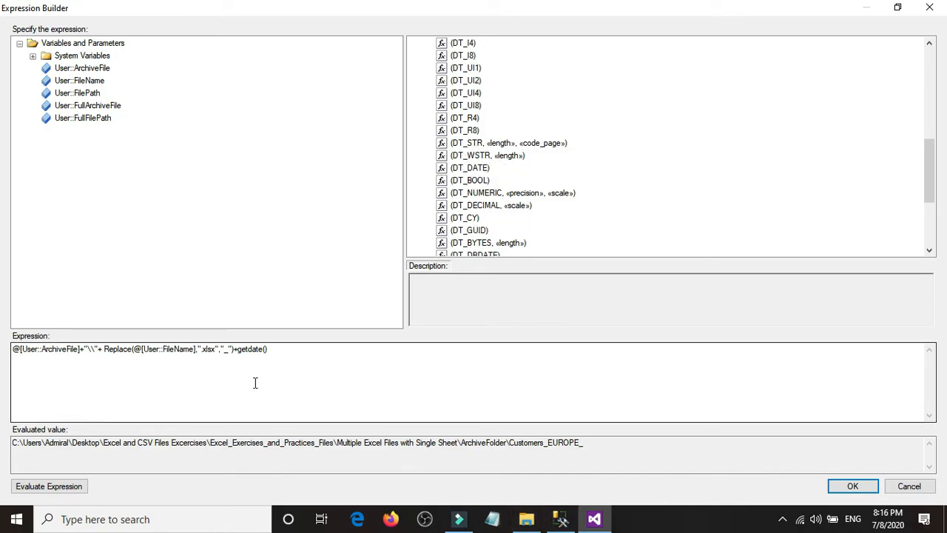
left_click(560, 520)
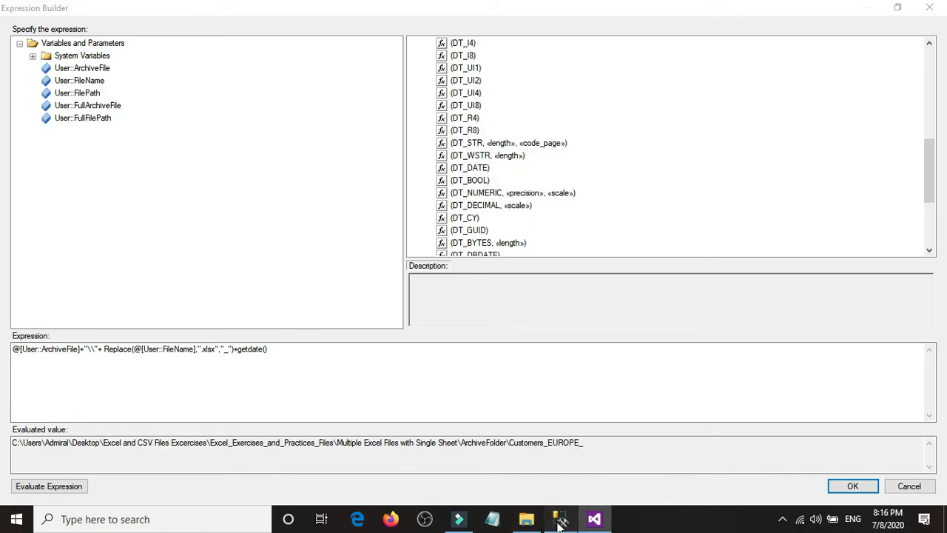
left_click(594, 519)
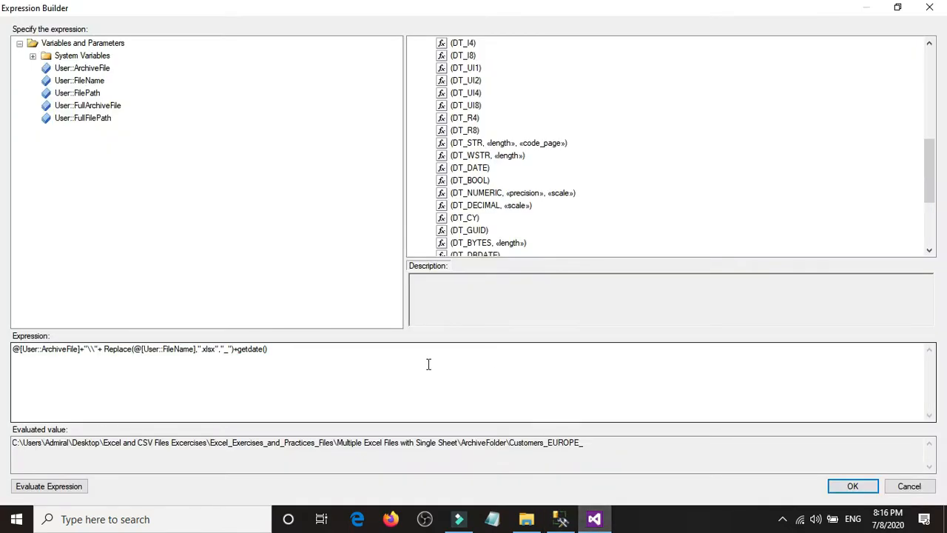
scroll(492, 215, "up", 1)
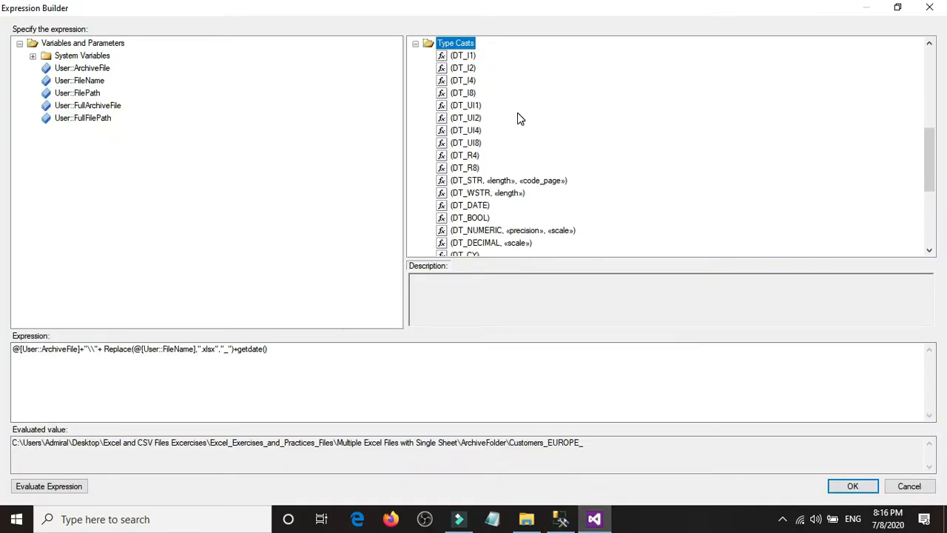
scroll(519, 177, "down", 1)
scroll(538, 197, "down", 1)
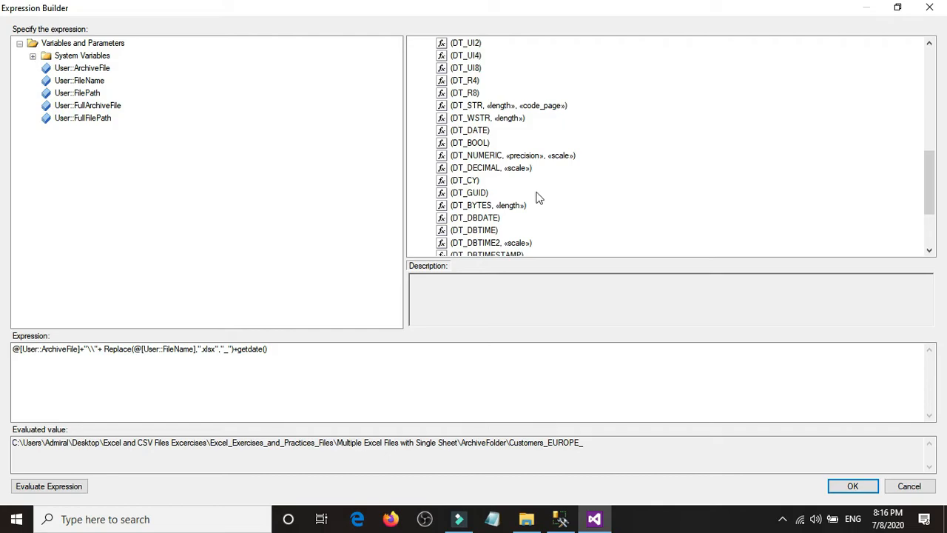
scroll(539, 200, "up", 3)
scroll(467, 175, "down", 2)
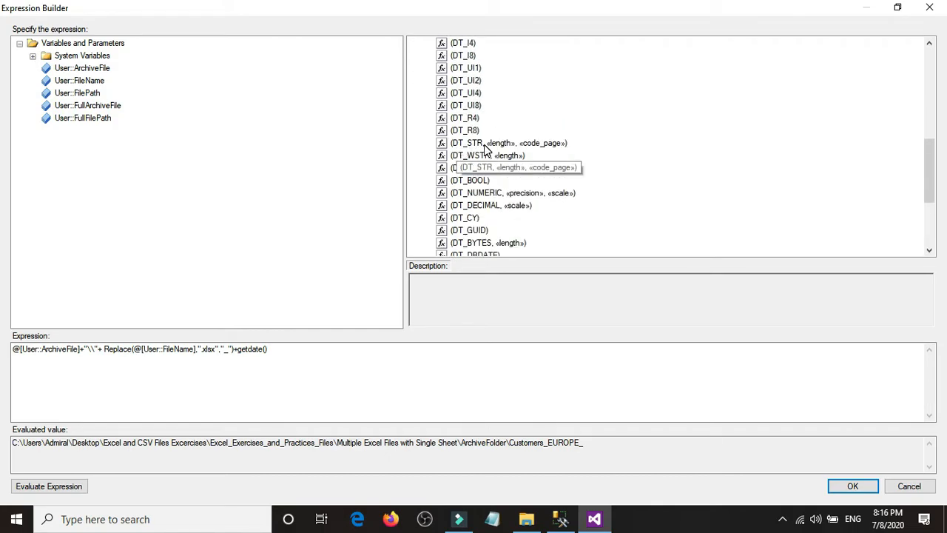
Step: Insert the cast (DT_STR,50,1252) directly before getdate() and evaluate the expression
left_click(235, 349)
type("+")
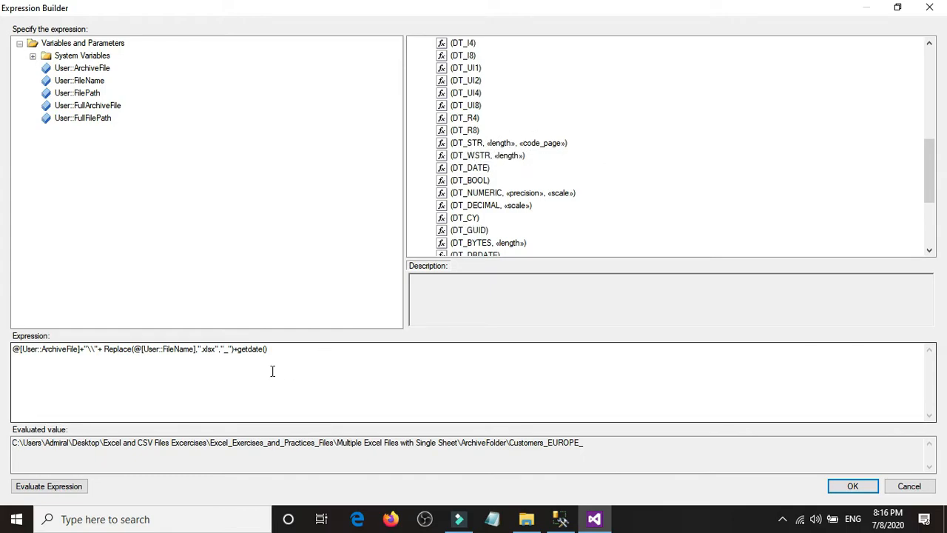
left_click(238, 352)
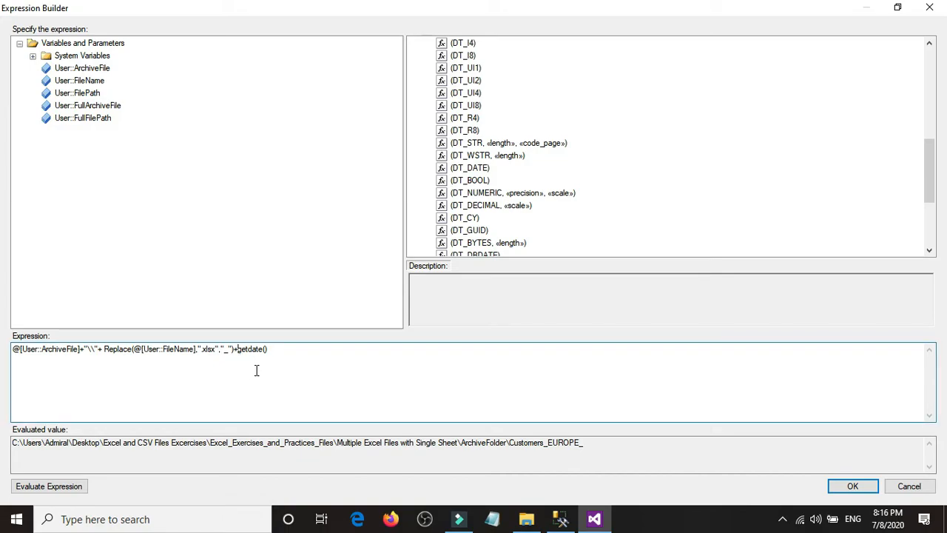
type("(DT_D")
key("BackSpace")
type("STR,50")
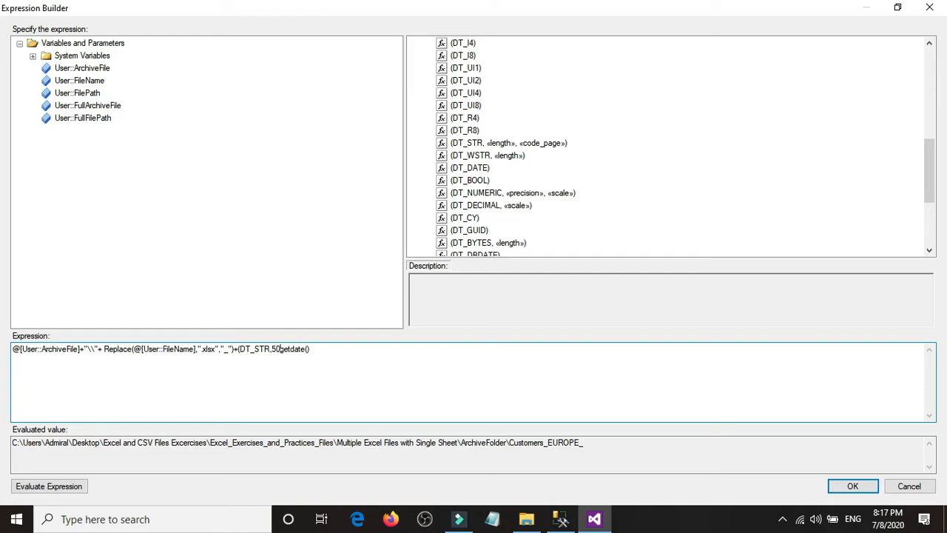
type(",1252)")
left_click(67, 490)
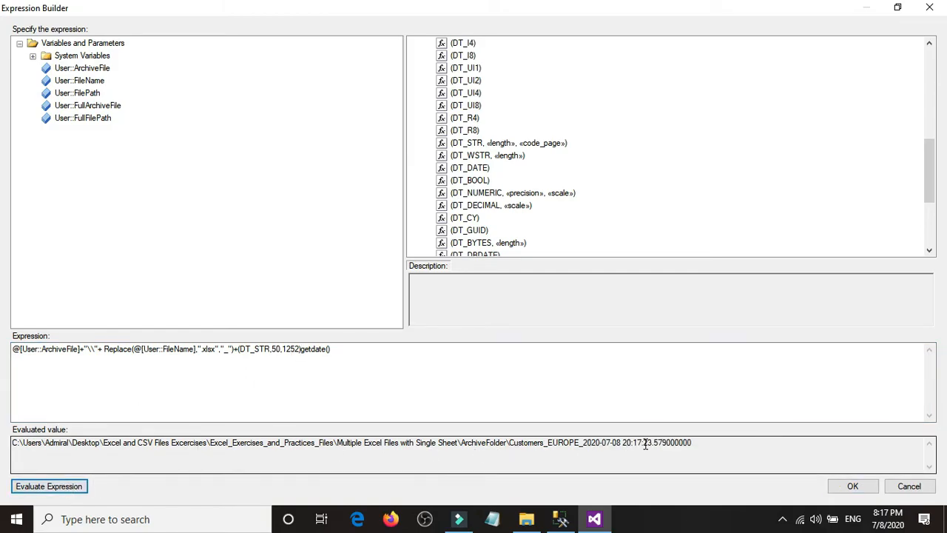
Step: Copy the date and time portion following Customers_EUROPE_ from the evaluated value
left_click_drag(622, 443, 593, 444)
right_click(604, 442)
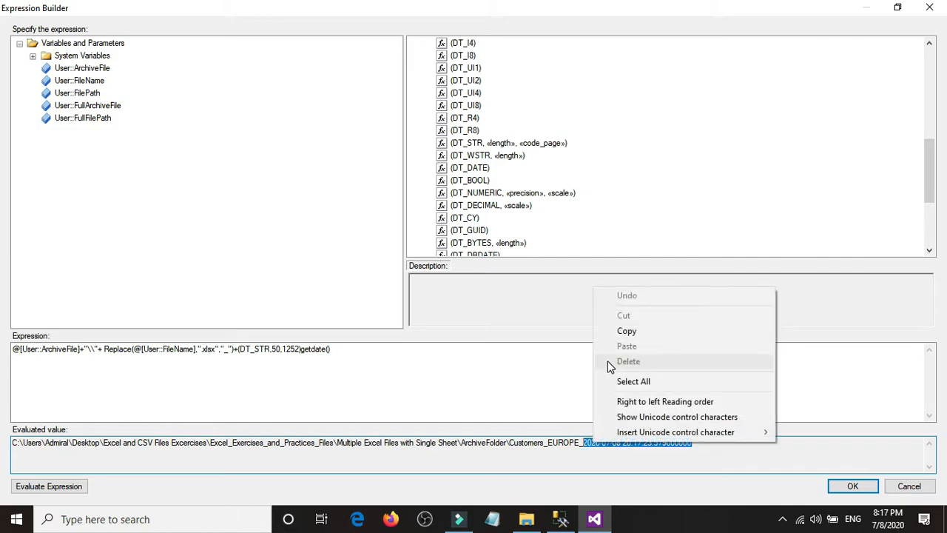
left_click(628, 334)
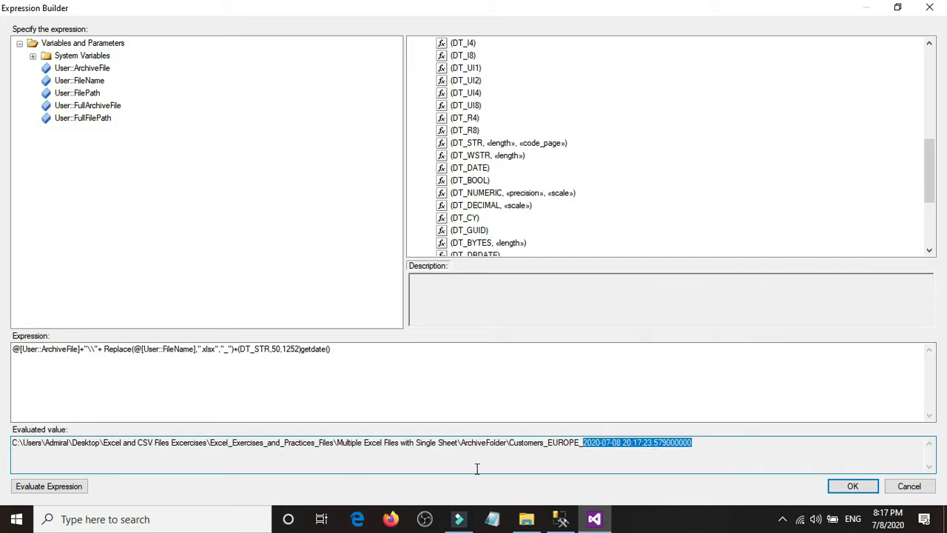
Step: In Management Studio, replace the Customers_EUROPE.xlsx text in the select statement with the copied date-time value and run that line
left_click(560, 519)
double_click(381, 211)
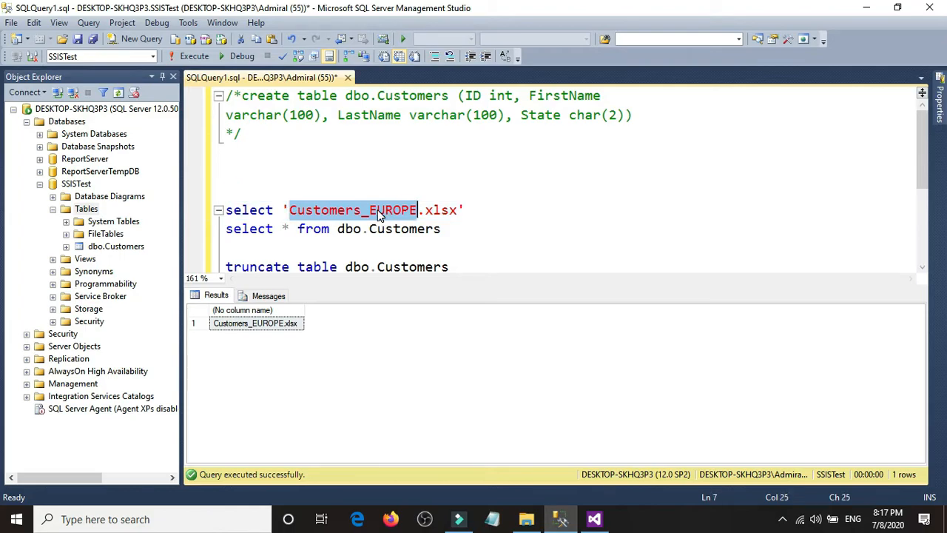
left_click(378, 213)
left_click_drag(289, 211, 458, 211)
right_click(423, 213)
left_click(440, 244)
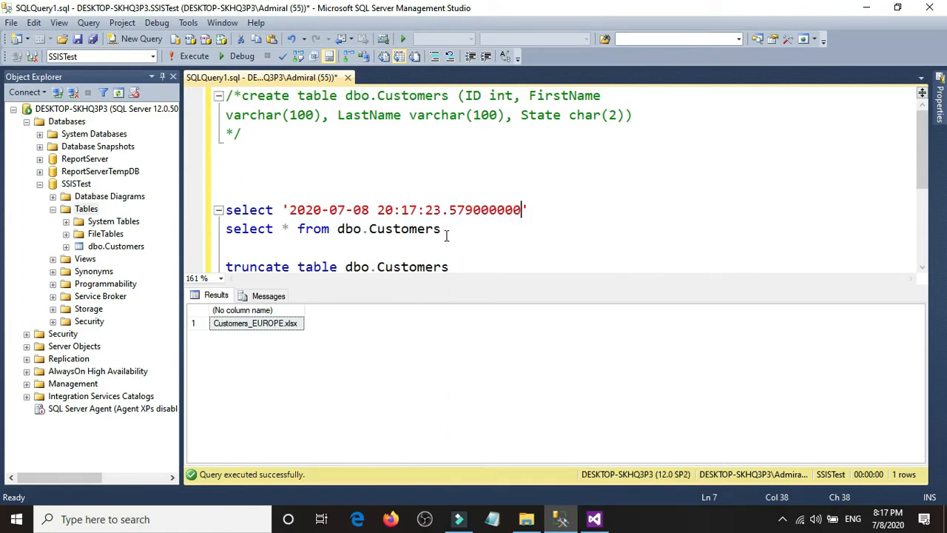
left_click_drag(537, 214, 201, 210)
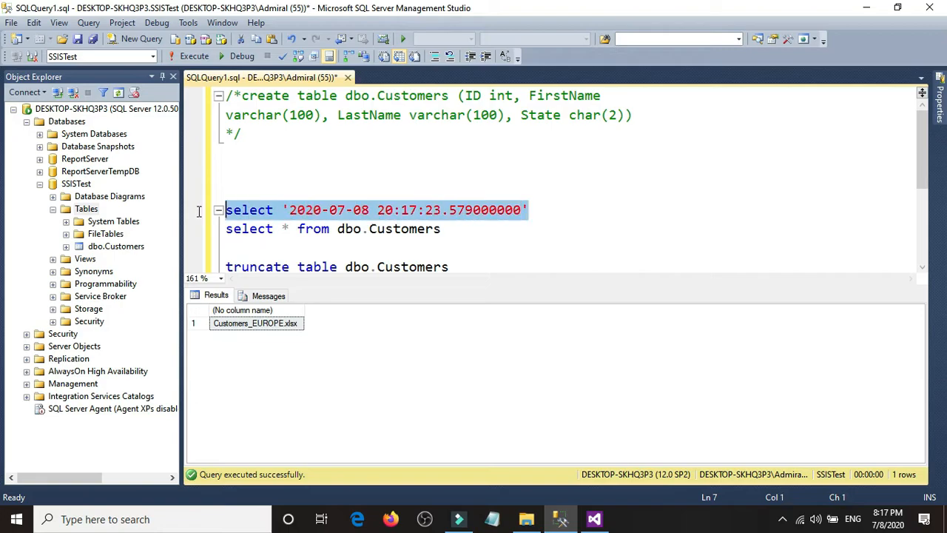
left_click(191, 56)
left_click(481, 239)
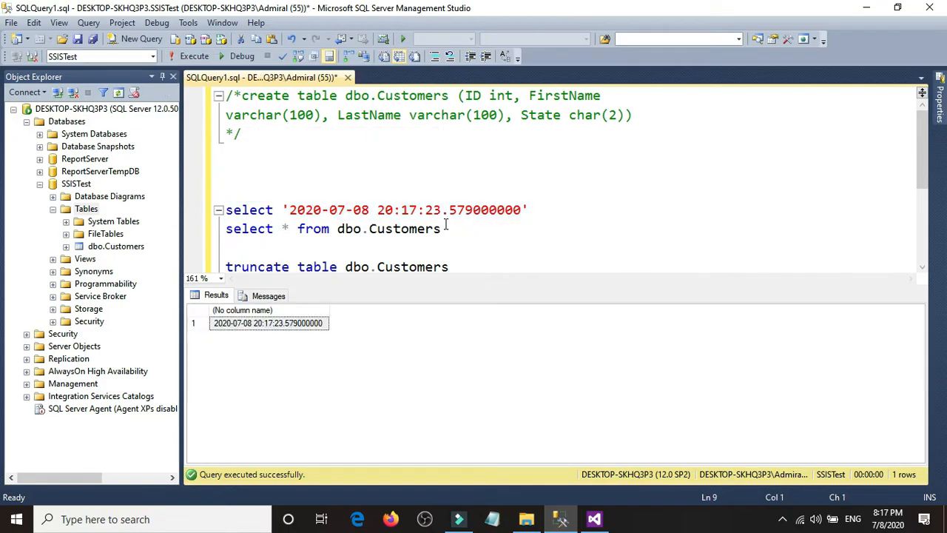
Step: Examine the date, the hyphen, space and colon separators, and the fractional seconds in the selected date-time string
left_click_drag(289, 211, 442, 212)
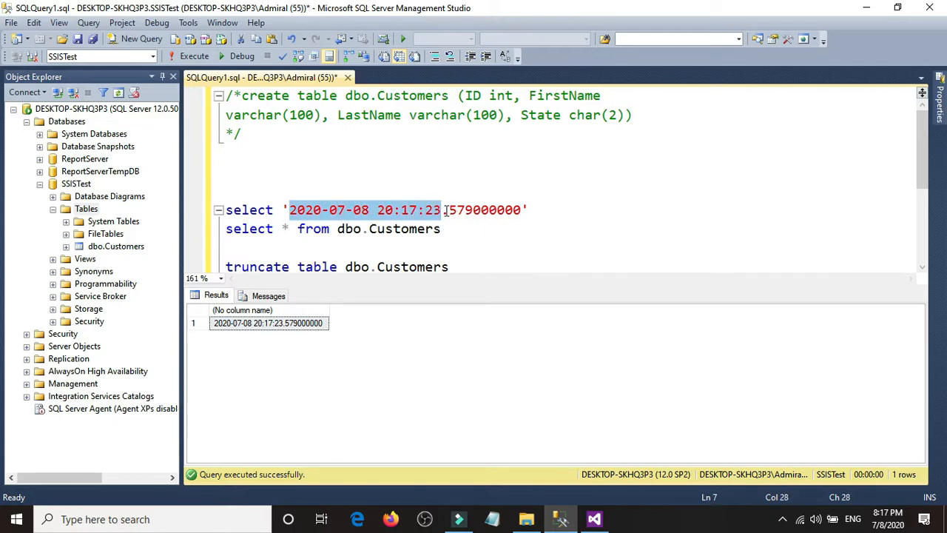
left_click(535, 212)
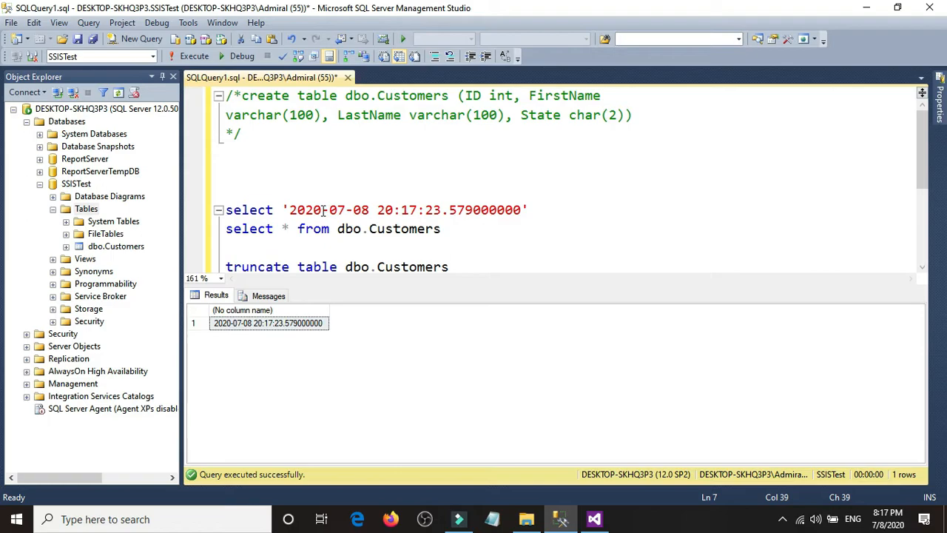
left_click(373, 210)
left_click(400, 214)
left_click_drag(441, 212, 547, 211)
left_click(547, 213)
Step: Back in the Expression Builder, try to wrap the date cast in a Replace that strips the hyphens and evaluate the expression
key("alt+Tab")
left_click(345, 359)
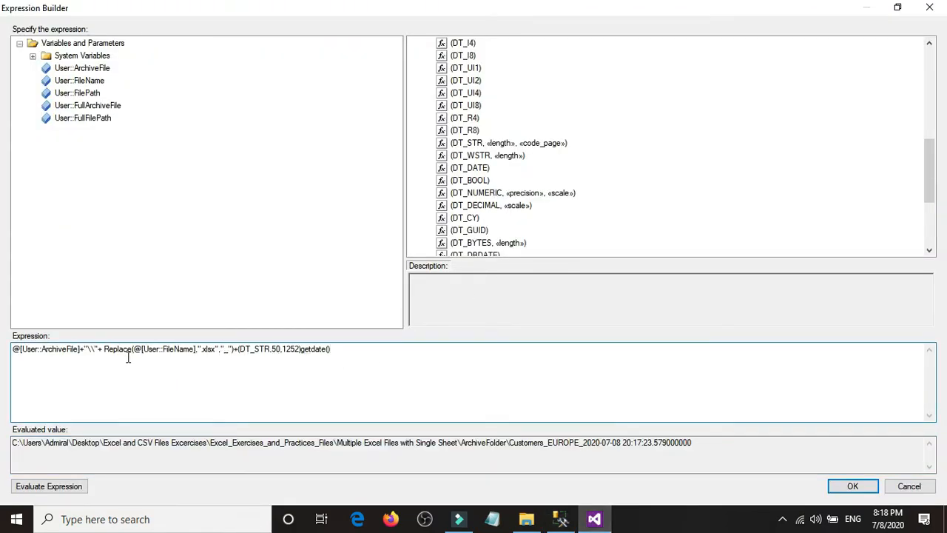
left_click(238, 349)
type("Replace")
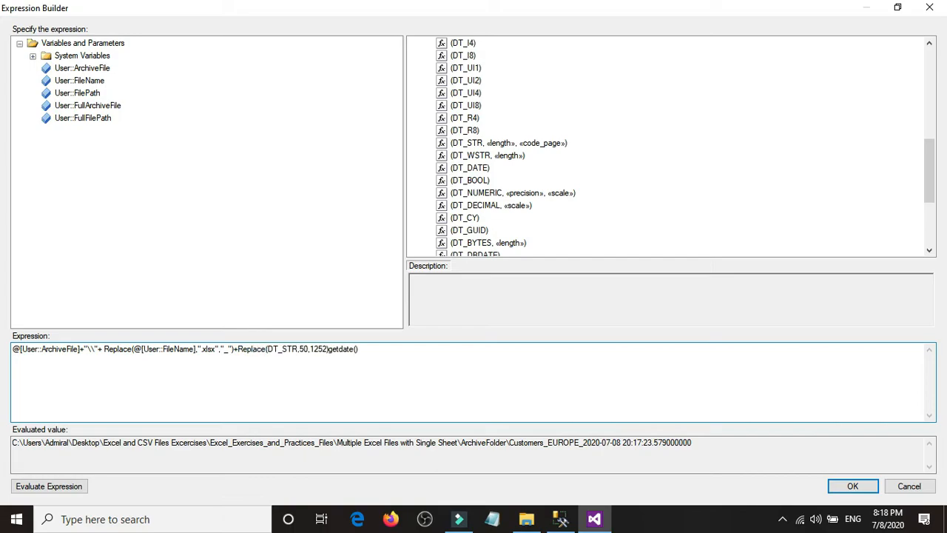
type("(")
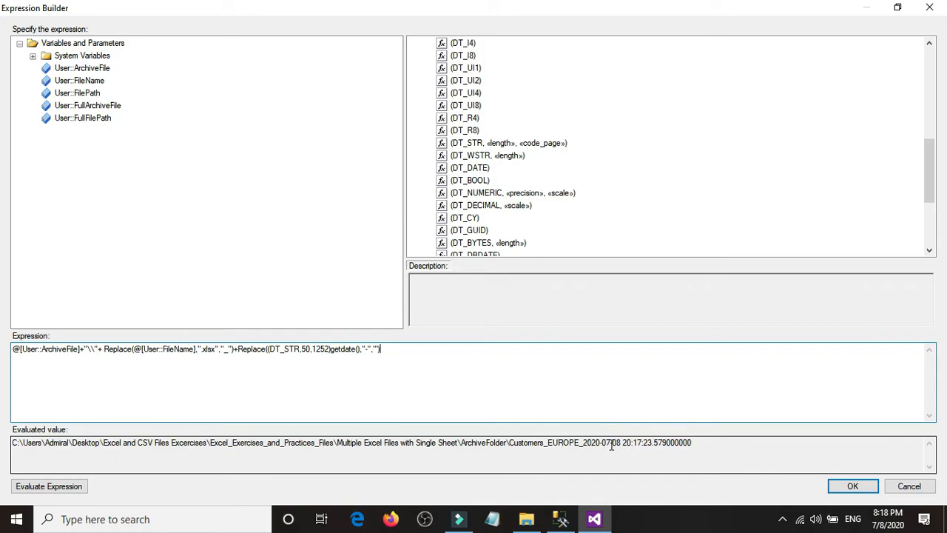
left_click(78, 486)
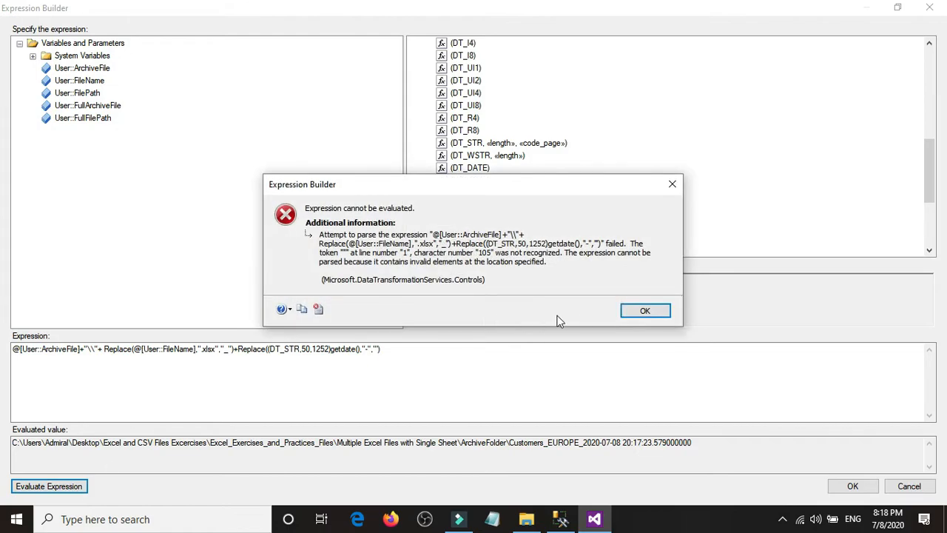
left_click(644, 310)
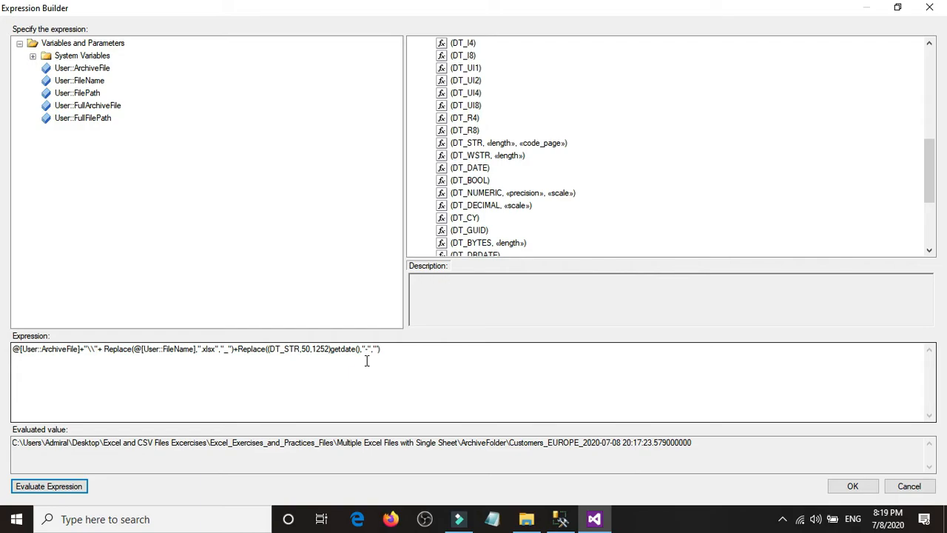
left_click(84, 492)
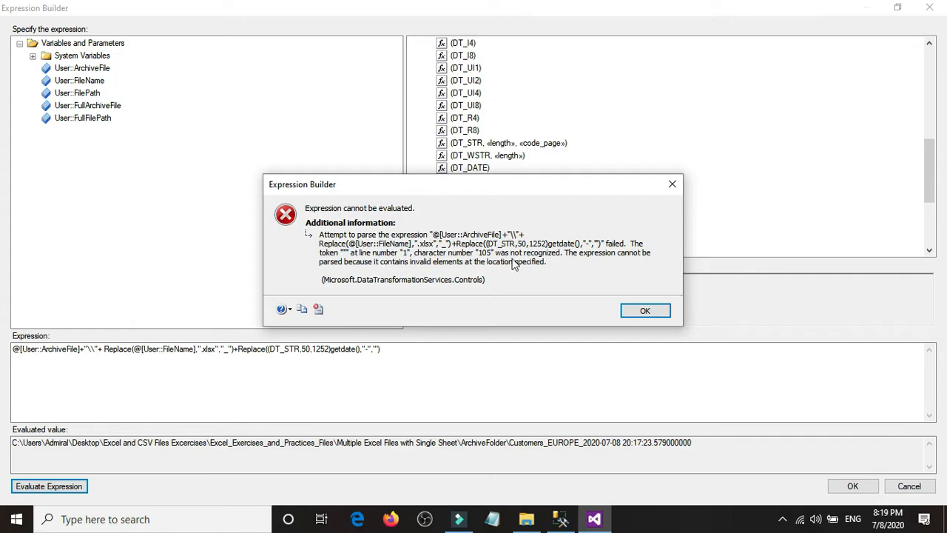
left_click(649, 310)
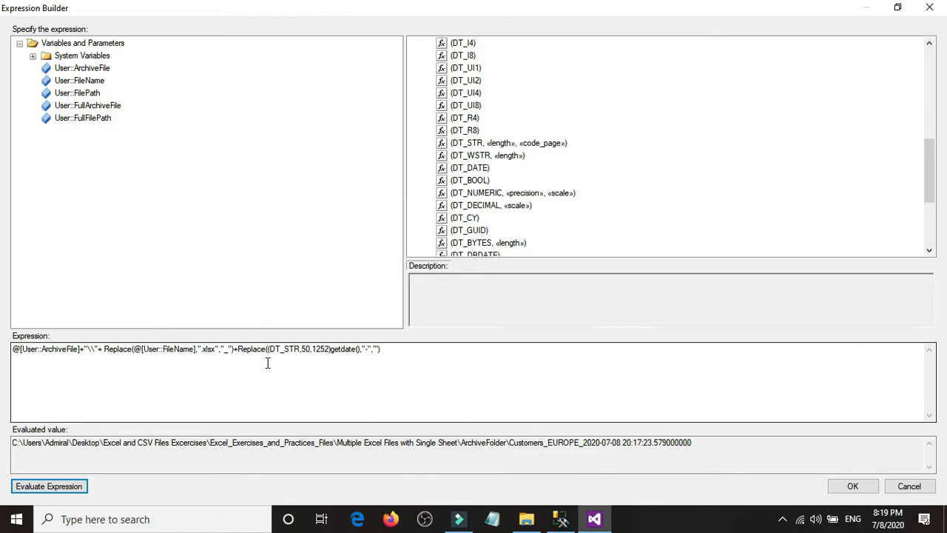
left_click(392, 351)
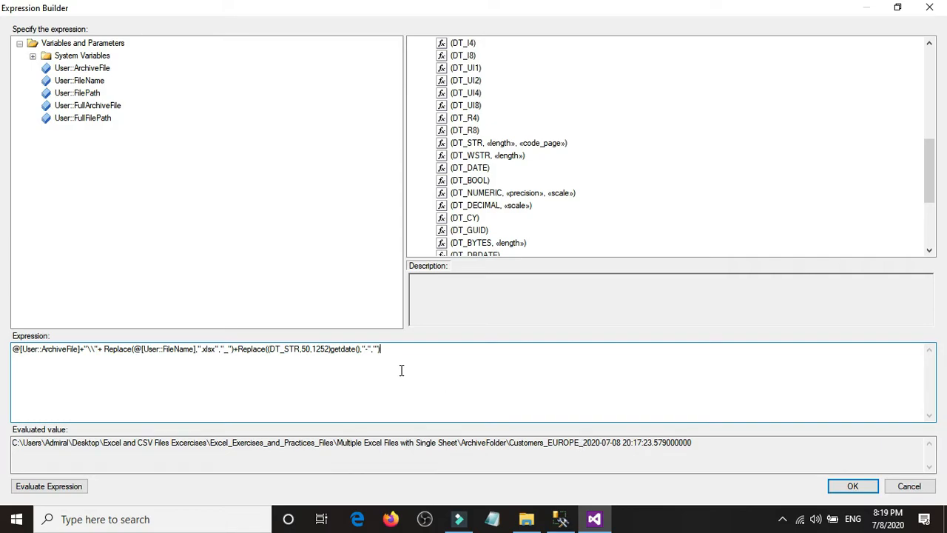
left_click(33, 488)
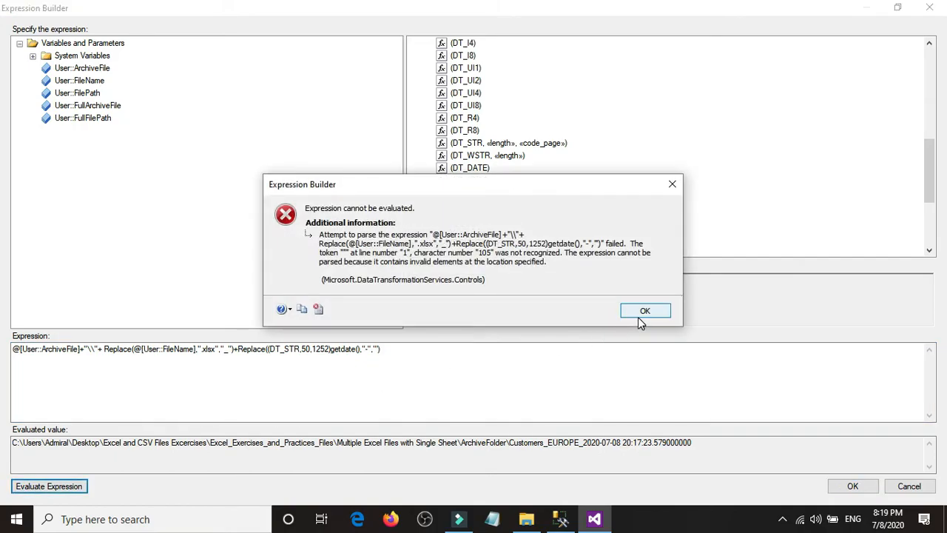
left_click(638, 313)
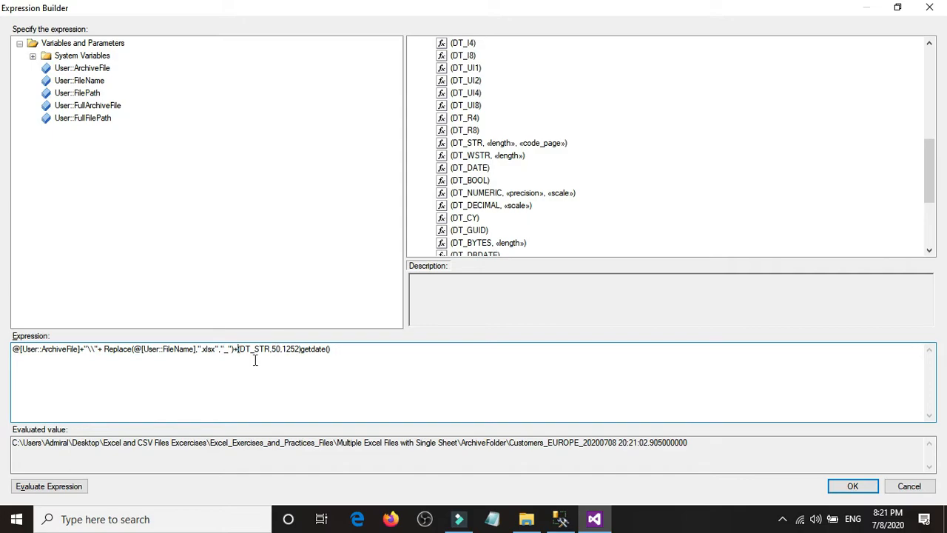
Step: Wrap (DT_STR,50,1252)getdate() in a replace function that swaps "-" for "" and evaluate the expression
type("replace")
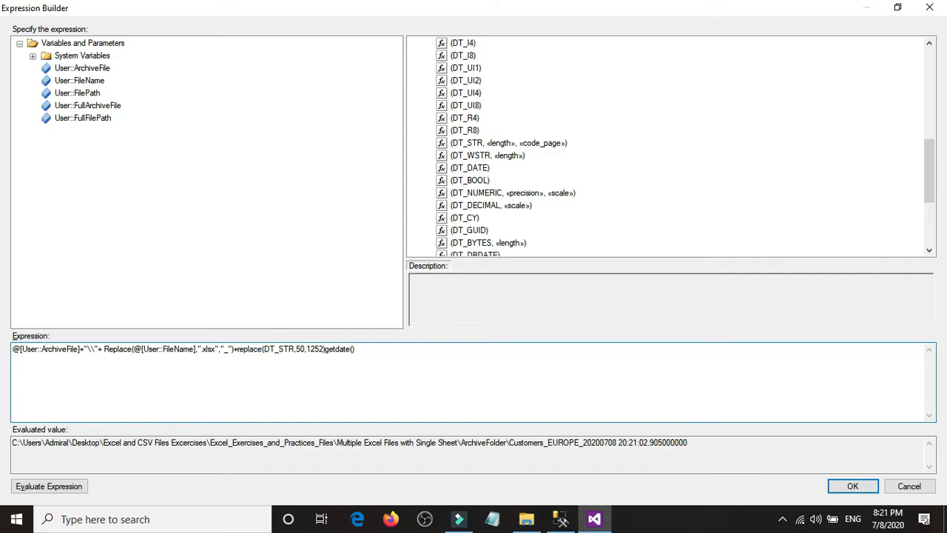
type("(")
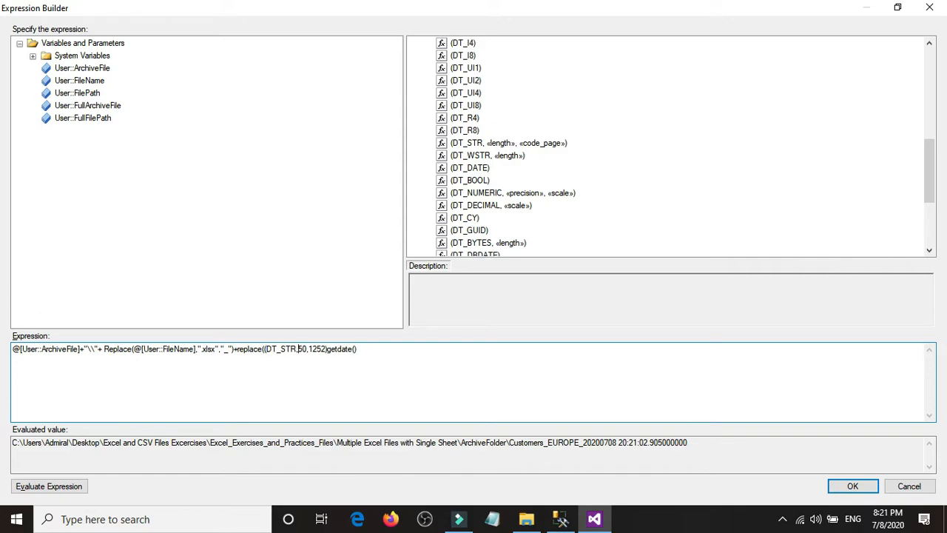
type(",\"-\",")
type("\"\"")
type("-")
type(",")
type("\"\"")
type(")")
left_click(47, 492)
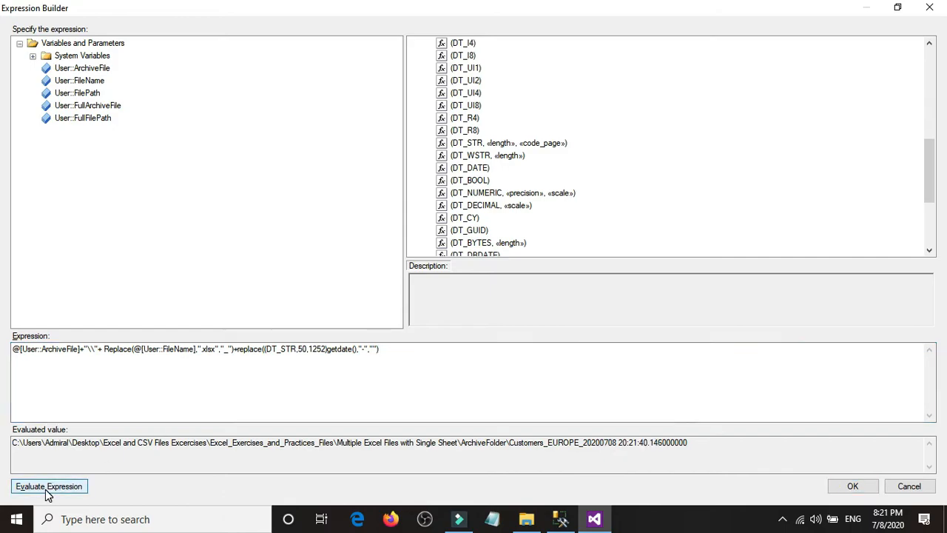
left_click(594, 445)
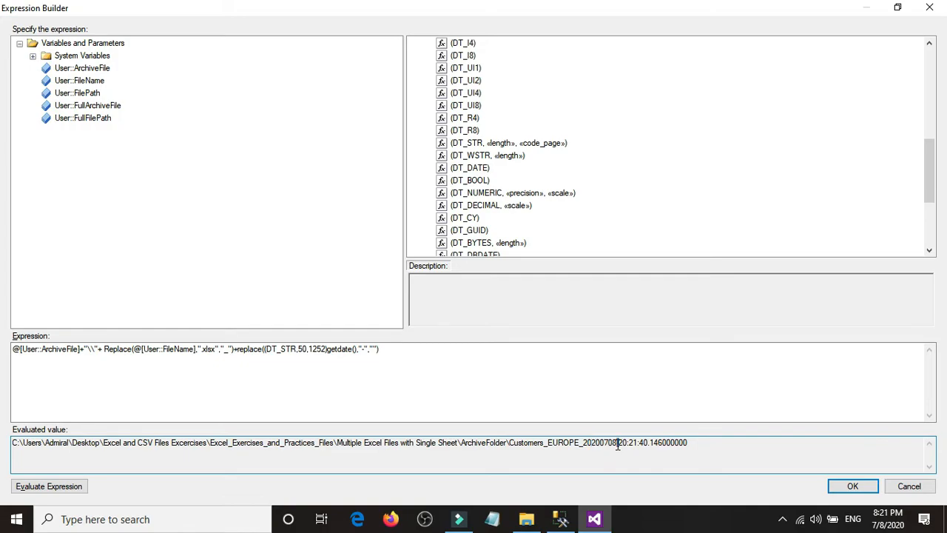
Step: Capitalise the first letter of the replace function around the date cast
left_click(488, 392)
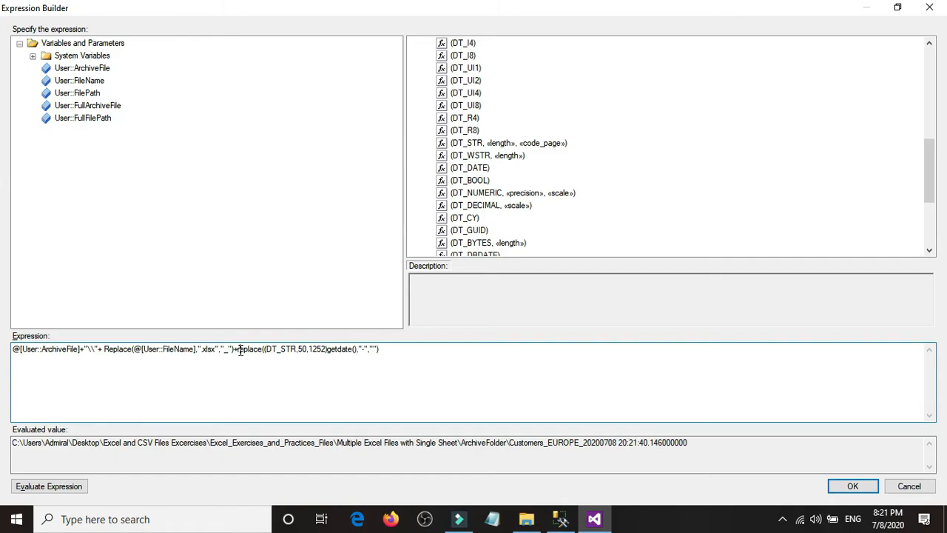
key("BackSpace")
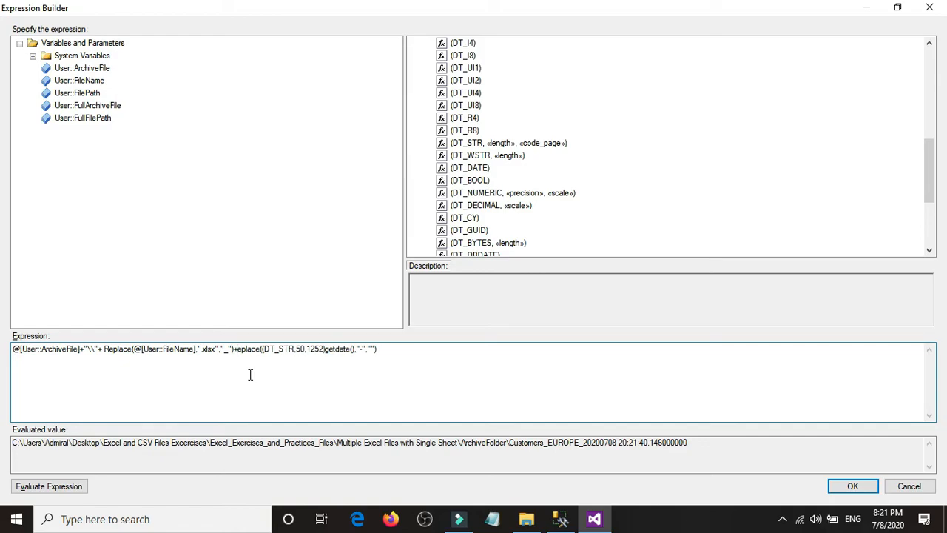
type("R")
Step: Nest the hyphen-stripping Replace inside another Replace that swaps " " for "_" and evaluate the expression
left_click(238, 350)
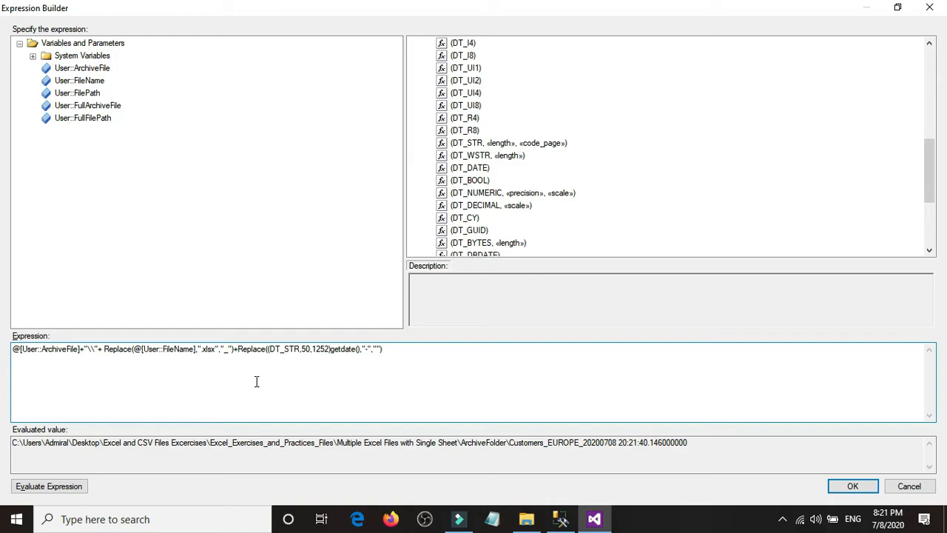
type("Repl")
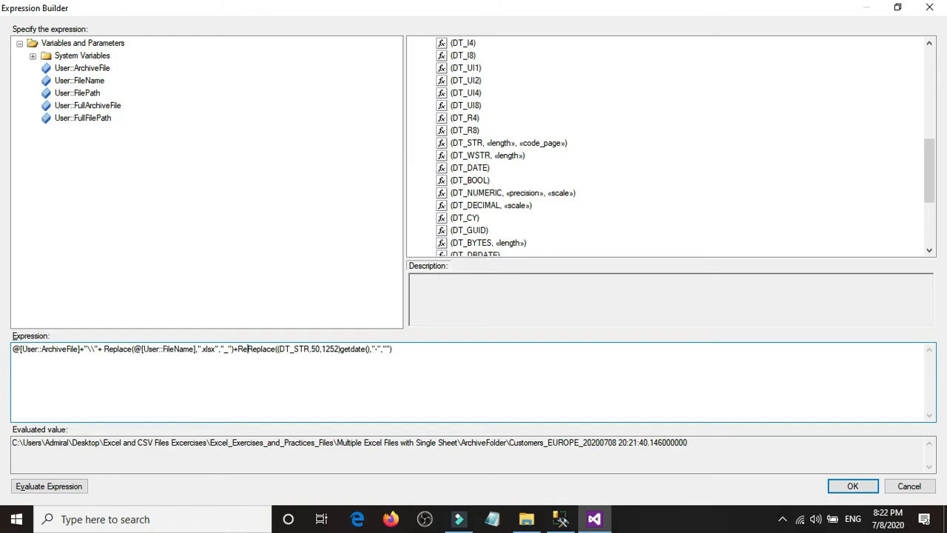
type("ace((DT_STR")
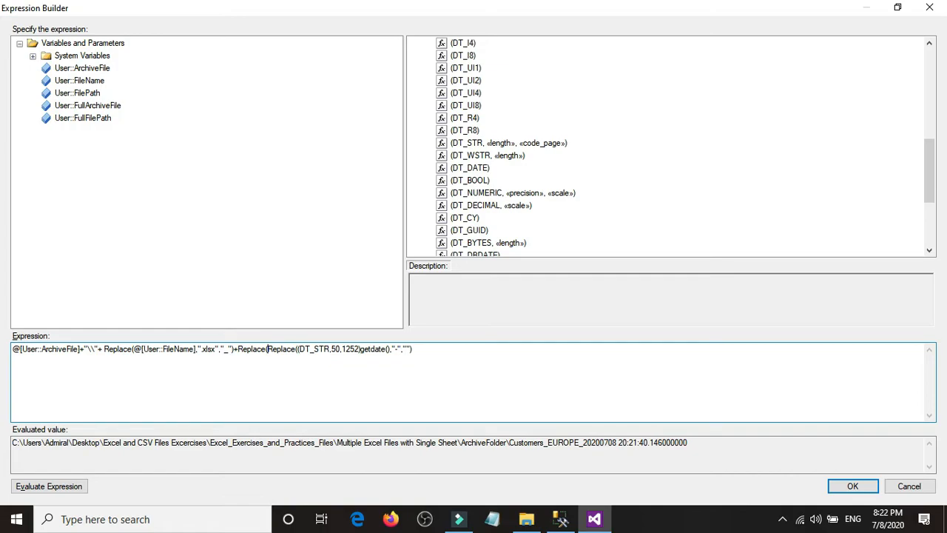
type(",")
type("\"")
type(",\" \",")
type("\"_\"")
type("\"")
type(")")
left_click(617, 444)
left_click(77, 491)
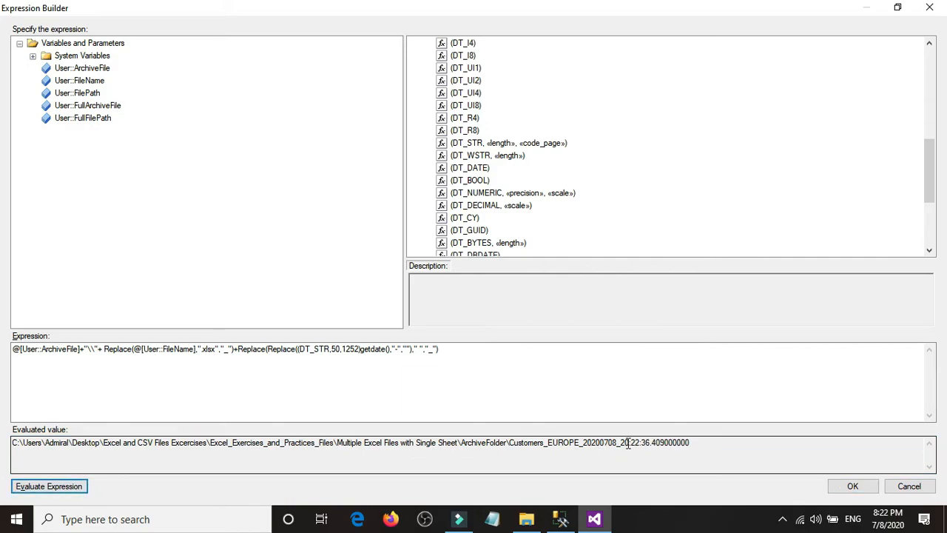
Step: Wrap the nested date functions in a third Replace that swaps ":" for "" and evaluate the expression
left_click(560, 519)
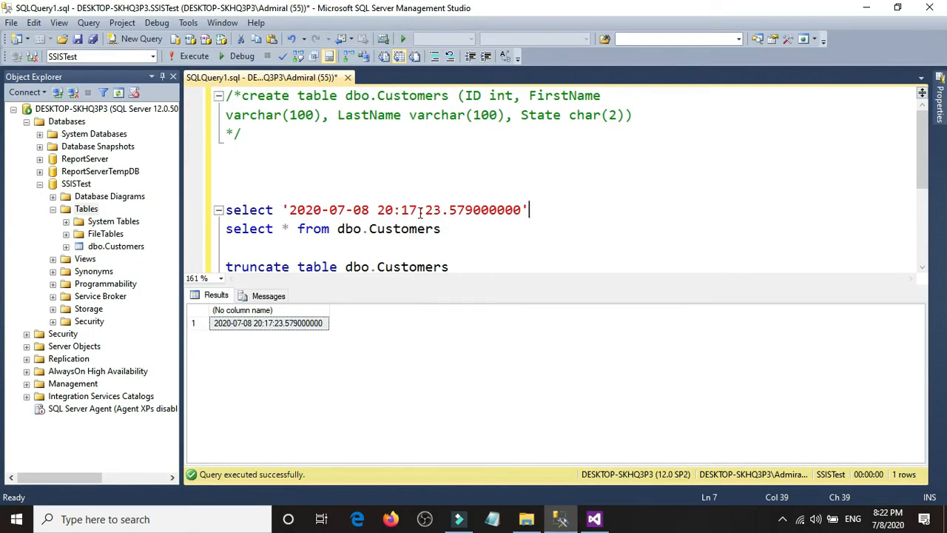
left_click(594, 519)
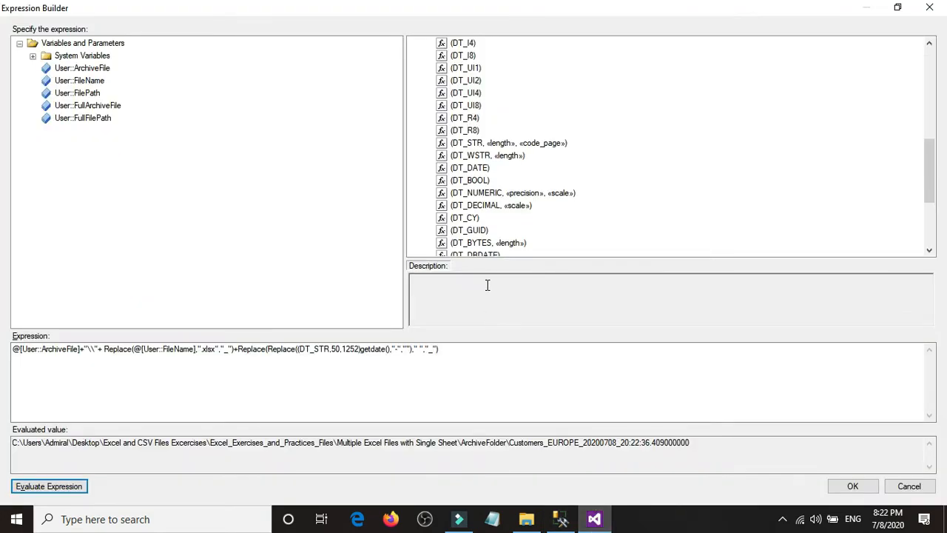
left_click(239, 352)
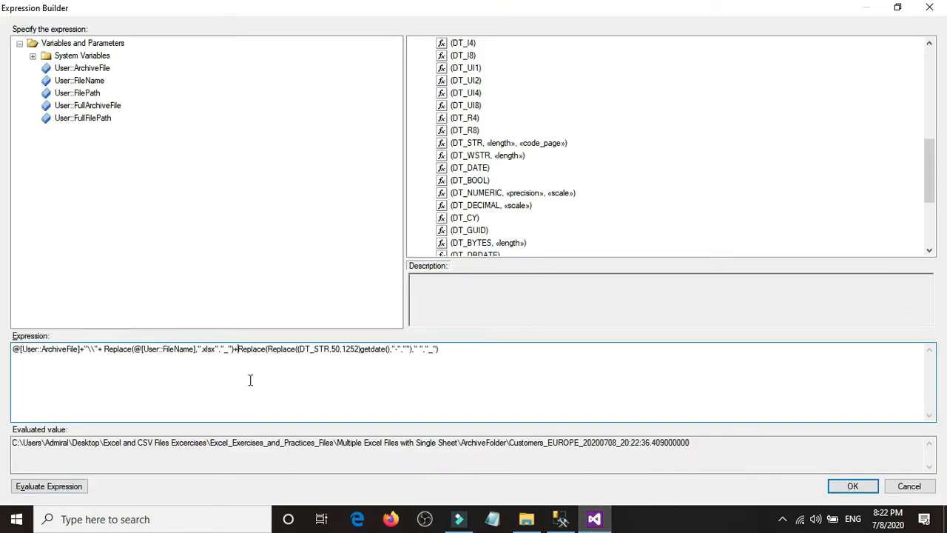
type("Replace")
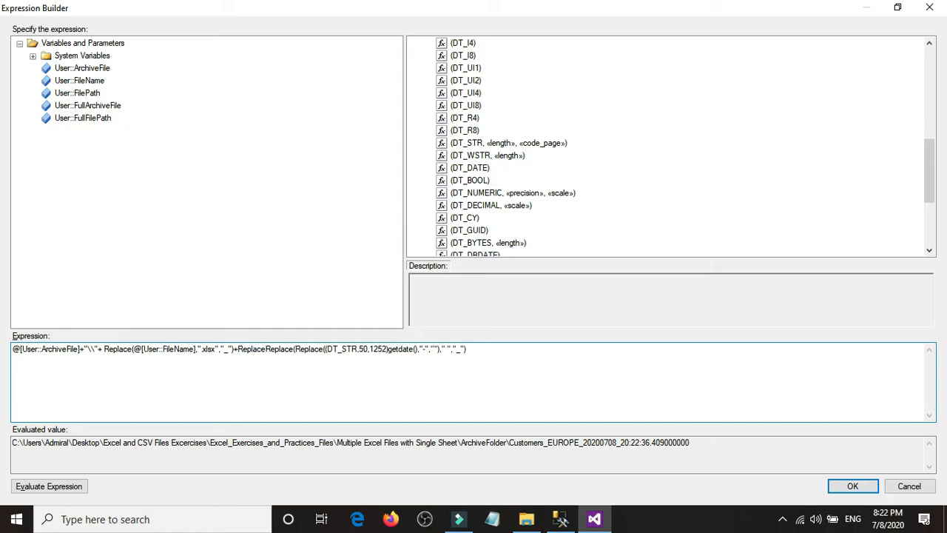
type("(")
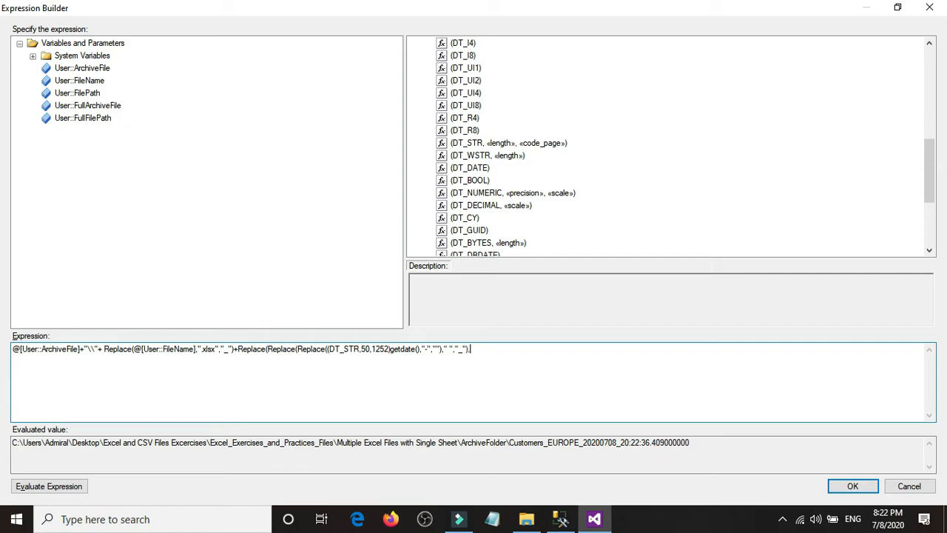
type(",\"")
type(":\",\"\")")
left_click(30, 486)
Step: Compare the fractional seconds ending the evaluated path with those in the date-time string in Management Studio
left_click(646, 443)
left_click_drag(646, 442, 700, 442)
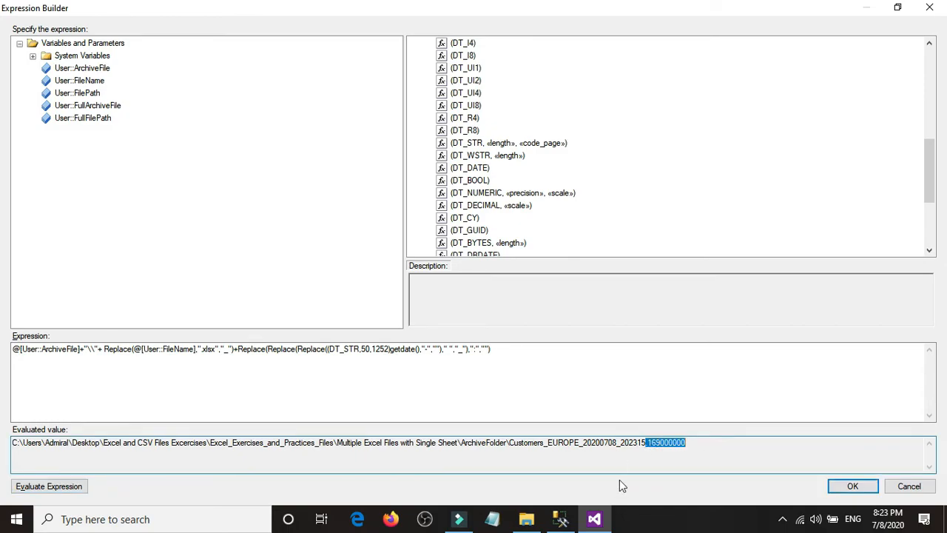
left_click(560, 518)
left_click_drag(442, 212, 522, 213)
left_click(521, 212)
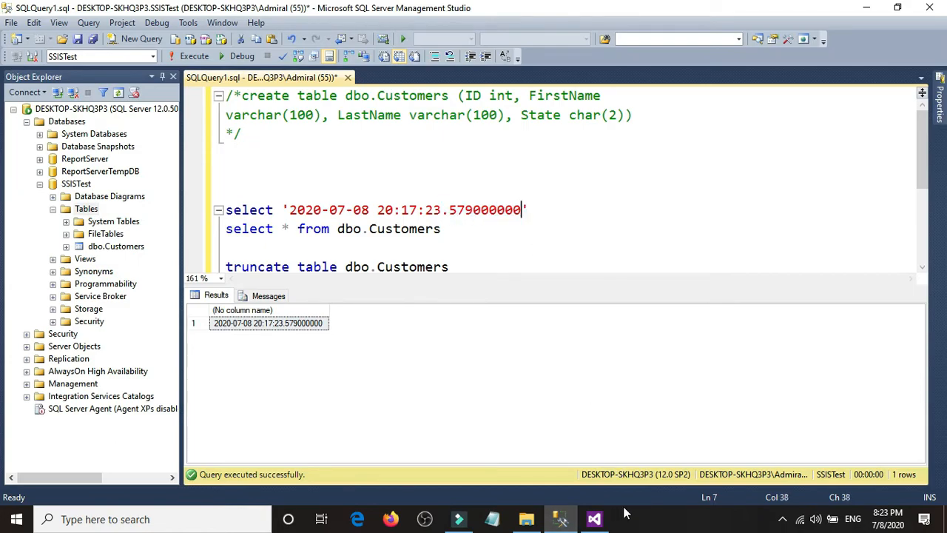
left_click(594, 519)
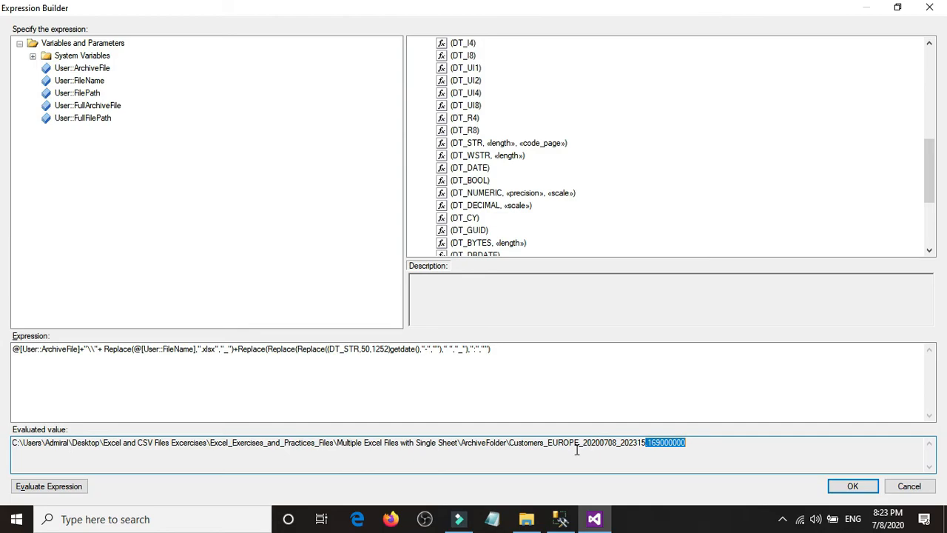
Step: Copy the reformatted date and time portion after Customers_EUROPE_ from the evaluated value
left_click_drag(585, 442, 690, 443)
right_click(626, 441)
left_click(684, 326)
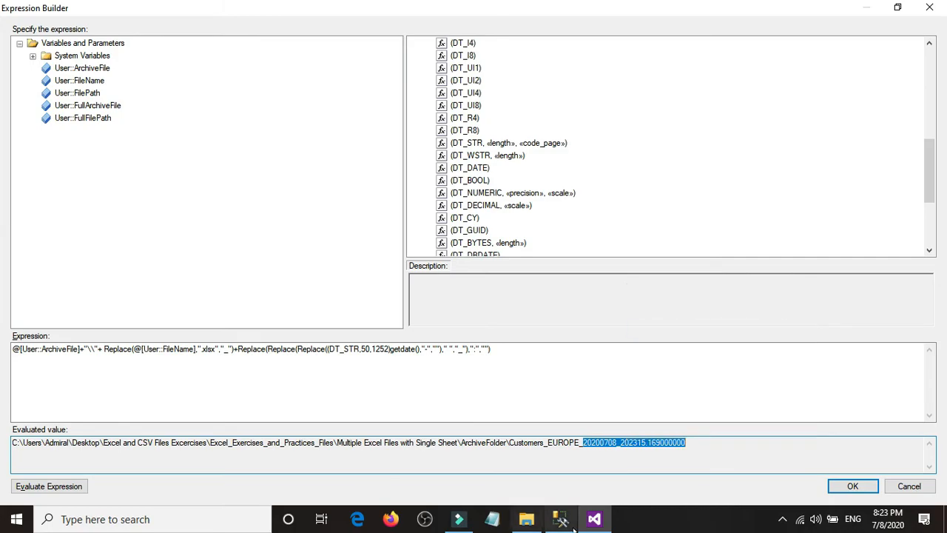
Step: Switch to Management Studio and replace the date-time literal in the select statement with the copied date and time string
left_click(560, 519)
mouse_move(285, 210)
left_mouse_down()
mouse_move(619, 218)
mouse_move(290, 211)
left_mouse_up()
right_click(311, 210)
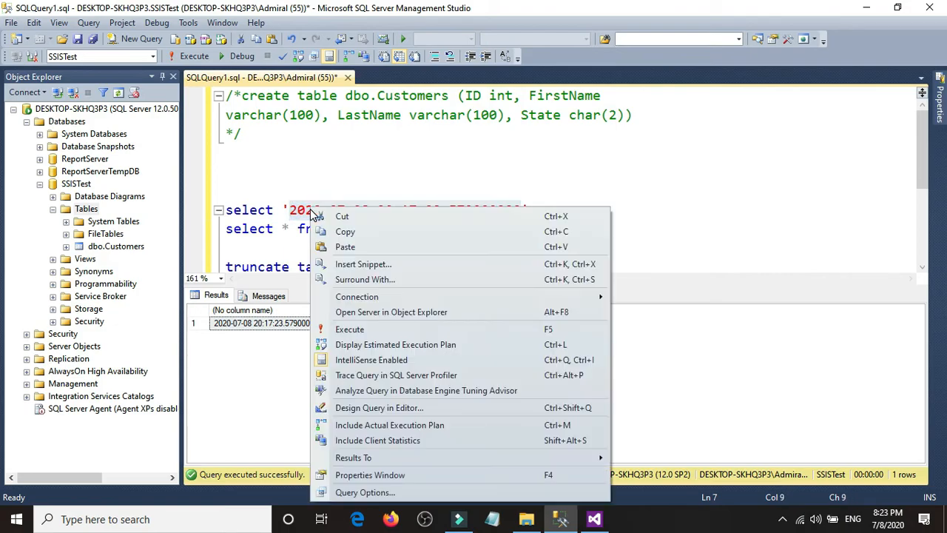
left_click(339, 247)
Step: Wrap the pasted date-time literal in len() and execute only that select statement
left_click(281, 210)
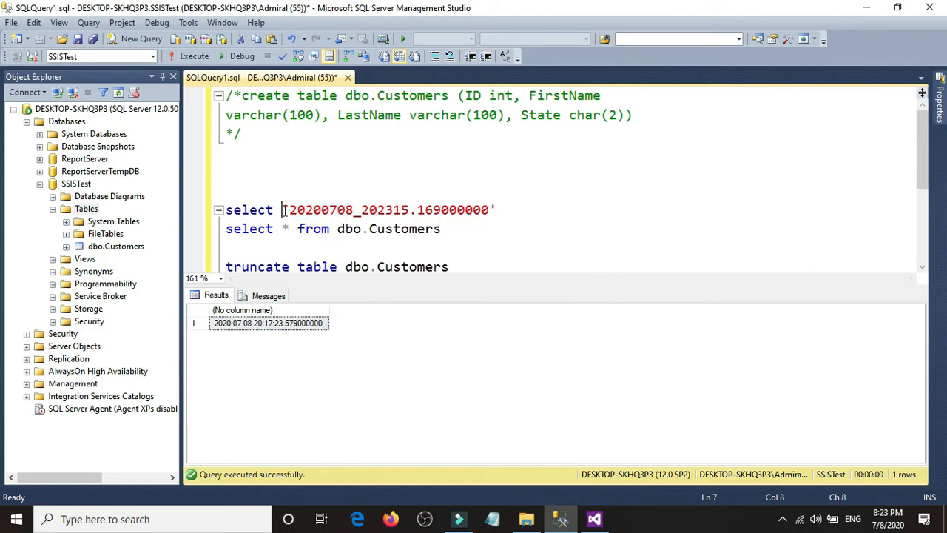
type("le")
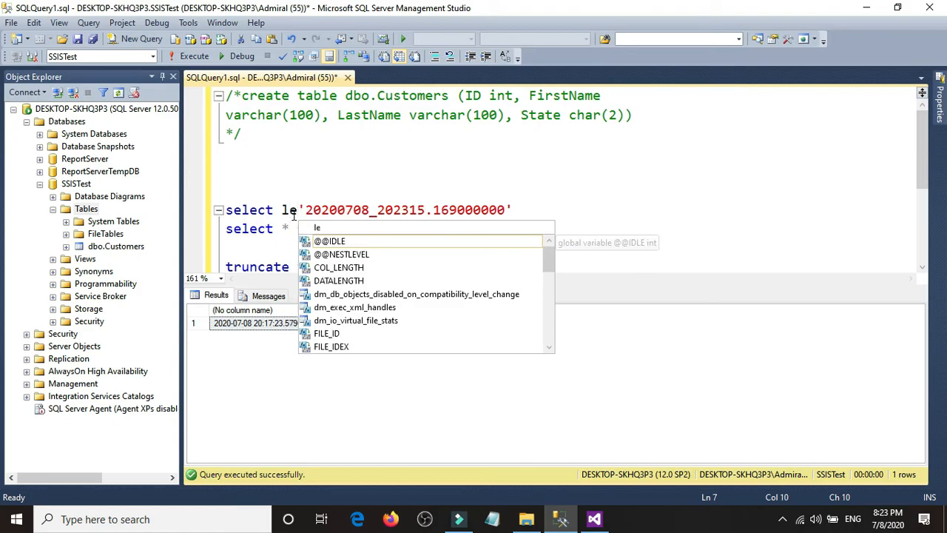
type("n")
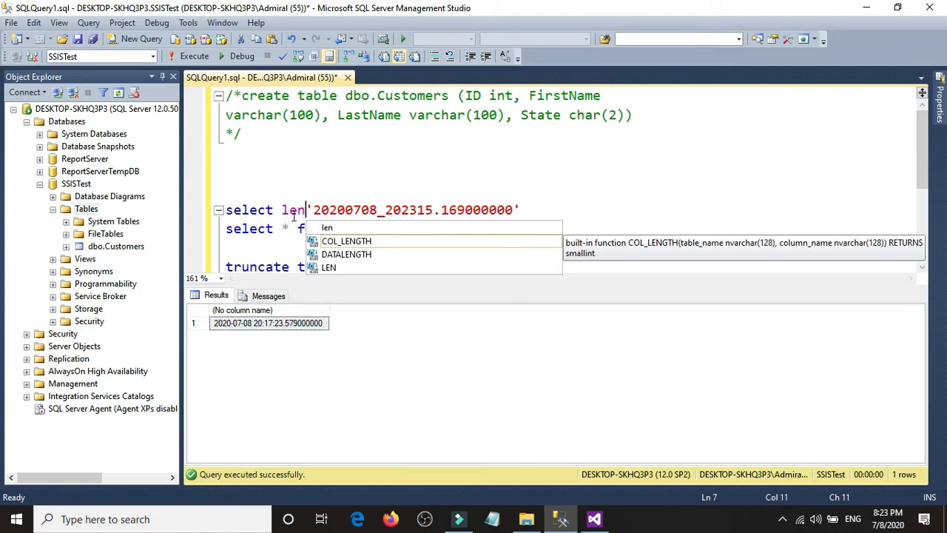
type("(")
key("End")
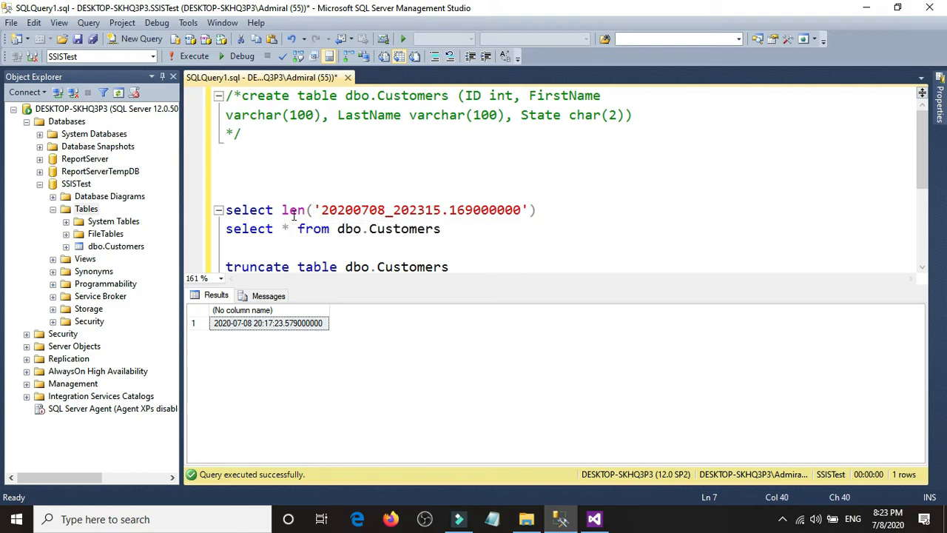
left_click_drag(585, 209, 177, 193)
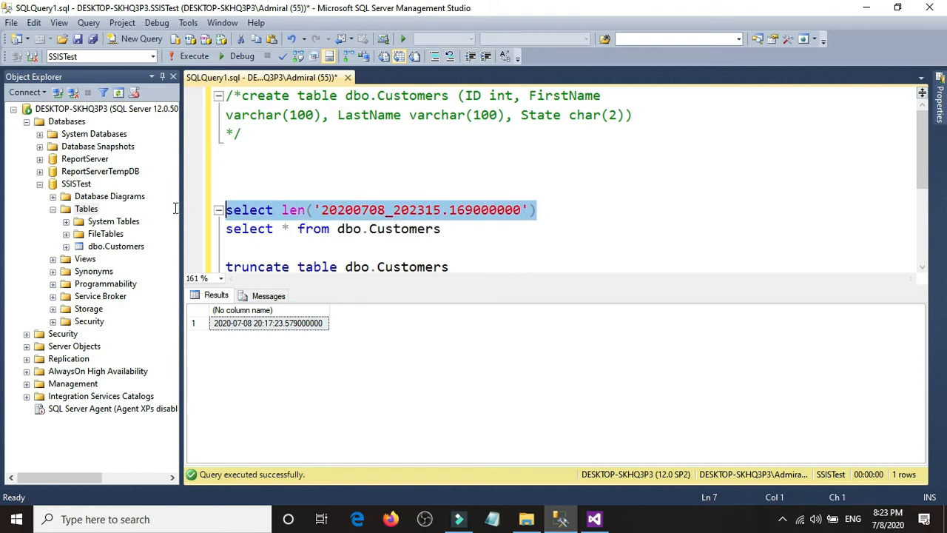
left_click(192, 57)
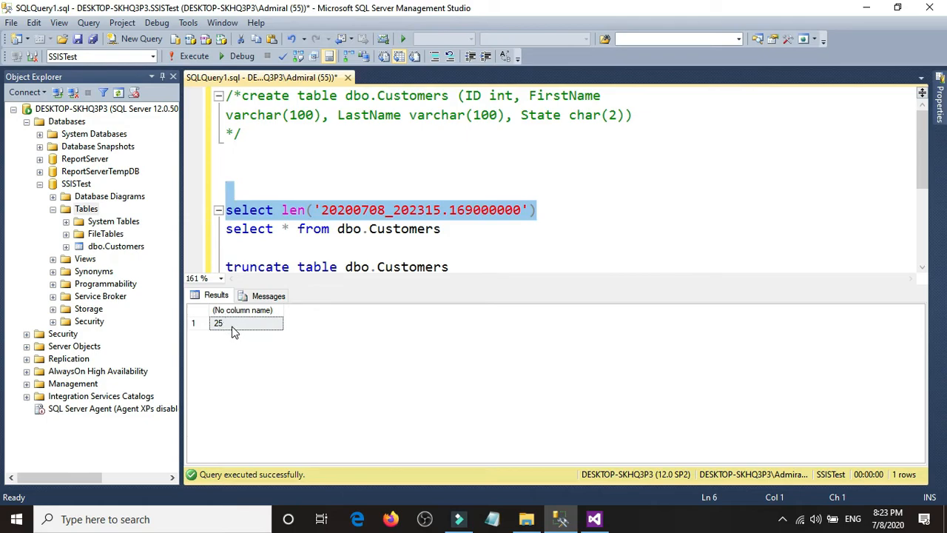
Step: Remove the fractional part .169000000 from the literal and execute the select len statement again
left_click(322, 211)
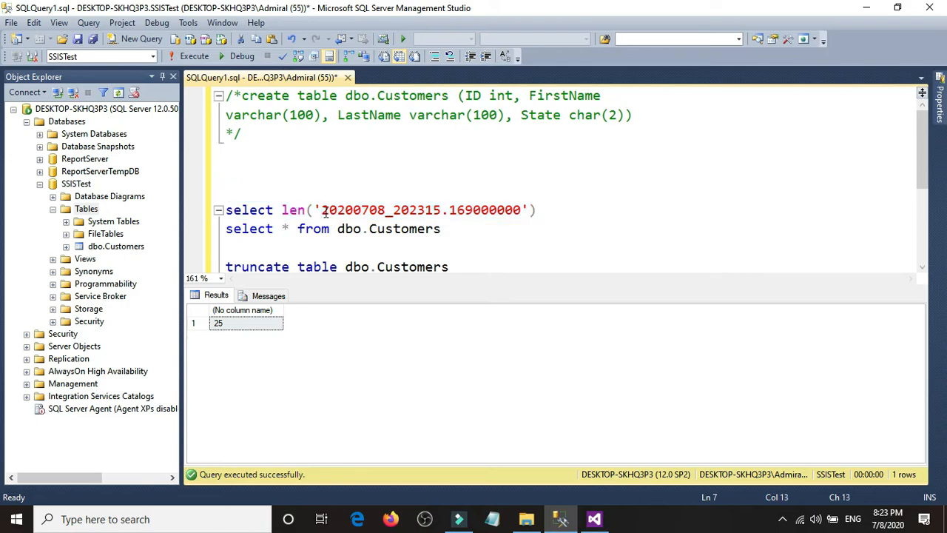
left_click_drag(442, 213, 522, 215)
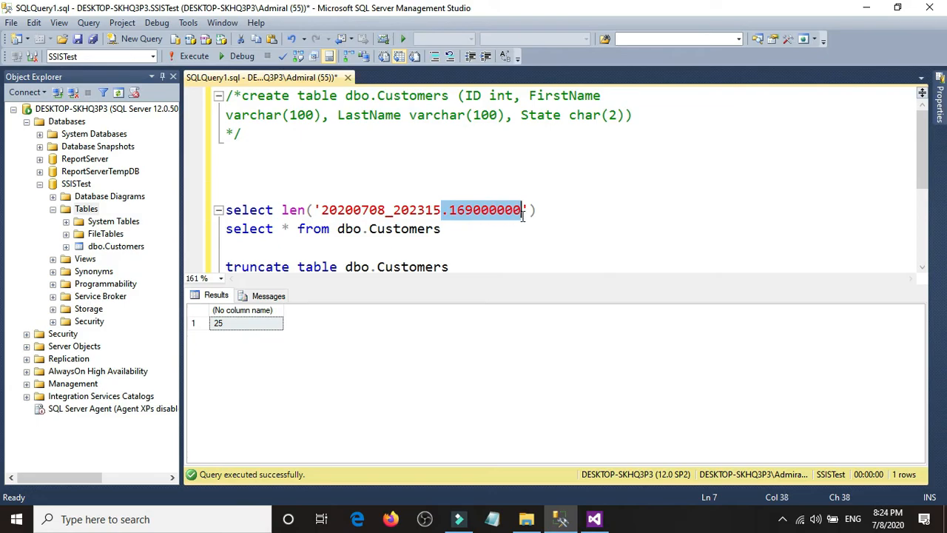
key("Delete")
left_click_drag(457, 211, 207, 210)
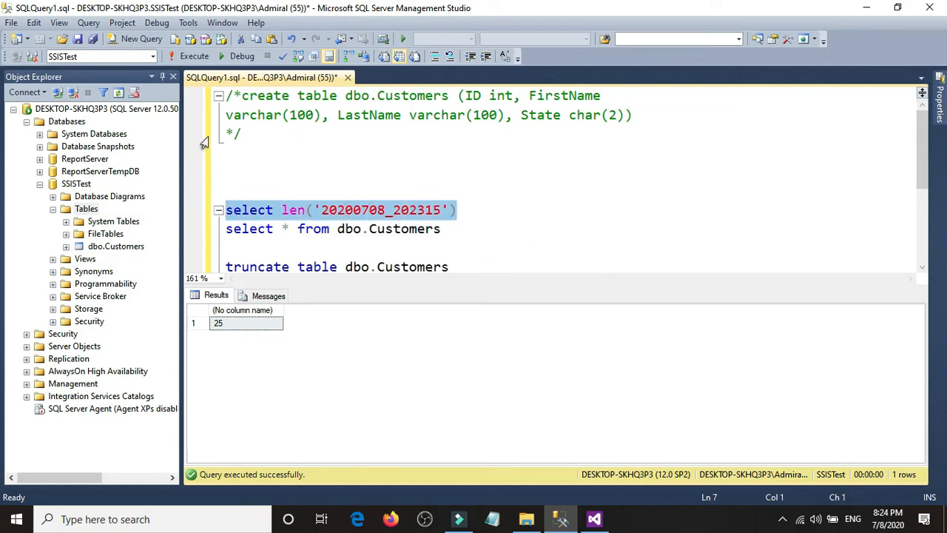
left_click(194, 56)
left_click(450, 215)
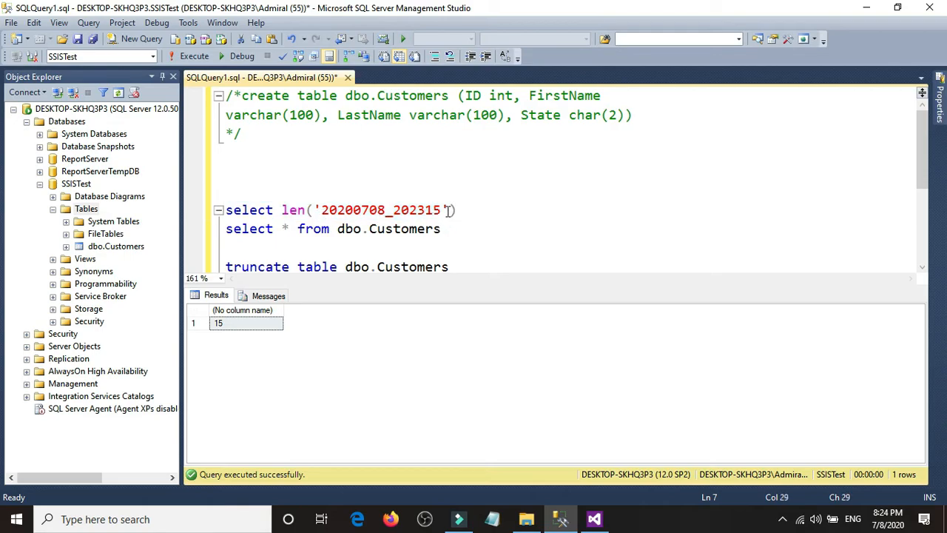
Step: Switch to Visual Studio, wrap the nested Replace functions in Substring with start 1 and length 15, and evaluate the expression
left_click(594, 518)
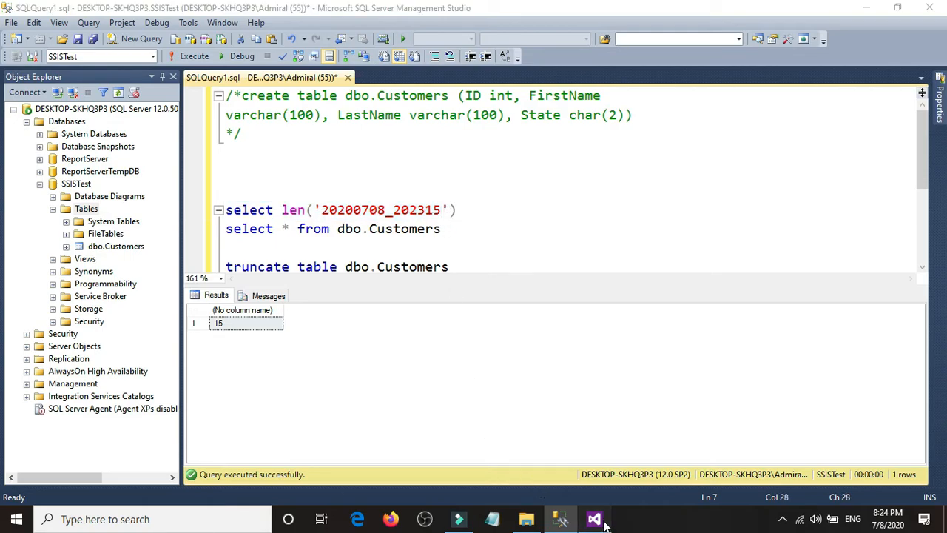
left_click(506, 346)
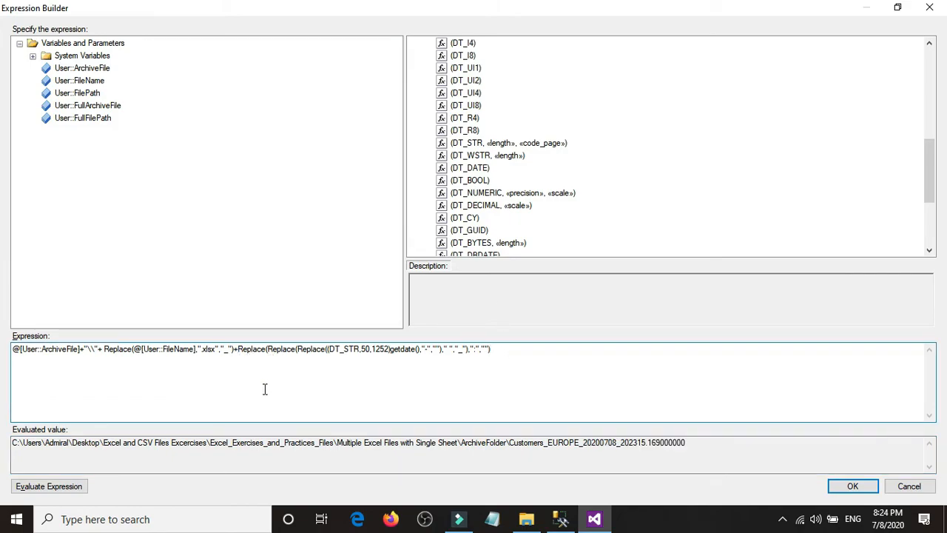
type("Substring(")
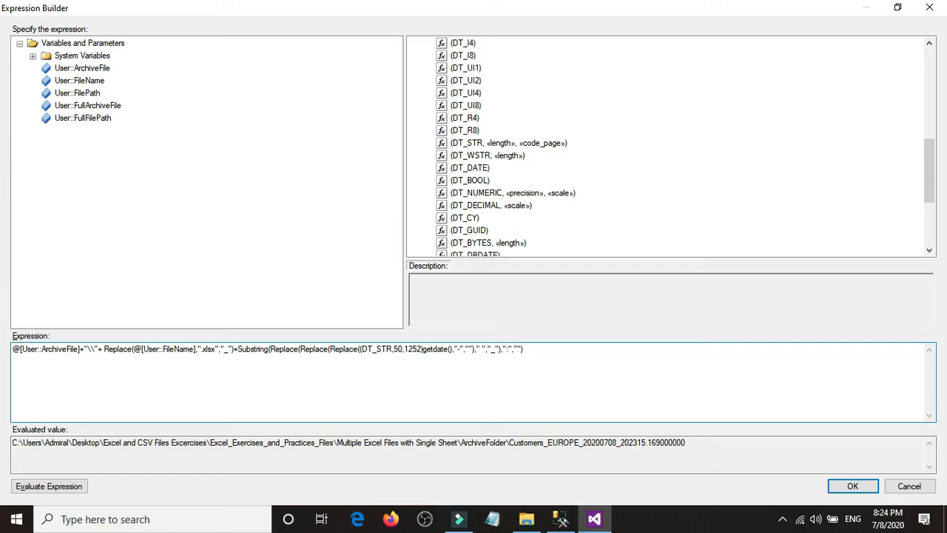
left_click(551, 360)
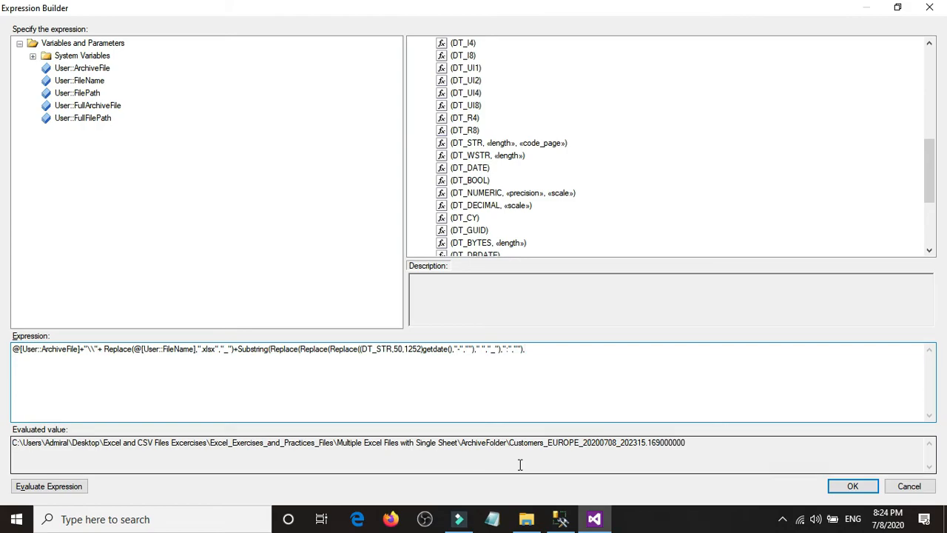
type(",15")
left_click(69, 486)
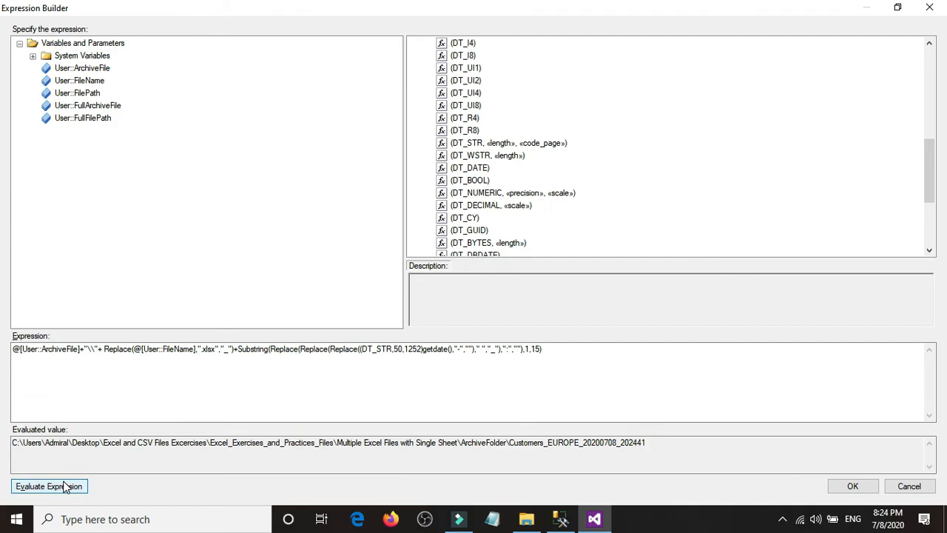
Step: Append +".xlsx" to the end of the archive path expression, evaluate it, and accept it for the FullArchiveFile variable
left_click(656, 441)
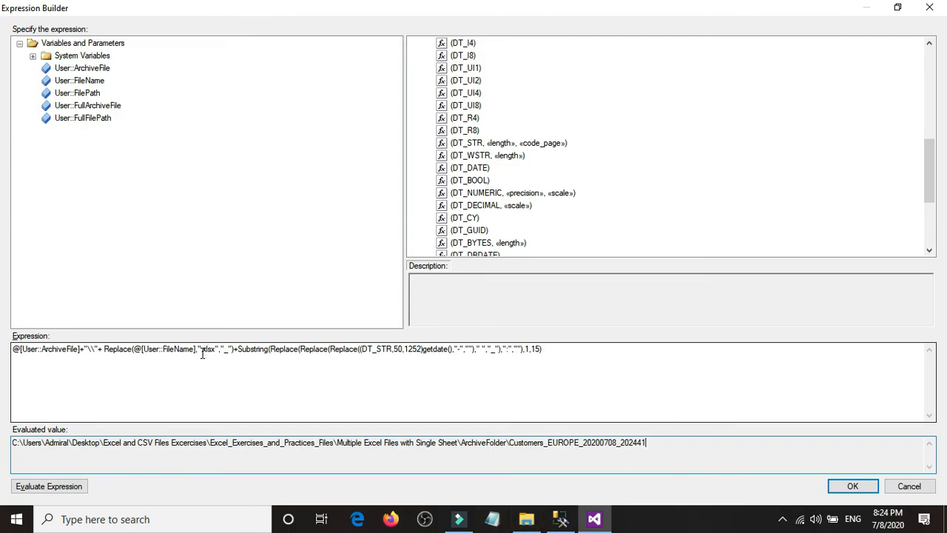
left_click(605, 353)
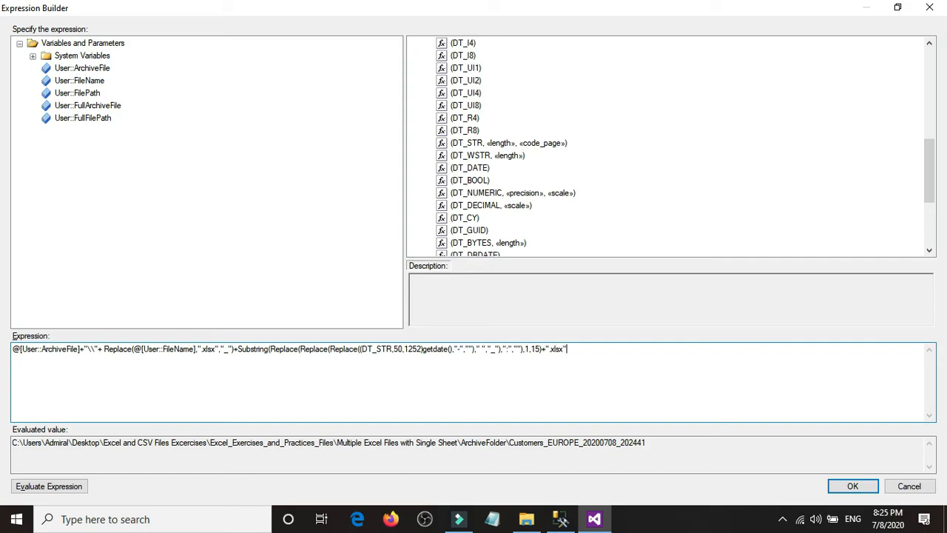
left_click(31, 487)
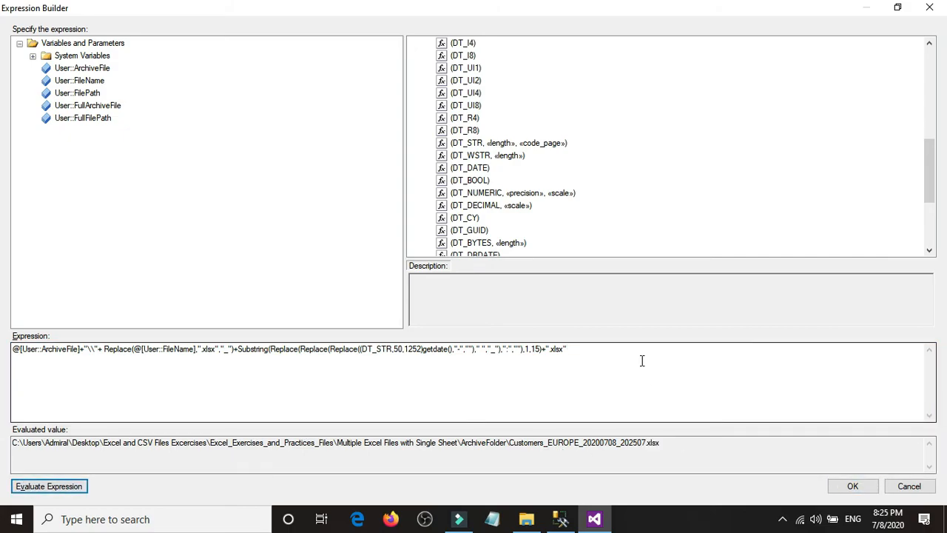
left_click(852, 486)
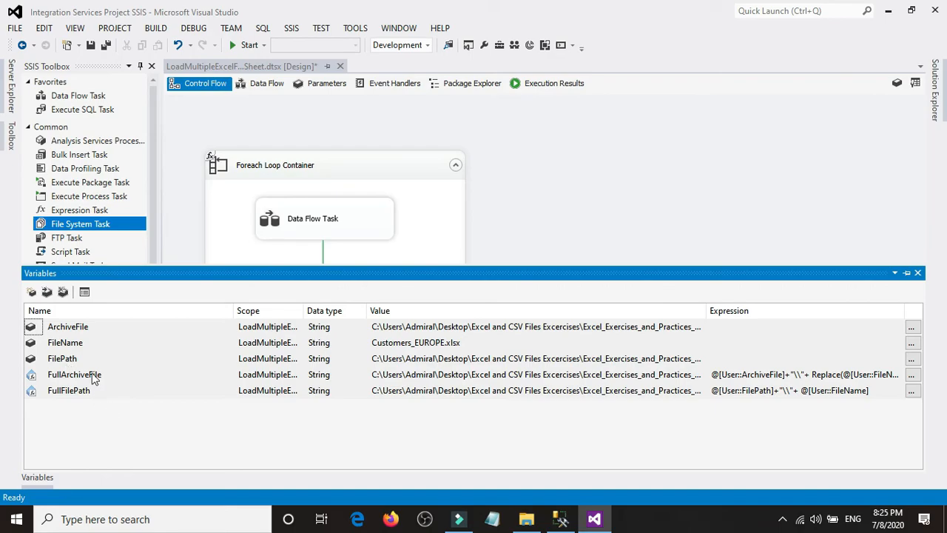
left_click(560, 186)
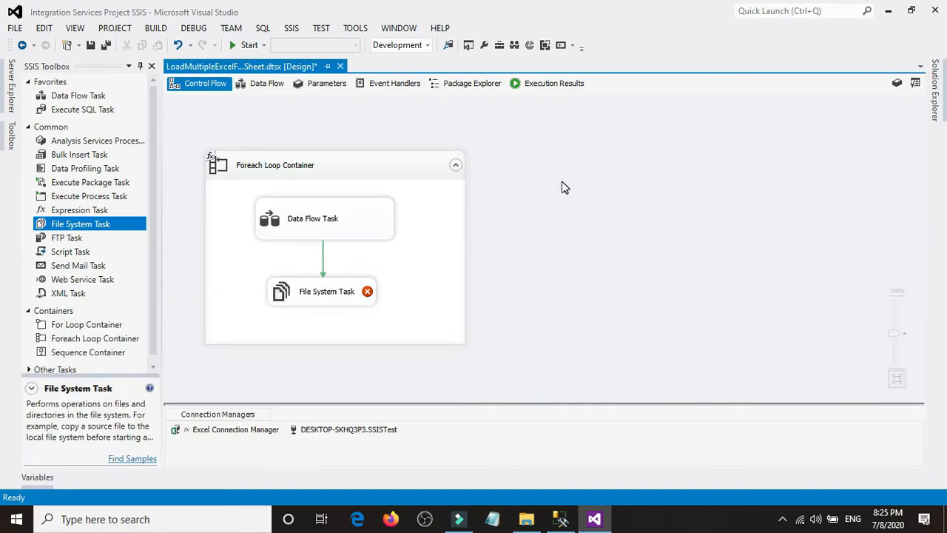
Step: In the File System Task, set IsSourcePathVariable to True and choose User::FullFilePath as the source variable
double_click(323, 294)
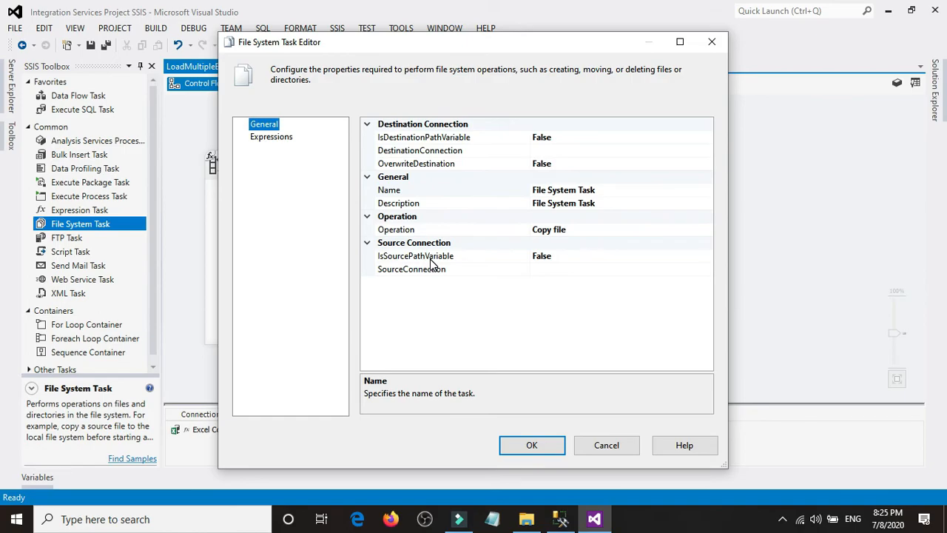
double_click(577, 256)
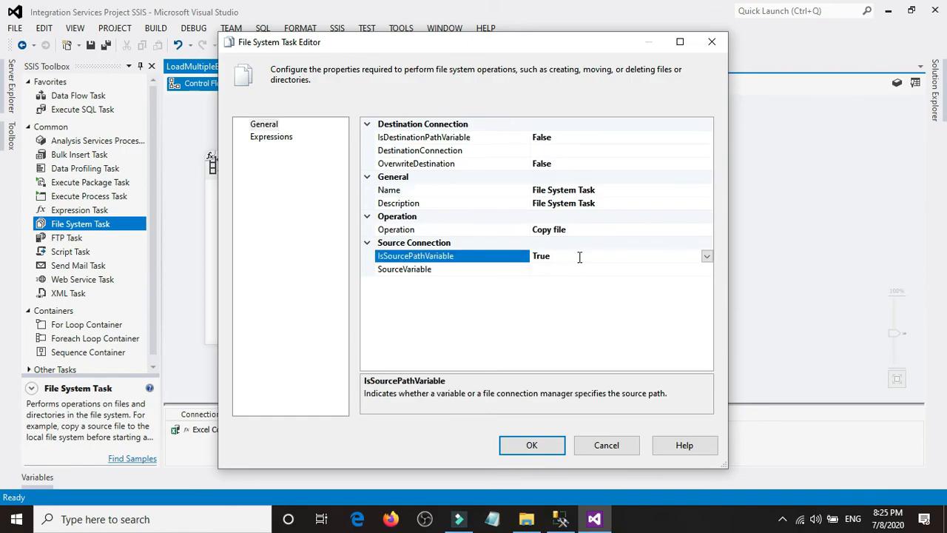
left_click(657, 269)
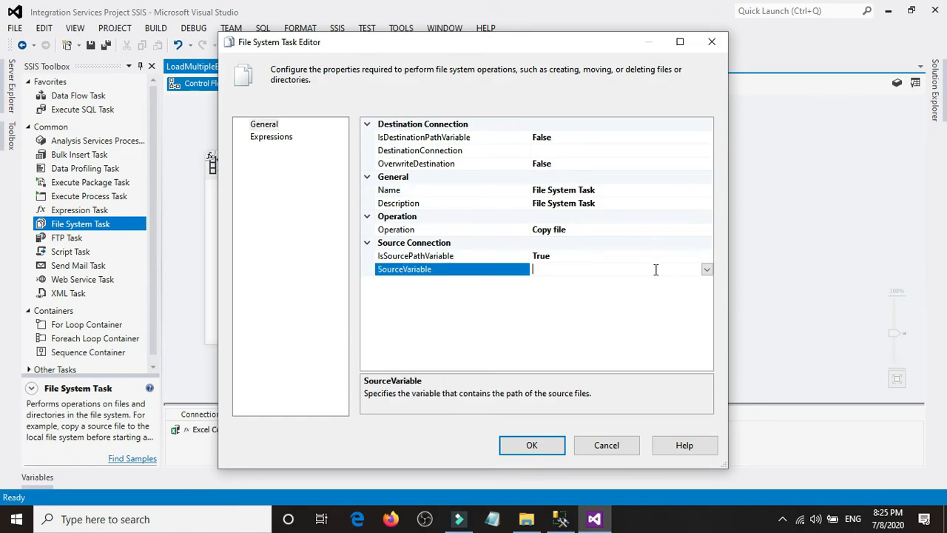
left_click(707, 270)
scroll(629, 356, "down", 12)
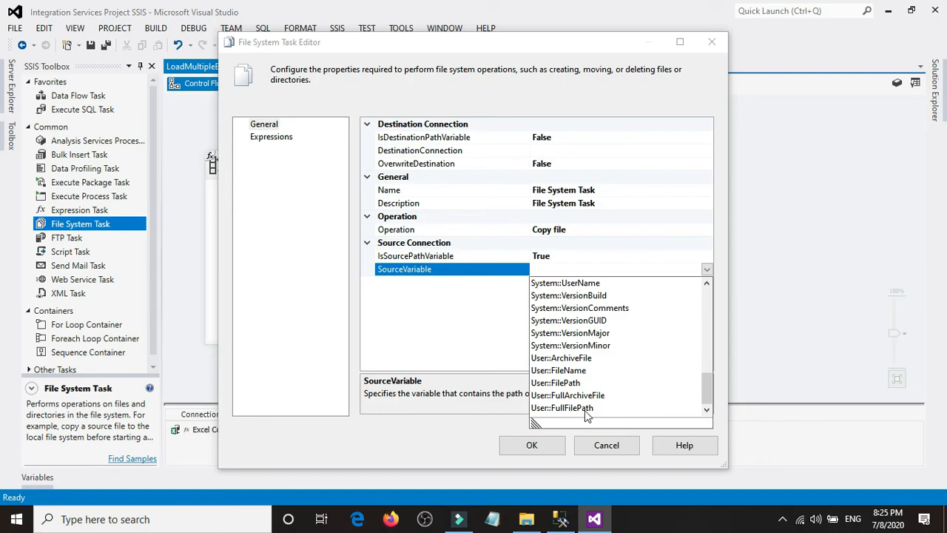
left_click(588, 410)
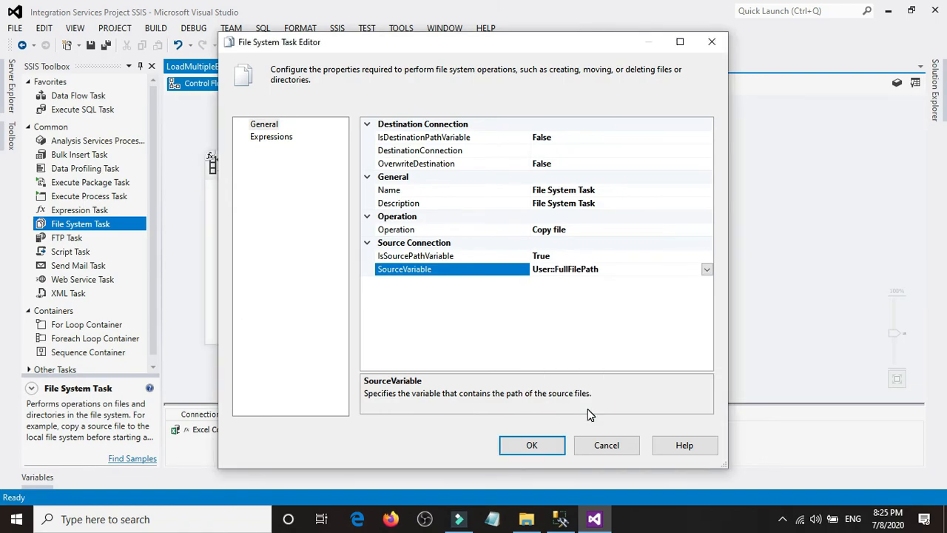
Step: Set the File System Task's operation to Rename file
left_click(591, 230)
left_click(707, 230)
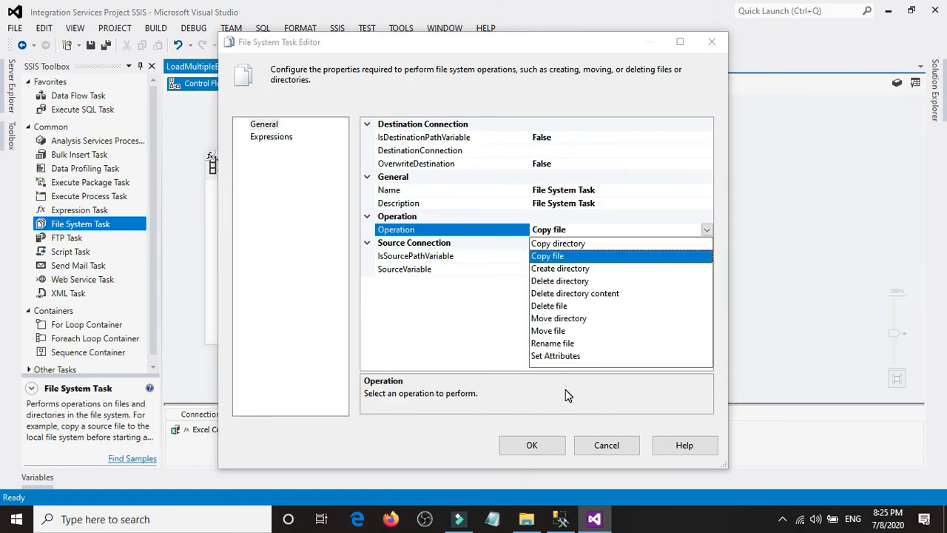
left_click(563, 345)
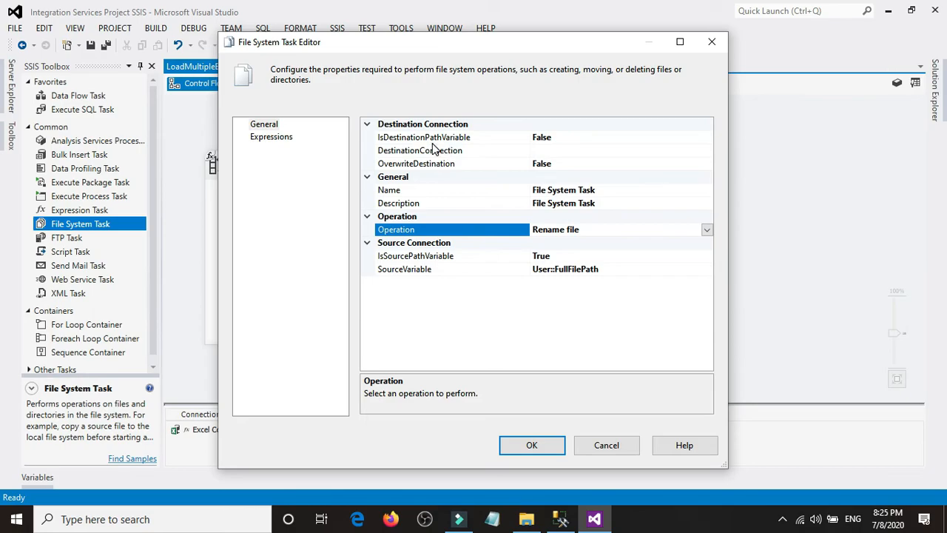
Step: Set IsDestinationPathVariable to True, choose User::FullArchiveFile as the destination variable, and accept the File System Task settings
double_click(648, 139)
left_click(651, 150)
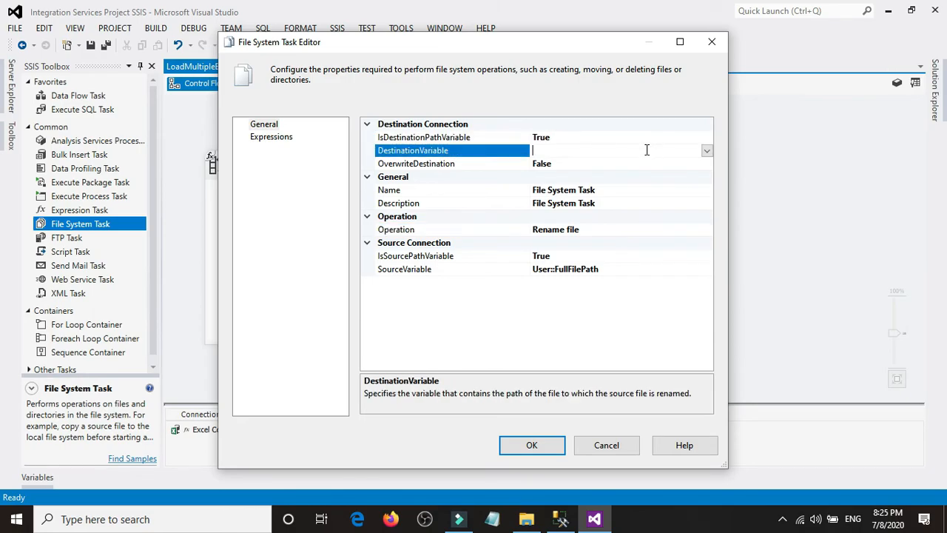
left_click(707, 151)
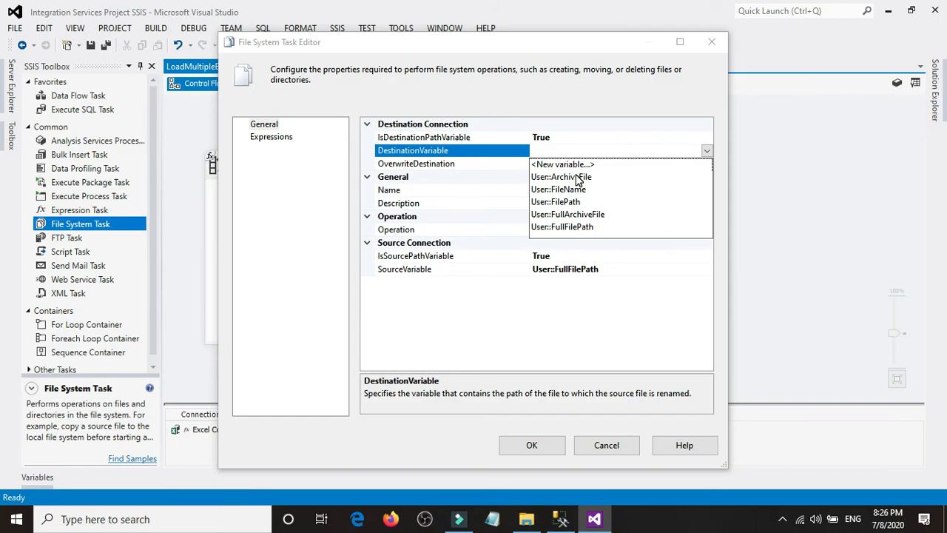
left_click(575, 214)
left_click(537, 446)
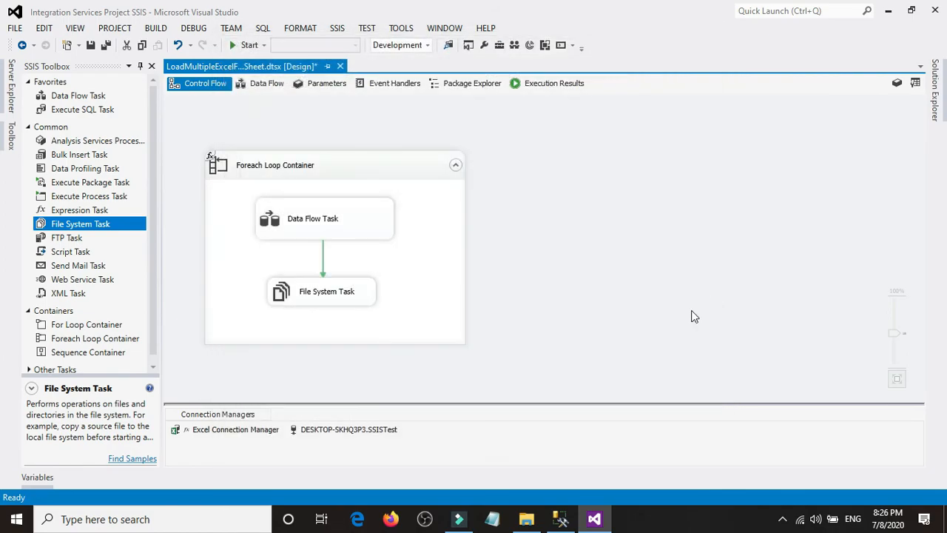
Step: Check the source folder and its ArchiveFolder in File Explorer, and switch to the query in Management Studio
left_click(527, 518)
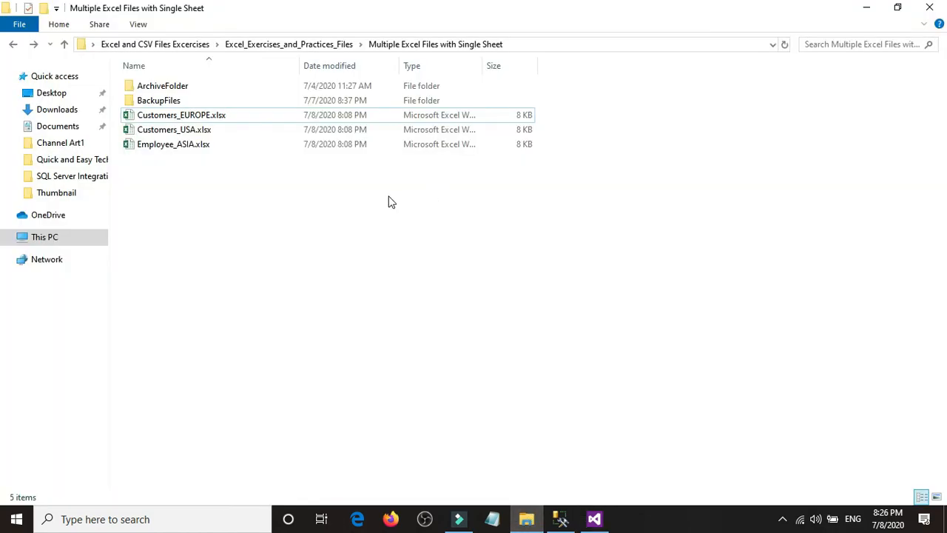
double_click(182, 87)
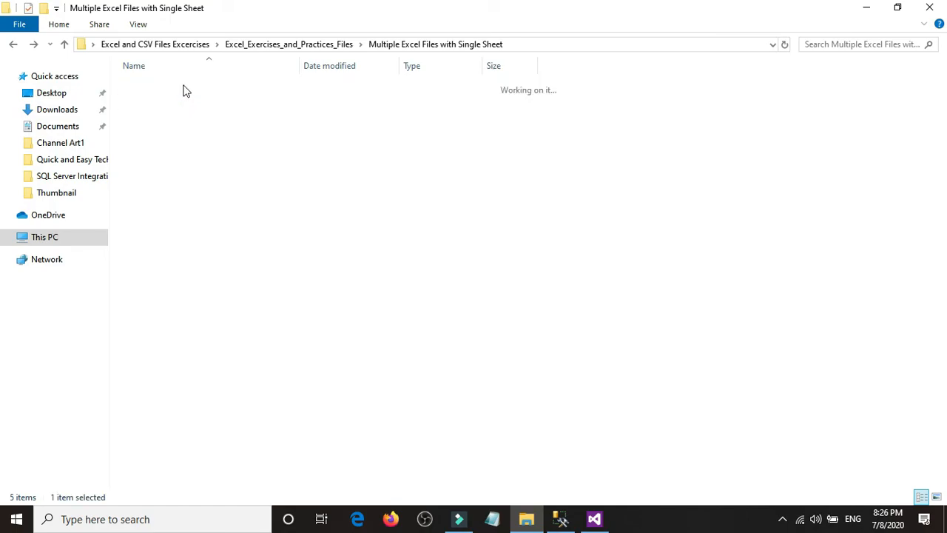
left_click(11, 45)
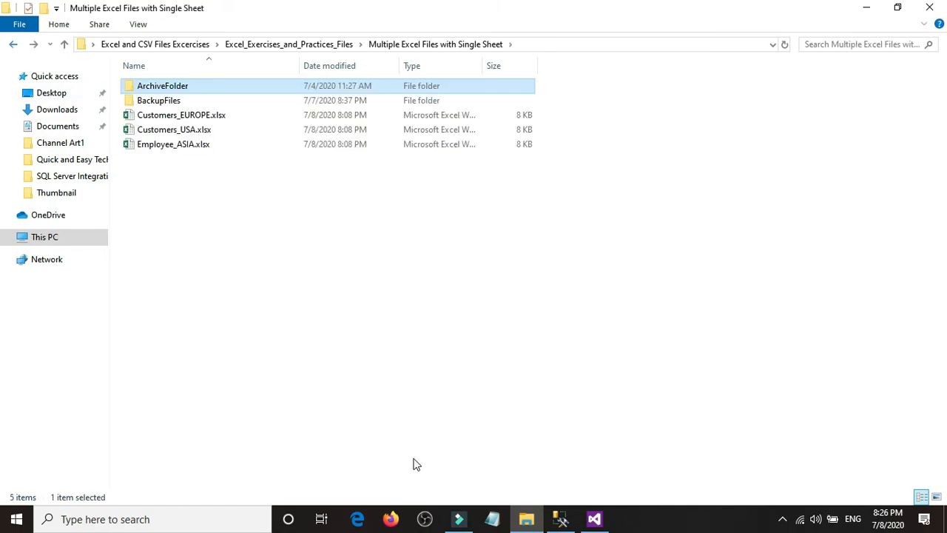
left_click(560, 518)
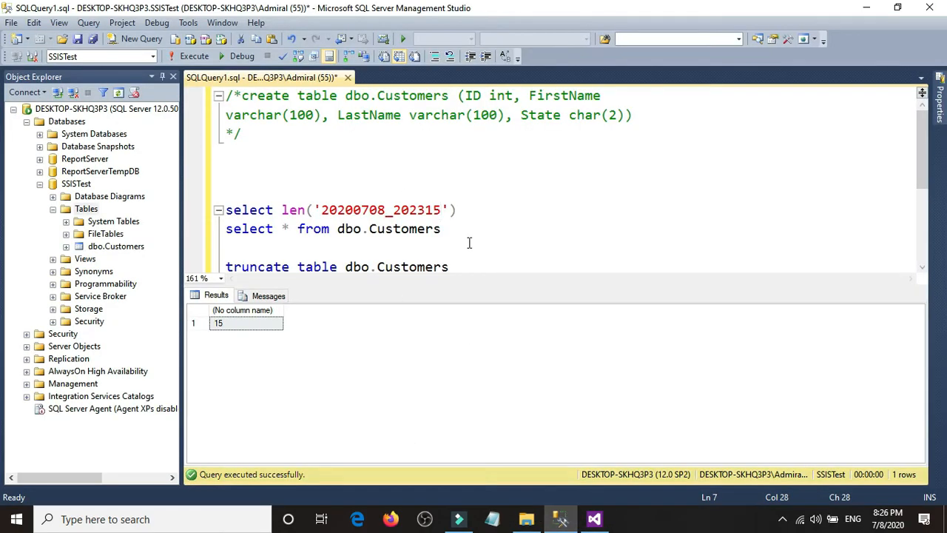
Step: Delete the select len('20200708_202315') line from the query and run only select * from dbo.Customers
left_click_drag(480, 212, 219, 209)
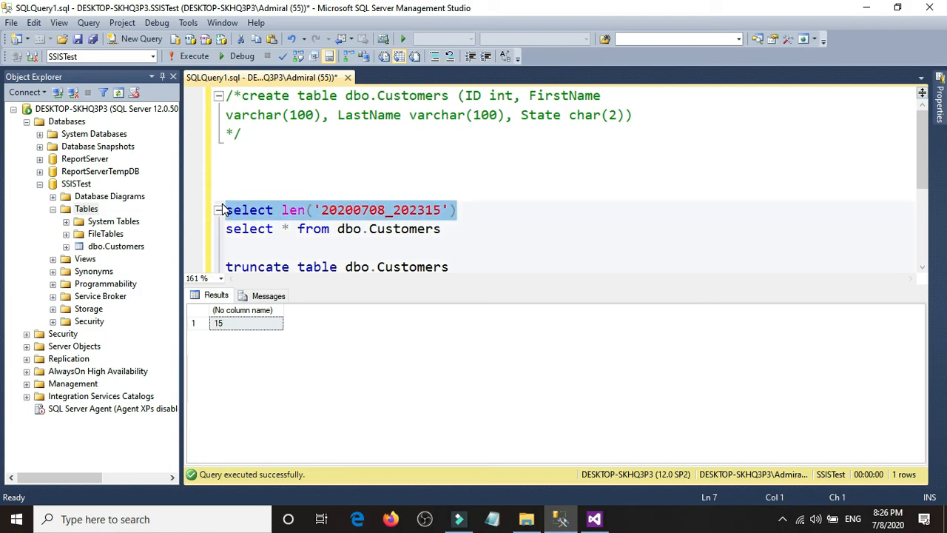
key("Delete")
left_click_drag(477, 233, 222, 230)
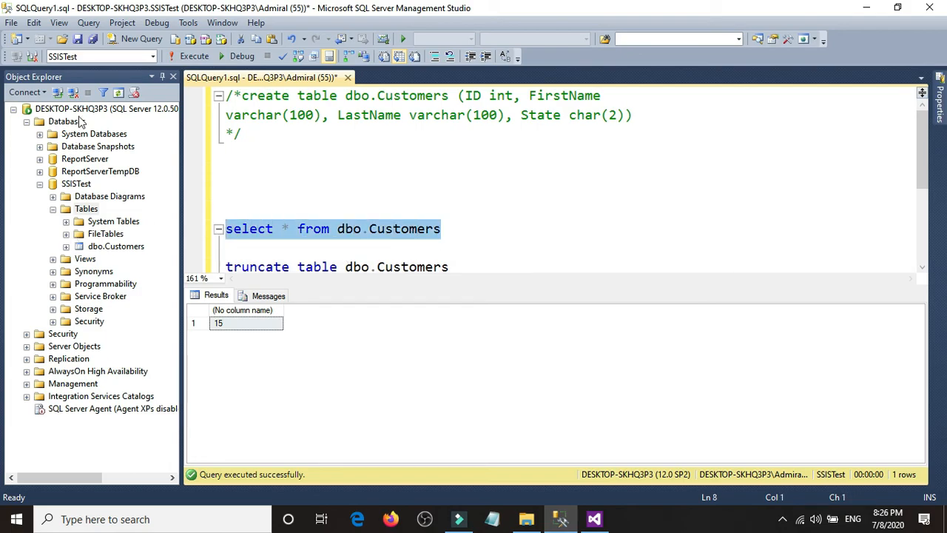
left_click(198, 56)
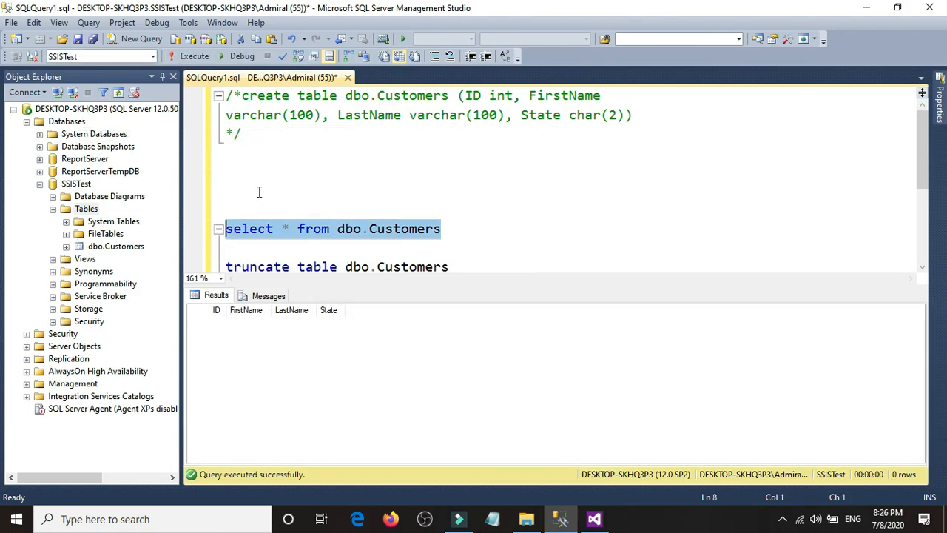
Step: Check the Excel files in the source folder in File Explorer, and return to the package in Visual Studio
left_click(594, 519)
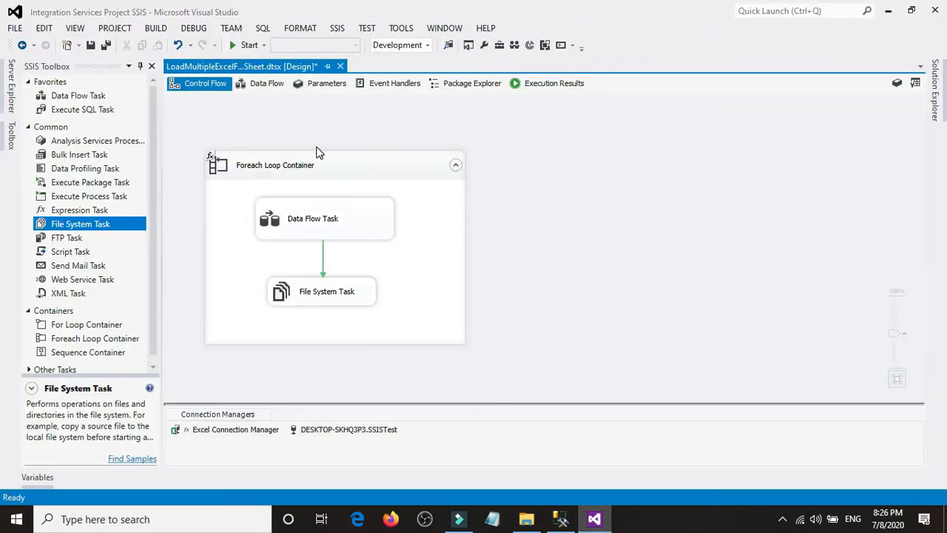
left_click(560, 519)
left_click(526, 518)
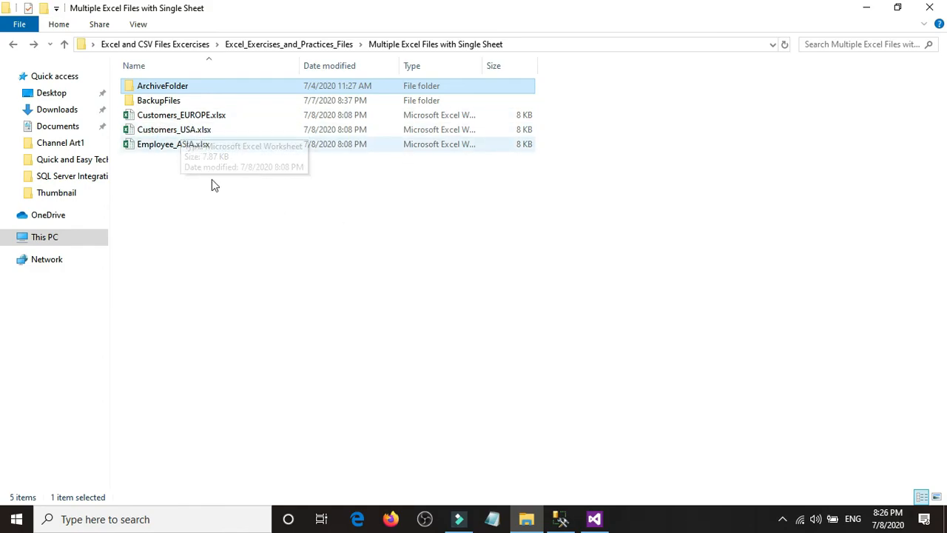
left_click(598, 520)
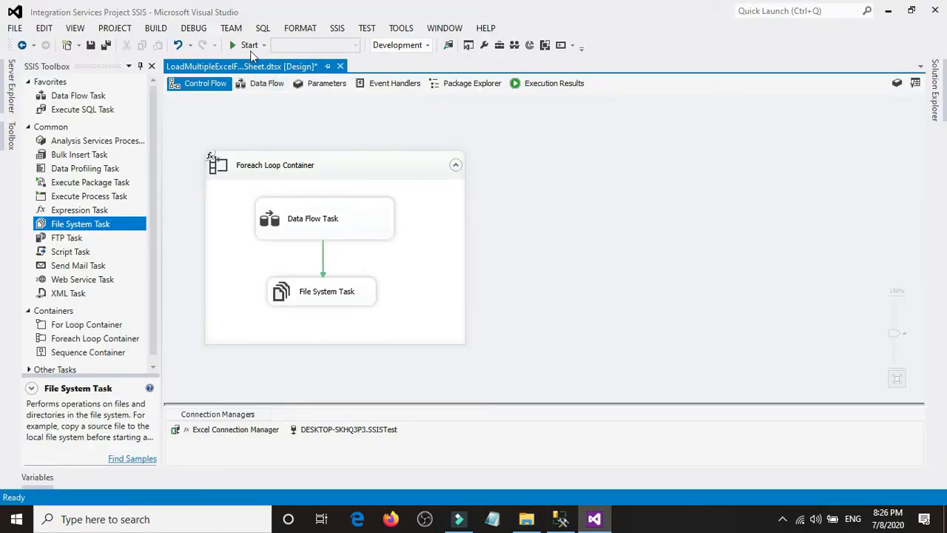
Step: Run the package, check the execution status of the Foreach Loop Container and its tasks, and stop debugging
left_click(249, 44)
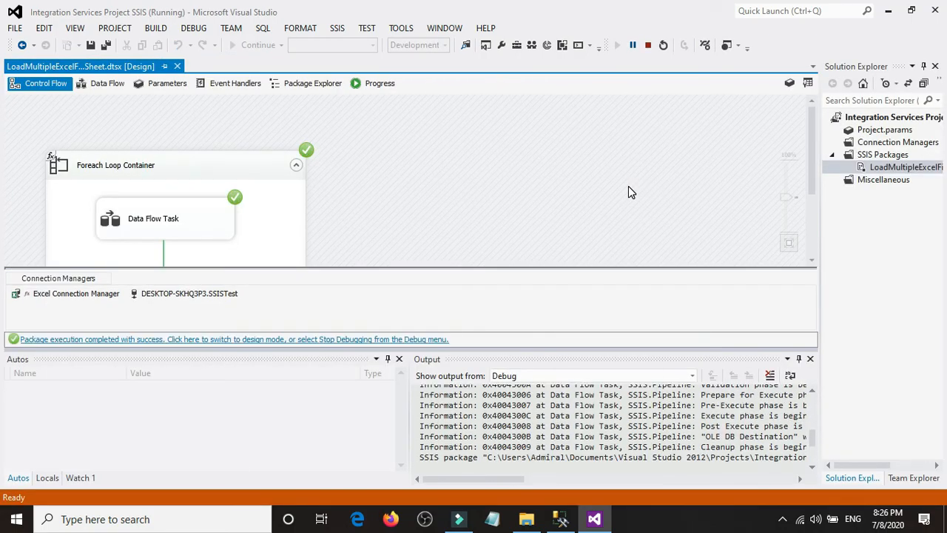
scroll(507, 166, "down", 1)
scroll(498, 171, "up", 1)
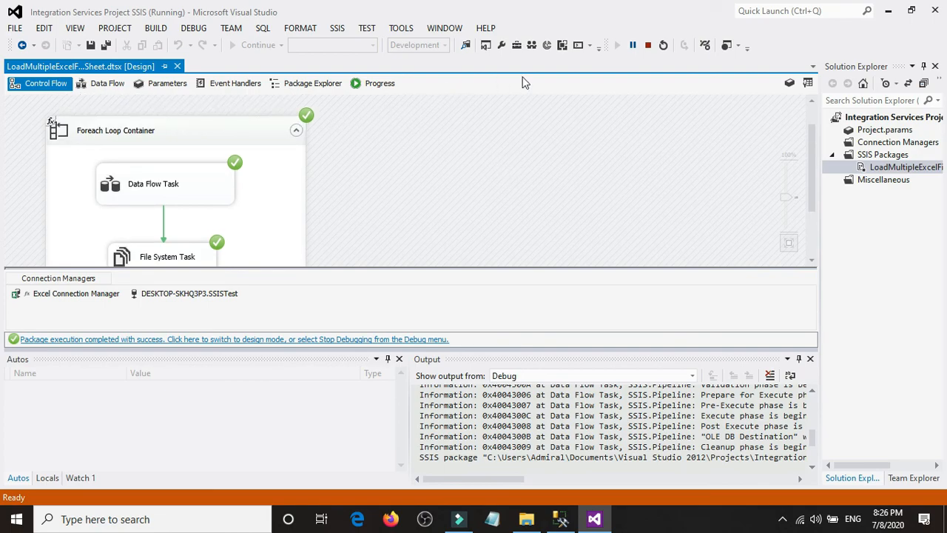
left_click(648, 46)
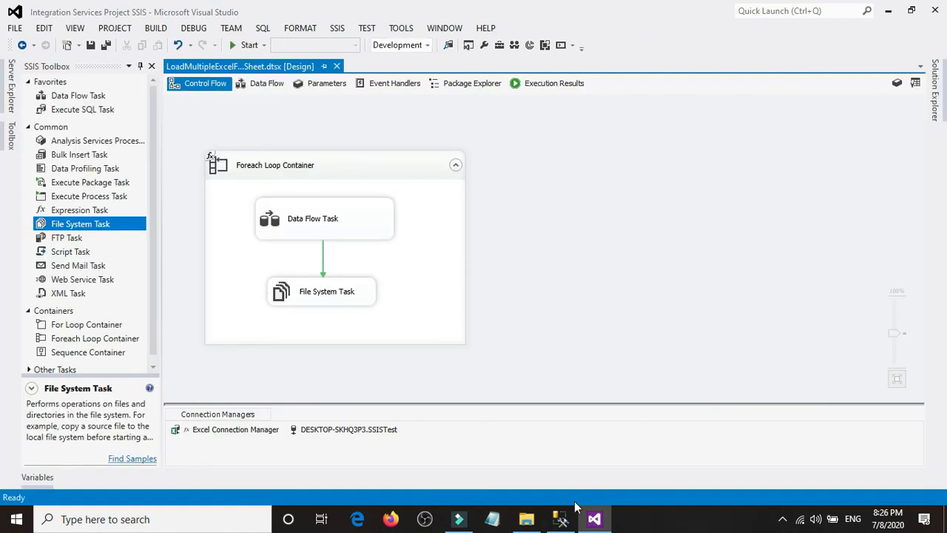
Step: Switch to Management Studio and rerun select * from dbo.Customers to check the loaded rows
left_click(560, 518)
left_click(194, 56)
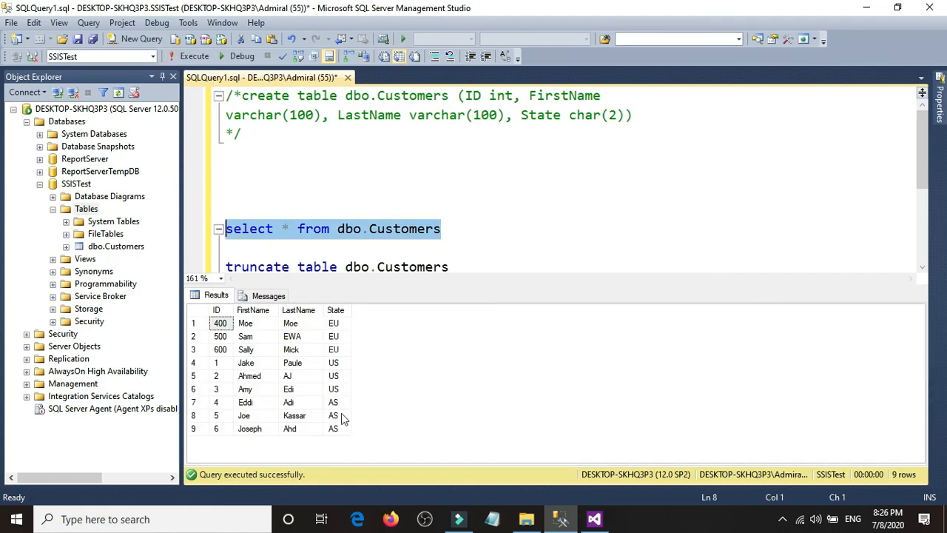
Step: In File Explorer, refresh the source folder, inspect the full file names in ArchiveFolder, and return to Visual Studio
left_click(526, 519)
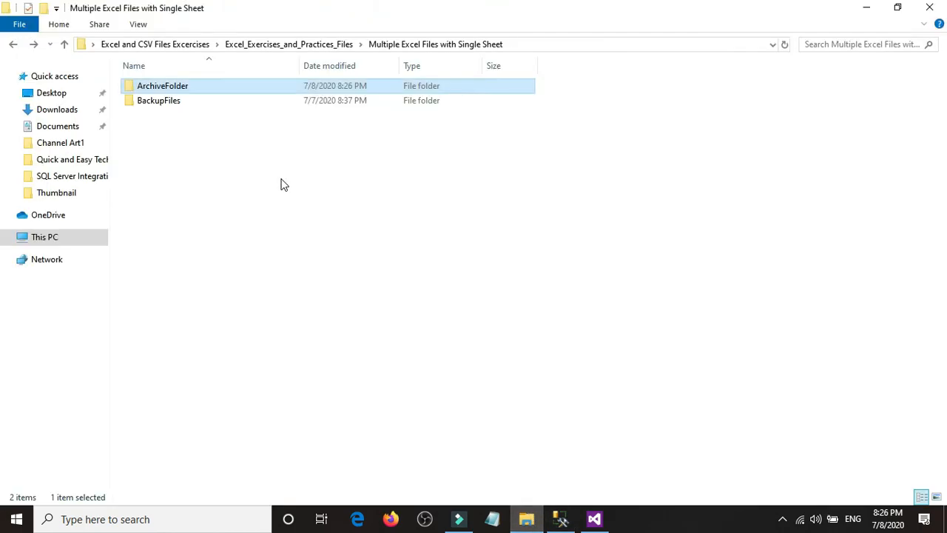
right_click(192, 153)
left_click(193, 208)
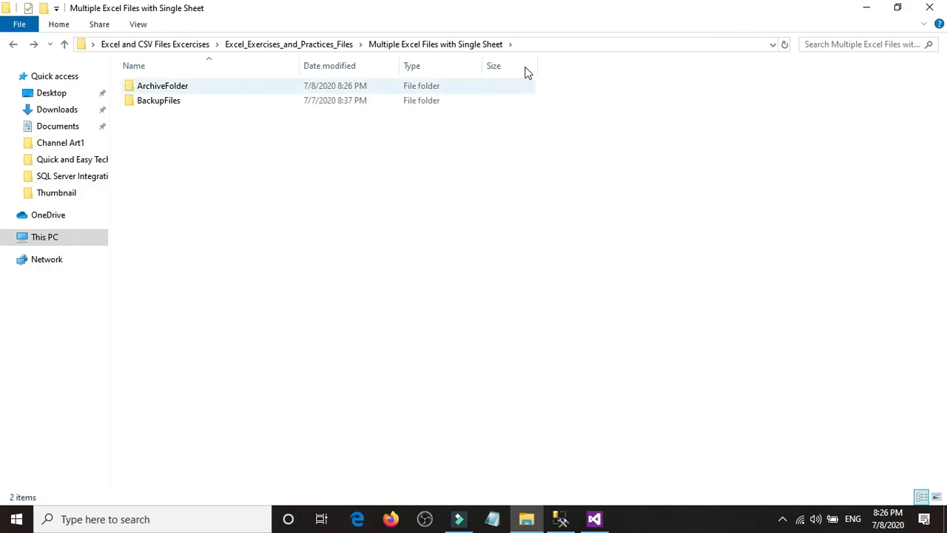
double_click(168, 88)
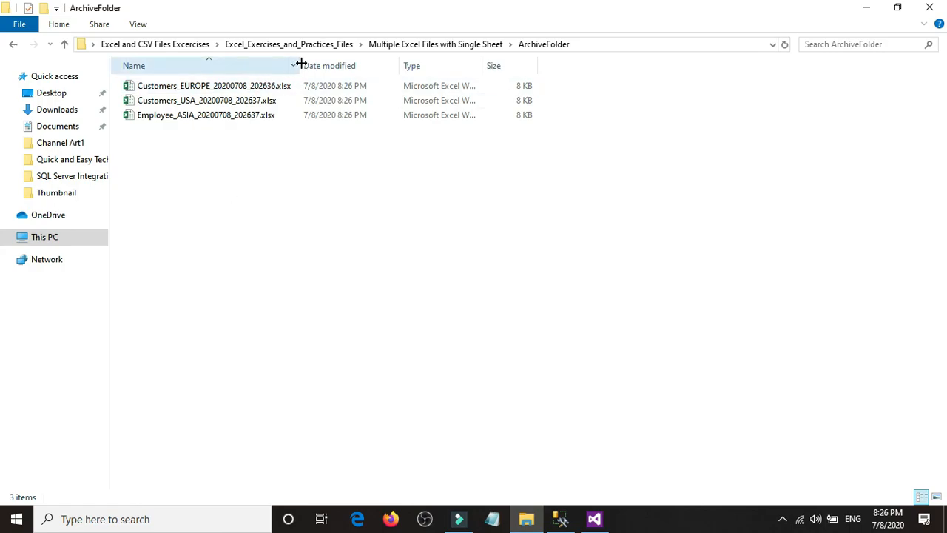
left_click_drag(299, 64, 402, 65)
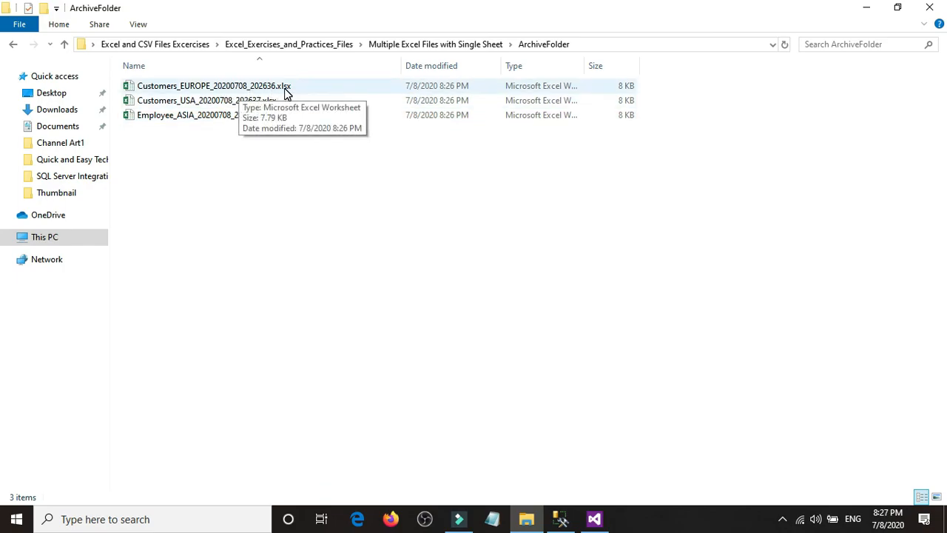
left_click(560, 518)
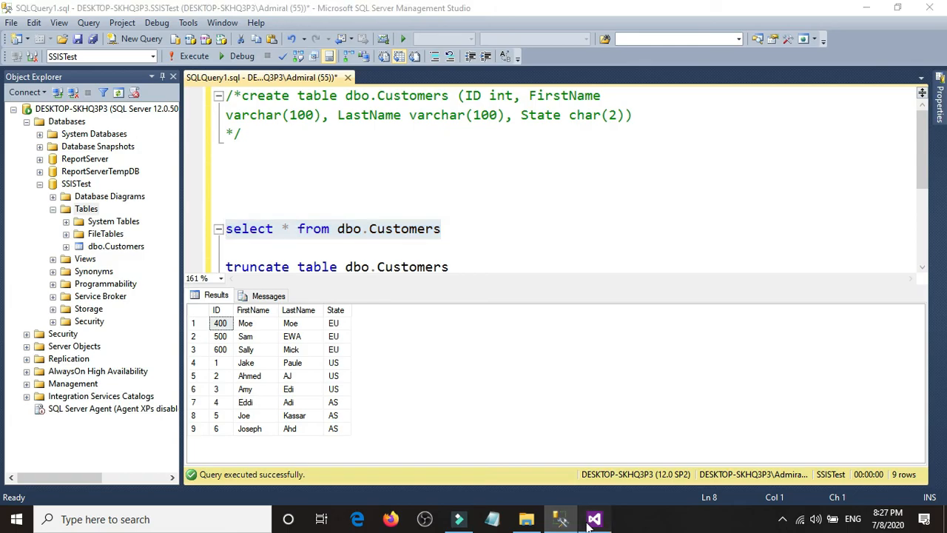
left_click(594, 519)
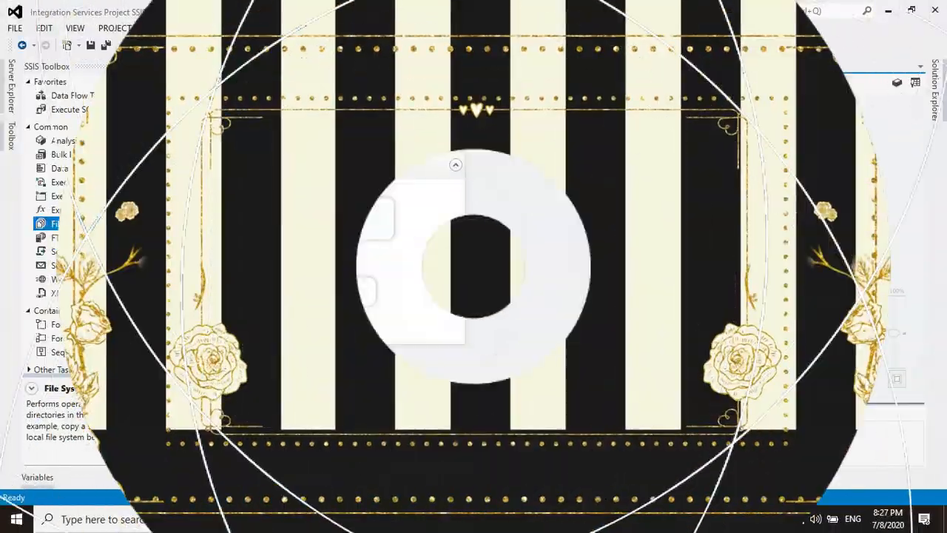